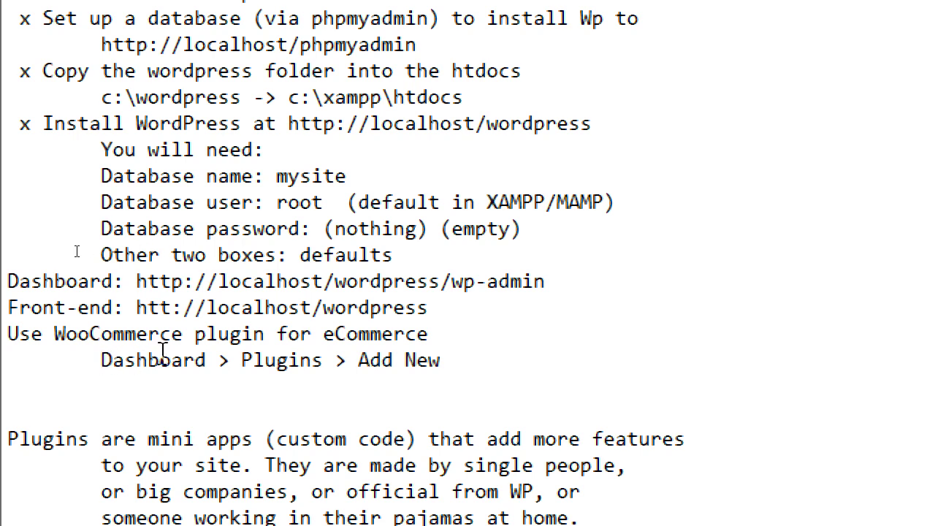
Mark the Add New line done with 'x' and add an indented 'Set up Woocommerce options' heading
type("x")
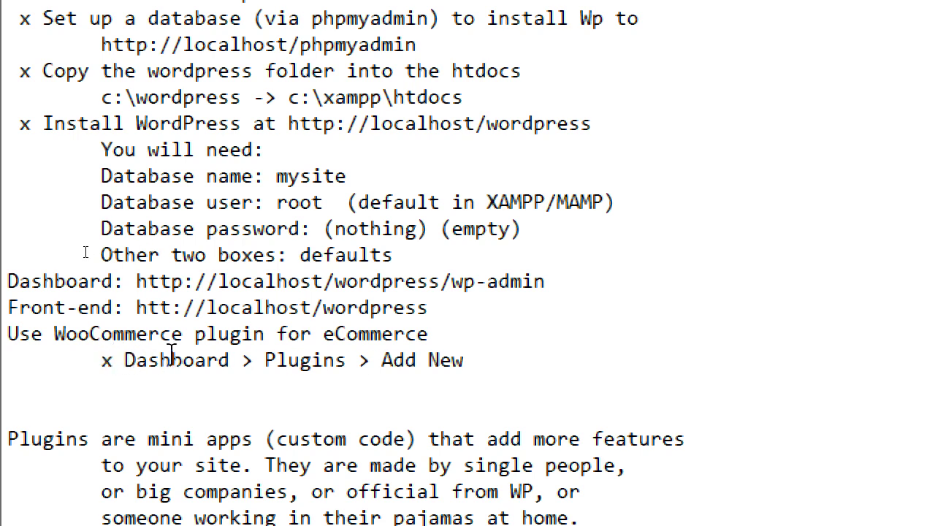
key("End")
key("Return")
key("Tab")
type("Set")
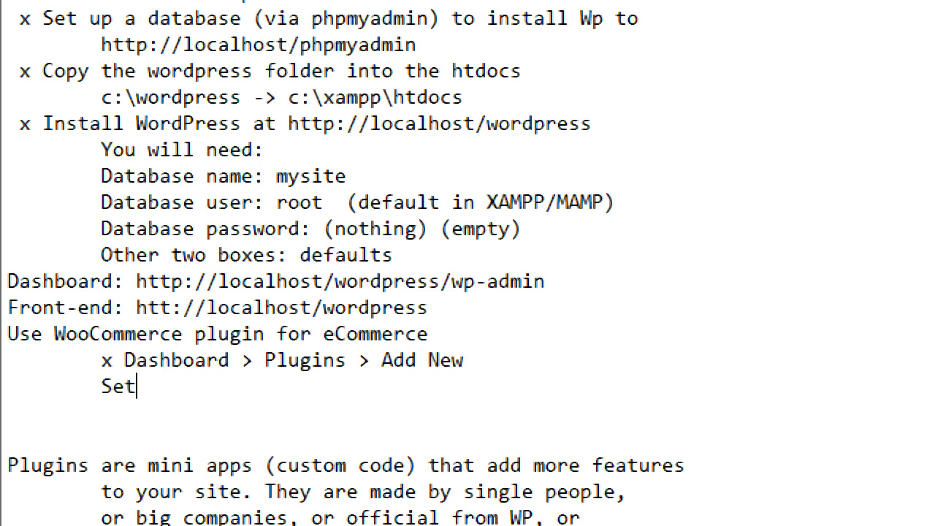
type(" up Woo")
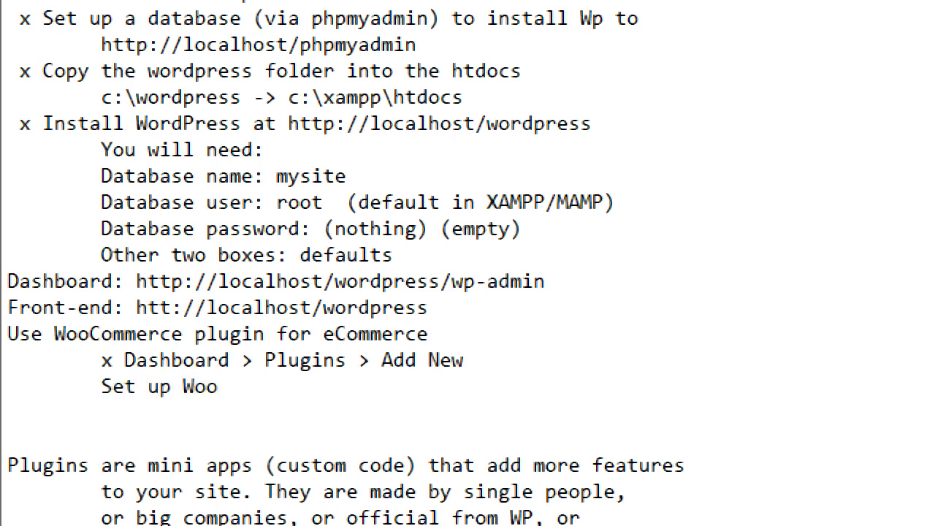
type("commerce options")
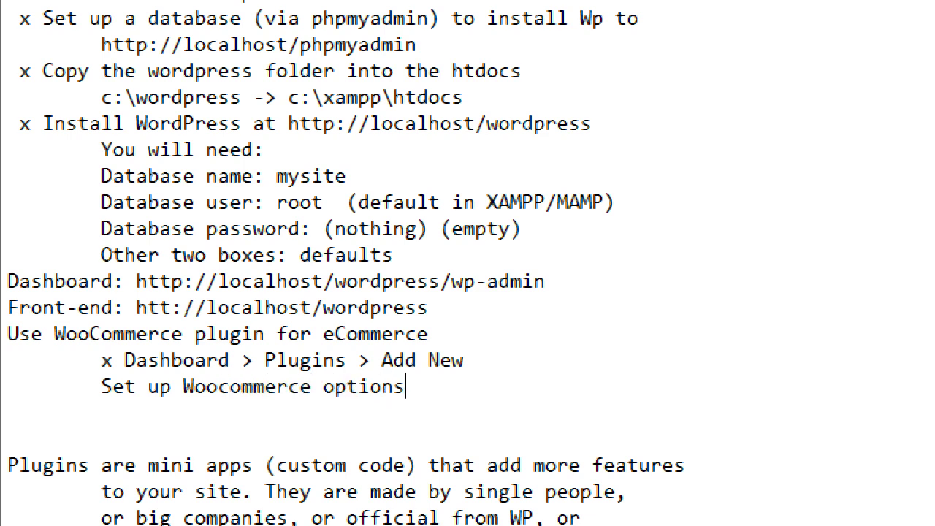
List indented sub-items Location, Taxes/shipping and Types of products under the heading
key("Return")
key("Tab")
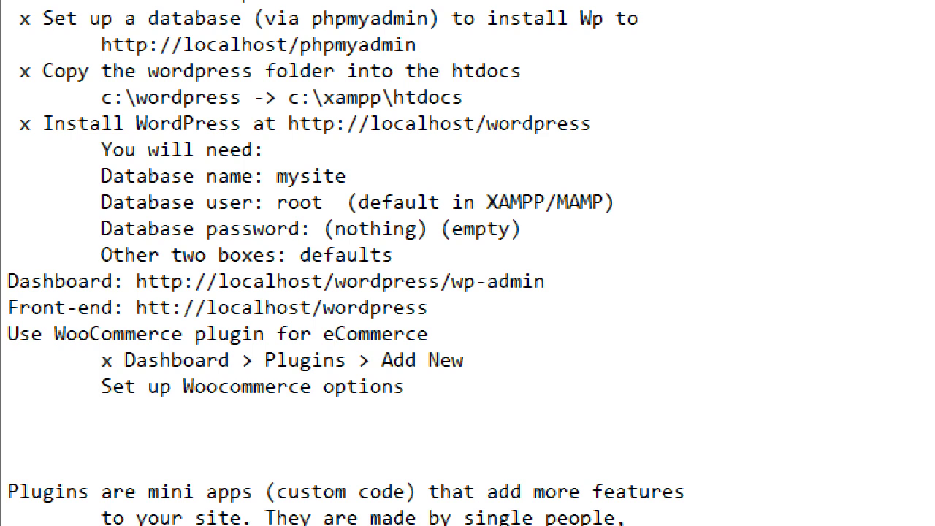
type("Location")
key("Return")
key("Tab")
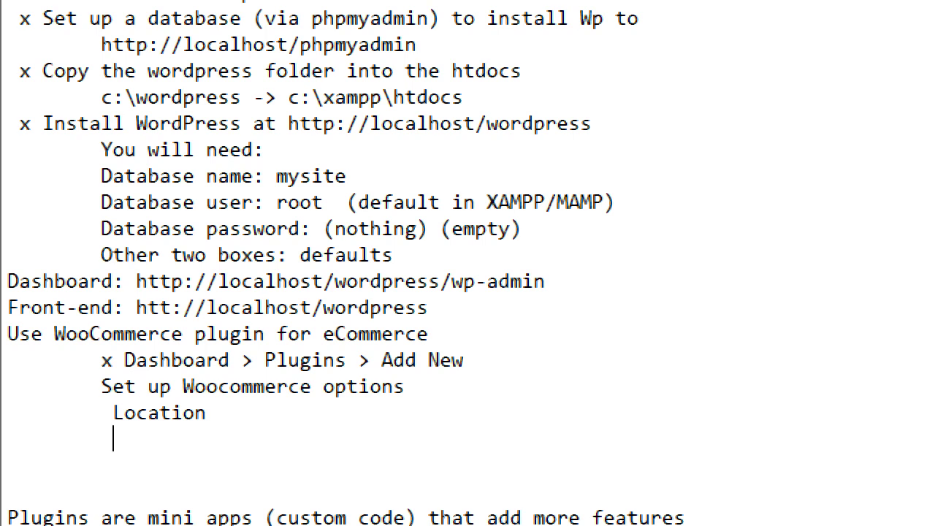
type("Taxes/shipping")
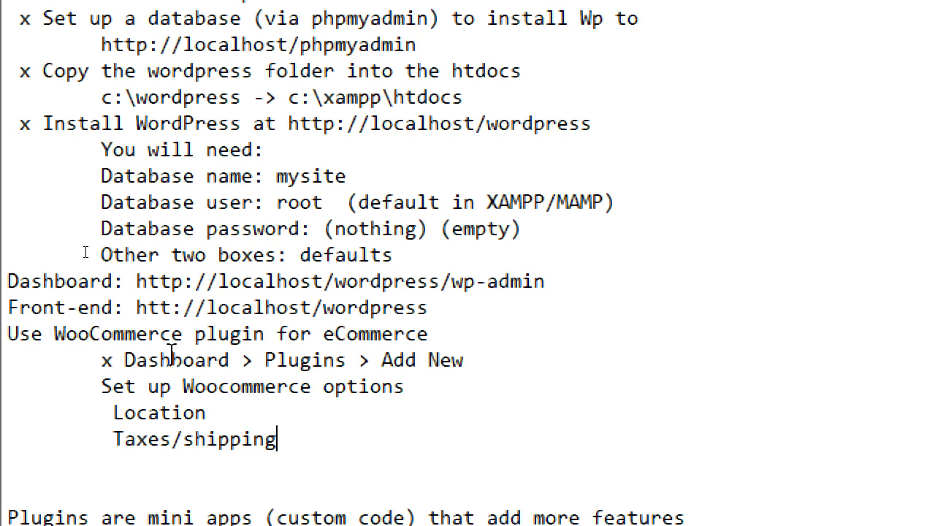
key("Return")
key("Tab")
type("Types of products")
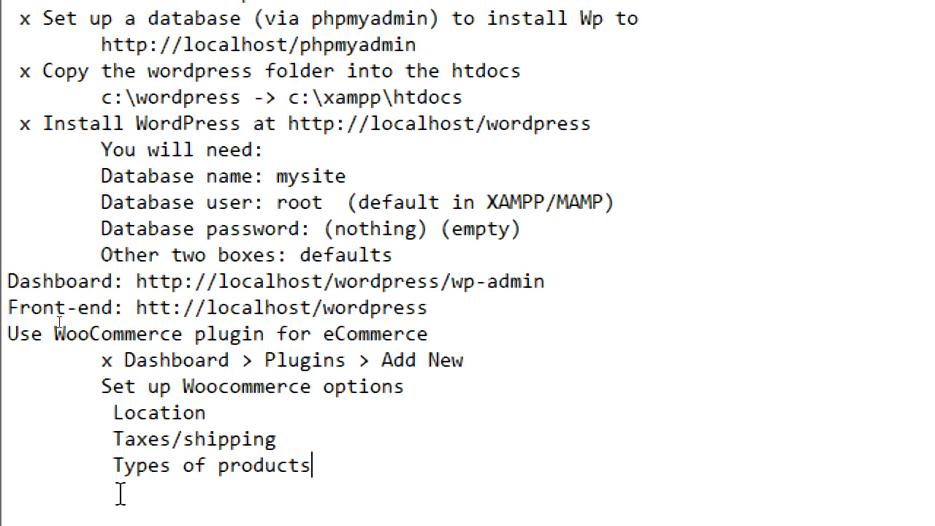
scroll(131, 438, "down", 1)
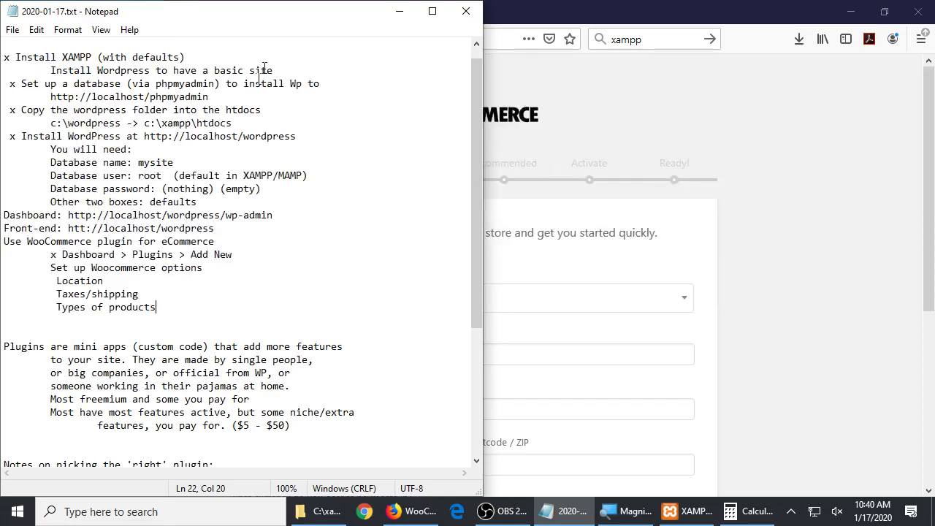
Set the store country to United States (US) in the setup wizard
left_click(499, 9)
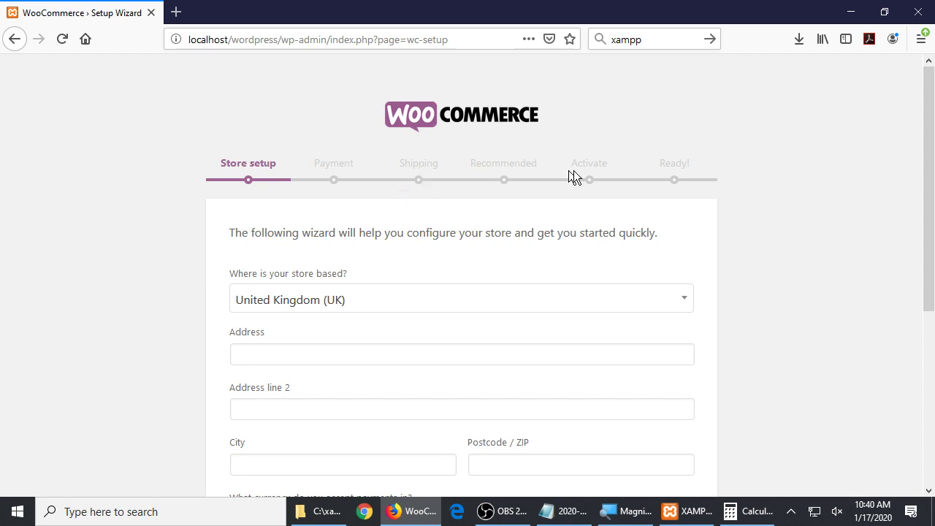
scroll(126, 257, "down", 2)
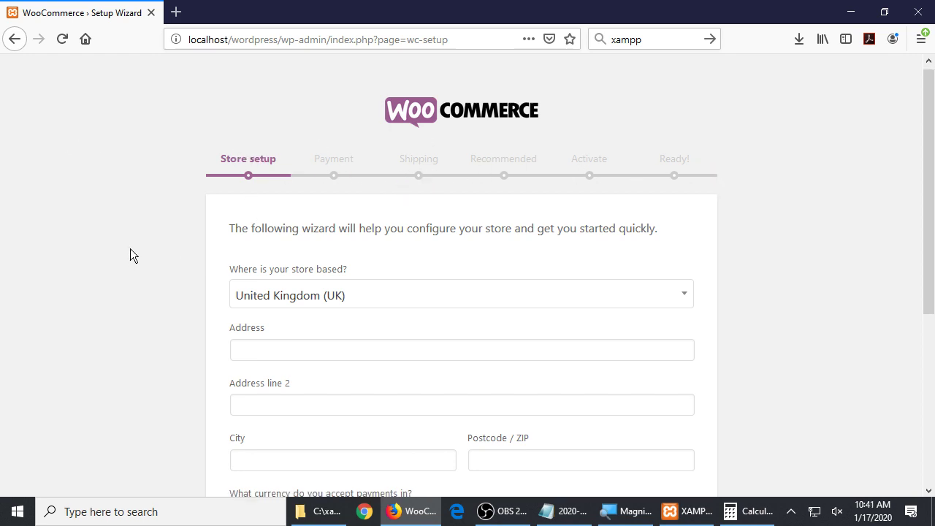
scroll(127, 236, "down", 1)
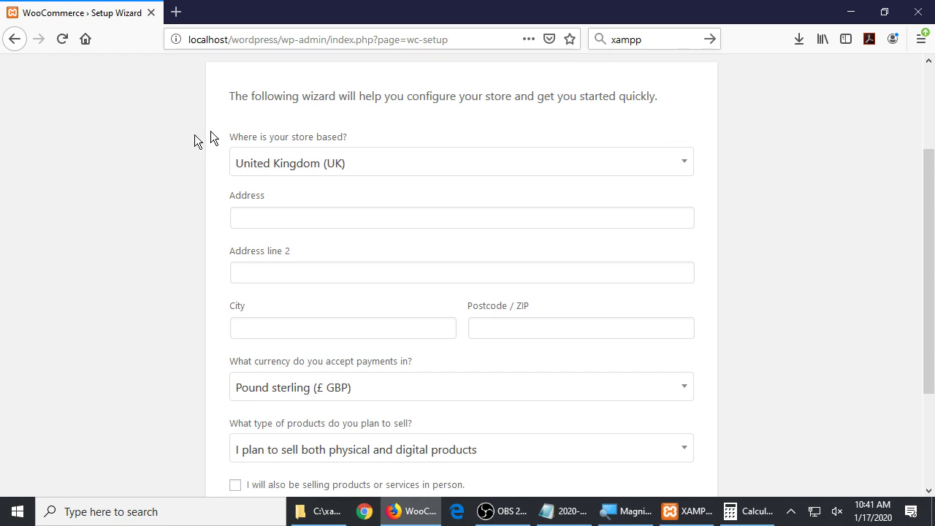
scroll(156, 222, "down", 1)
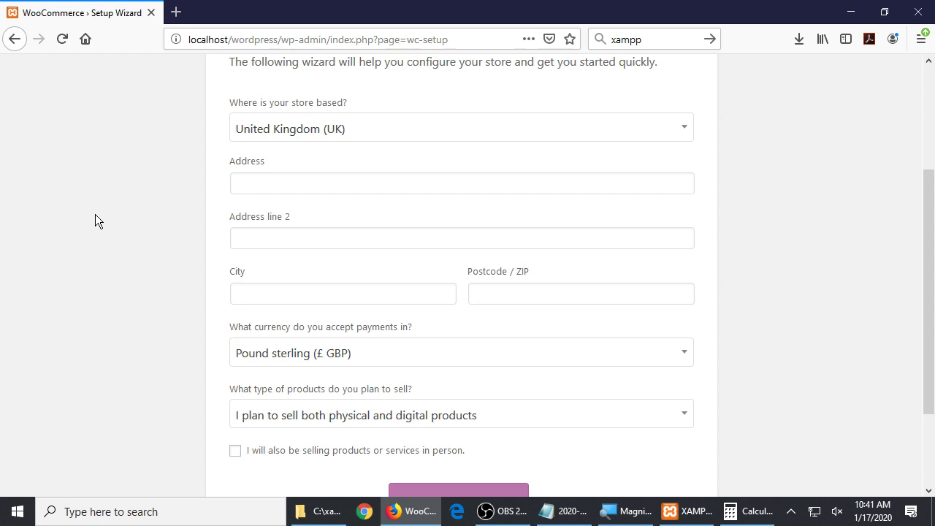
left_click(269, 135)
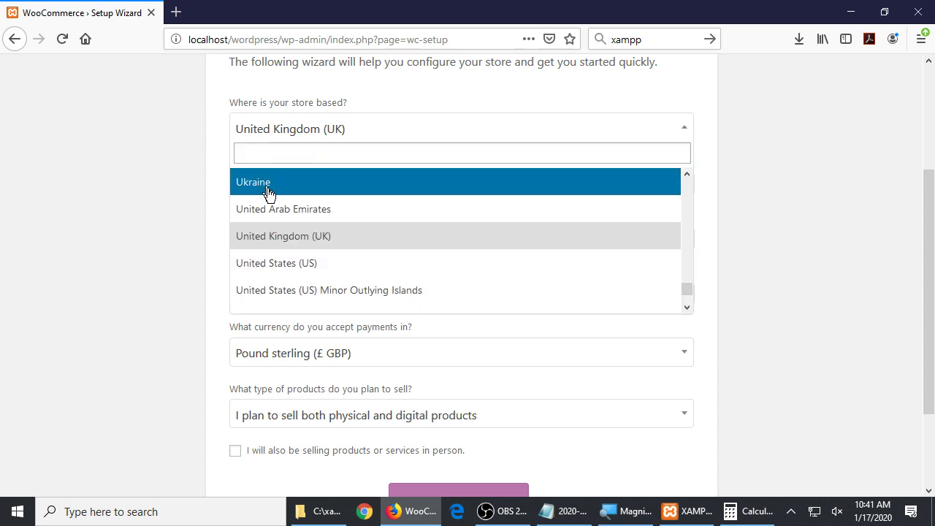
left_click(267, 266)
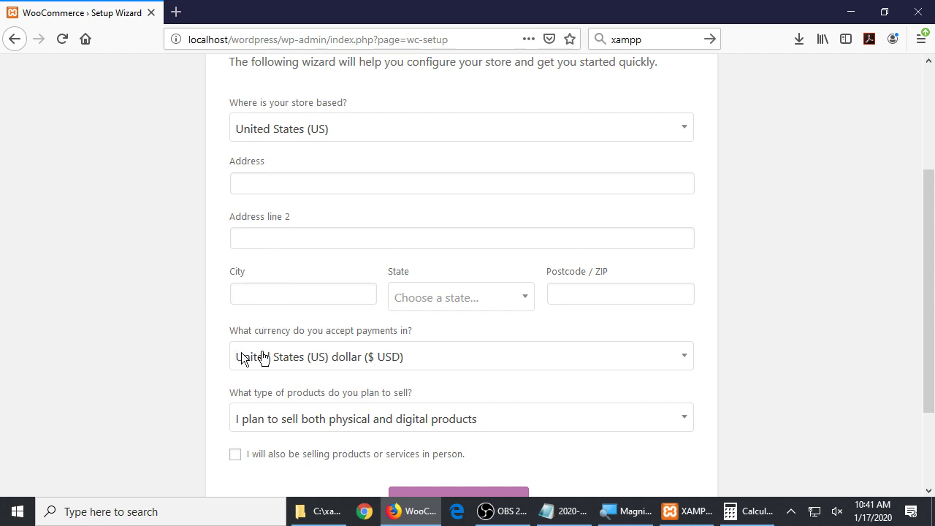
Try digital, then physical, and settle on selling both physical and digital products
scroll(176, 396, "down", 1)
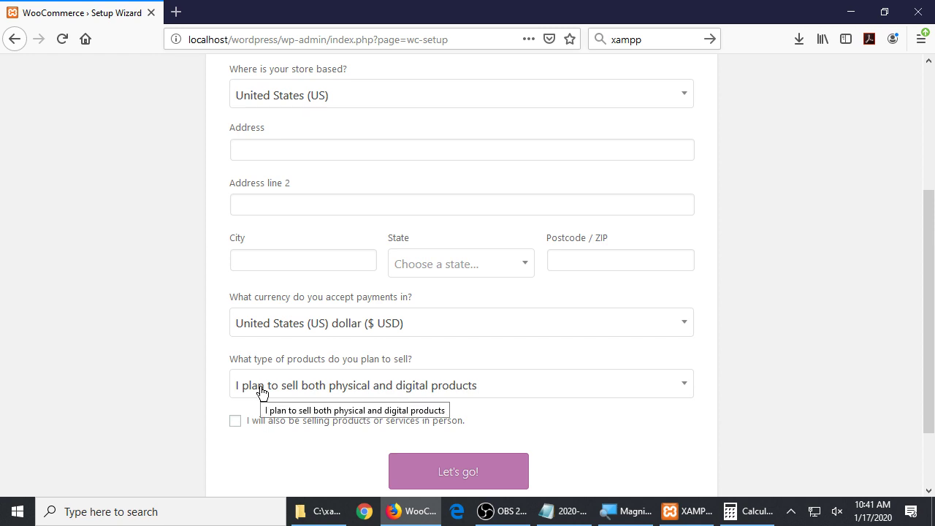
left_click(262, 392)
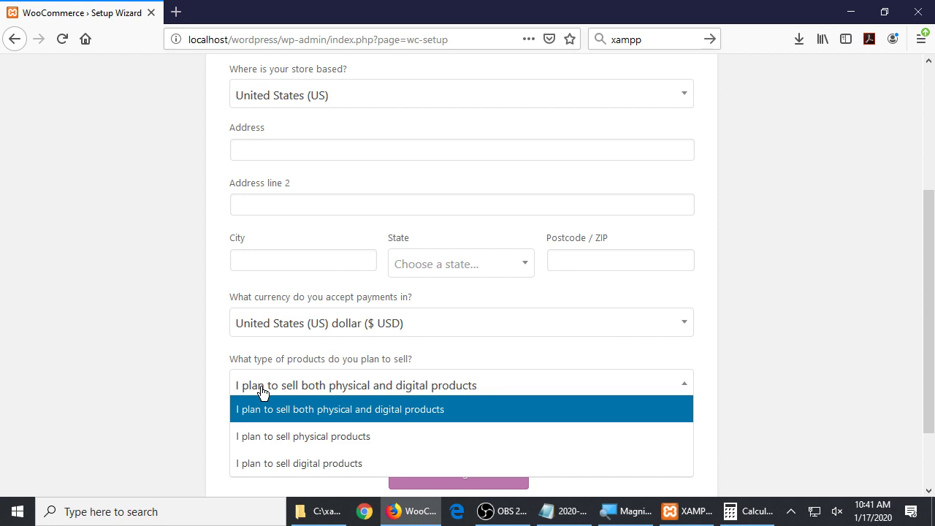
left_click(263, 463)
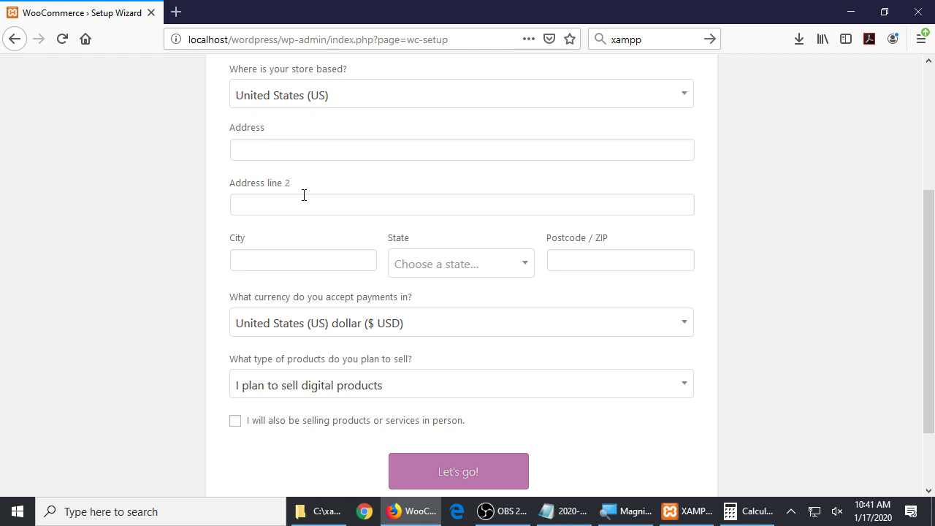
left_click(340, 387)
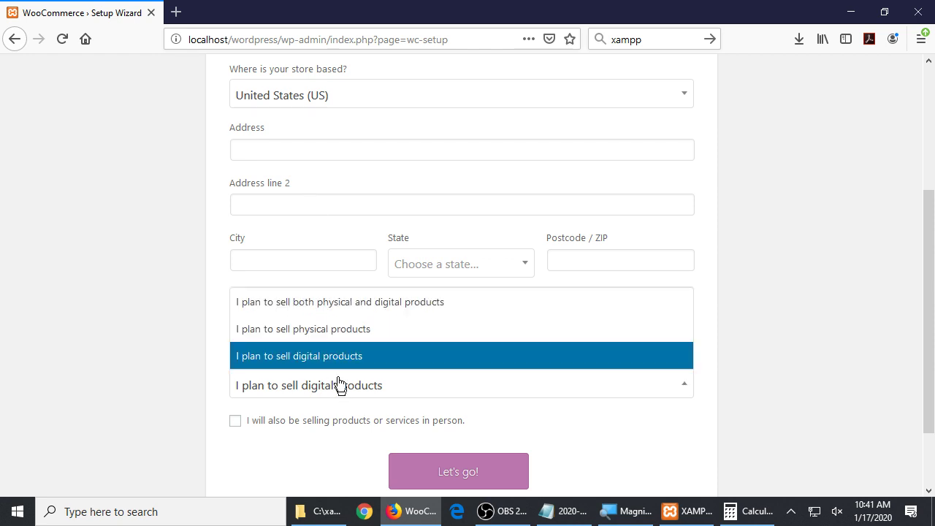
left_click(331, 334)
left_click(328, 388)
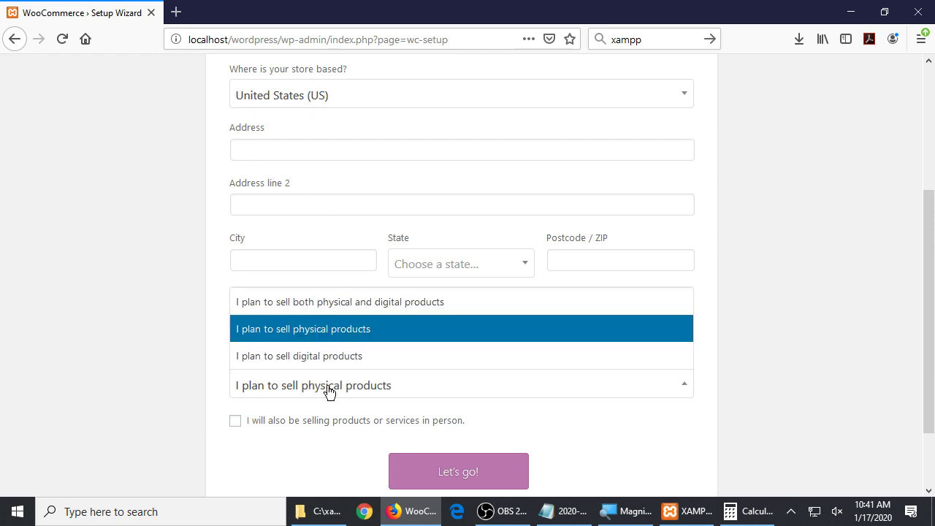
left_click(333, 308)
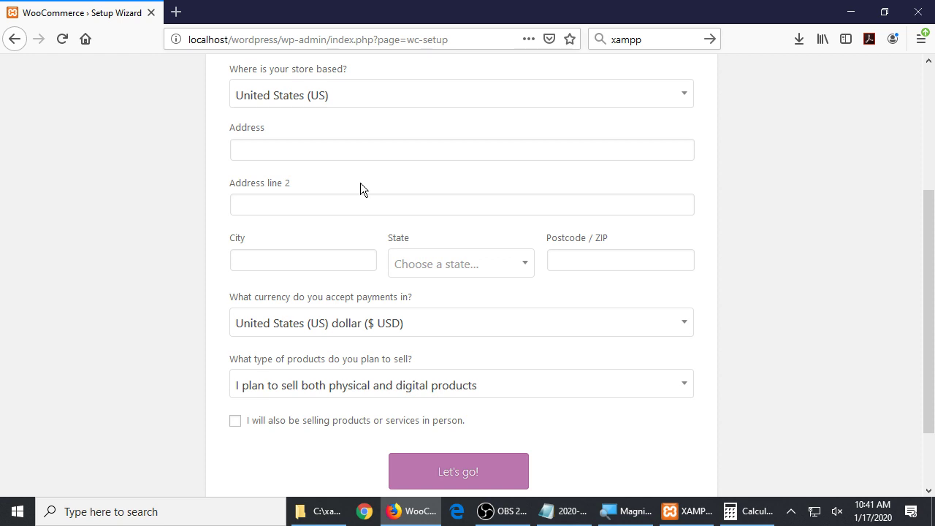
left_click(374, 386)
left_click(359, 363)
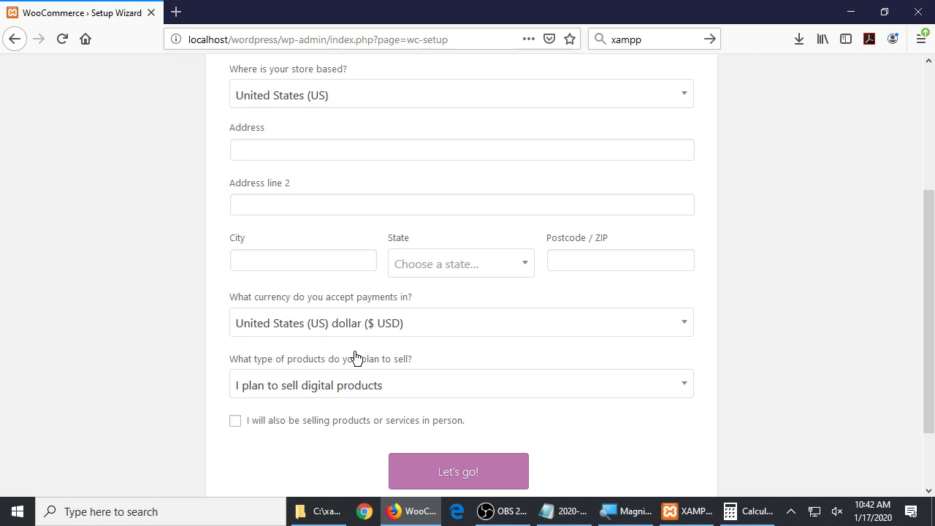
left_click(340, 387)
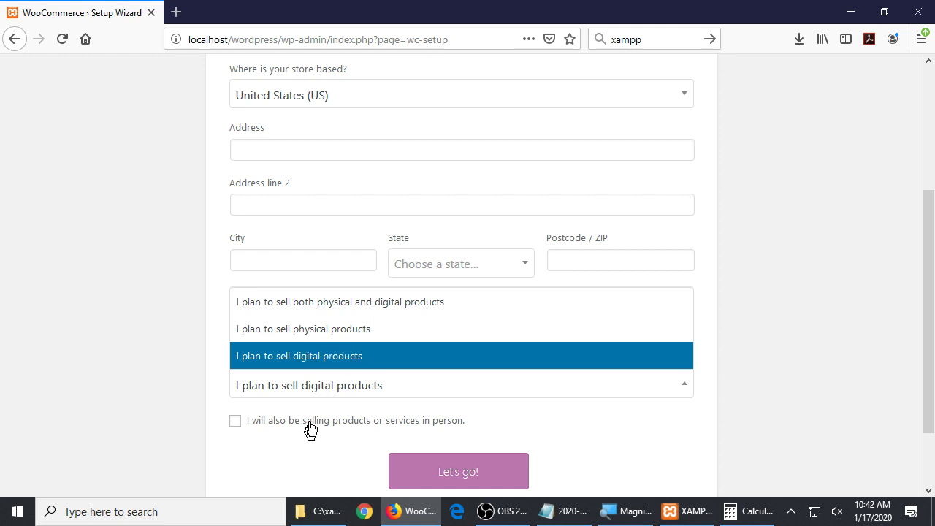
left_click(241, 364)
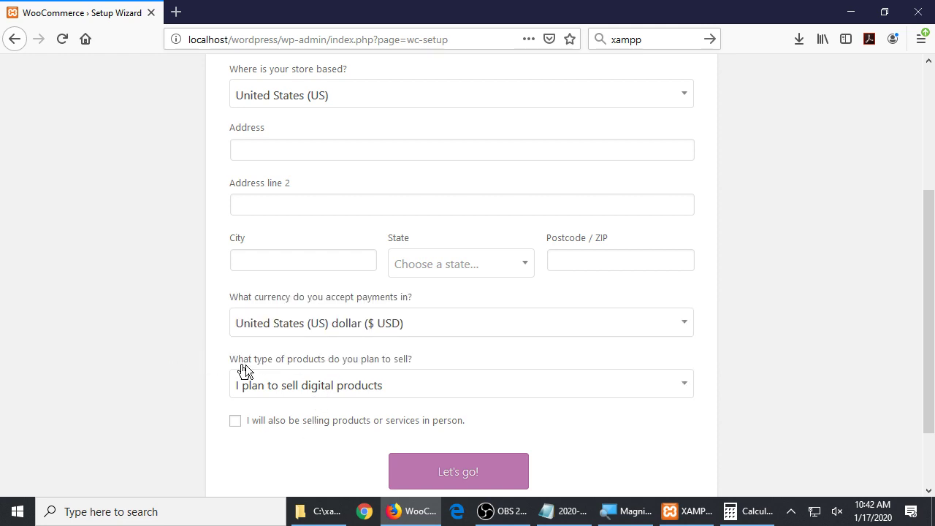
left_click(291, 385)
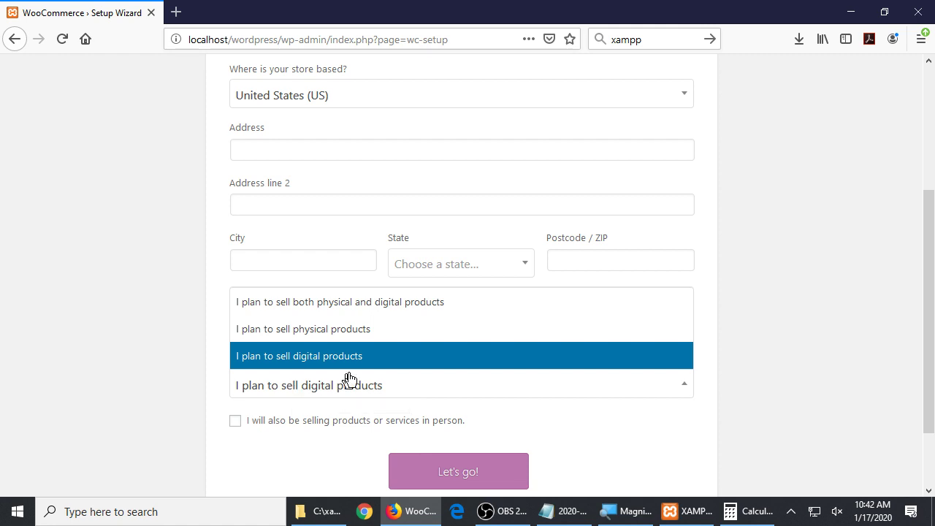
left_click(332, 361)
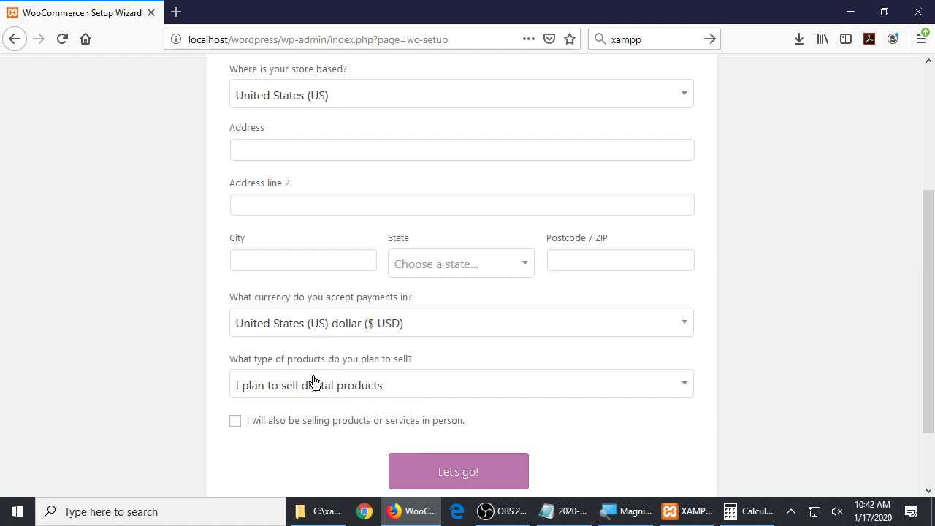
left_click(314, 381)
left_click(309, 303)
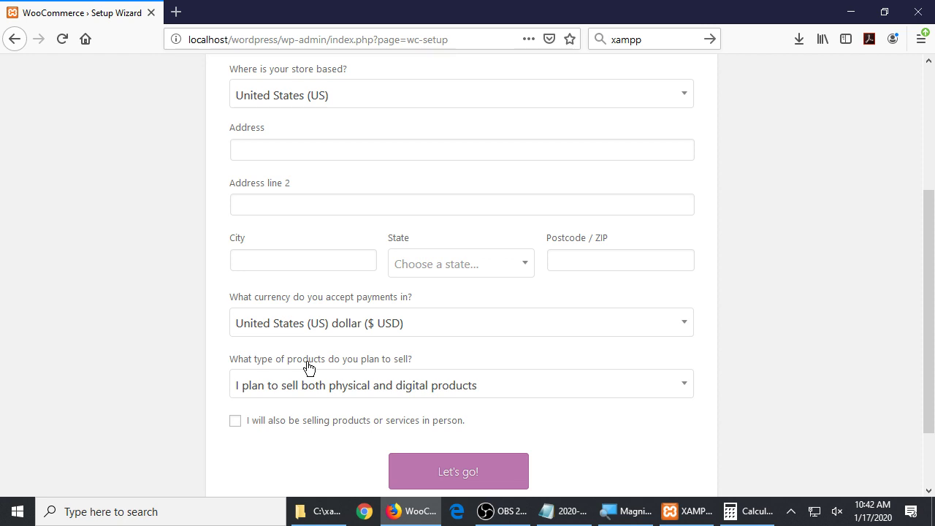
left_click(329, 382)
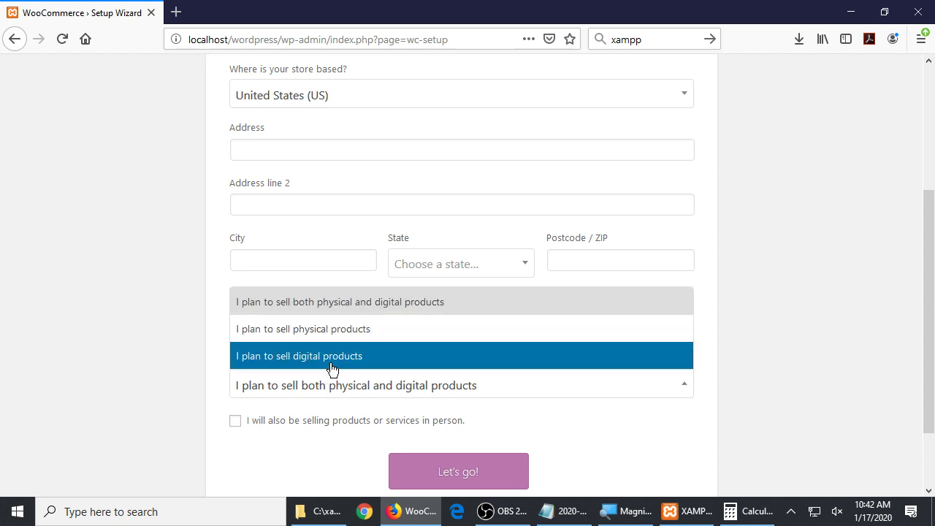
left_click(331, 358)
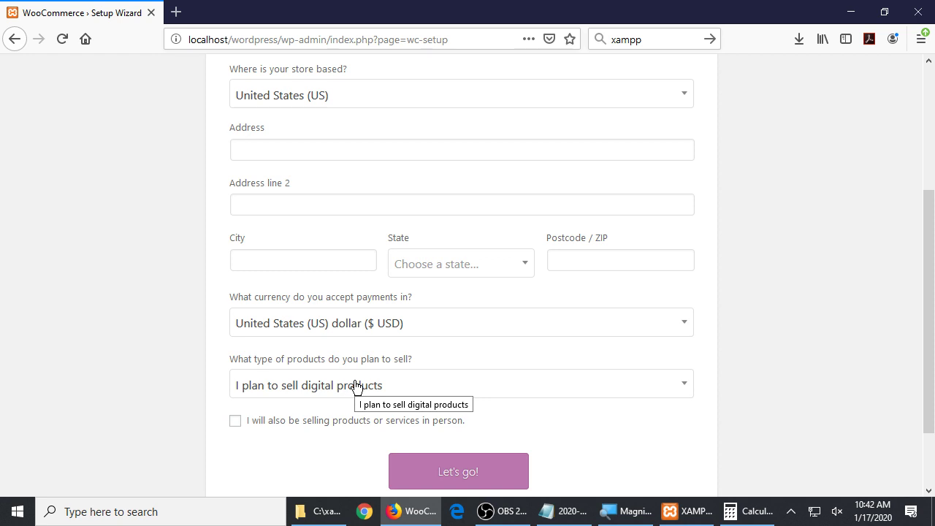
left_click(356, 385)
left_click(355, 367)
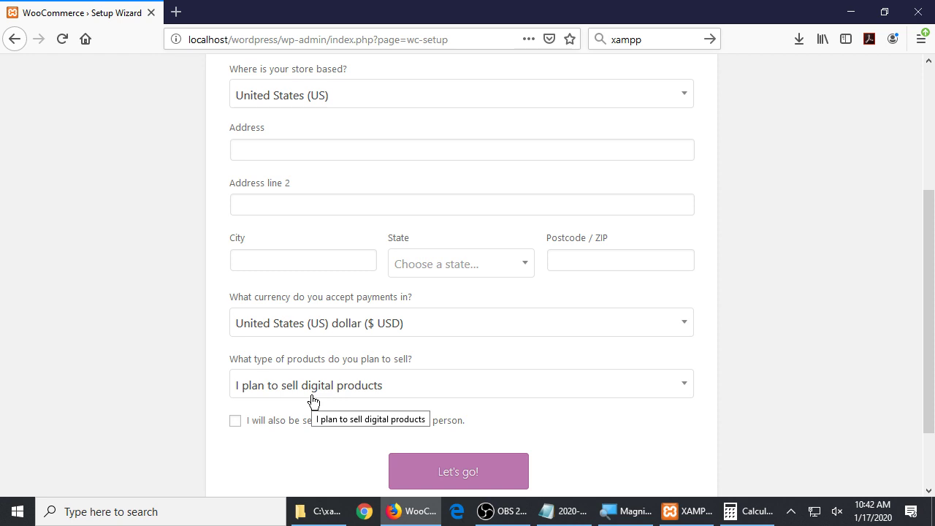
left_click(317, 385)
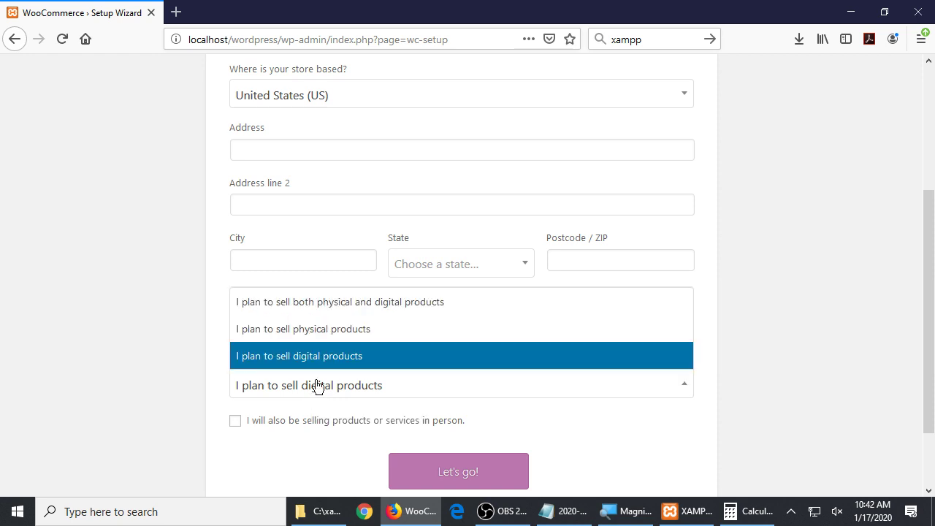
left_click(335, 306)
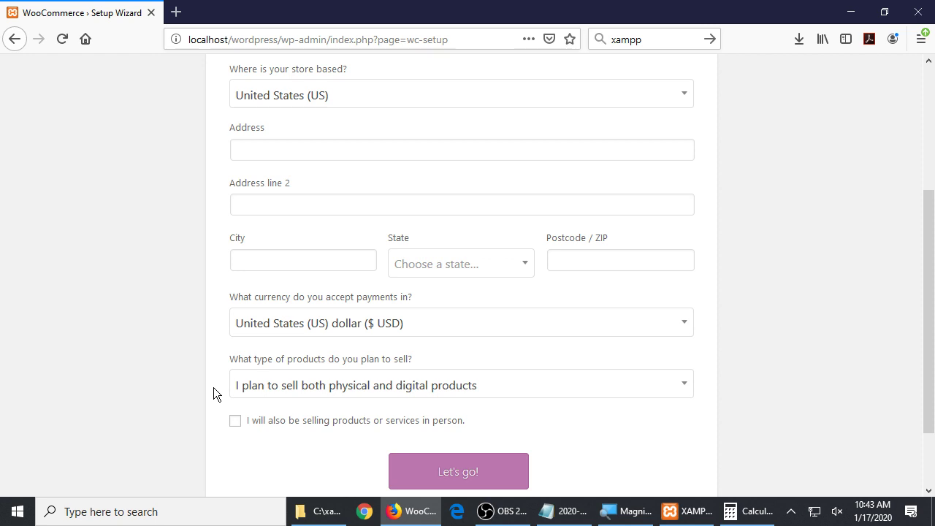
left_click(291, 385)
left_click(294, 358)
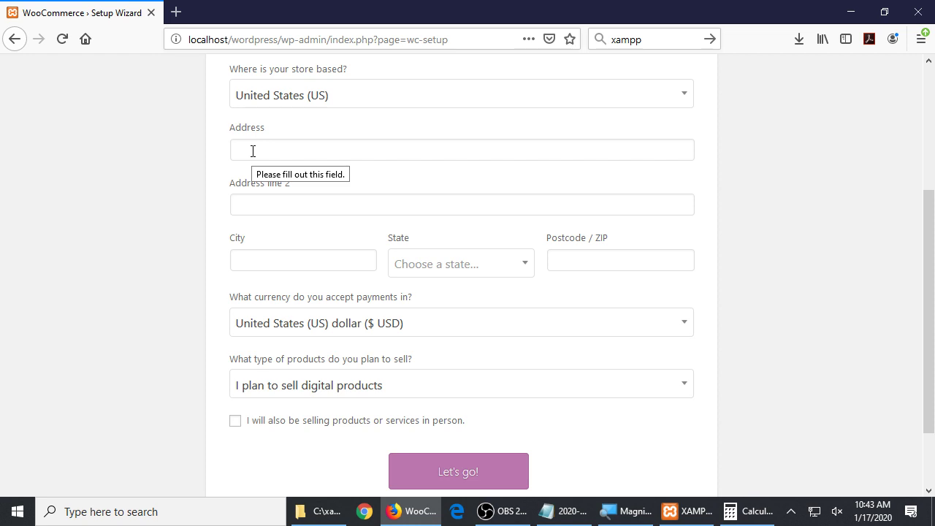
left_click(284, 394)
left_click(321, 305)
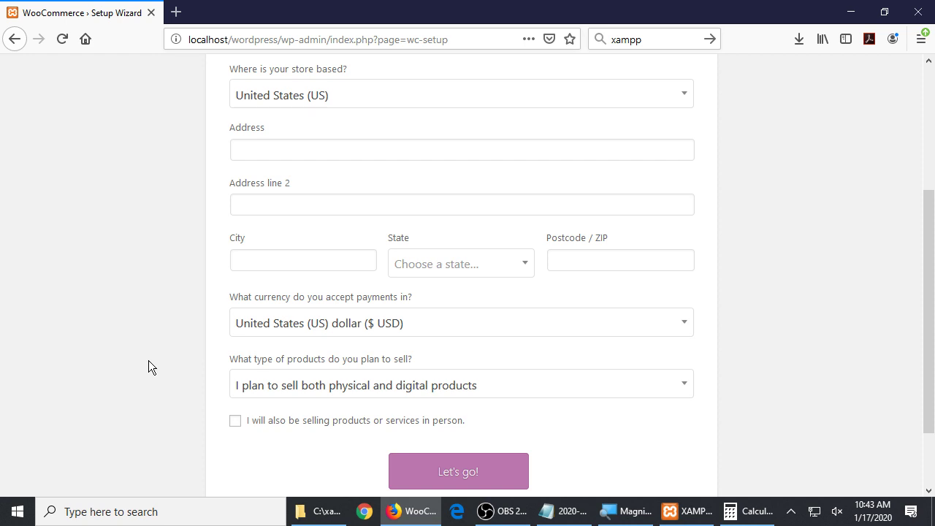
left_click(262, 155)
left_click(270, 205)
left_click(265, 259)
left_click(273, 205)
left_click(273, 149)
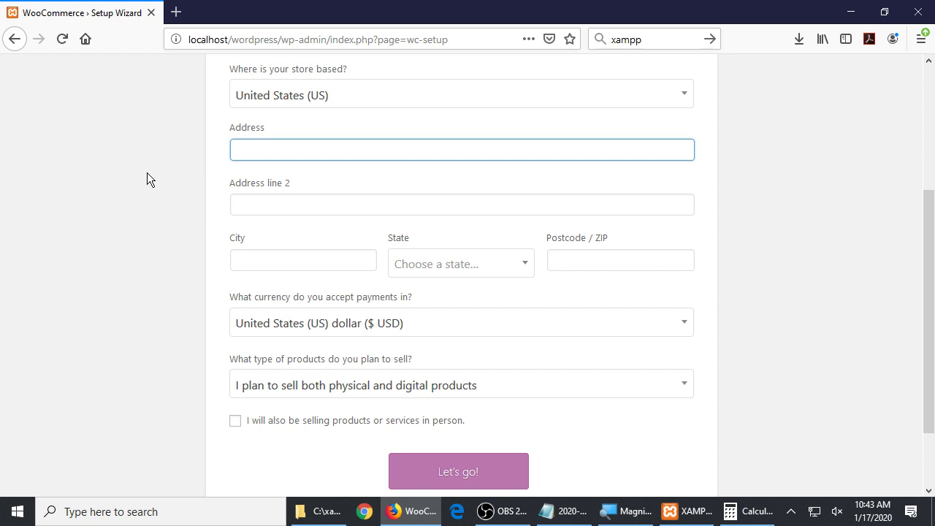
type("123 Fake street")
key("shift+Left")
type("S")
key("ctrl+a")
key("BackSpace")
left_click(381, 387)
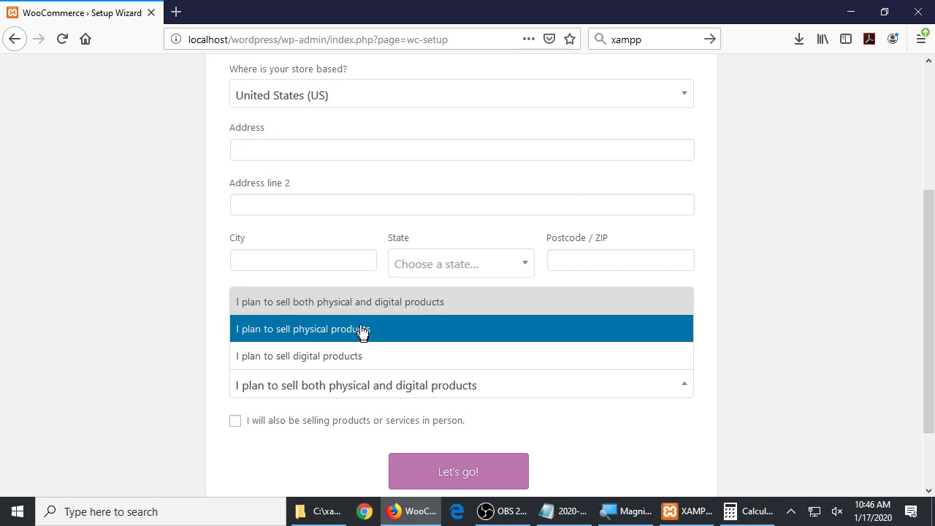
left_click(325, 357)
left_click(236, 423)
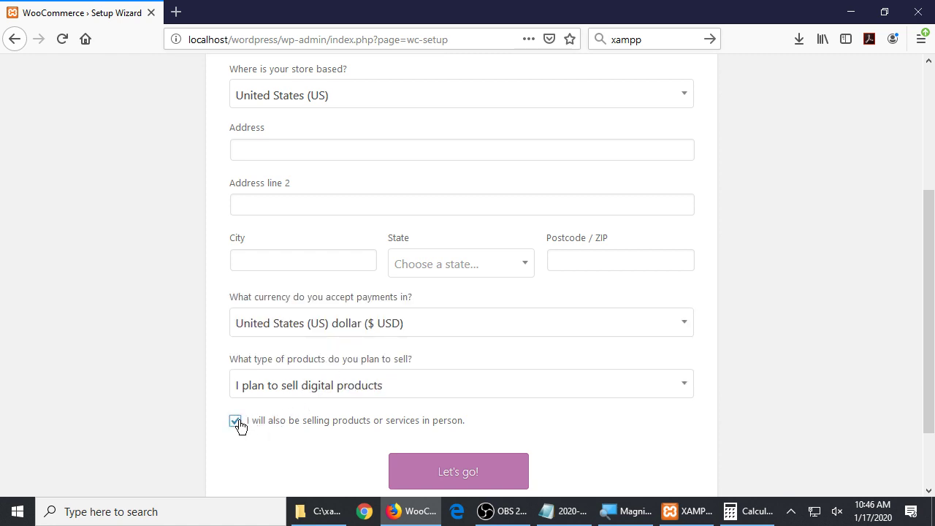
left_click(235, 422)
left_click(290, 386)
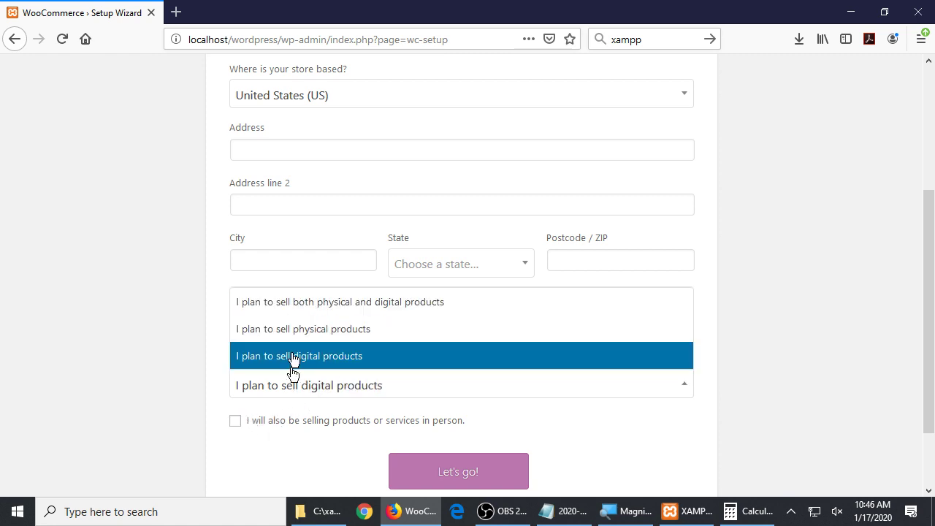
left_click(305, 355)
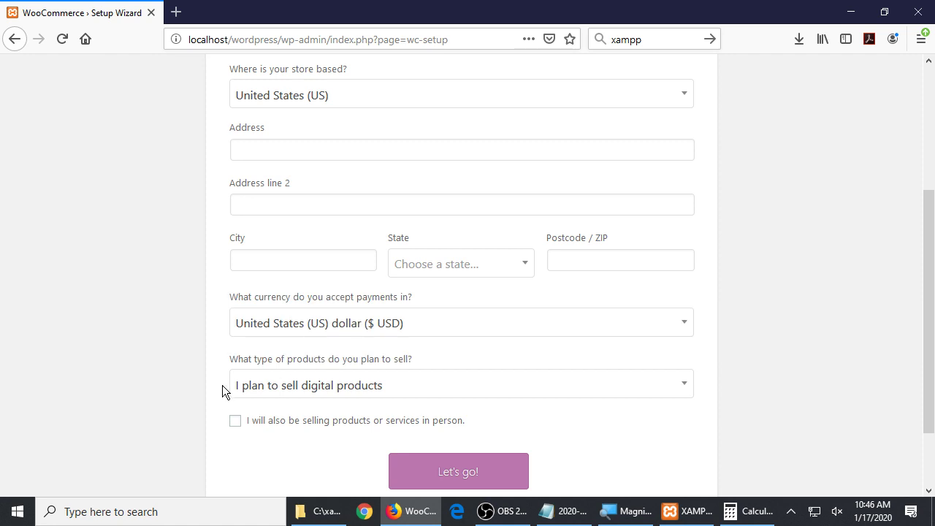
left_click(259, 383)
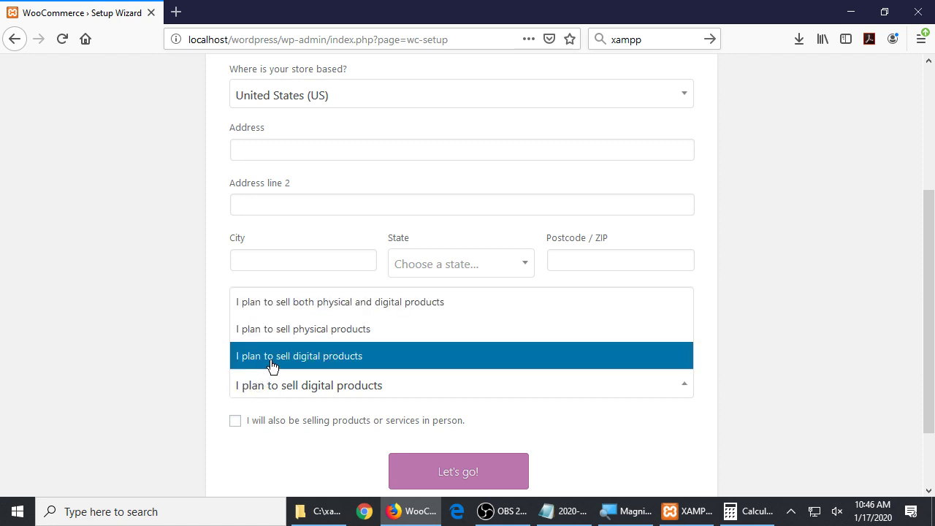
left_click(267, 373)
left_click(235, 425)
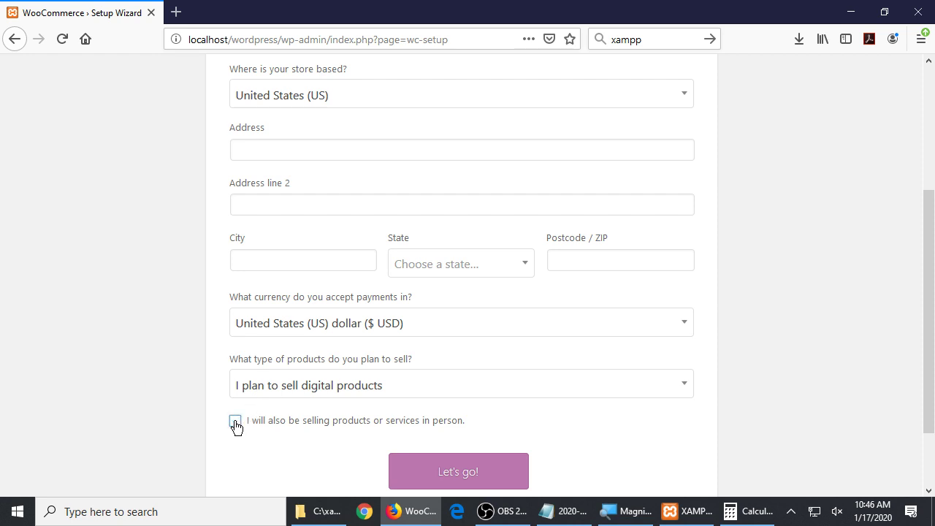
left_click(265, 387)
left_click(314, 305)
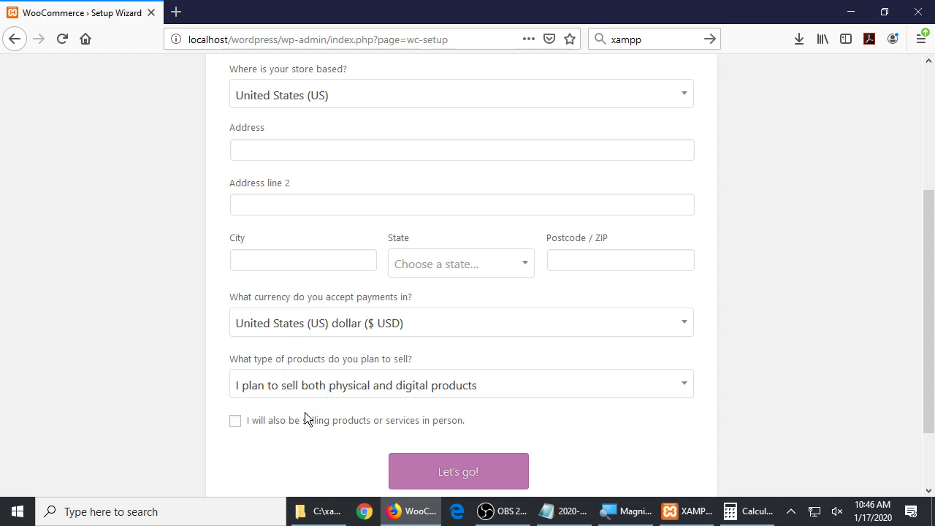
Enter the store's street address in the Address field
left_click(355, 156)
type("123 Main Strea")
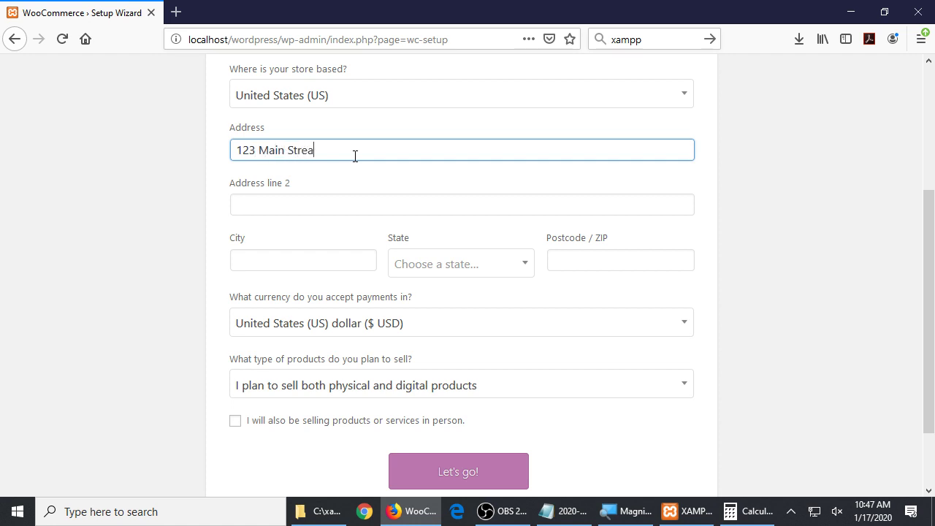
type("t")
key("Tab")
Move the city into the City field, leaving Address line 2 blank
type("San Diego")
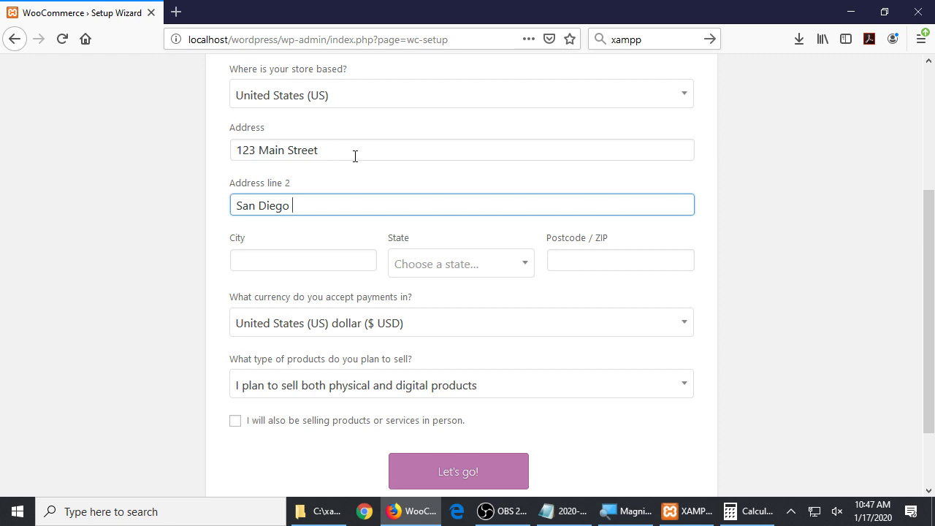
key("Tab")
type("C")
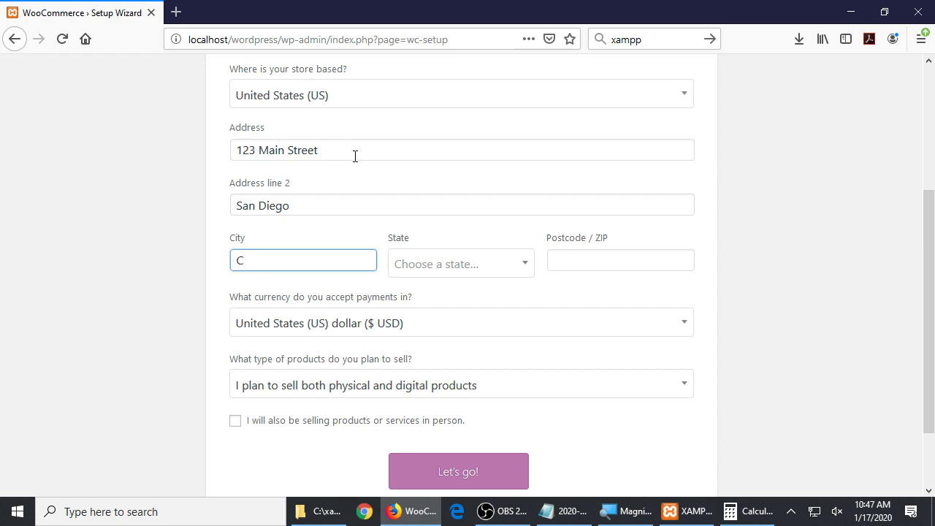
key("shift+Tab")
key("ctrl+x")
key("Tab")
key("ctrl+v")
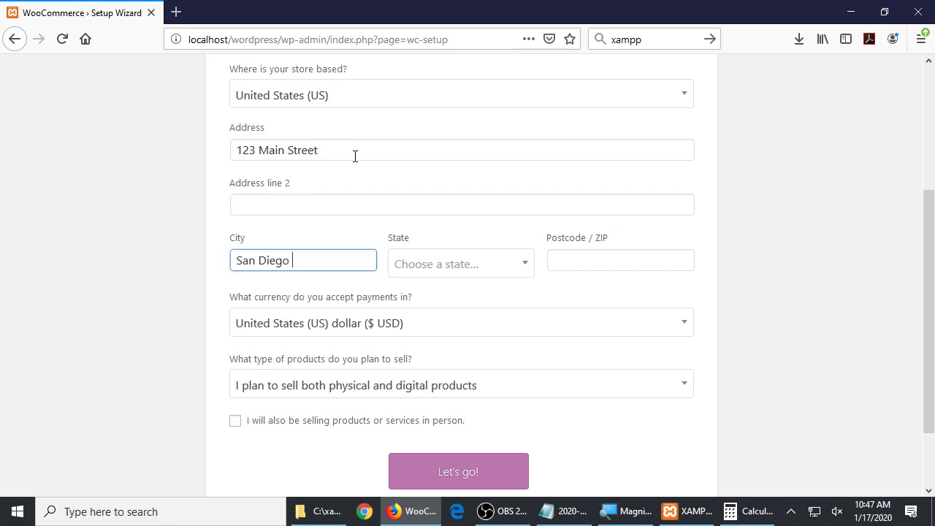
Pick the store's state from the dropdown and enter the postcode
key("Tab")
type("c")
key("Return")
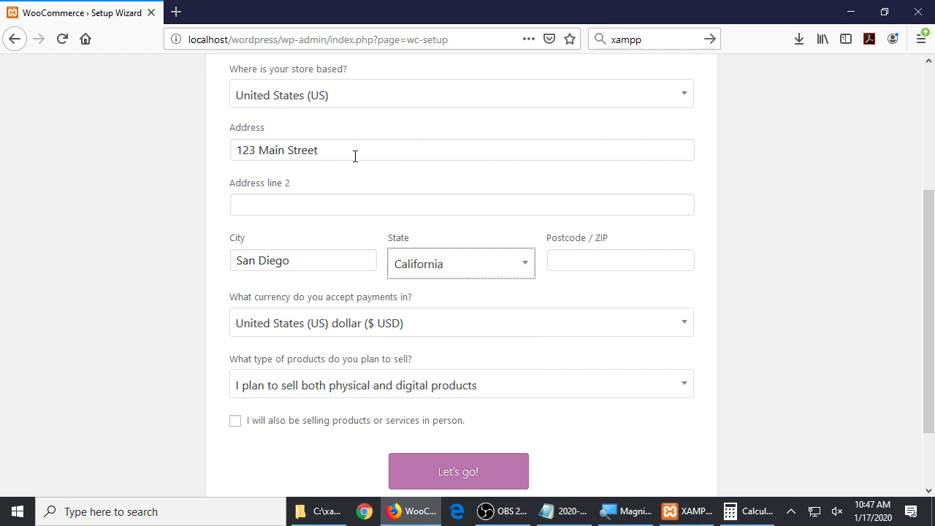
key("Tab")
type("91914")
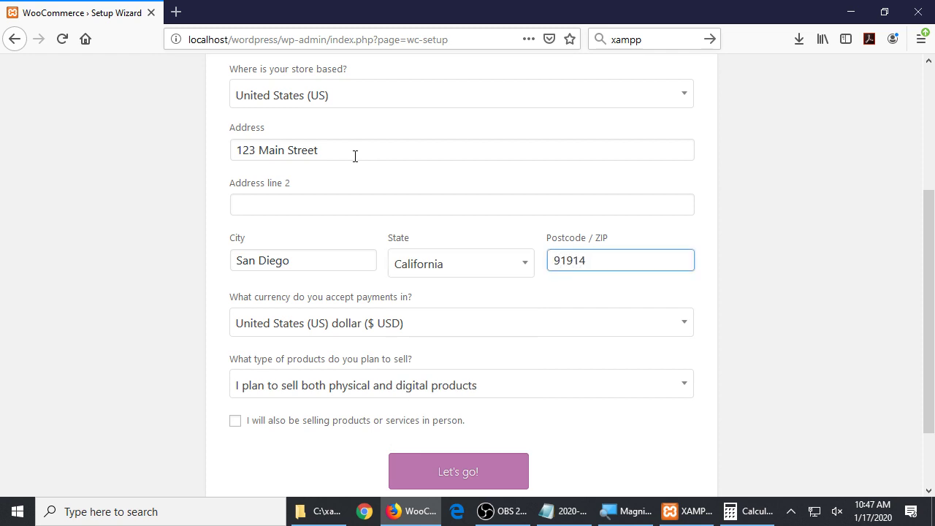
Dismiss Firefox's update notice and tick that products will also be sold in person
scroll(375, 198, "up", 5)
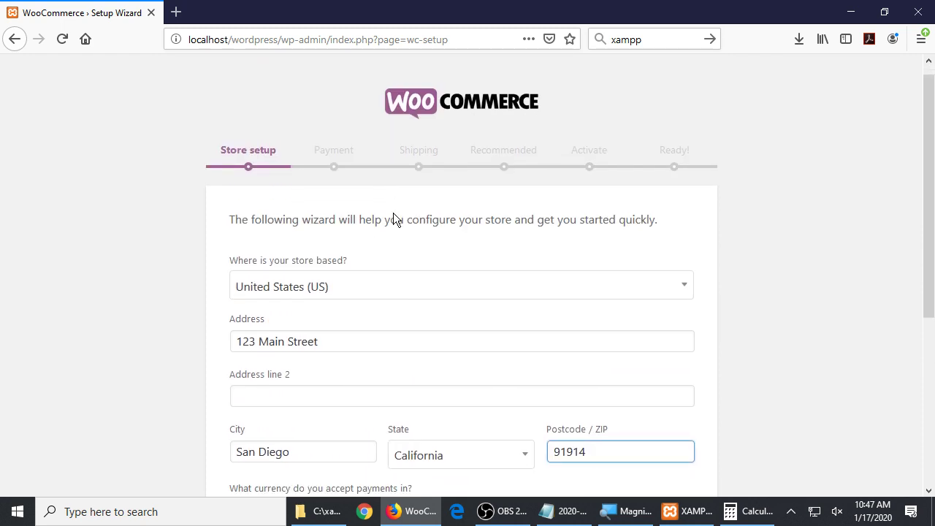
scroll(392, 212, "down", 4)
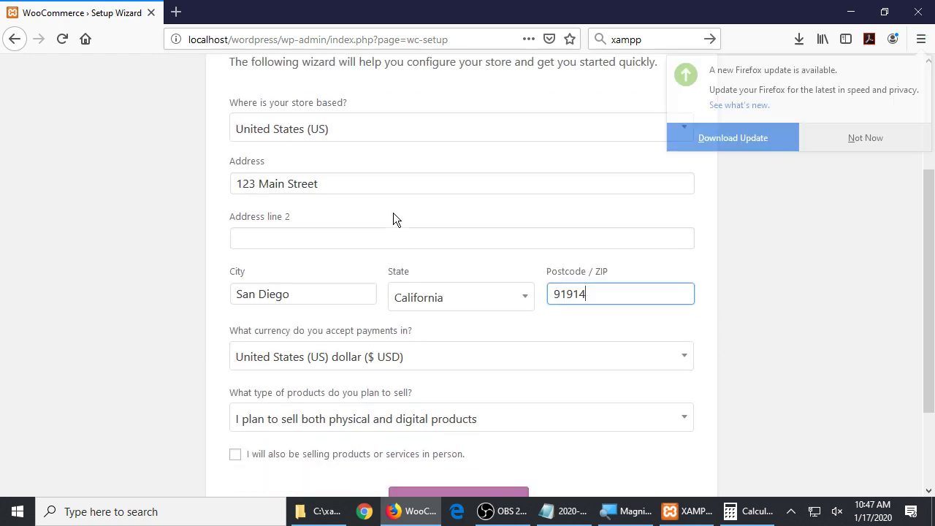
left_click(851, 146)
scroll(773, 278, "up", 3)
scroll(759, 270, "down", 2)
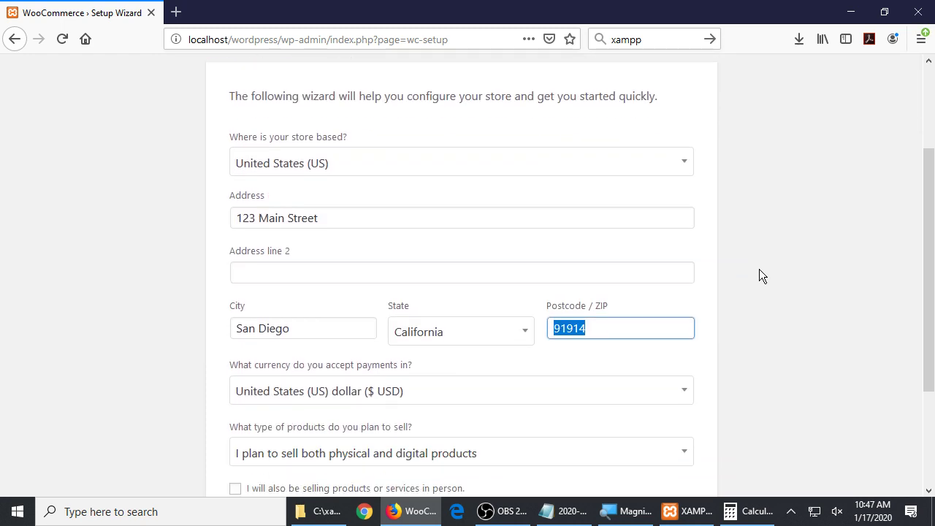
scroll(759, 272, "up", 1)
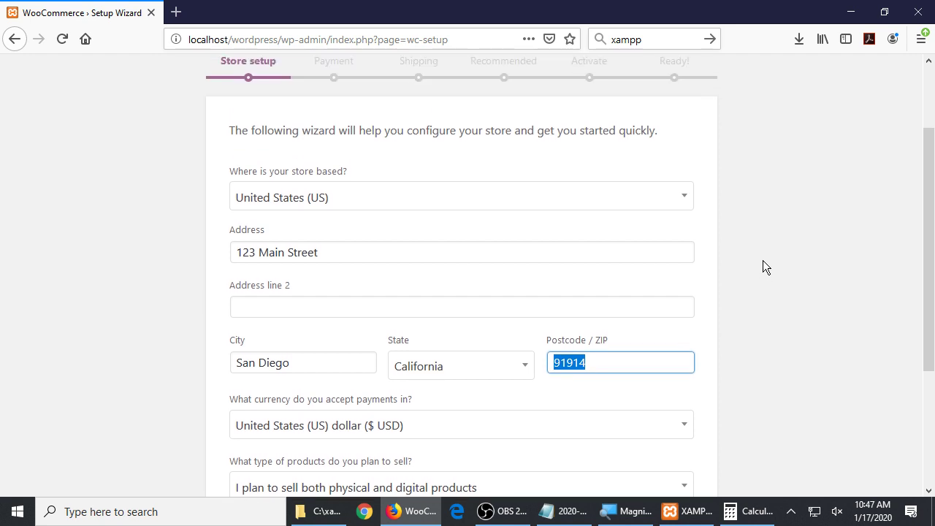
scroll(763, 261, "down", 3)
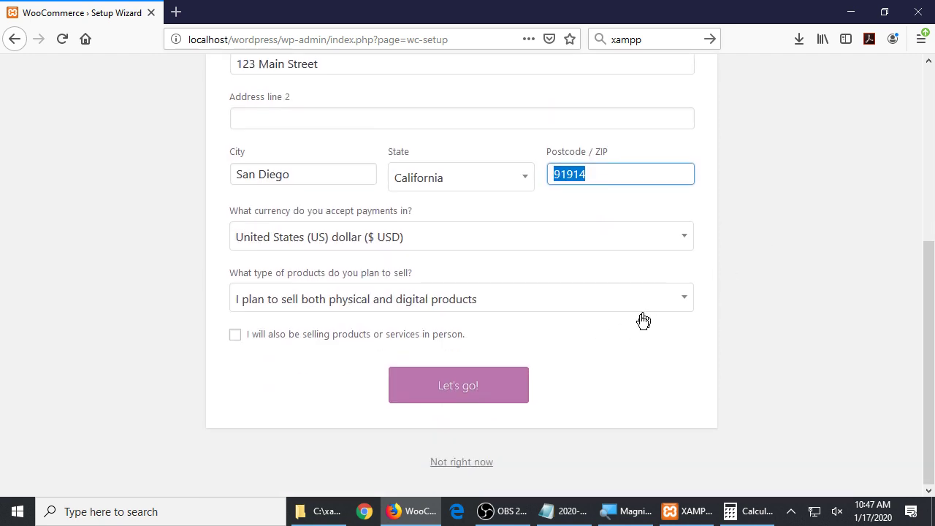
scroll(630, 350, "up", 1)
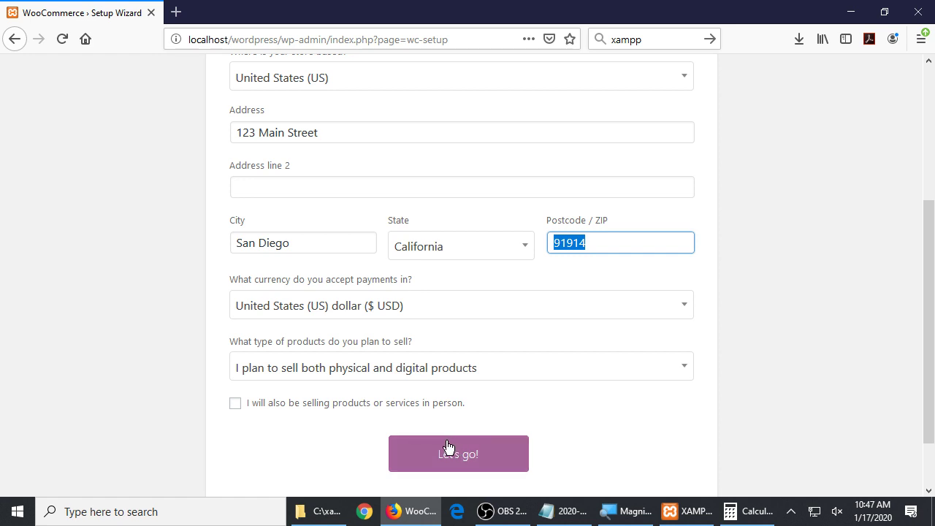
left_click(411, 411)
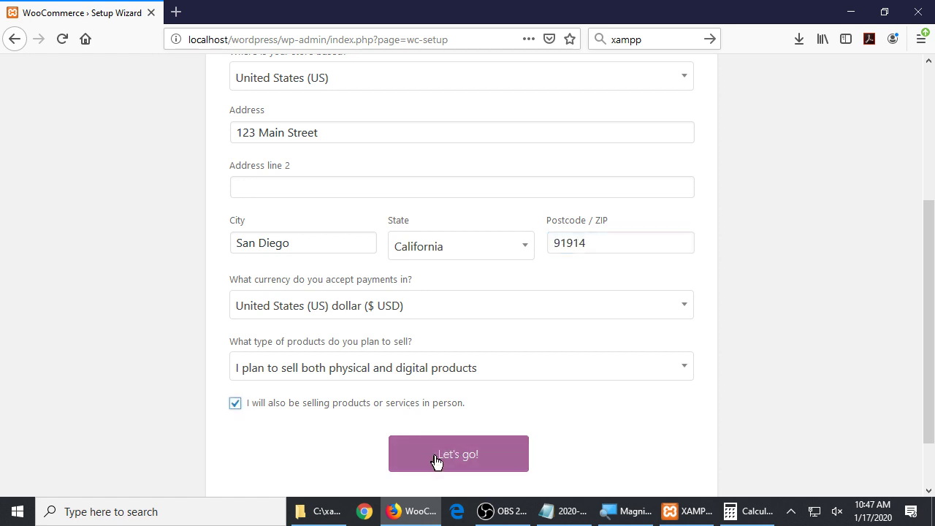
Submit the store setup with Let's go! and continue without usage tracking
left_click(449, 459)
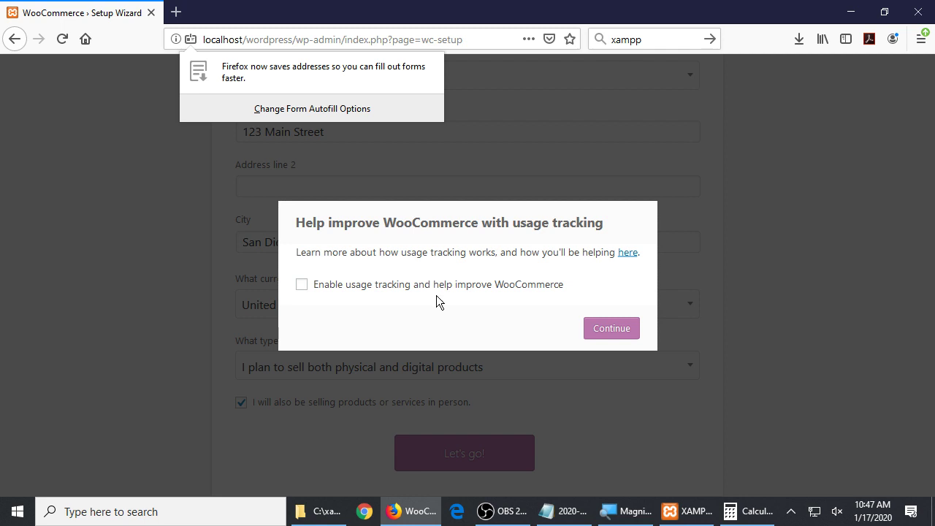
left_click(603, 330)
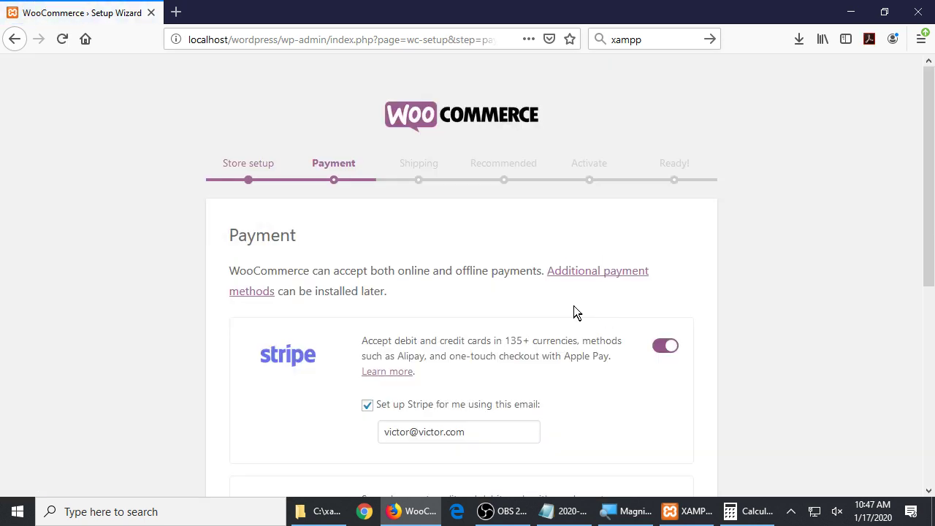
scroll(577, 309, "down", 3)
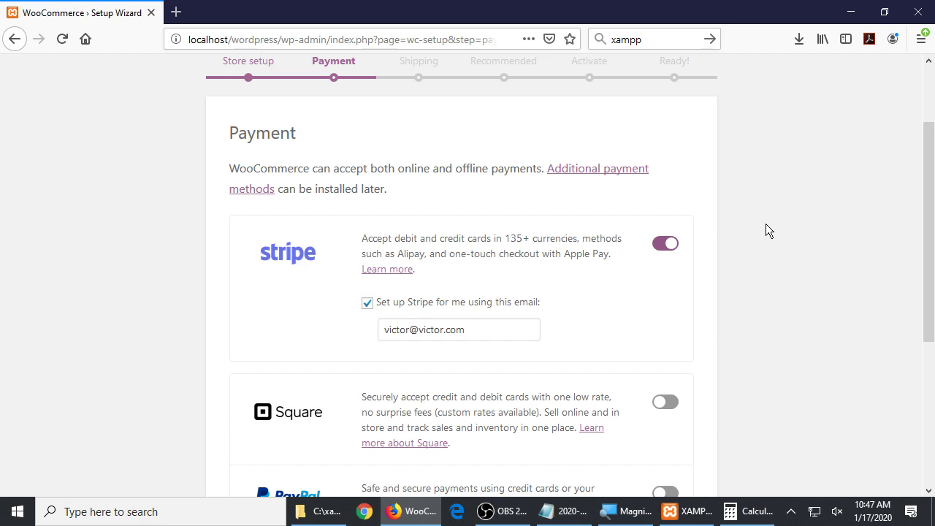
scroll(677, 252, "down", 5)
scroll(683, 263, "down", 2)
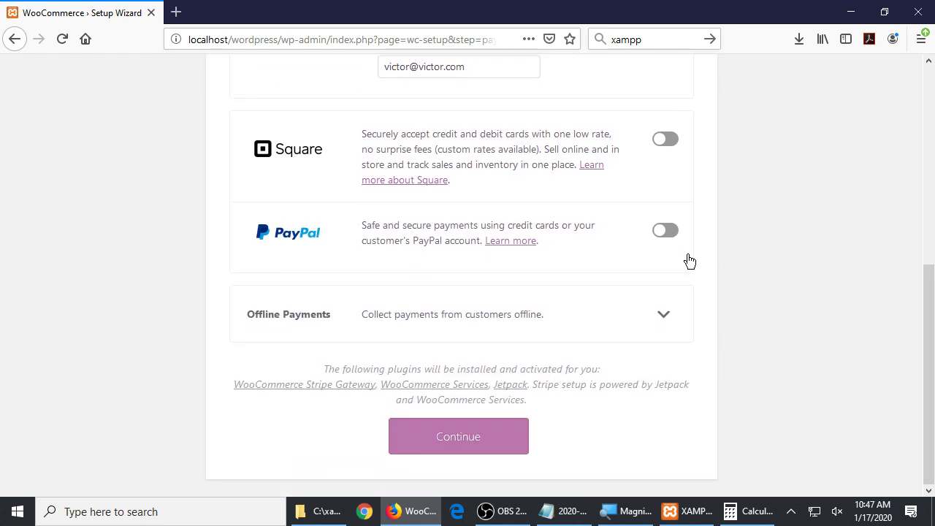
scroll(690, 261, "up", 4)
scroll(691, 259, "down", 4)
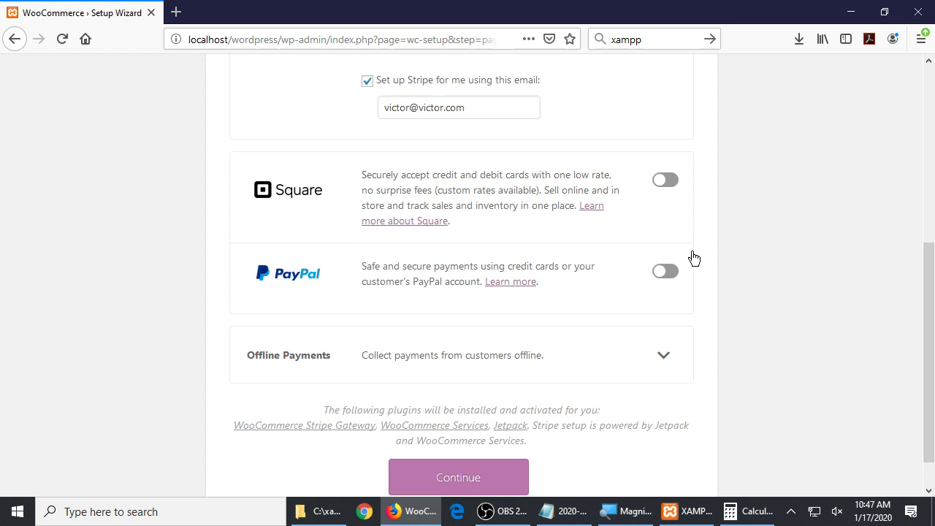
scroll(679, 319, "up", 6)
scroll(682, 319, "down", 6)
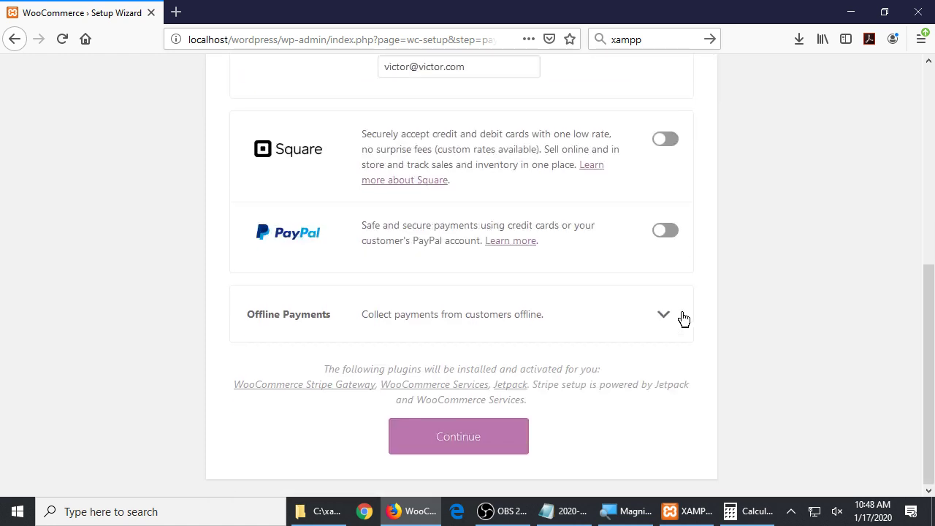
left_click(599, 333)
scroll(734, 330, "down", 2)
scroll(731, 314, "up", 1)
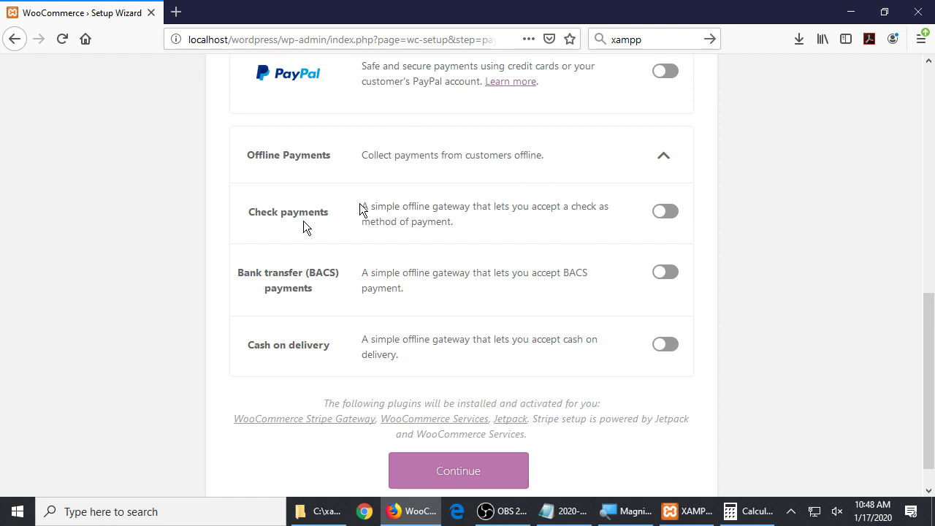
left_click(510, 165)
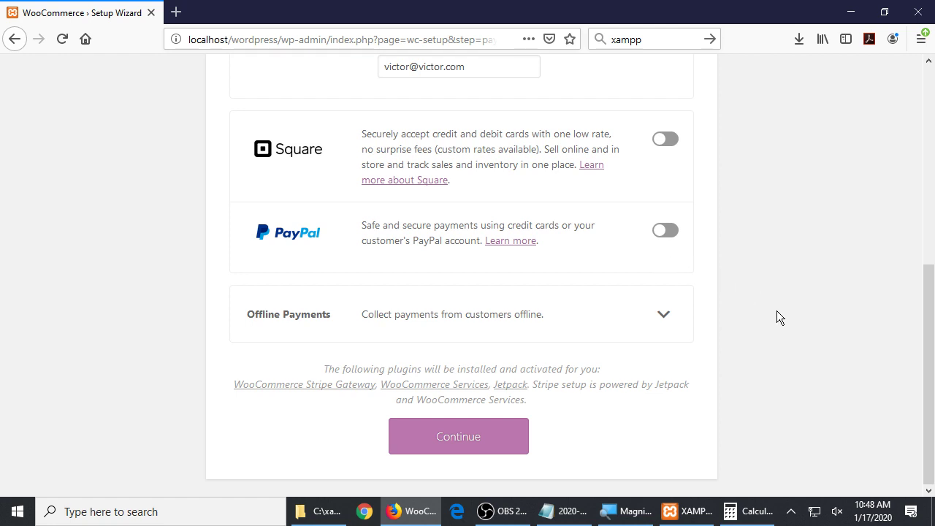
scroll(778, 311, "up", 3)
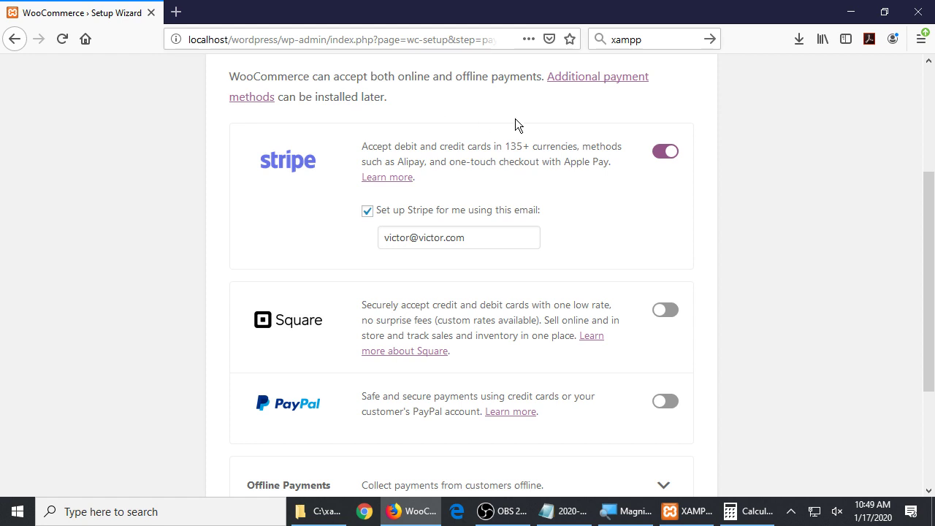
Disable Stripe, leave PayPal enabled, and bring the Notepad notes forward
left_click(663, 153)
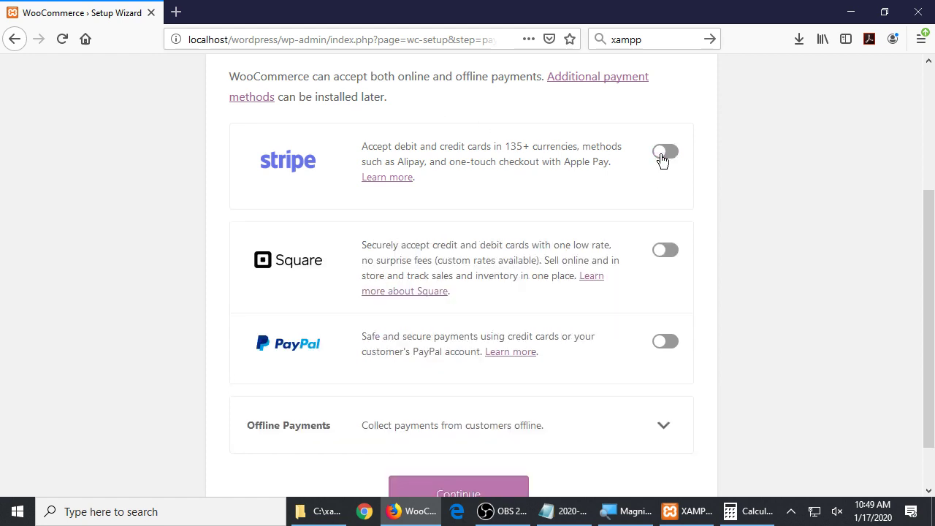
left_click(664, 341)
left_click(666, 341)
left_click(666, 342)
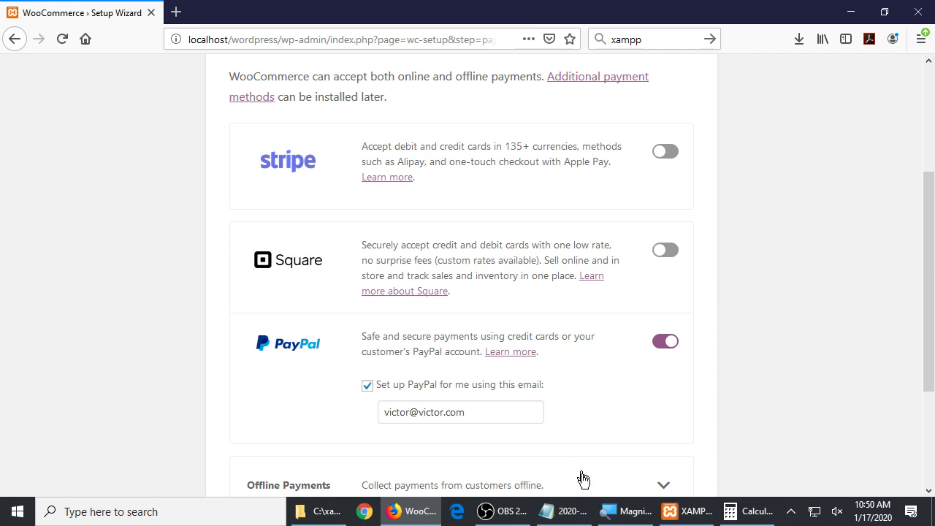
left_click(579, 517)
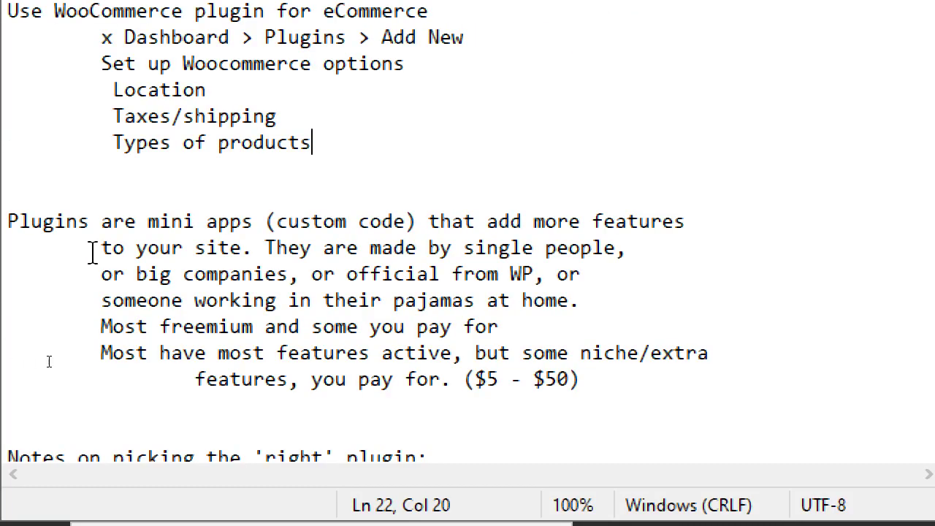
Add the line 'Regarding payment methods: any of the 3 listed is good, and will work.'
left_click(49, 358)
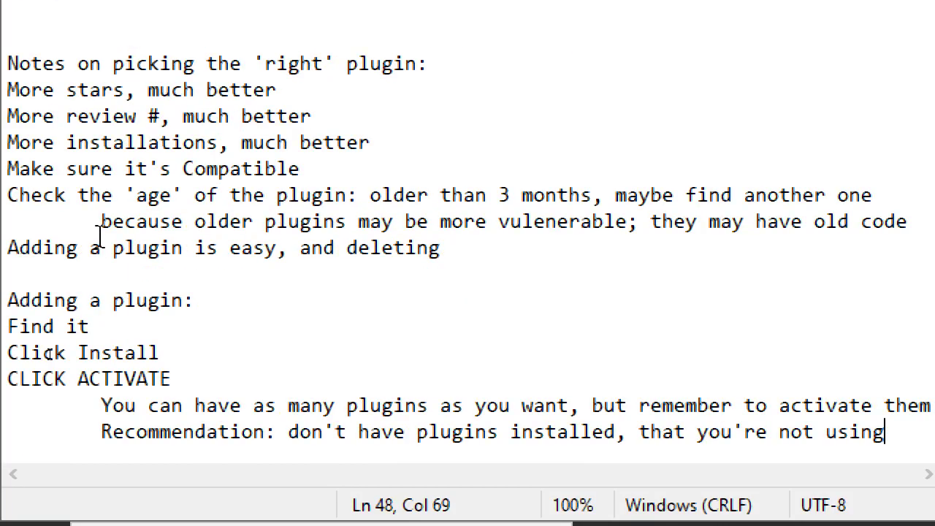
key("Return")
key("Return")
key("Return")
type("Regareding")
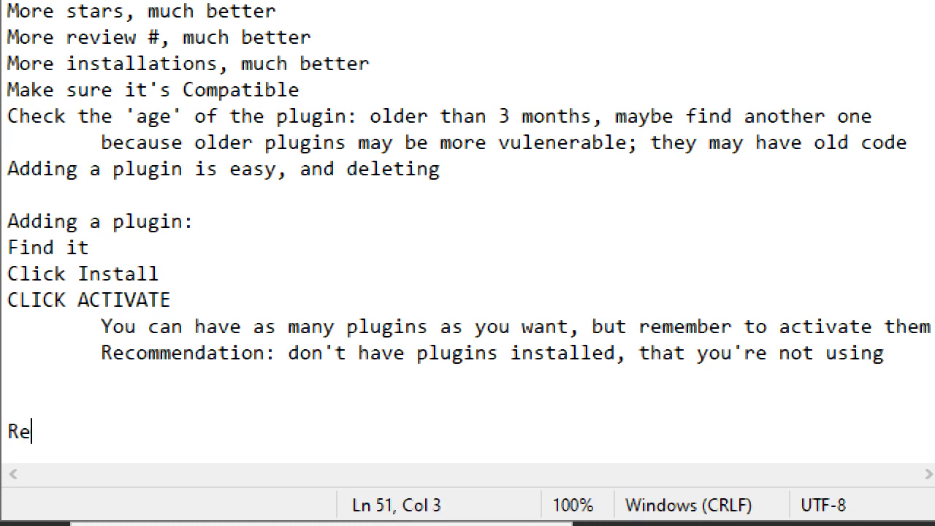
key("BackSpace")
key("BackSpace")
key("BackSpace")
key("BackSpace")
key("BackSpace")
type("din")
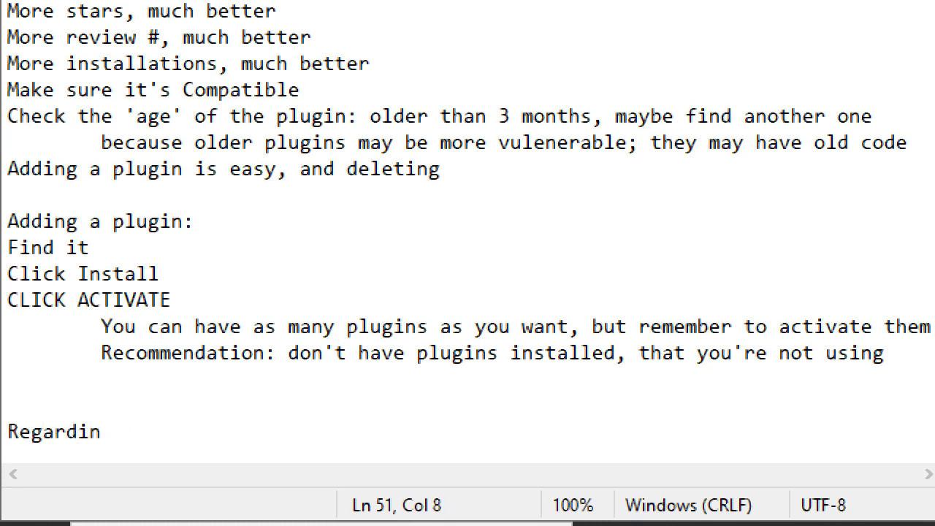
type("g payment me")
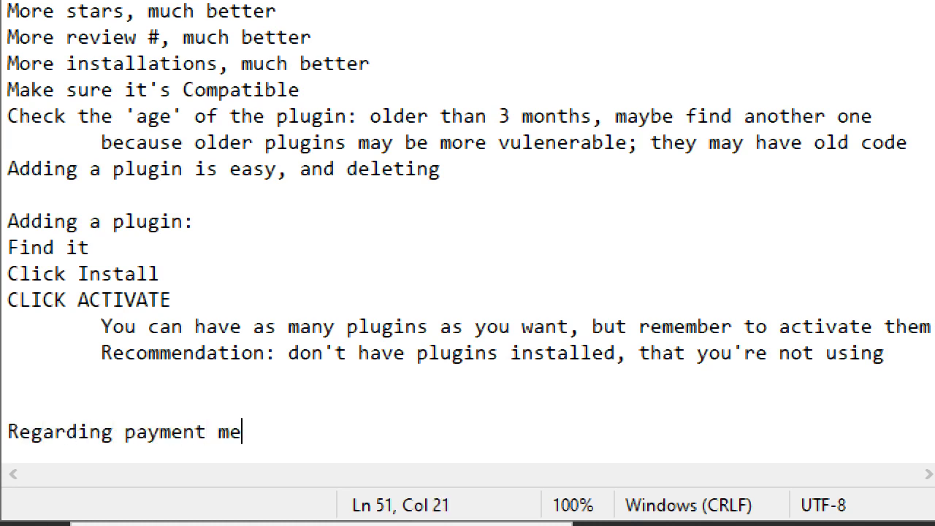
type("thods: any of the ")
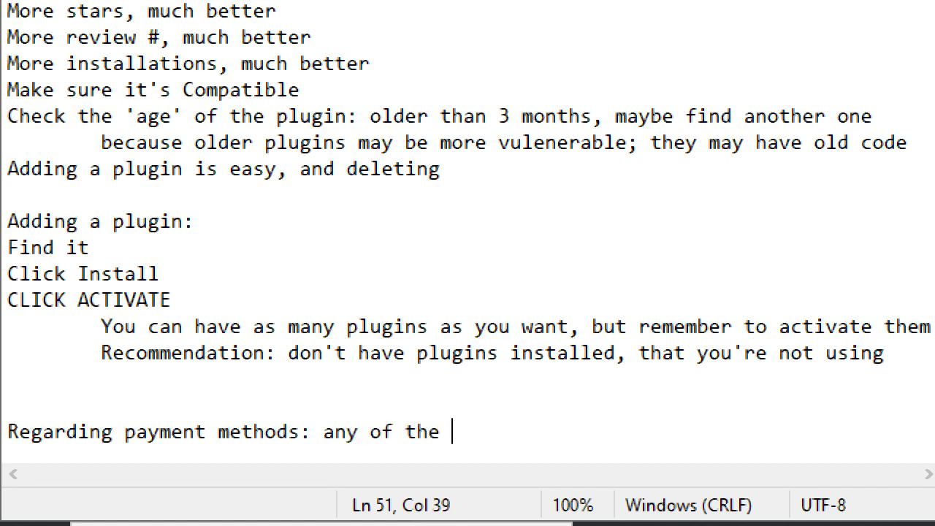
type("3 listed is good, and w")
key("BackSpace")
type("is ")
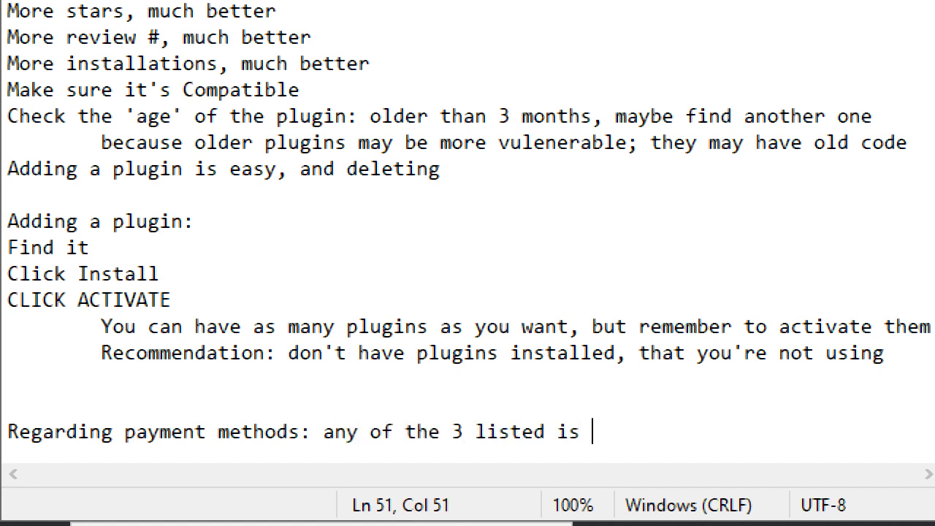
type("good, and will work.")
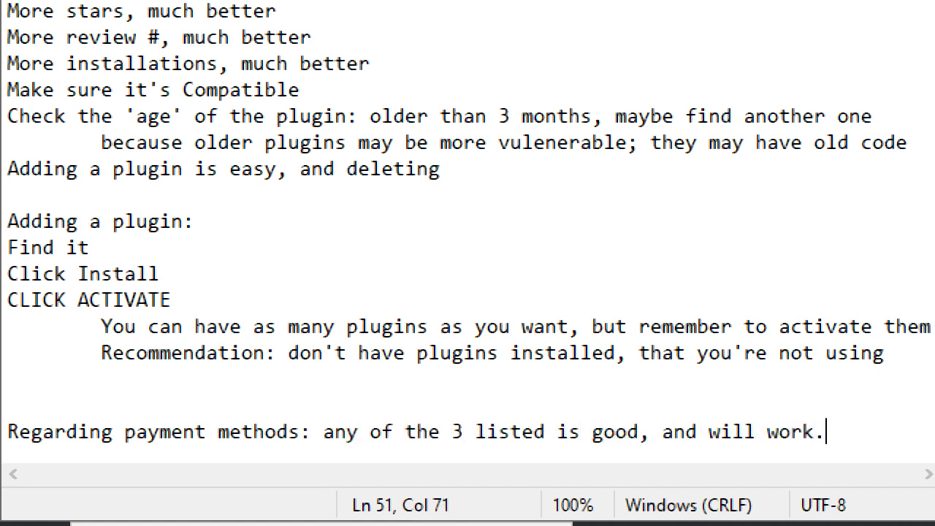
Add an indented line 'Paypal is the most famous.'
key("Return")
key("Tab")
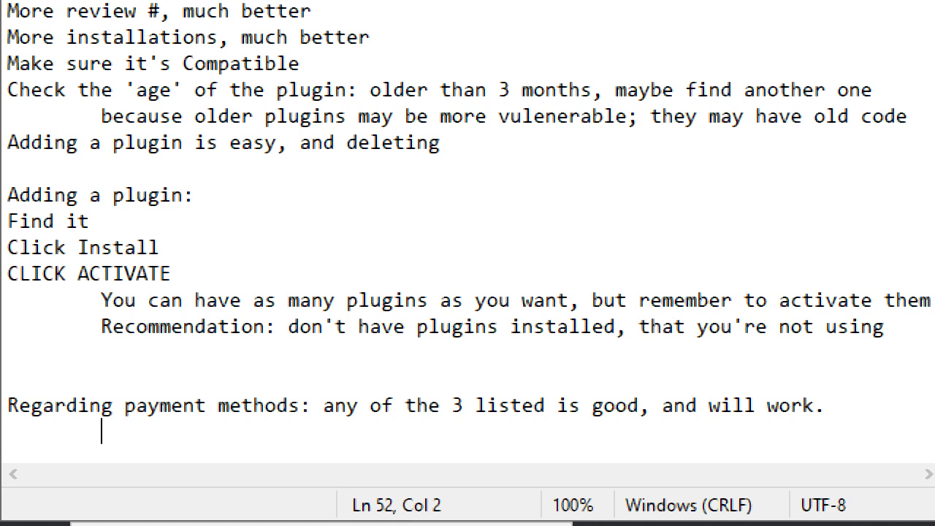
type("Payap")
key("BackSpace")
key("BackSpace")
type("pal ")
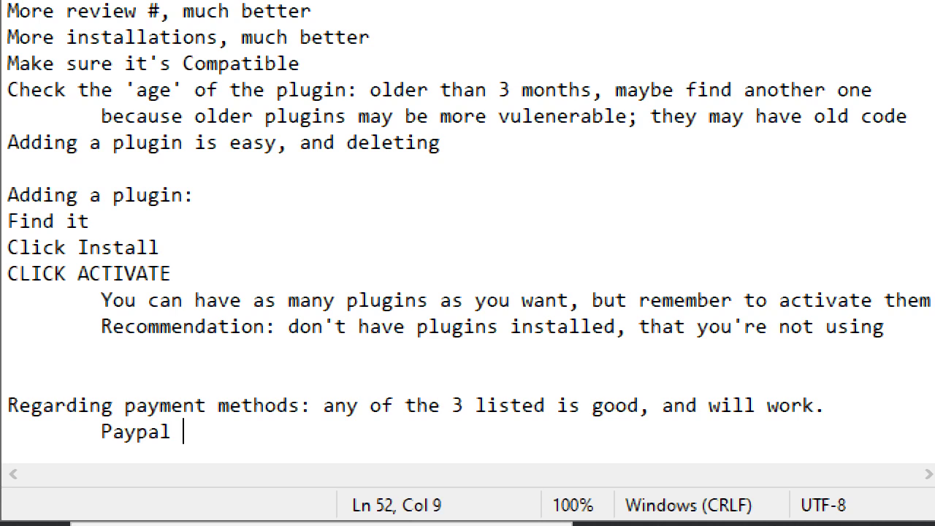
type("is the most famous.")
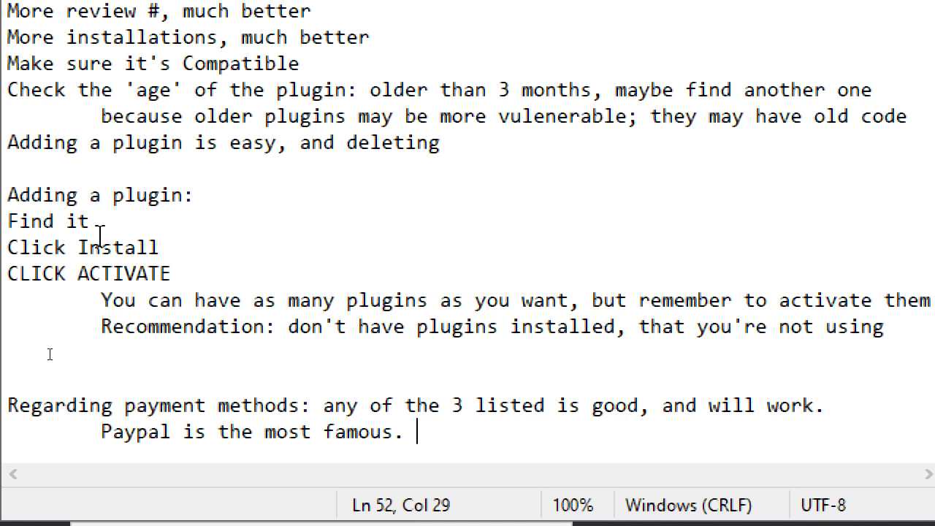
Add an indented line 'To use, you will need to supply your paypal email'
key("Return")
key("Tab")
type("Y")
key("BackSpace")
type("To use, y")
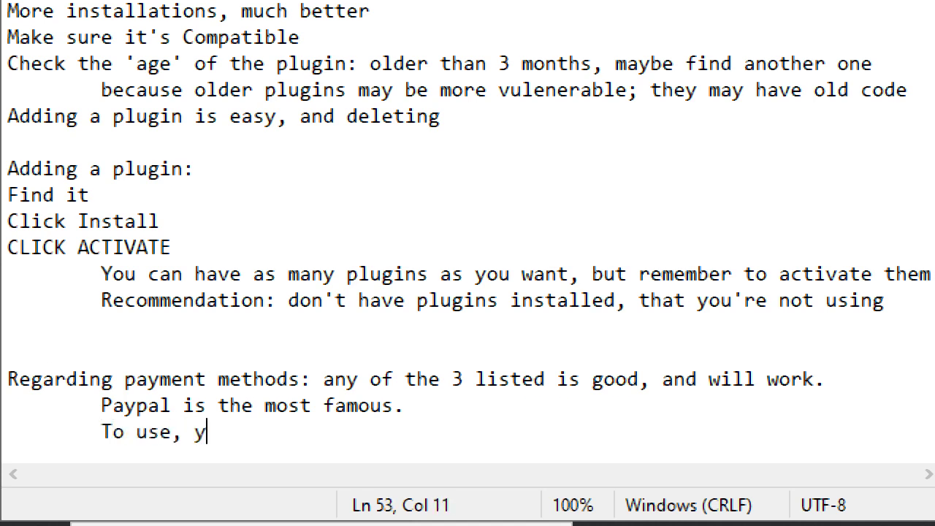
type("ou will need to ")
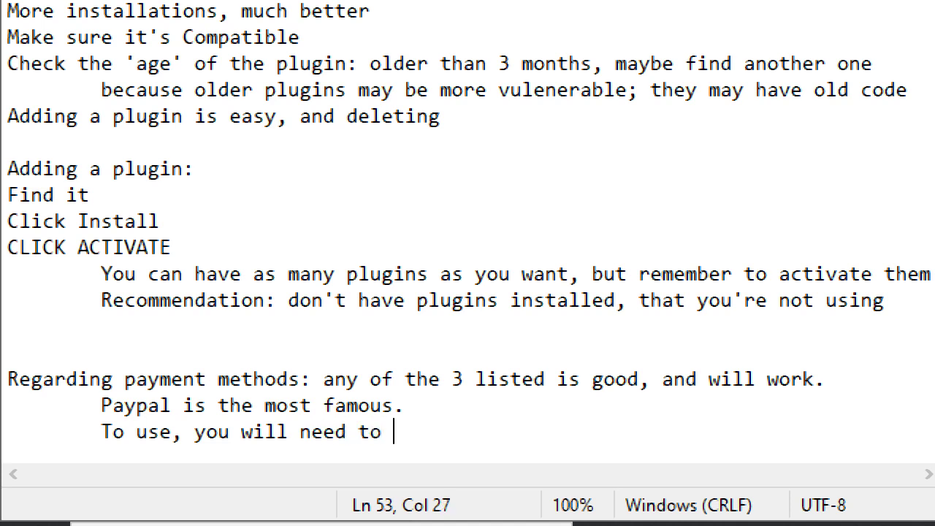
type("supply your pa")
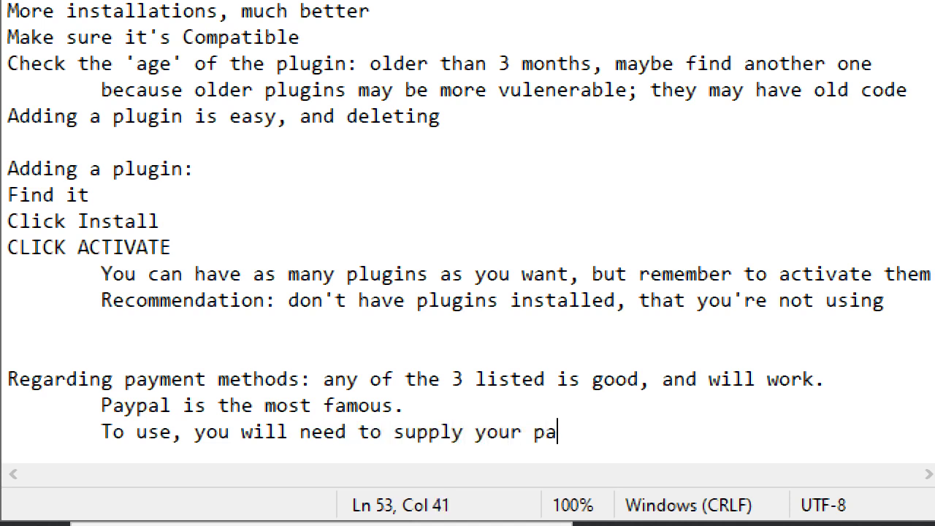
type("ypail")
key("BackSpace")
key("BackSpace")
type("l.ema")
key("BackSpace")
key("BackSpace")
key("BackSpace")
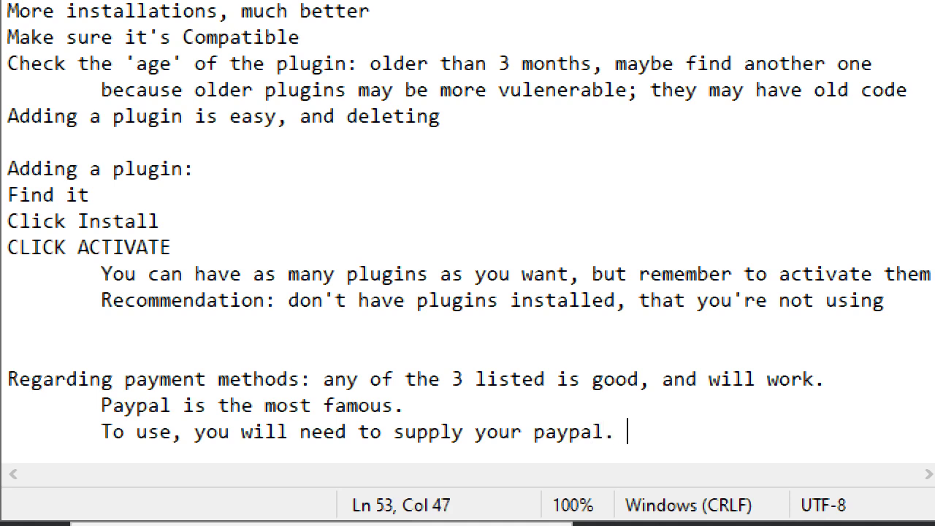
key("BackSpace")
key("BackSpace")
key("BackSpace")
type("email")
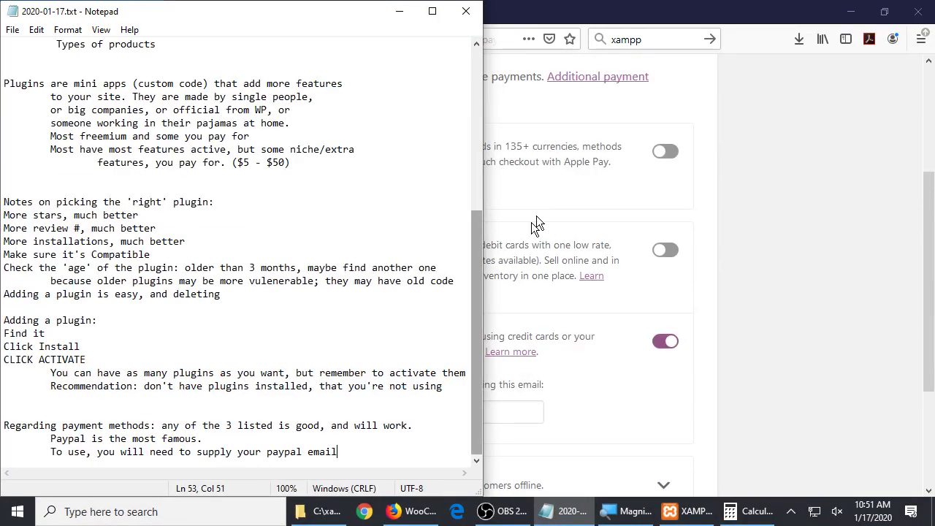
Try a different address in the PayPal setup email field, then retype the original email
left_click(539, 223)
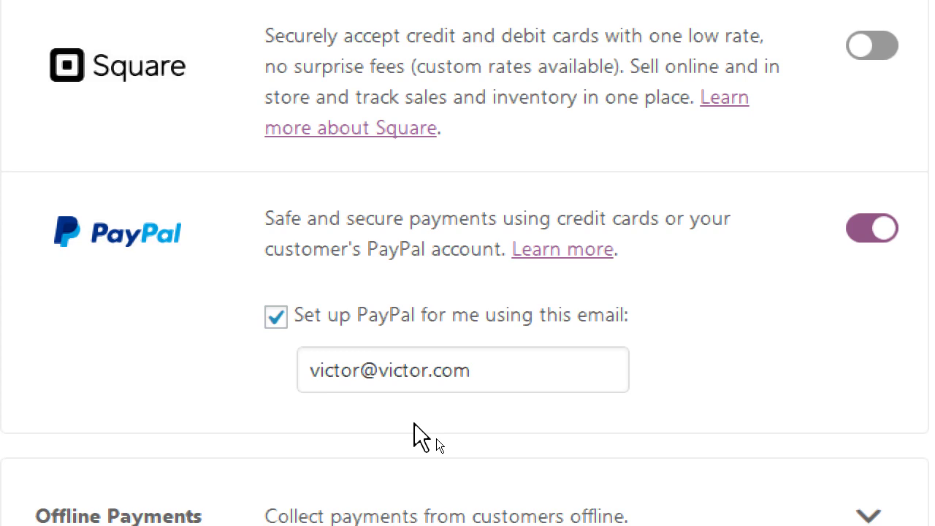
left_click_drag(494, 387, 65, 345)
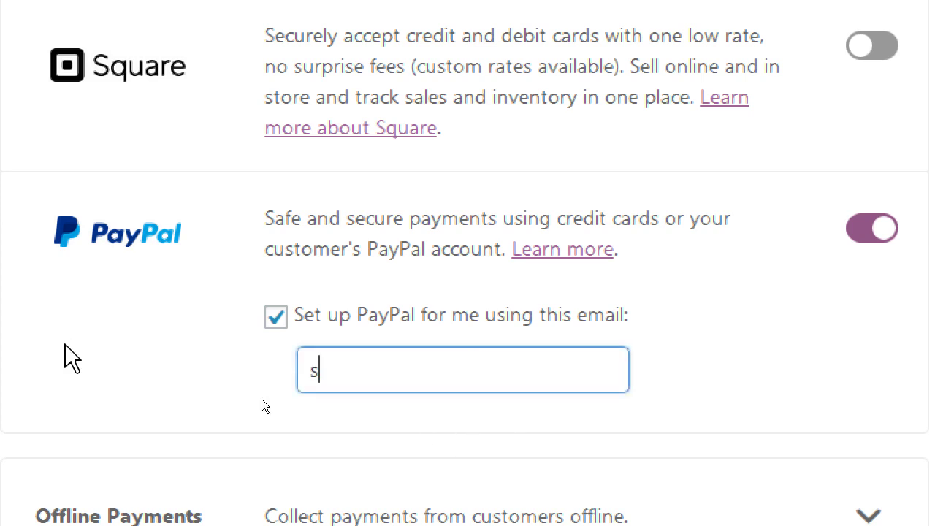
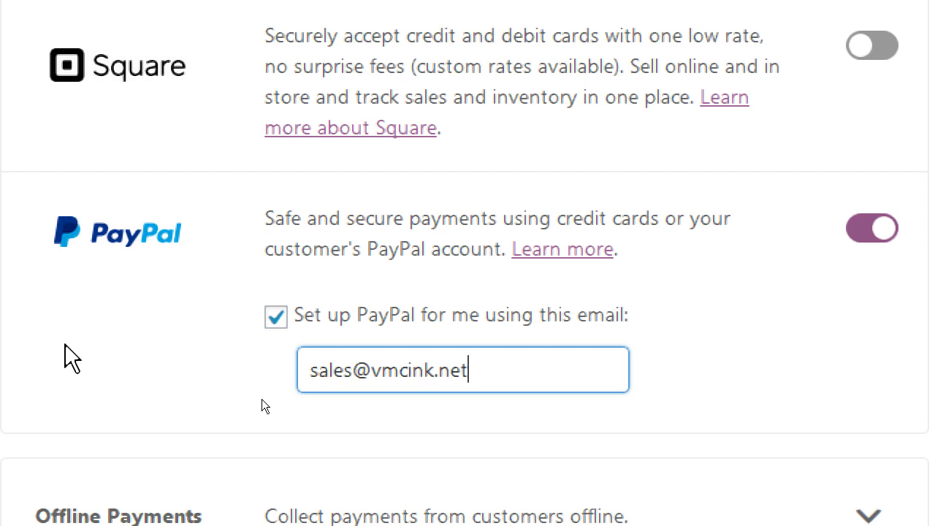
key("ctrl+a")
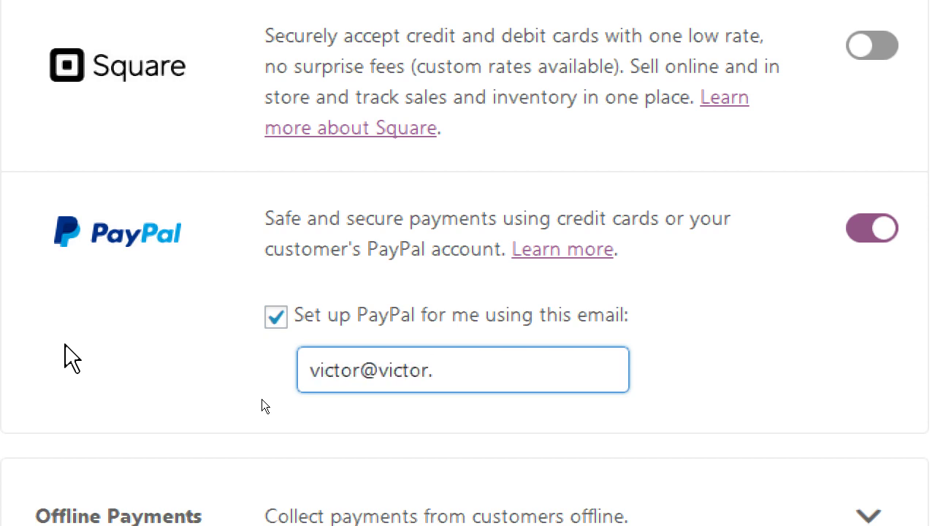
key("super+minus")
scroll(791, 335, "down", 5)
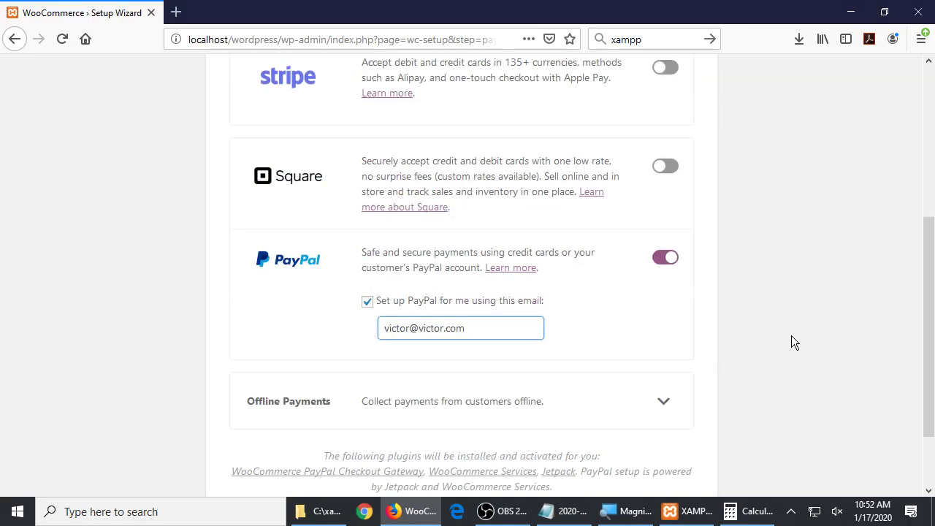
mouse_move(574, 520)
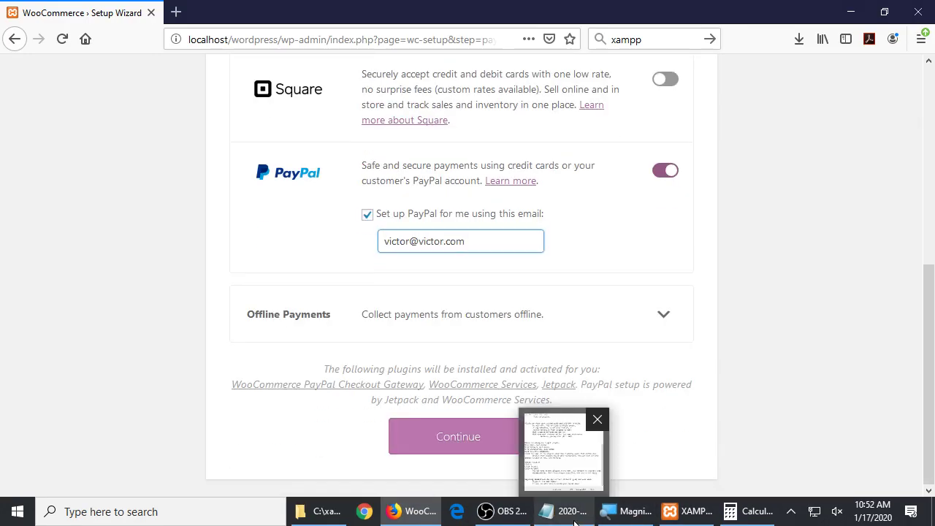
scroll(773, 384, "up", 2)
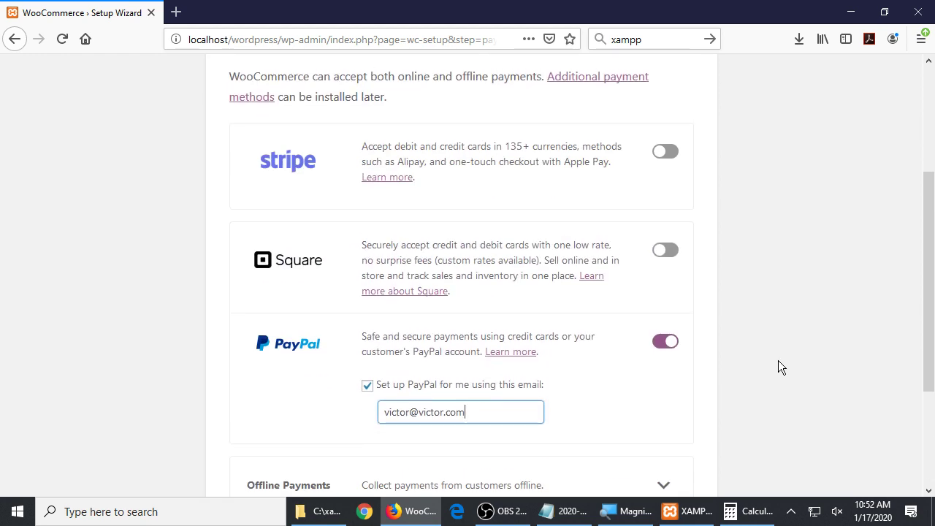
scroll(780, 356, "down", 2)
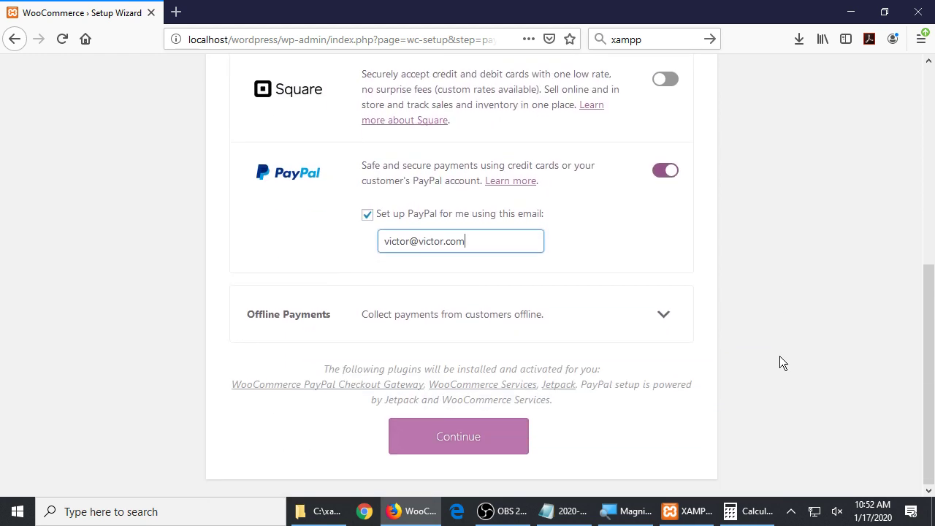
scroll(780, 353, "up", 3)
scroll(780, 352, "down", 1)
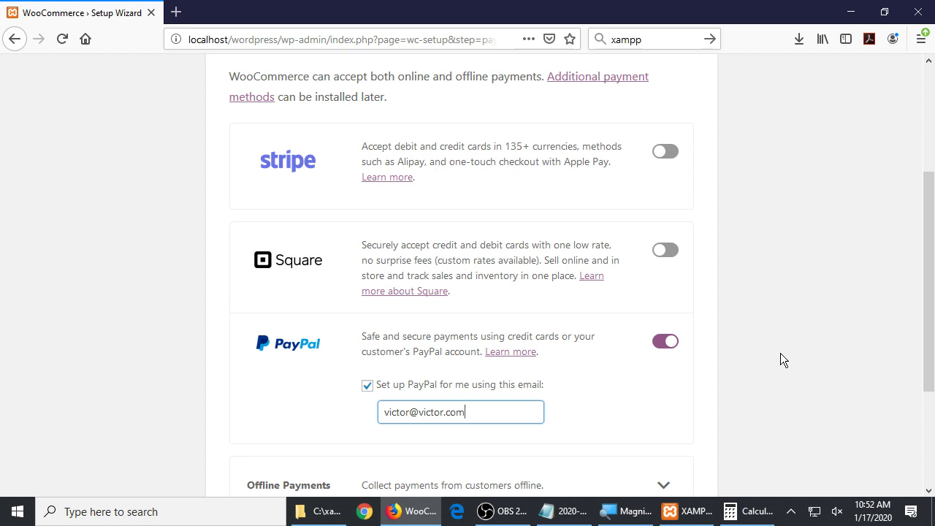
scroll(780, 353, "down", 3)
scroll(787, 387, "up", 5)
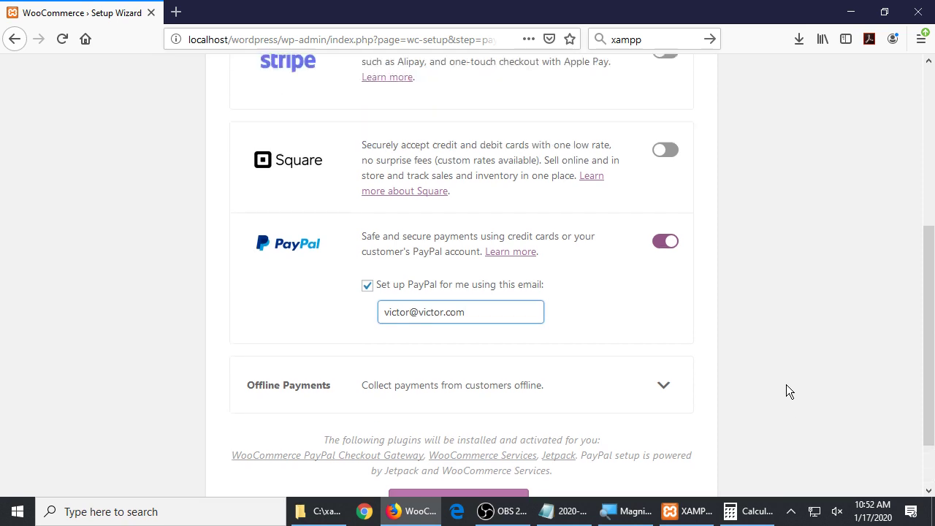
scroll(781, 385, "down", 4)
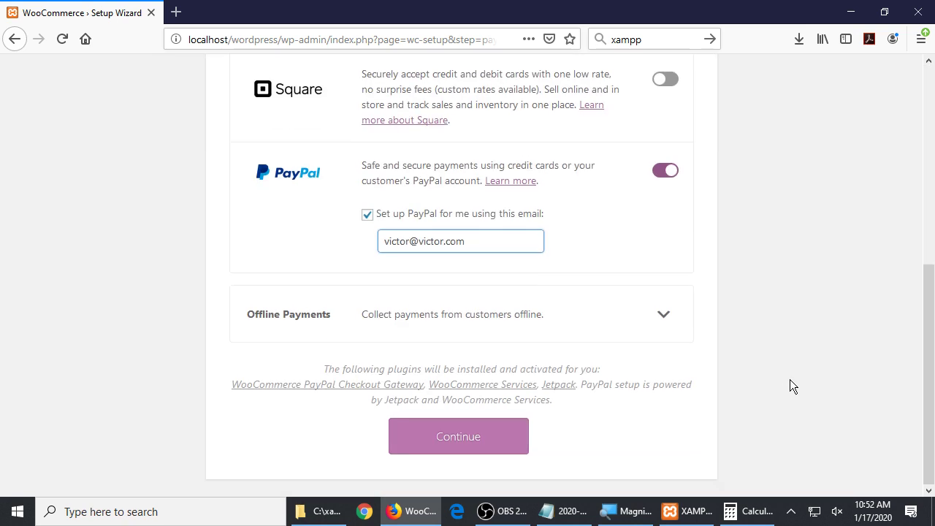
scroll(789, 379, "up", 2)
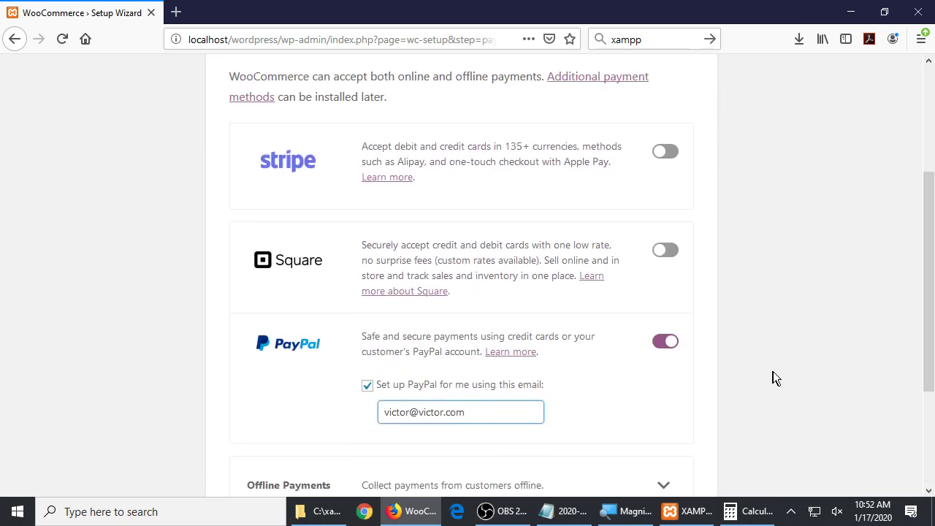
scroll(786, 352, "down", 3)
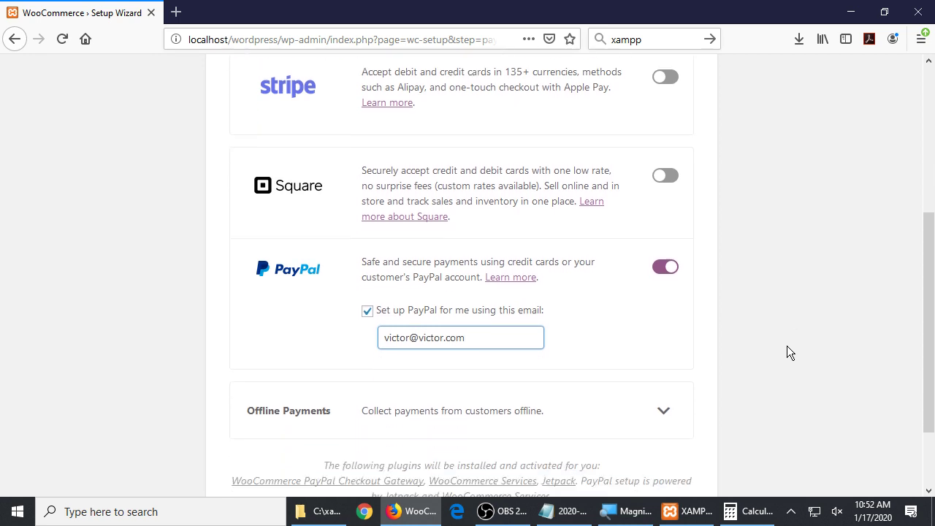
scroll(480, 353, "up", 4)
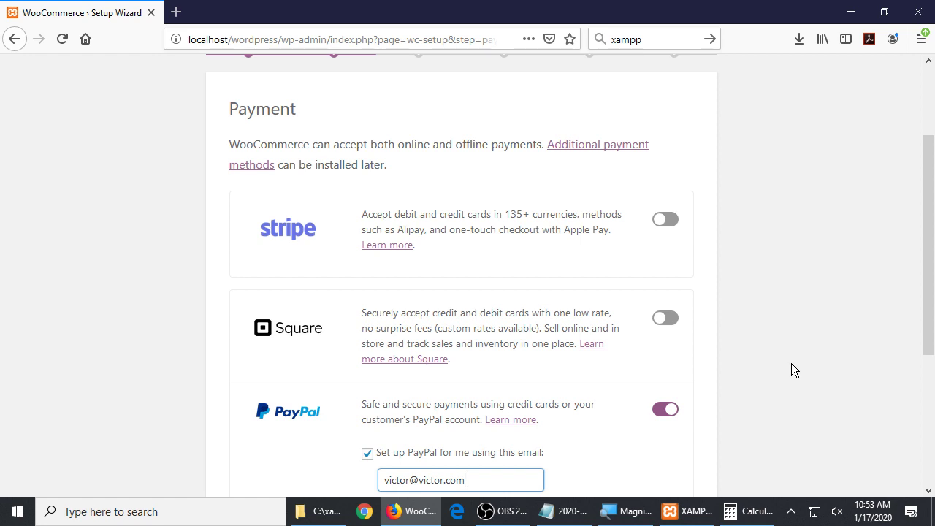
scroll(818, 409, "down", 3)
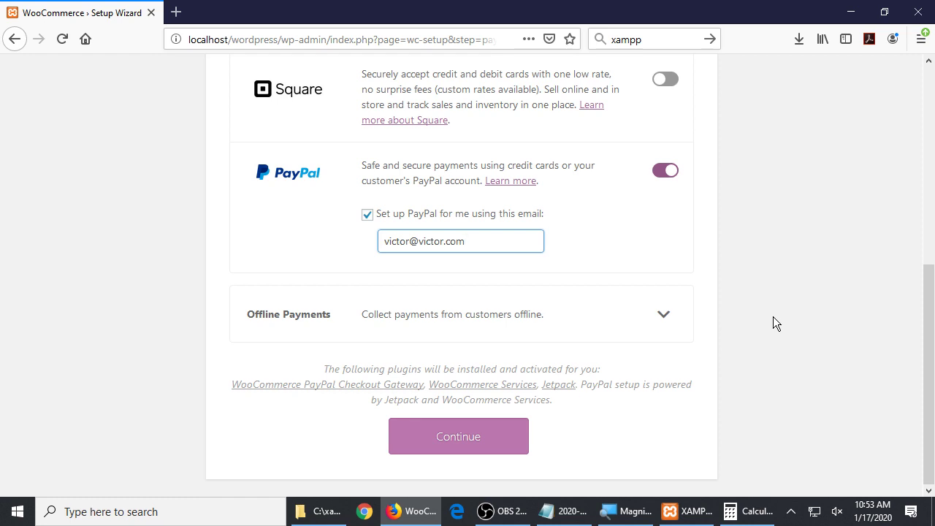
Toggle PayPal off and on, then switch it off and enable Stripe instead
left_click(668, 172)
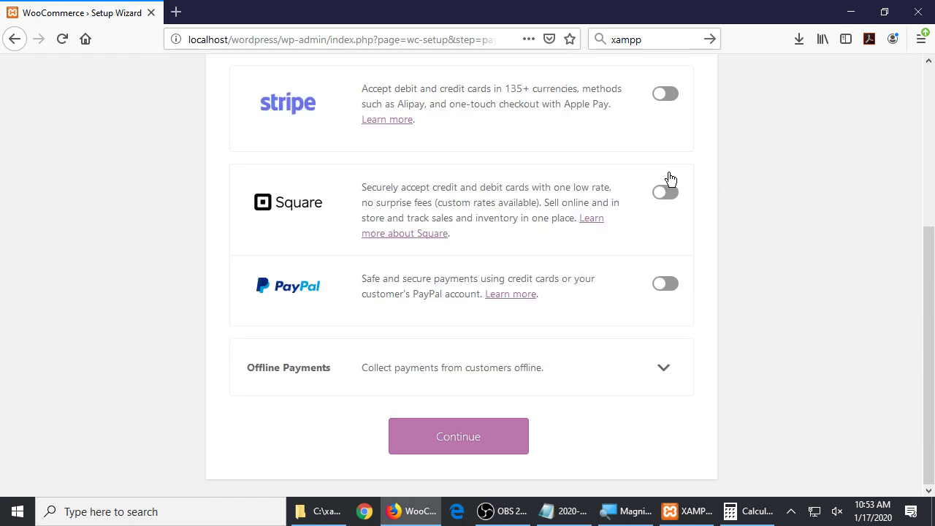
left_click(666, 283)
scroll(772, 271, "down", 3)
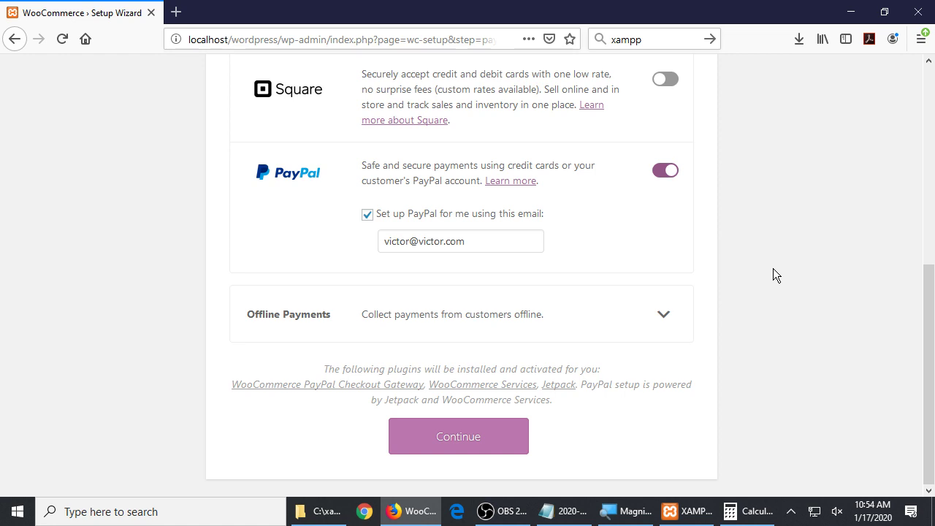
left_click(669, 175)
scroll(679, 181, "up", 5)
left_click(664, 196)
scroll(738, 211, "down", 3)
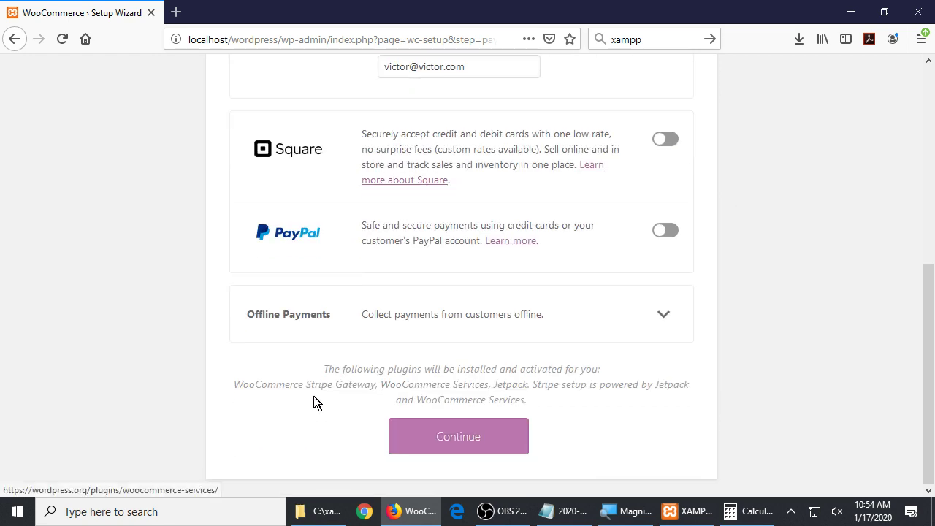
scroll(402, 397, "up", 3)
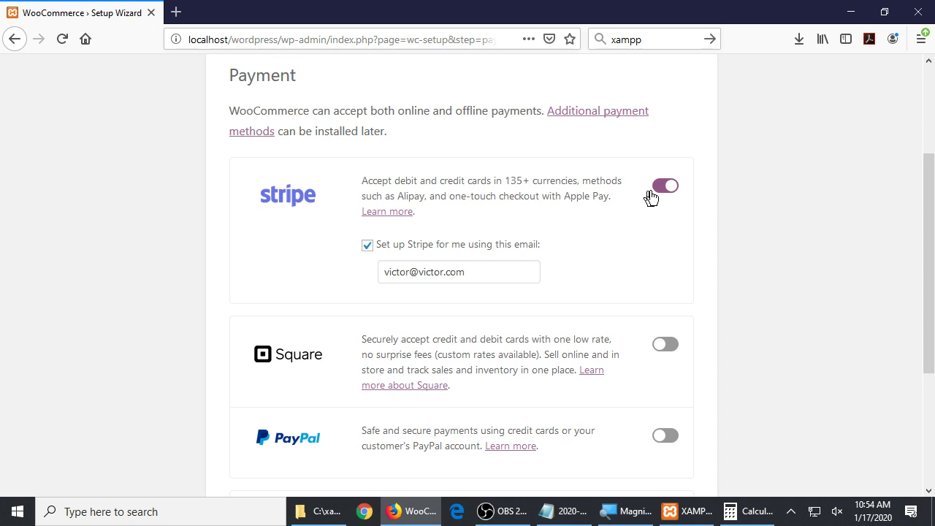
Try Square in place of Stripe, then leave only PayPal enabled and continue
left_click(644, 194)
left_click(666, 292)
scroll(707, 323, "down", 3)
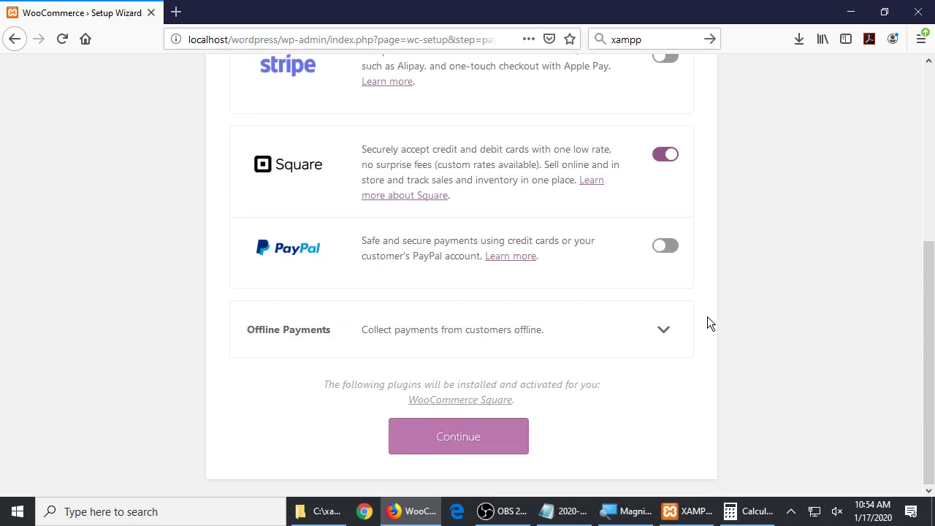
left_click(666, 154)
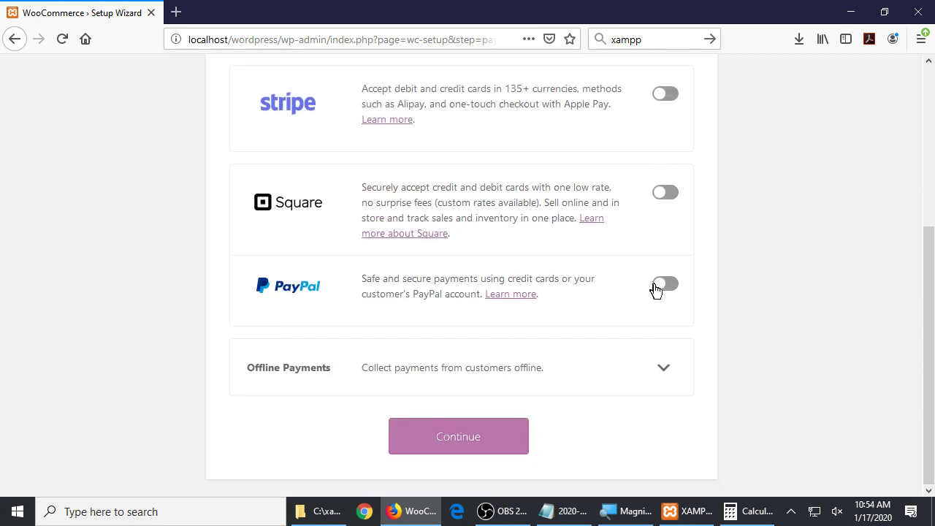
left_click(660, 285)
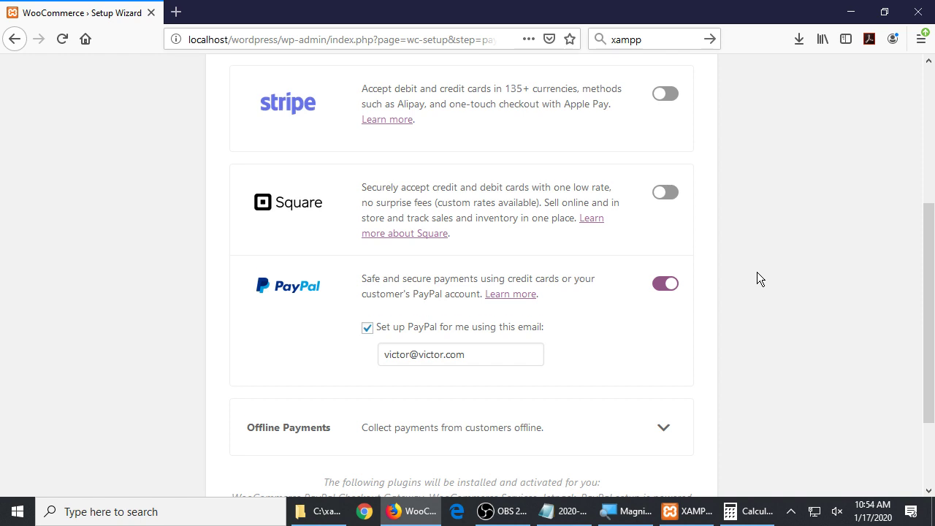
scroll(757, 272, "down", 3)
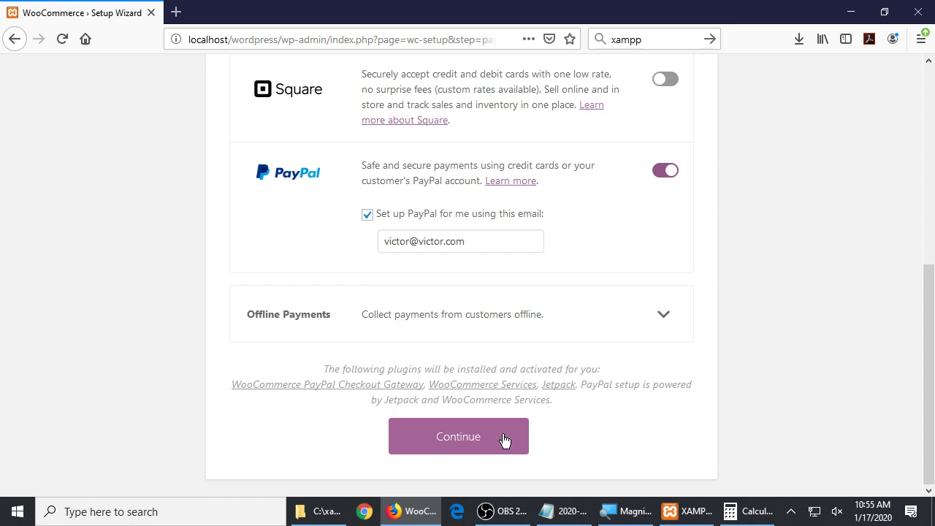
left_click(455, 439)
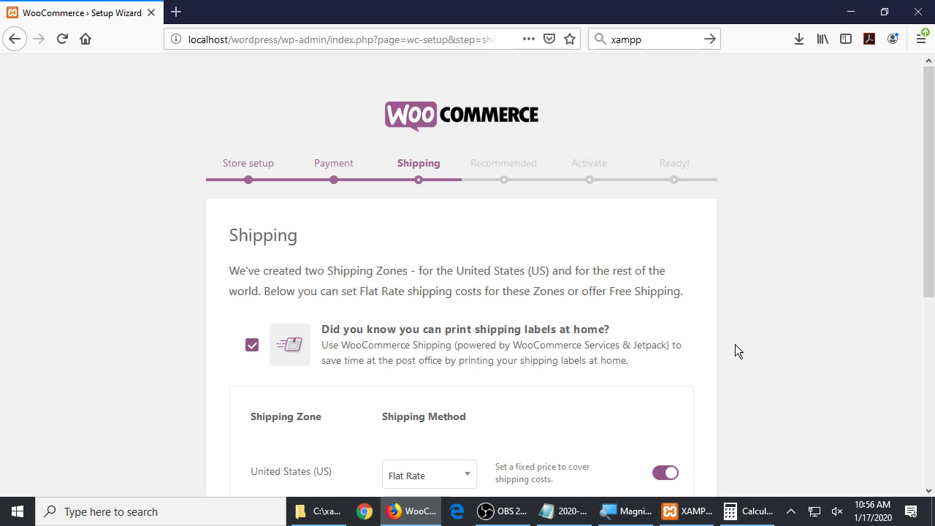
scroll(735, 344, "down", 5)
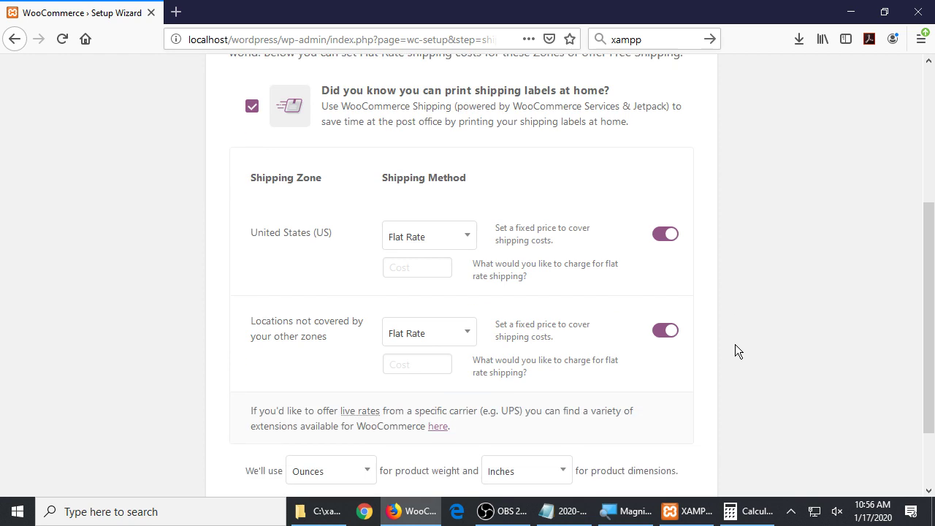
scroll(734, 351, "up", 5)
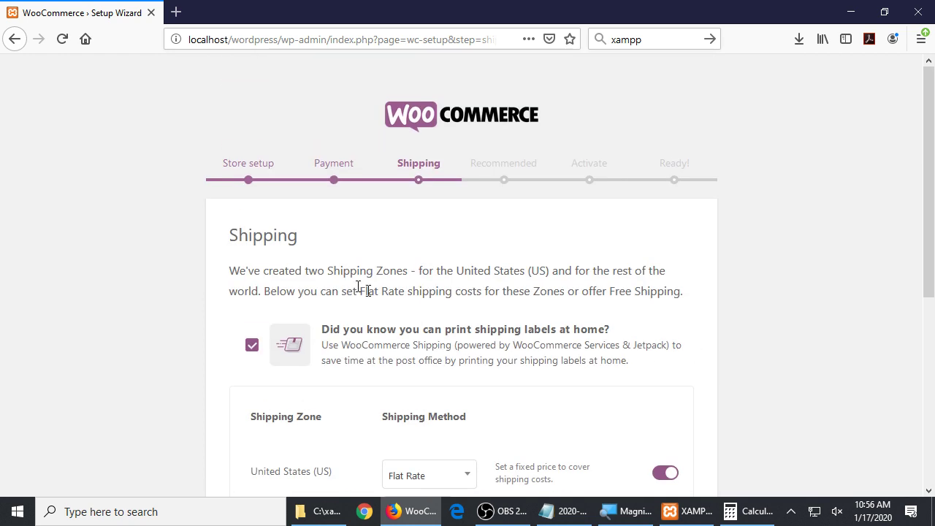
left_click_drag(317, 271, 552, 272)
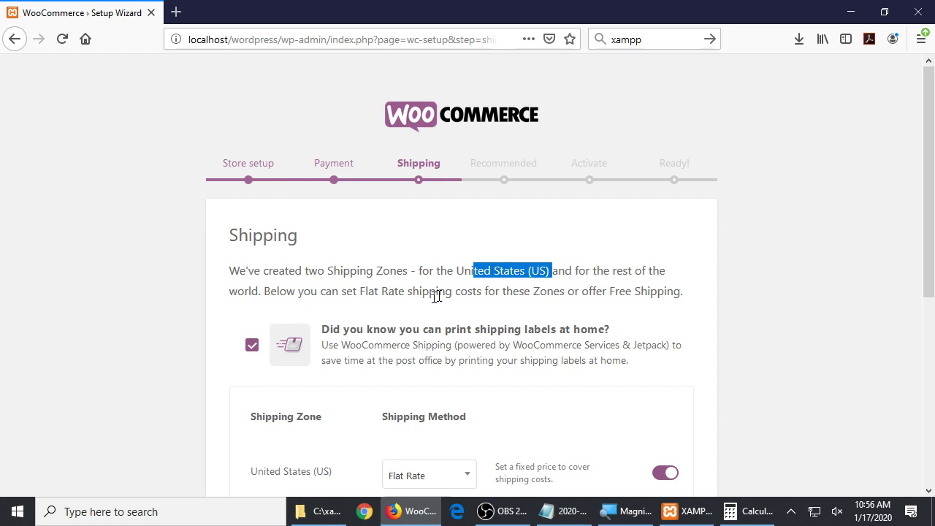
scroll(785, 302, "down", 5)
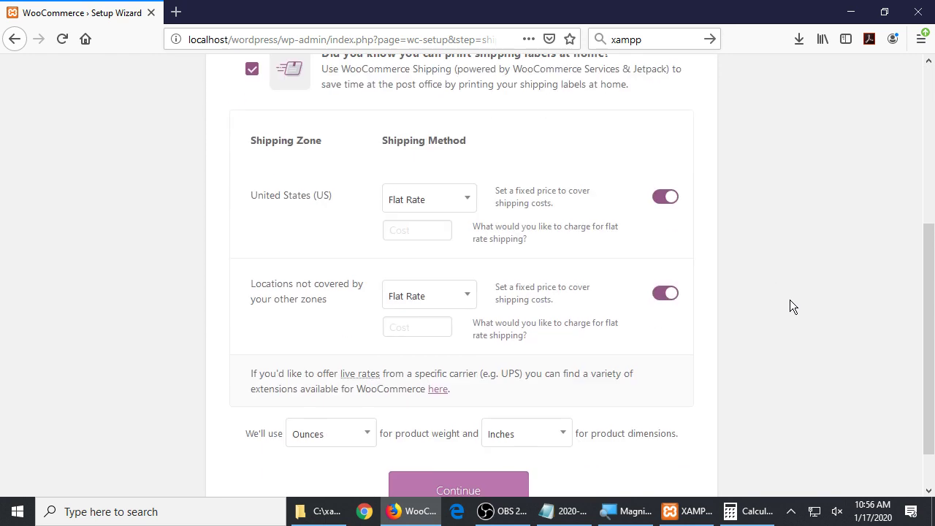
scroll(791, 297, "up", 5)
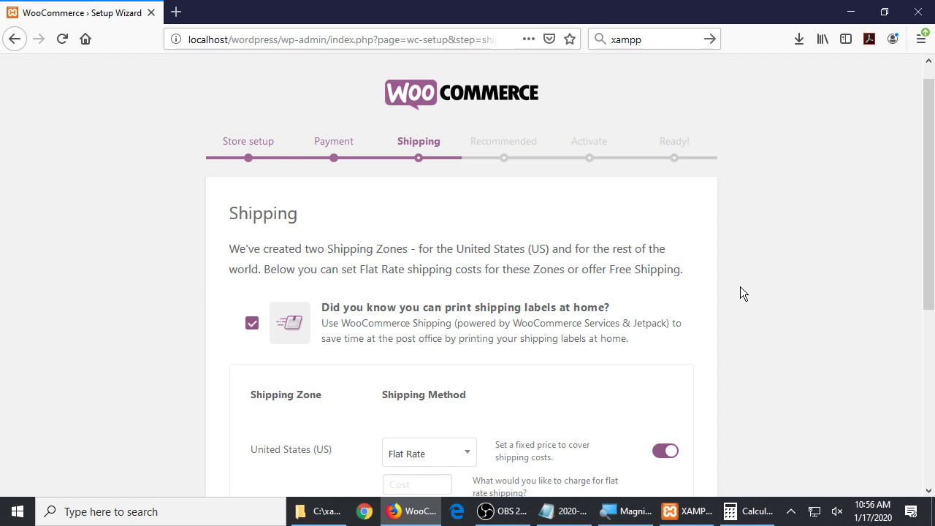
scroll(793, 226, "down", 5)
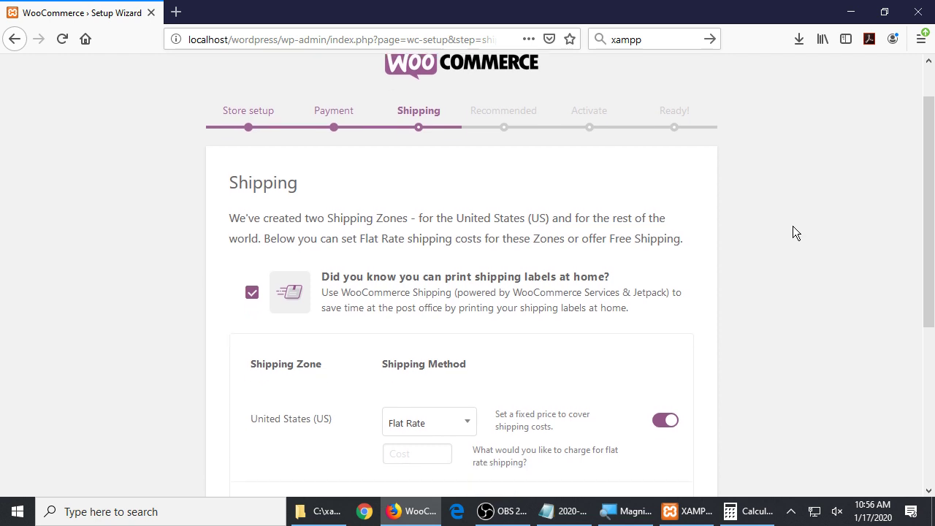
scroll(792, 232, "down", 2)
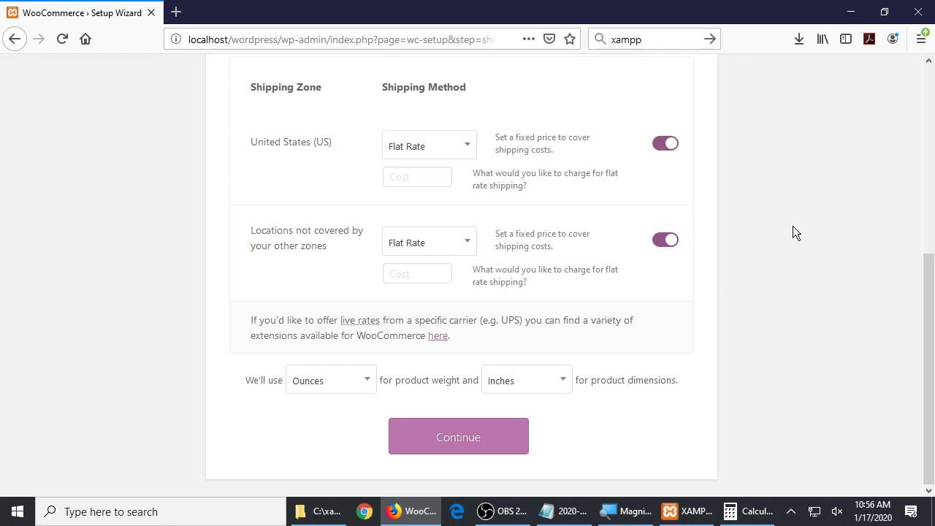
scroll(793, 228, "up", 8)
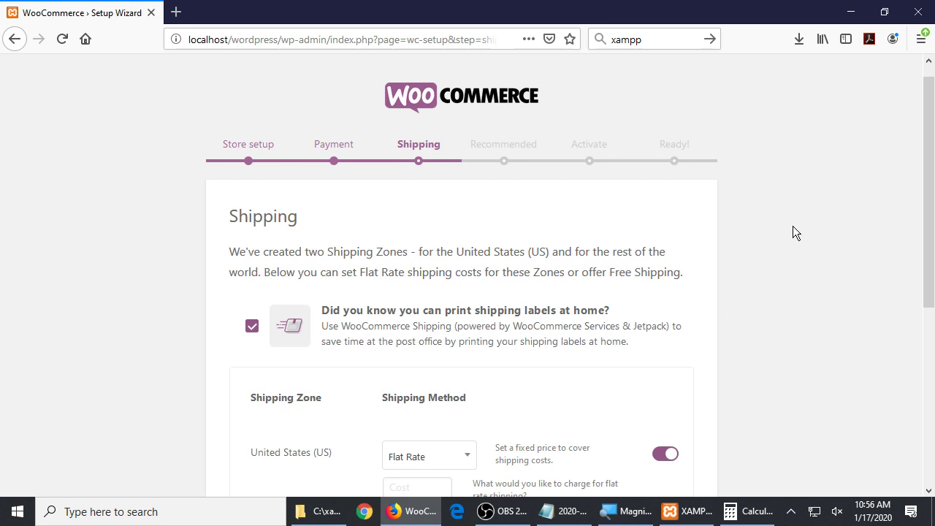
scroll(796, 232, "up", 1)
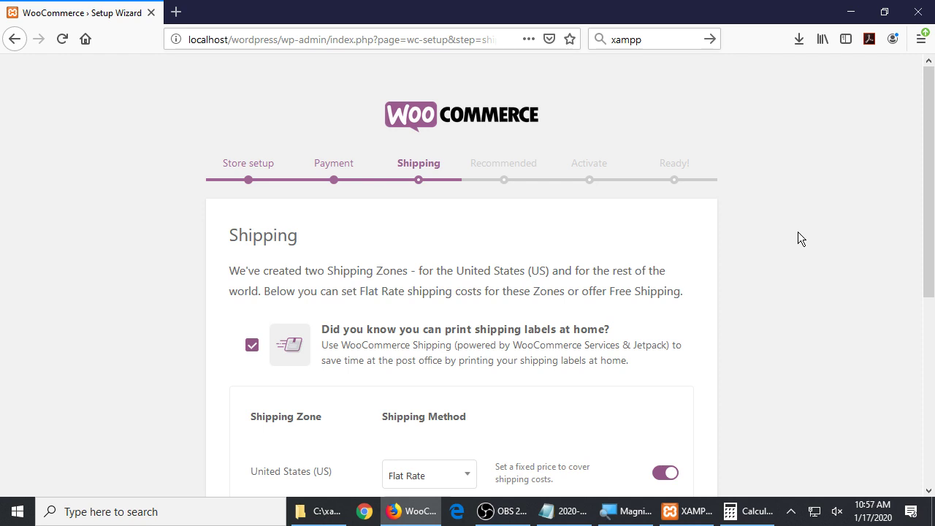
scroll(730, 278, "down", 2)
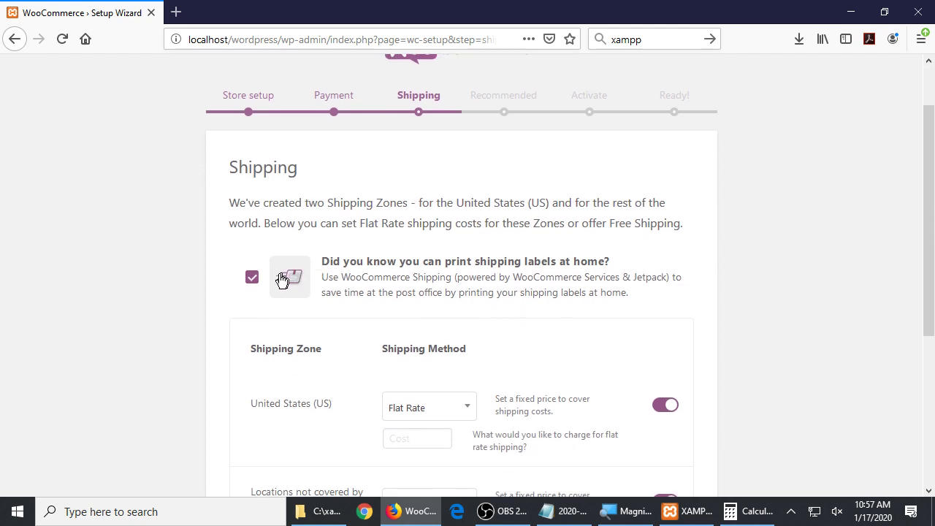
left_click(253, 281)
left_click(253, 281)
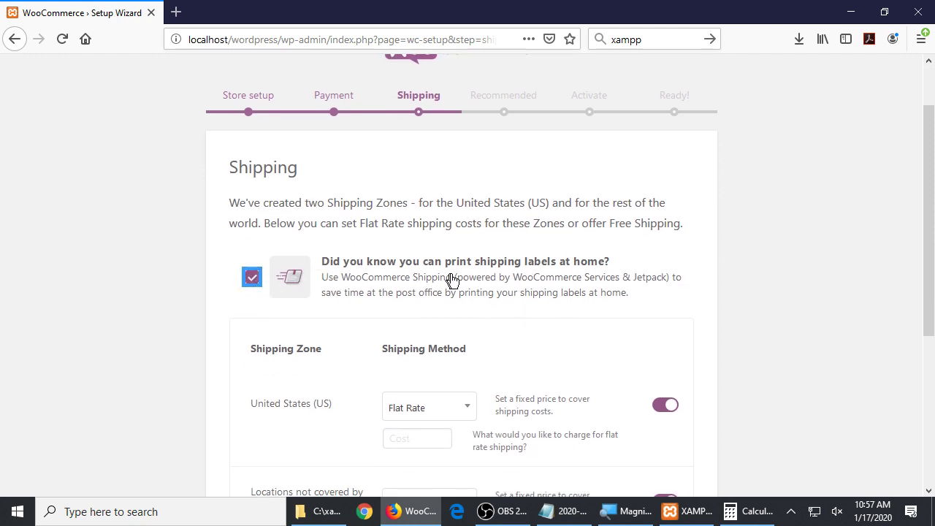
left_click(249, 279)
left_click(250, 279)
scroll(327, 290, "down", 1)
scroll(771, 294, "down", 4)
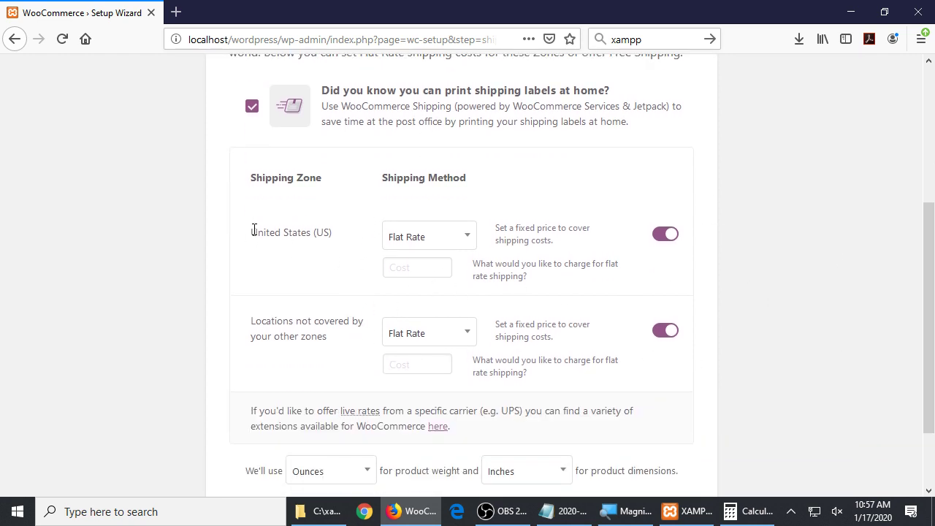
left_click_drag(249, 233, 333, 242)
left_click_drag(284, 322, 311, 337)
left_click(422, 240)
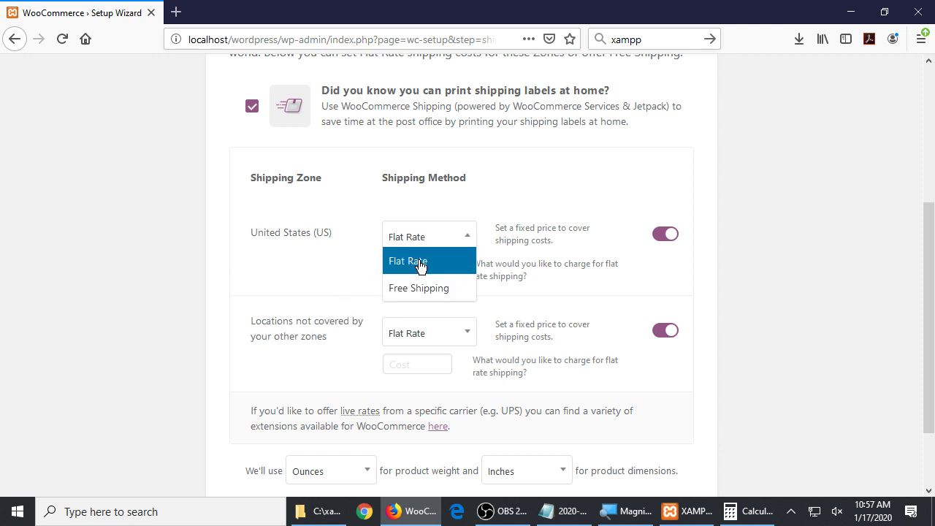
left_click(828, 186)
left_click(670, 240)
left_click(666, 242)
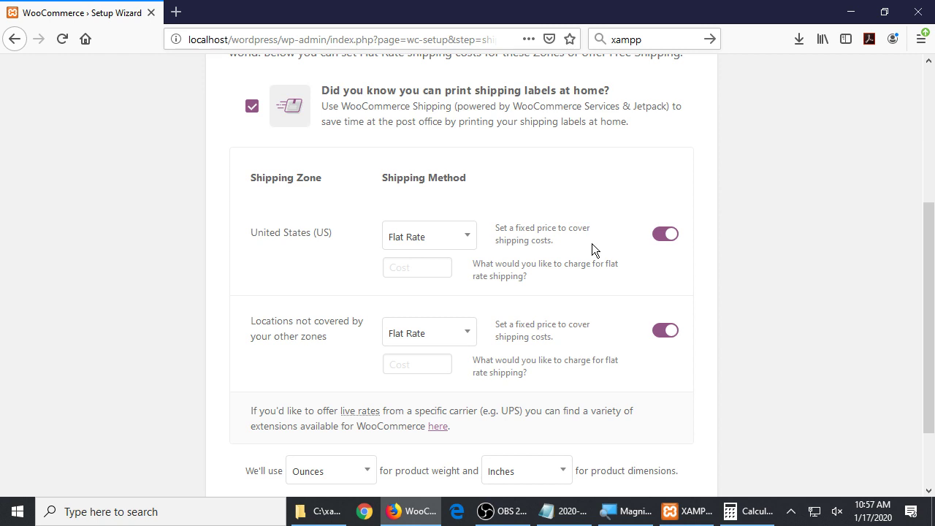
left_click(435, 263)
Enter 5 as the United States Flat Rate cost, keeping Flat Rate as the method
type("5")
left_click(410, 237)
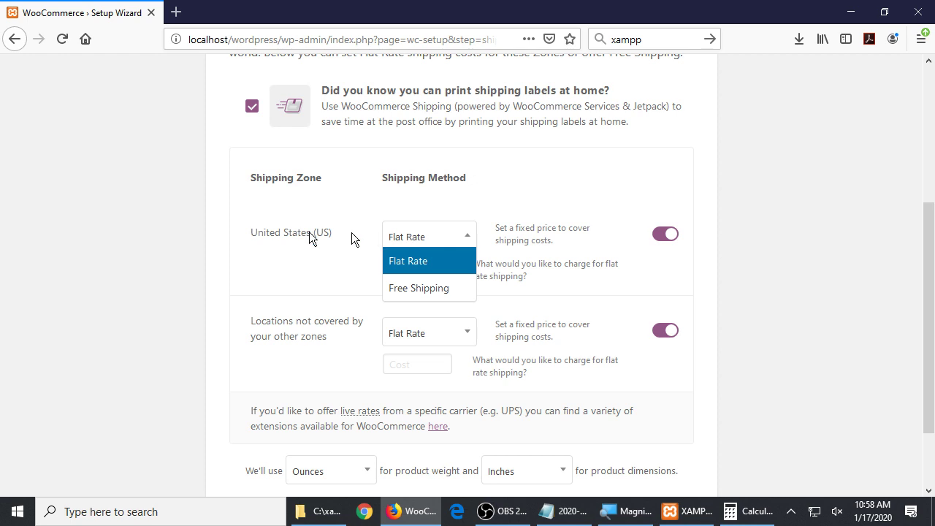
left_click(142, 386)
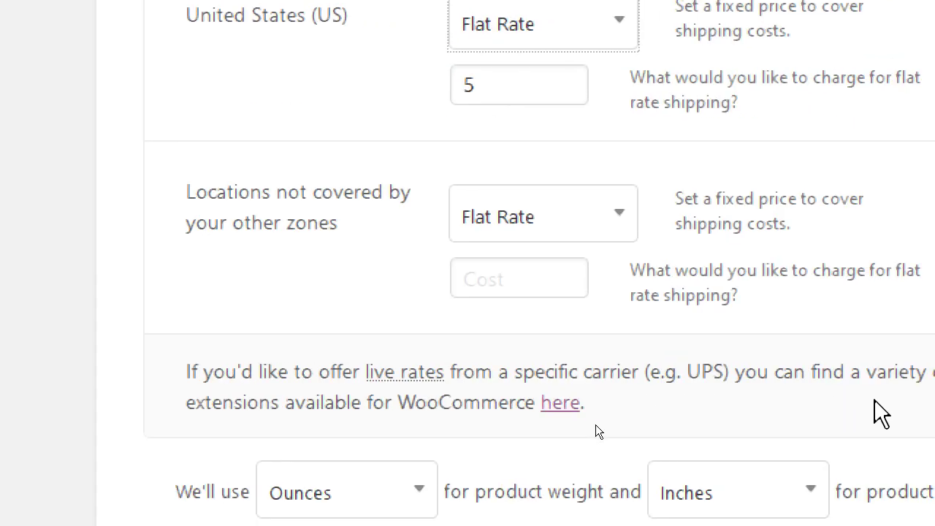
left_click_drag(121, 401, 292, 384)
left_click(360, 400)
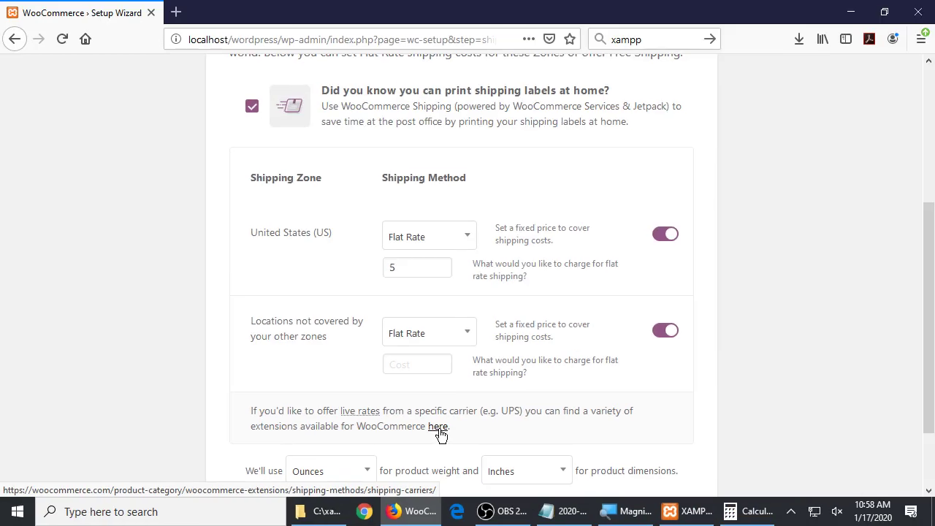
Copy the shipping-carriers extensions link and paste it on a new line in Notepad
right_click(486, 404)
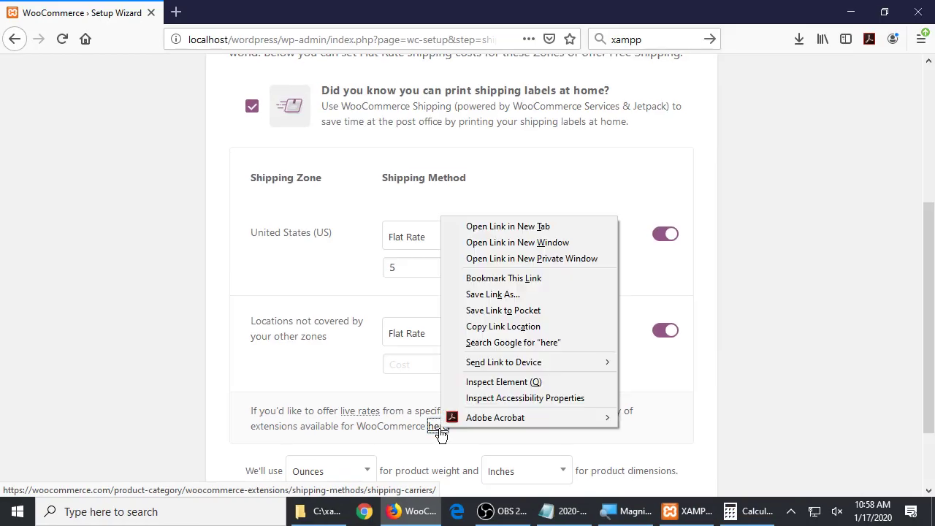
left_click(543, 325)
left_click(569, 511)
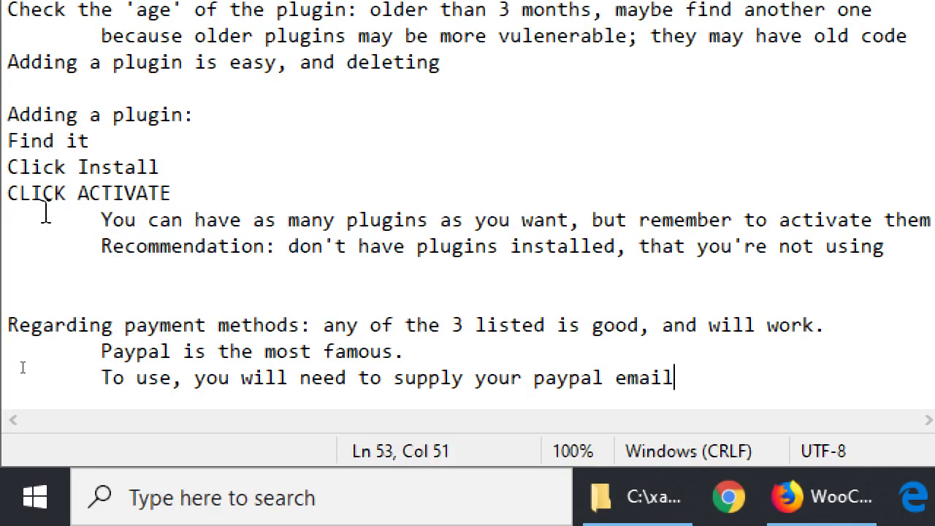
key("Return")
key("Return")
key("ctrl+v")
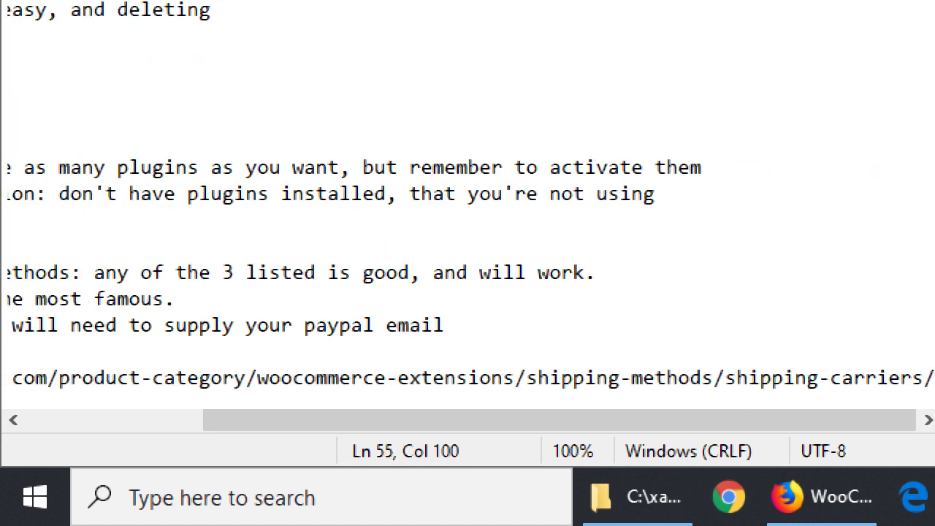
key("Home")
key("End")
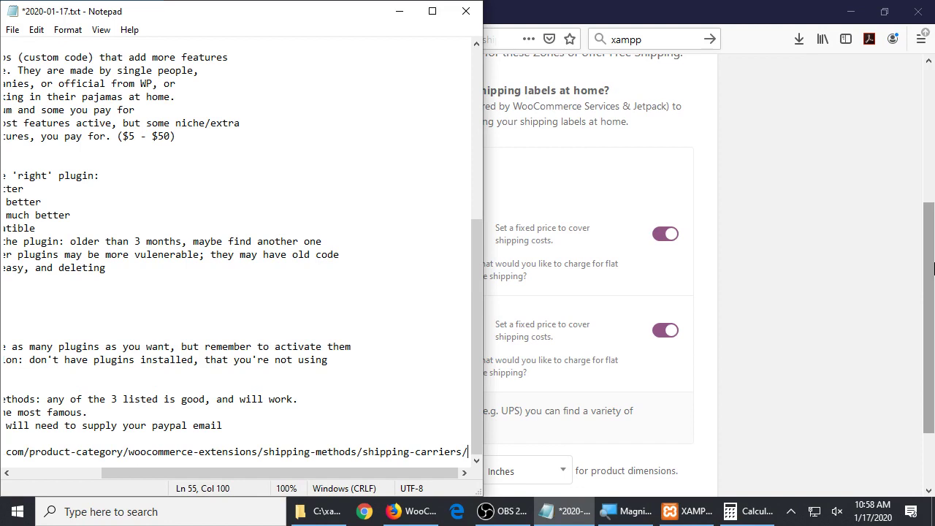
left_click(921, 285)
left_click(444, 245)
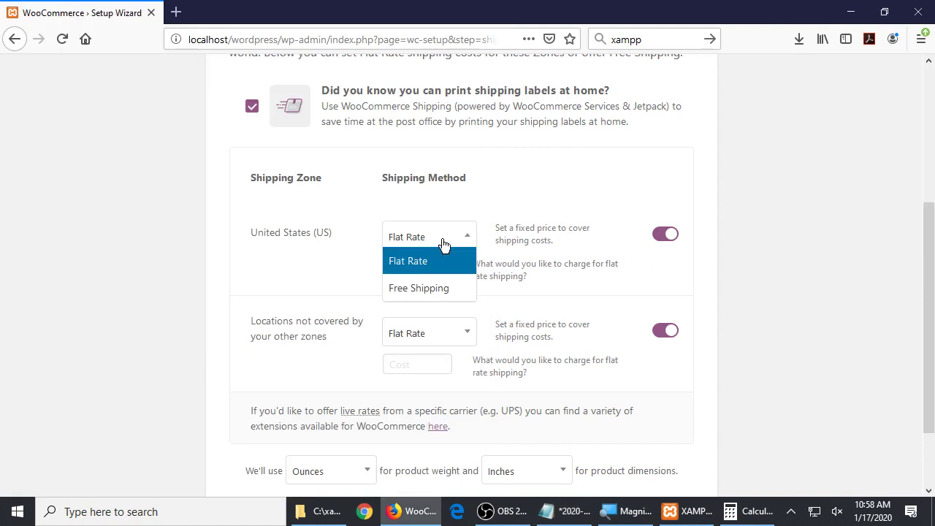
left_click(443, 245)
left_click(428, 269)
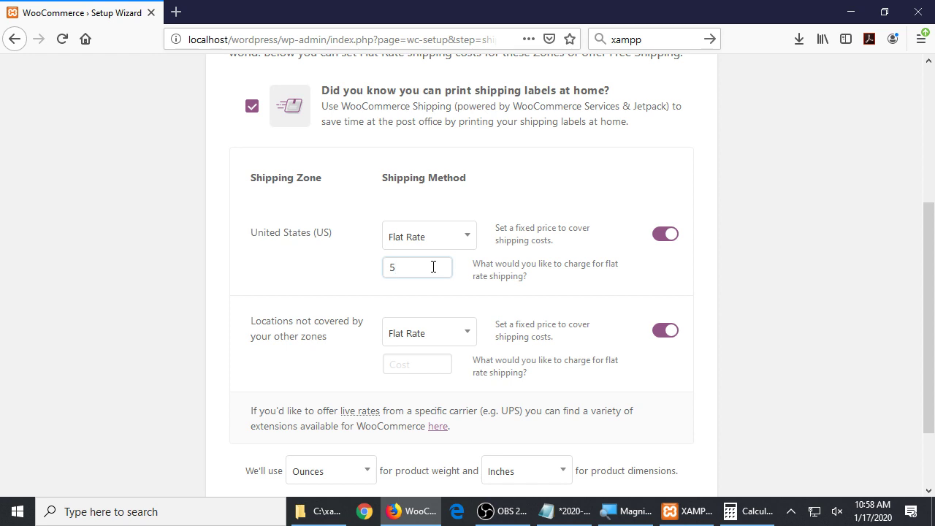
left_click(420, 362)
type("10")
left_click(774, 319)
left_click(429, 229)
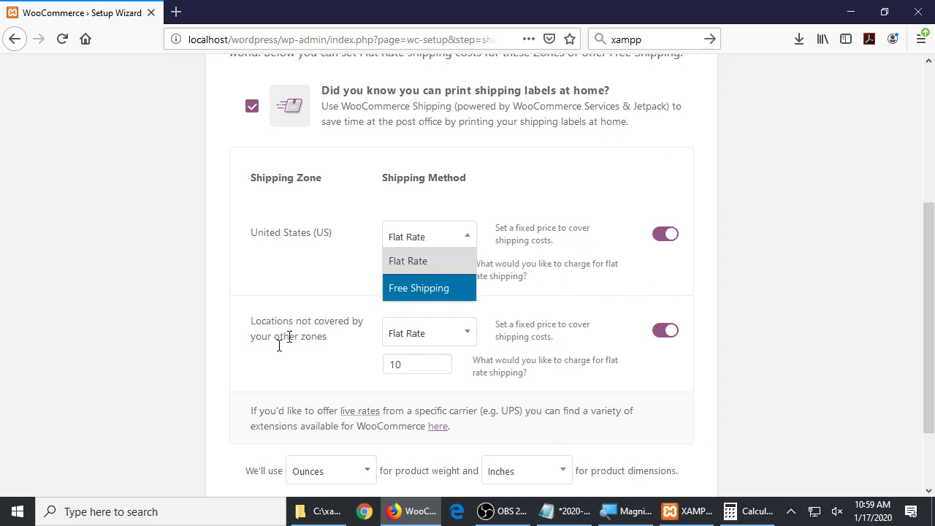
left_click(282, 427)
mouse_move(357, 409)
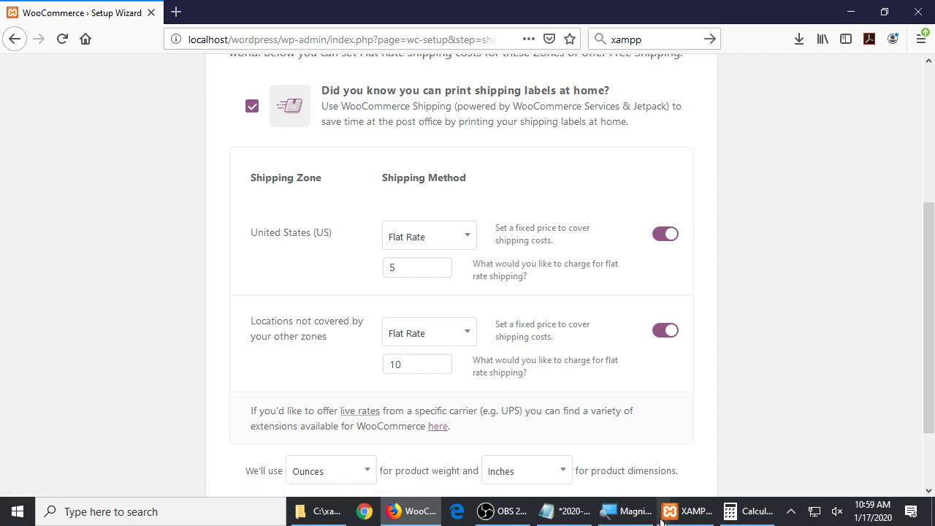
left_click(576, 513)
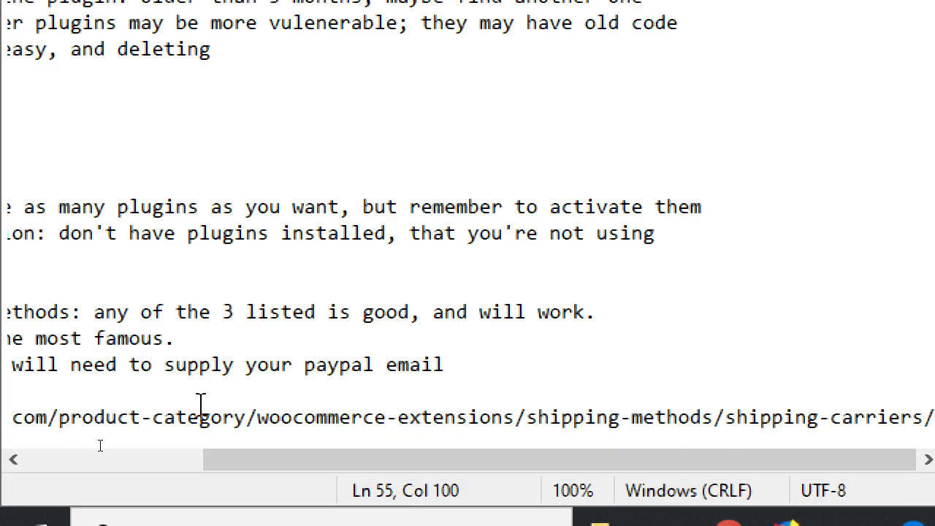
key("alt+Tab")
left_click_drag(532, 155, 647, 184)
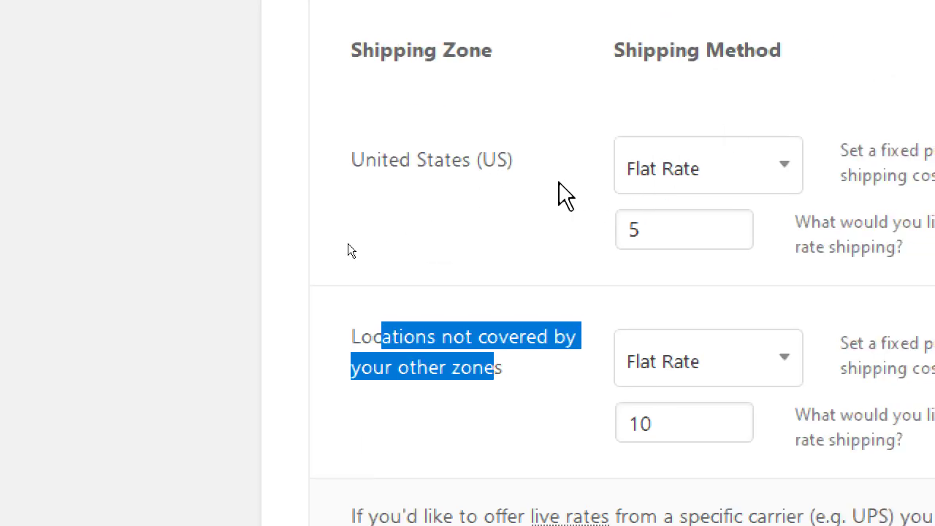
left_click_drag(376, 158, 488, 158)
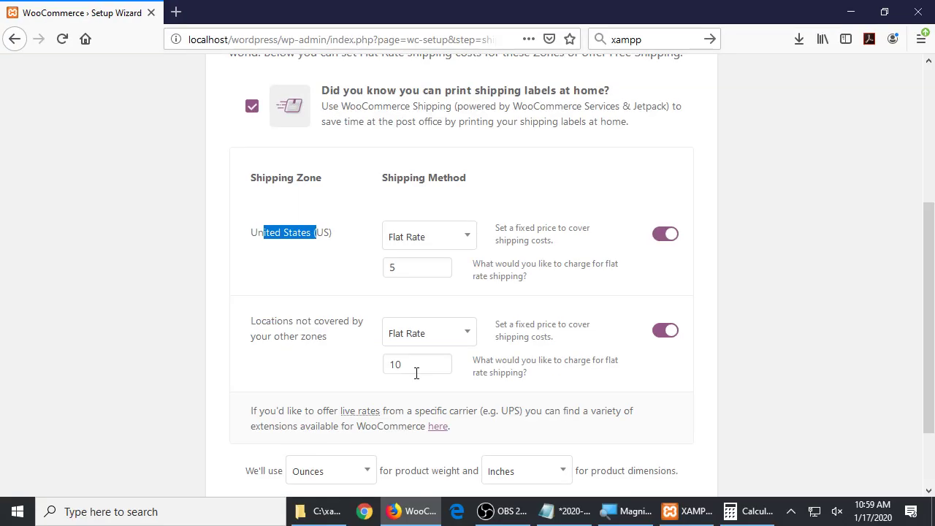
left_click(782, 301)
scroll(784, 298, "up", 3)
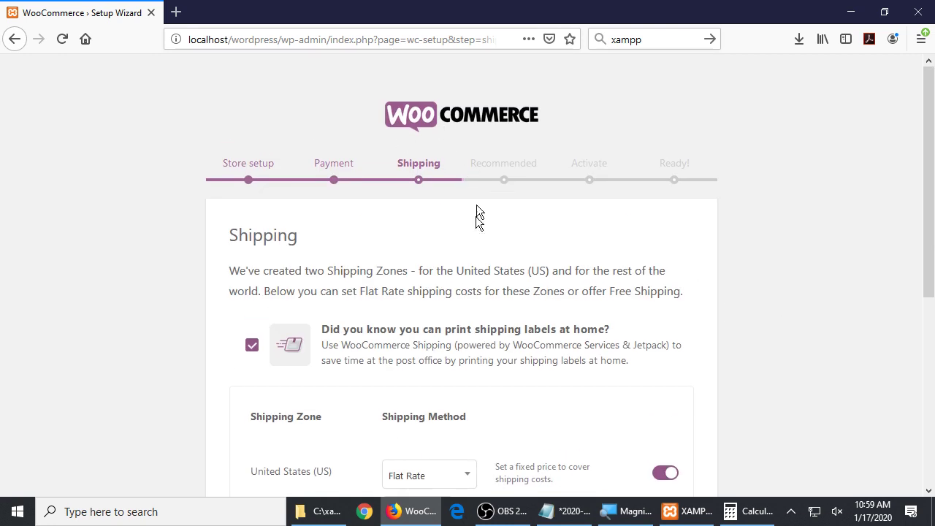
scroll(435, 175, "down", 3)
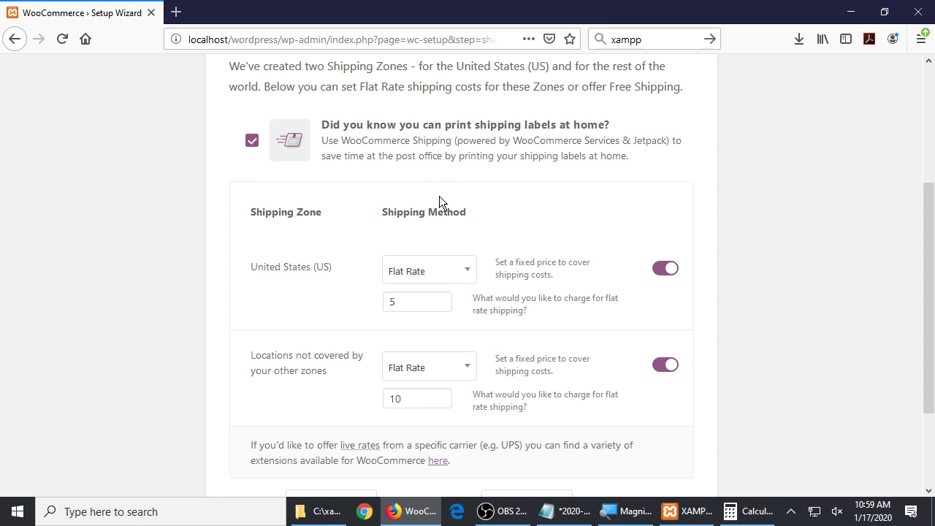
Add the line 'More plugins for more advanced shipping:' above the link in the setup notes
key("alt+Tab")
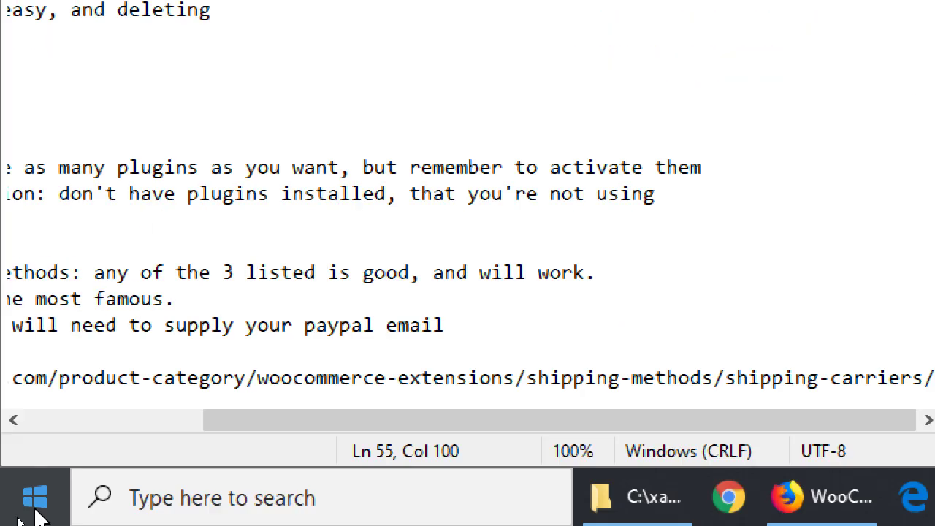
left_click(67, 343)
key("Return")
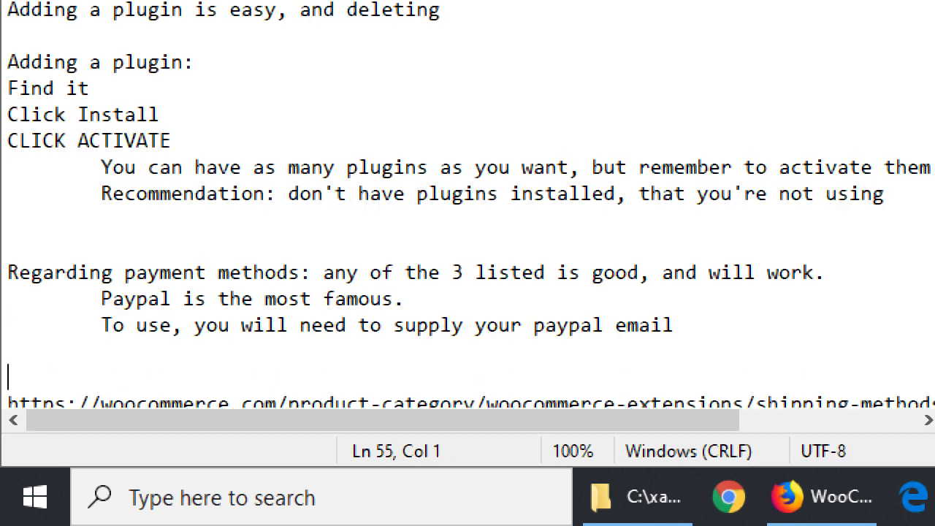
type("More plugins for mo")
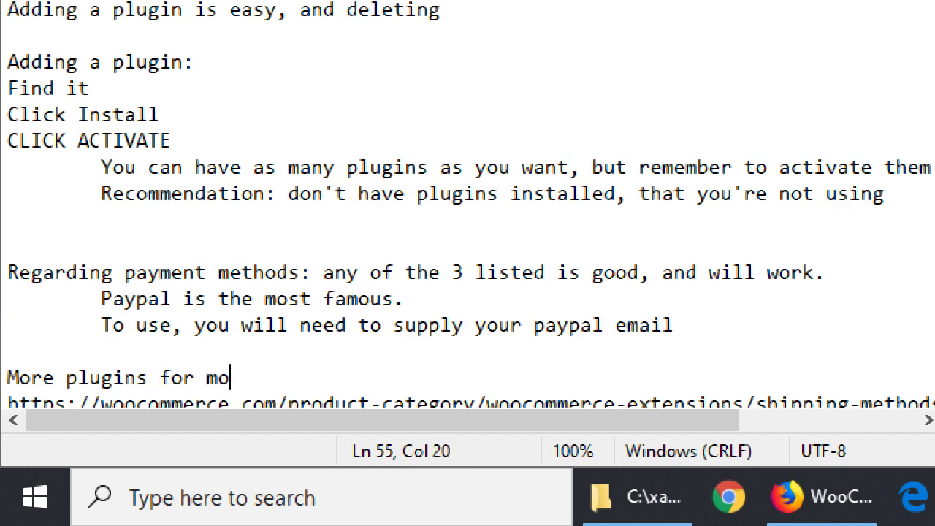
type("re advaned shipping:")
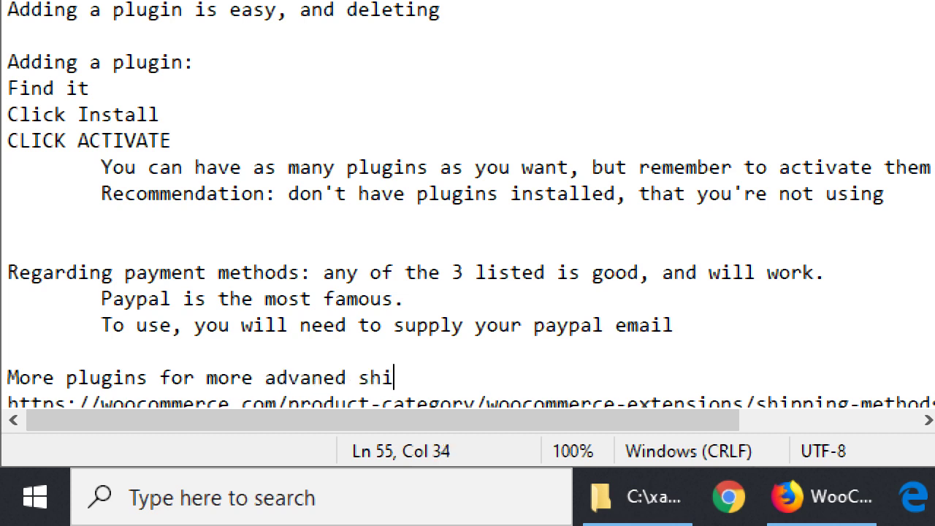
key("Return")
key("BackSpace")
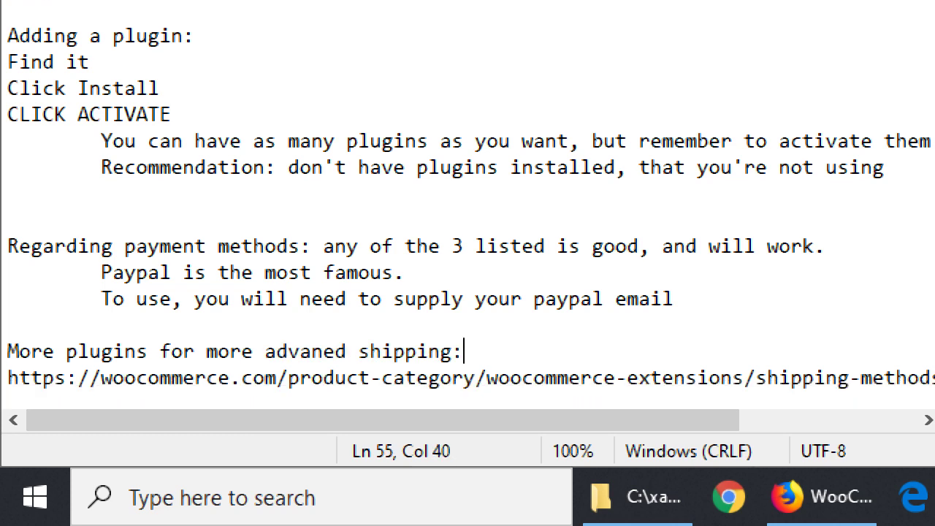
Below the link, add 'Built in, WooCommerce can let you set shipping zones:' with indented 'Each zone will have its own cost'
key("Down")
key("End")
key("Return")
key("Return")
type("Built i")
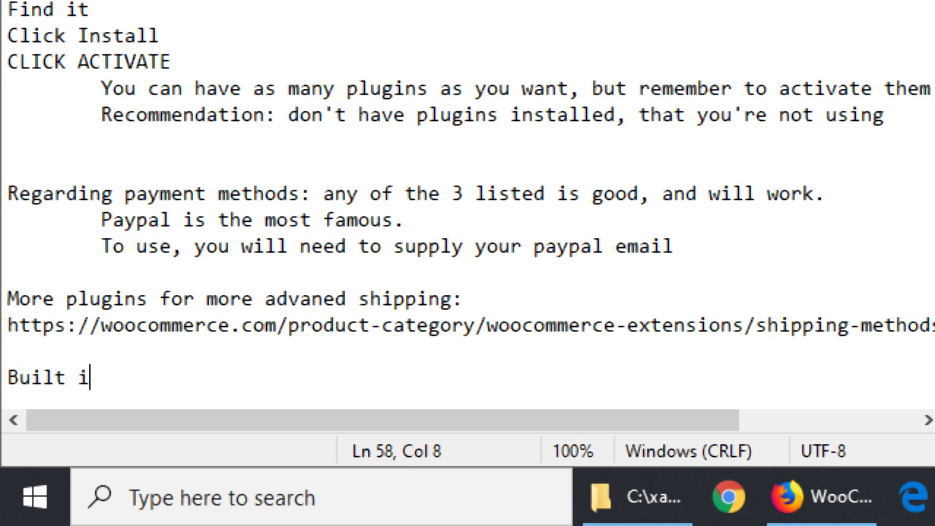
type("n, WooCommer")
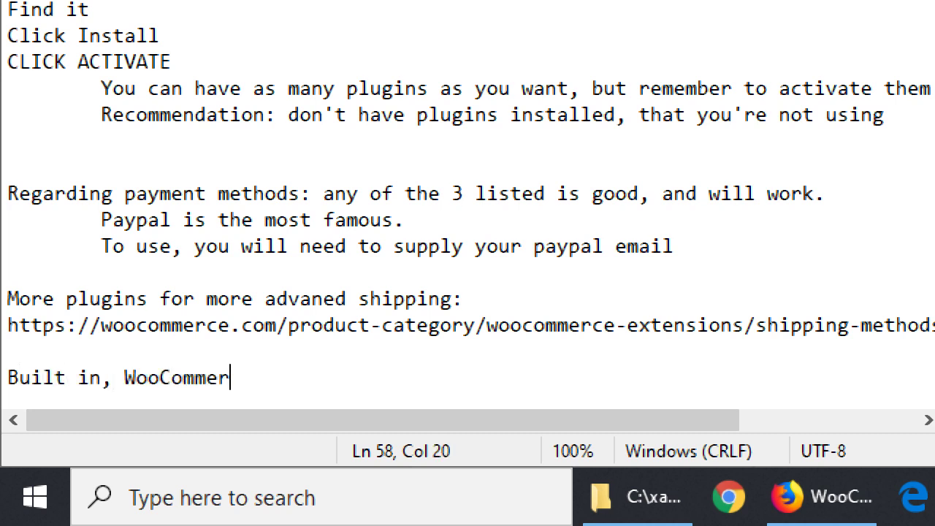
type("ce can let you t")
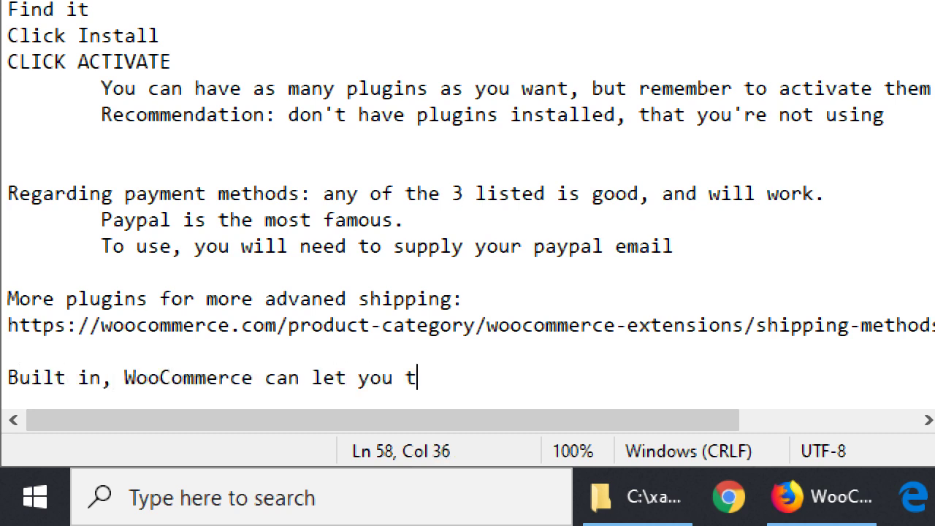
key("BackSpace")
type("set uup z")
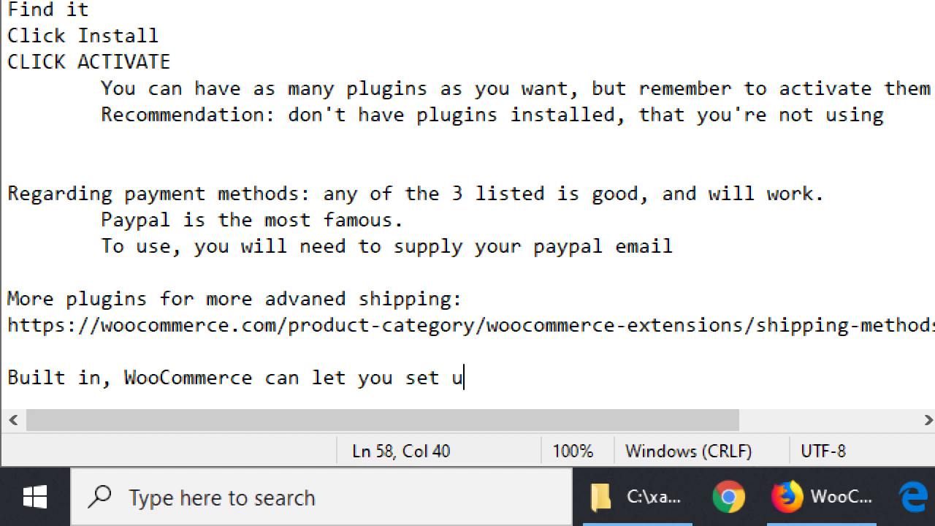
key("BackSpace")
key("BackSpace")
key("BackSpace")
key("BackSpace")
key("BackSpace")
type("shipping zones:")
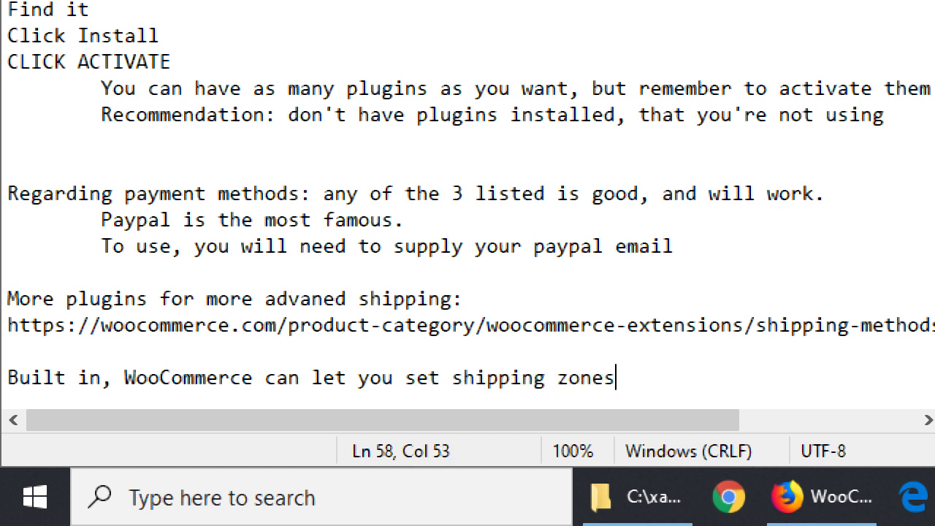
key("Return")
key("Tab")
type("Each zone ")
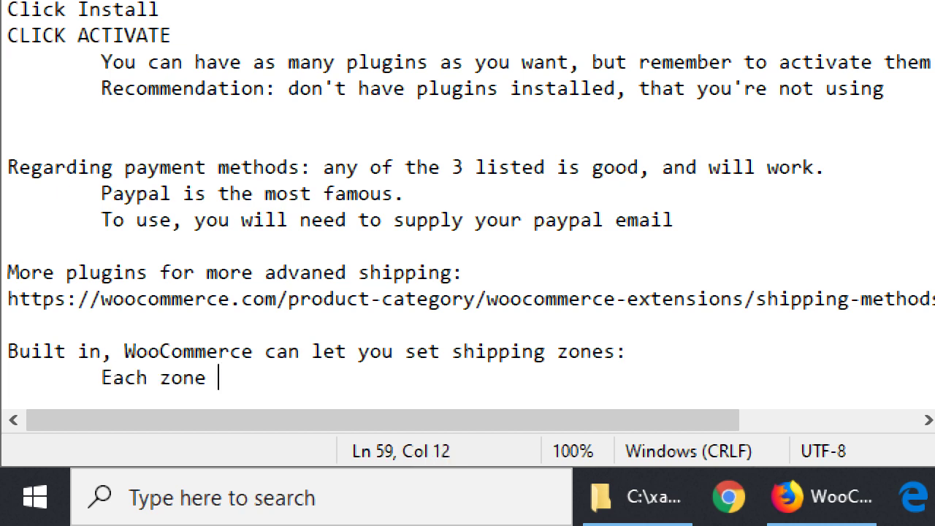
type("will have its")
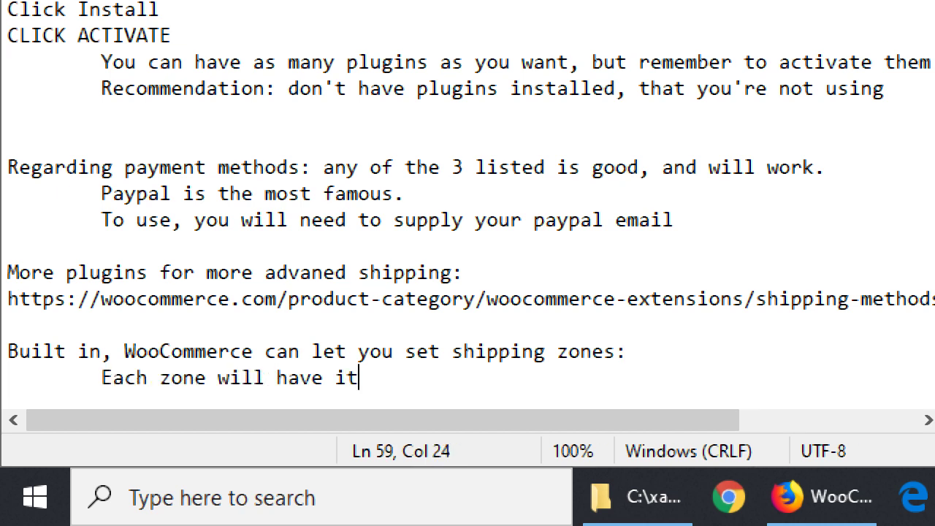
type(" own cost")
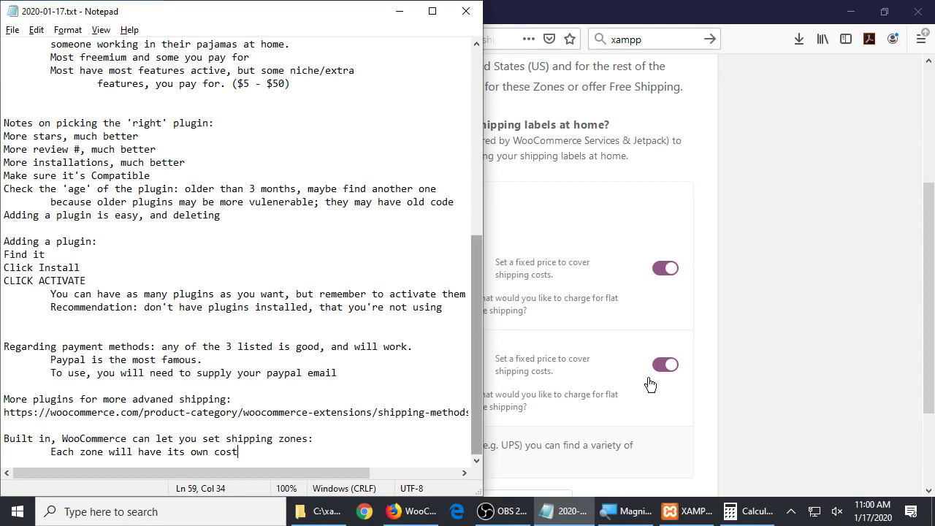
Back on the Shipping step, check the weight unit and leave it on Ounces, with Inches for dimensions
left_click(804, 277)
scroll(805, 275, "up", 3)
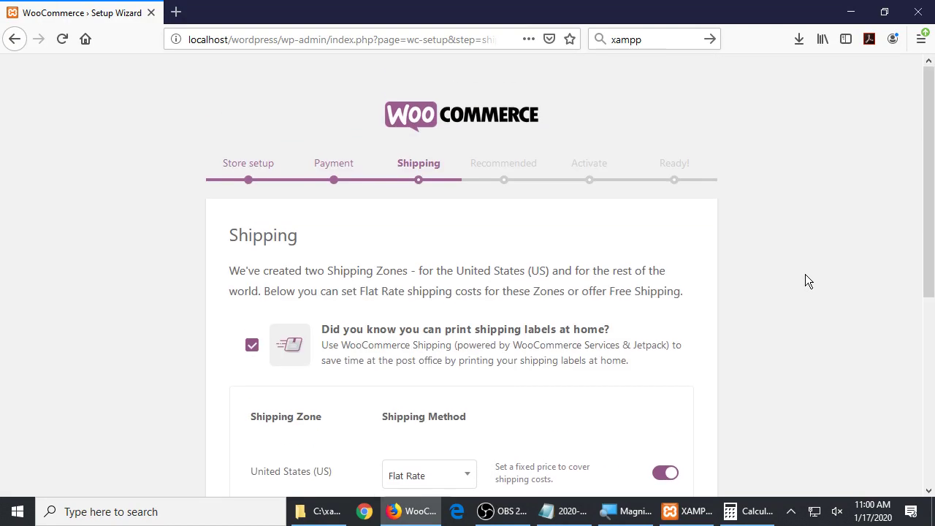
scroll(805, 275, "down", 5)
scroll(815, 275, "up", 1)
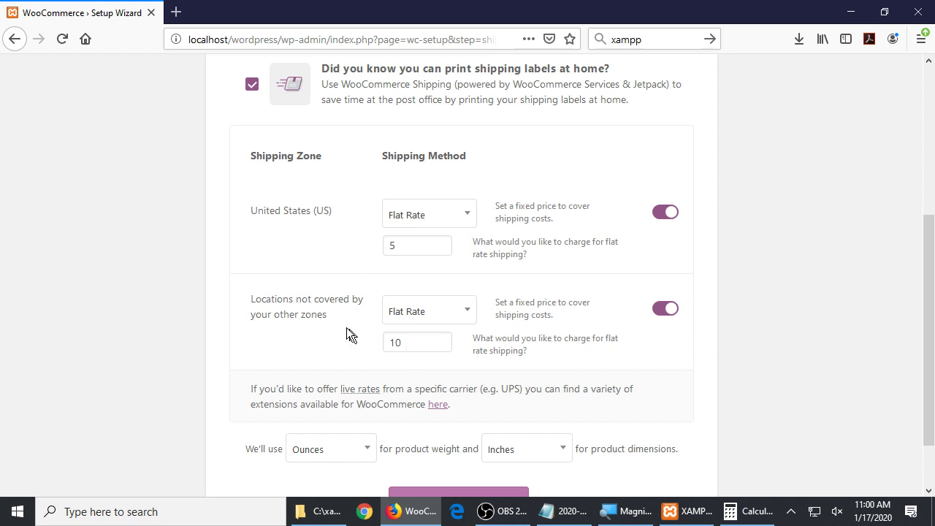
scroll(699, 340, "down", 2)
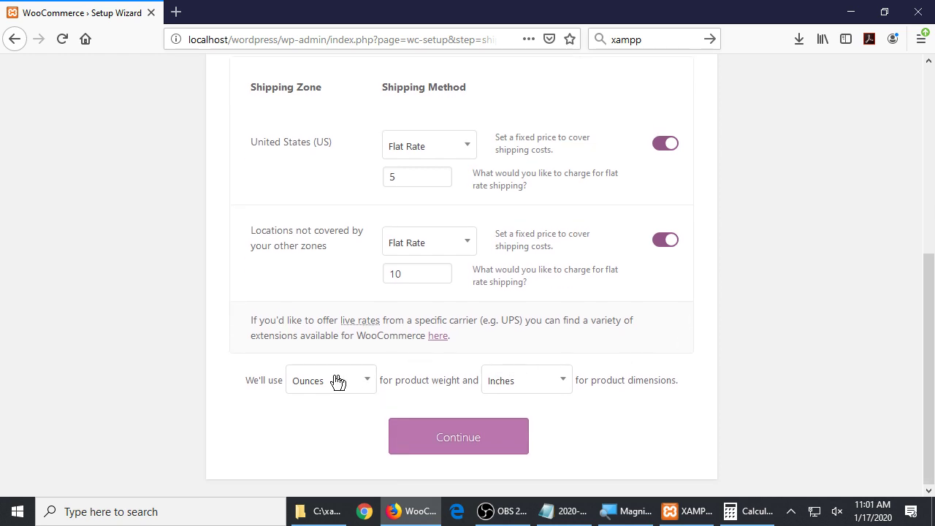
left_click(346, 382)
key("Up")
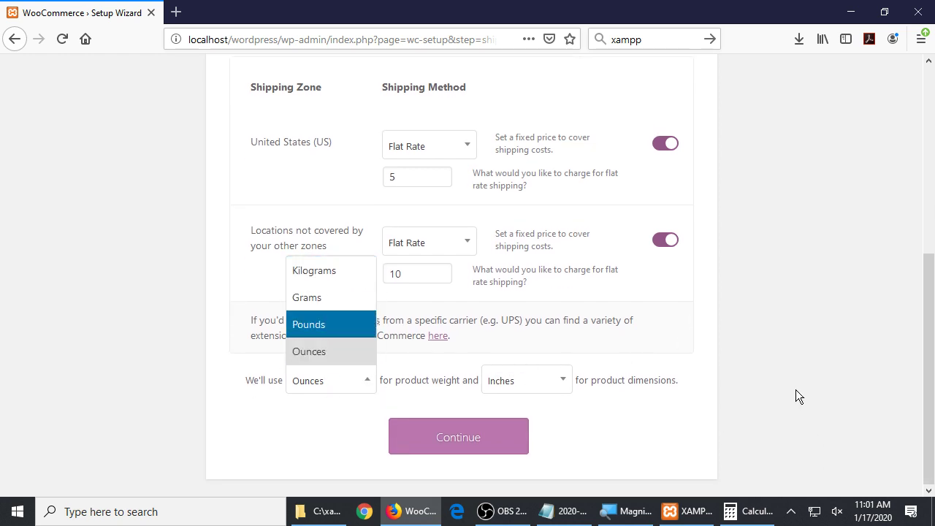
key("Escape")
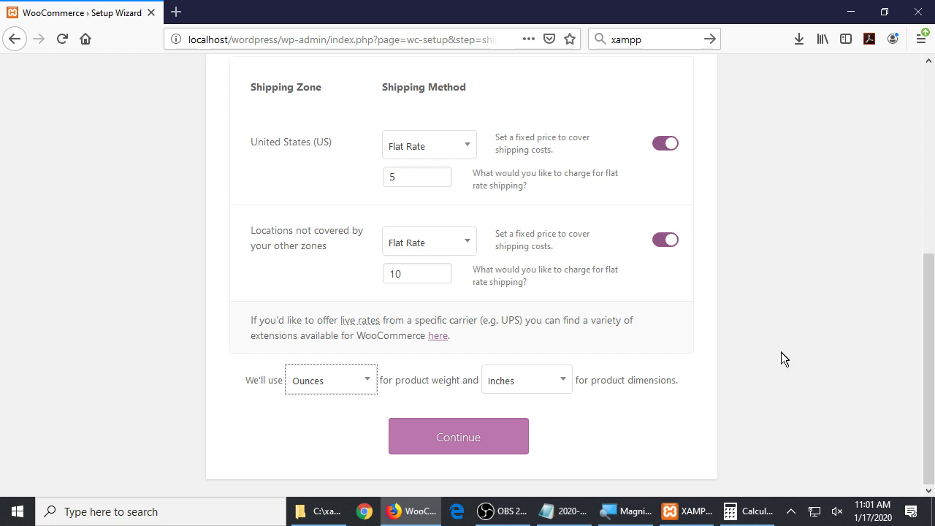
scroll(815, 345, "up", 5)
scroll(818, 343, "down", 5)
Continue from Shipping, then review the Recommended features from Storefront Theme downward, leaving all five ticked
left_click(453, 439)
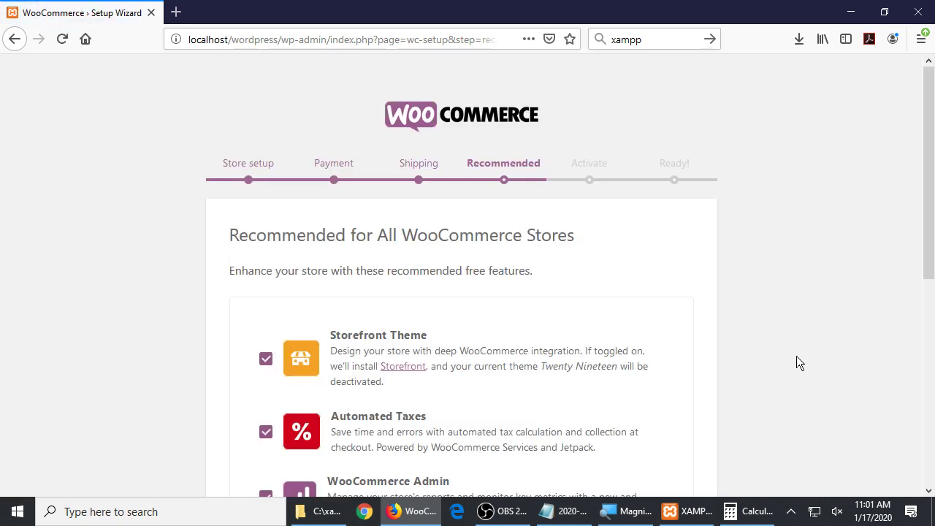
left_click_drag(261, 233, 621, 246)
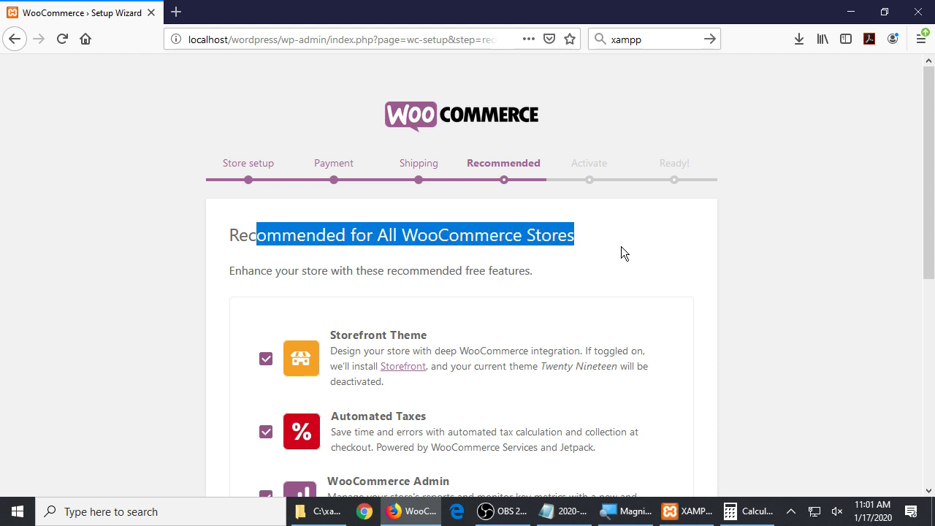
scroll(704, 263, "down", 3)
left_click_drag(349, 165, 413, 177)
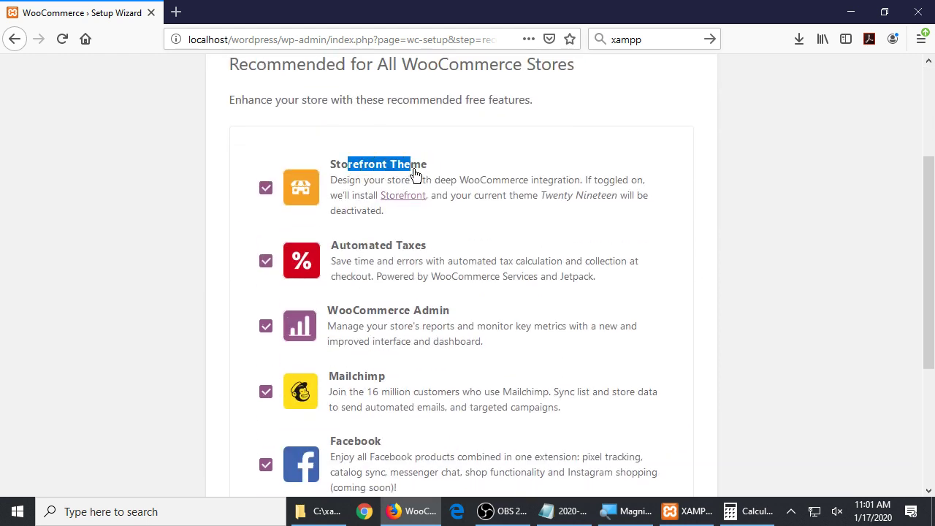
left_click(790, 192)
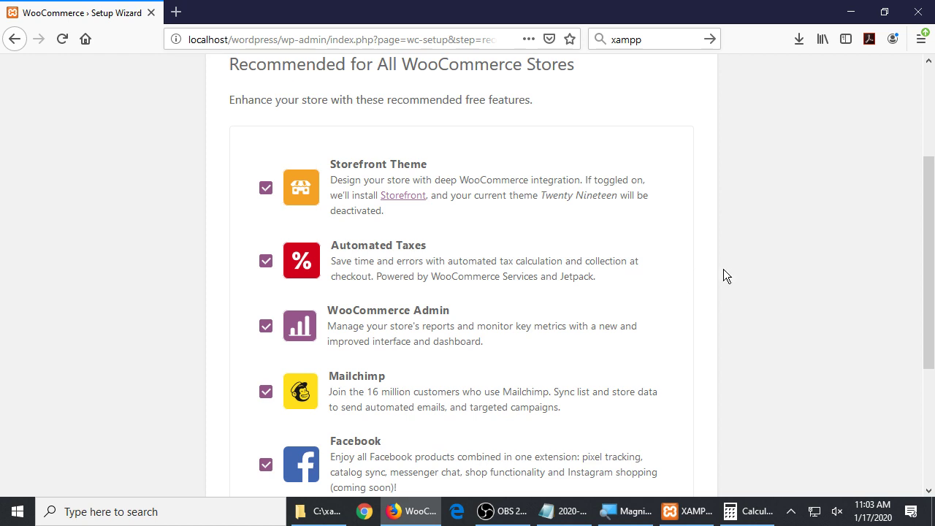
scroll(724, 267, "down", 1)
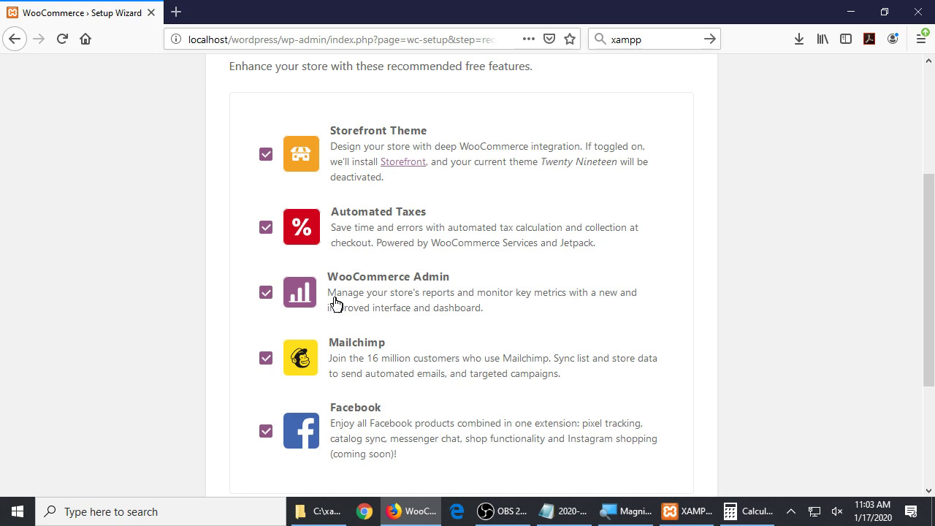
Untick Mailchimp so it is left out of the plugins to install
scroll(409, 363, "down", 3)
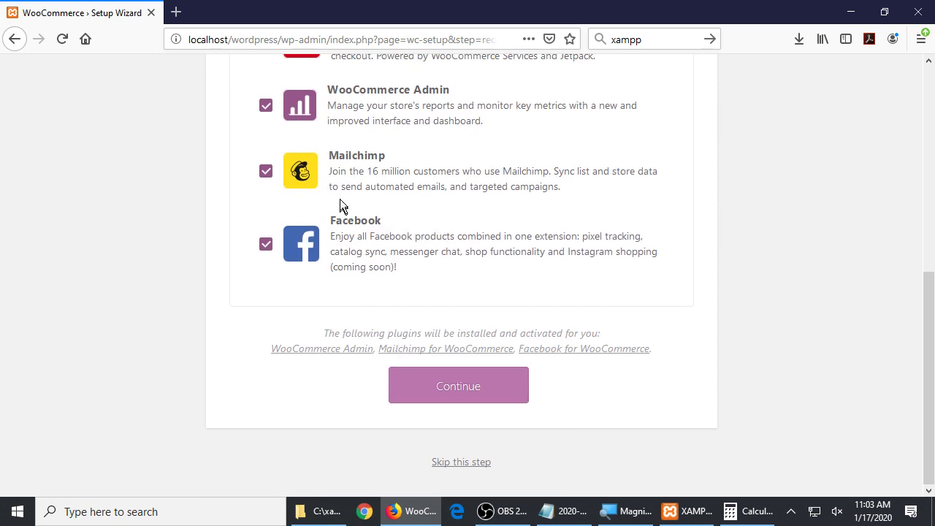
left_click(268, 175)
left_click(268, 175)
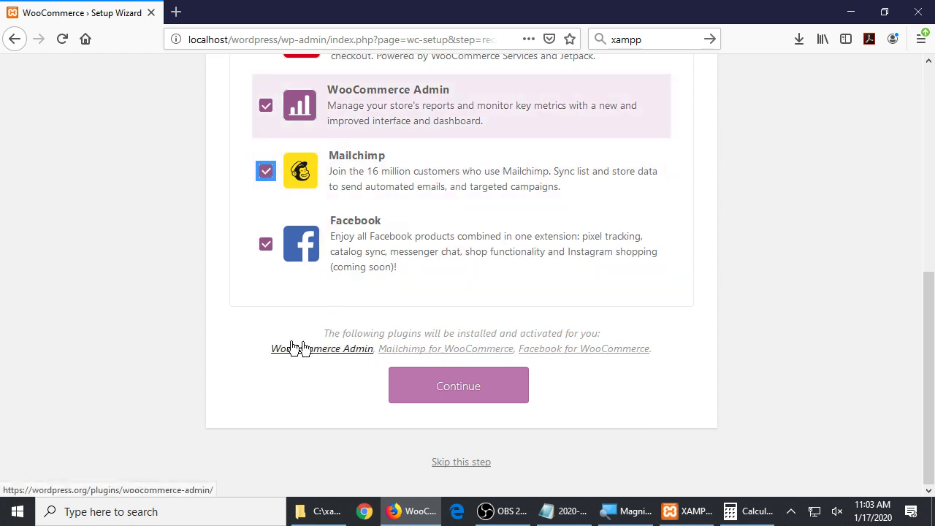
left_click(245, 182)
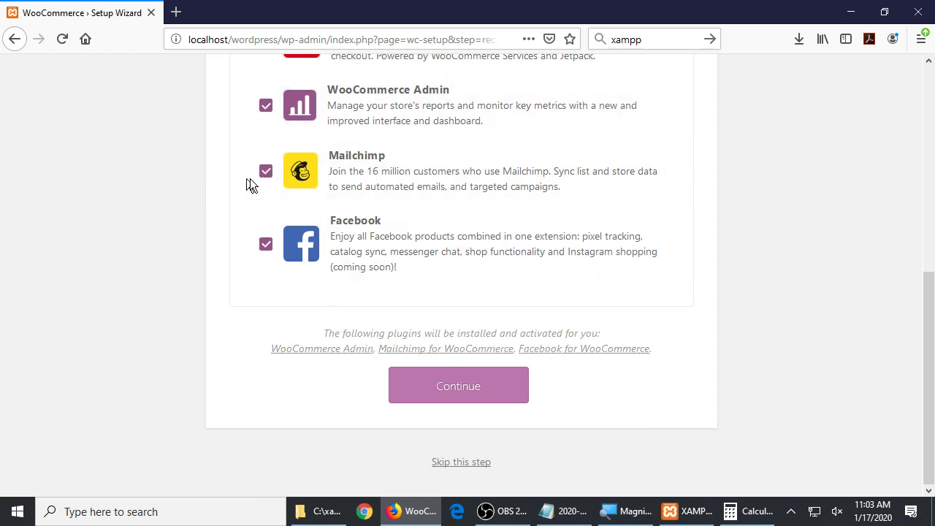
left_click(265, 175)
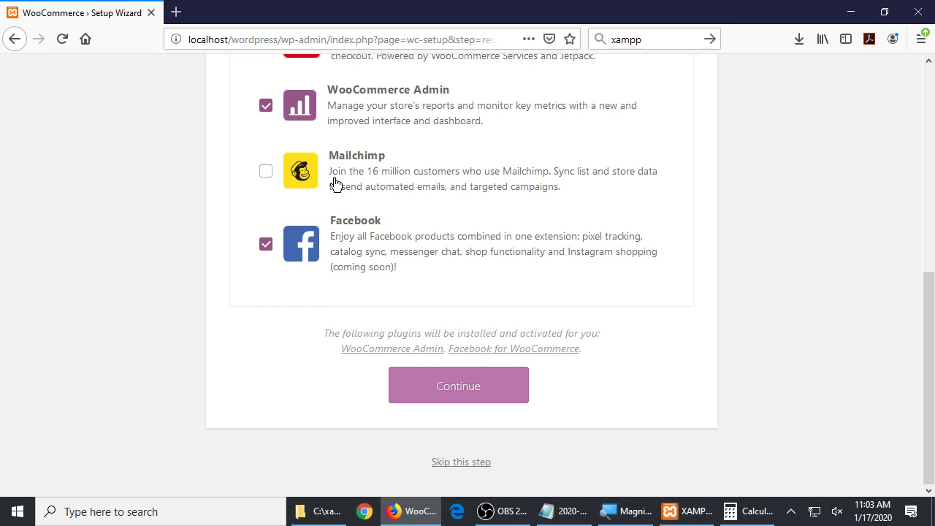
scroll(336, 186, "up", 3)
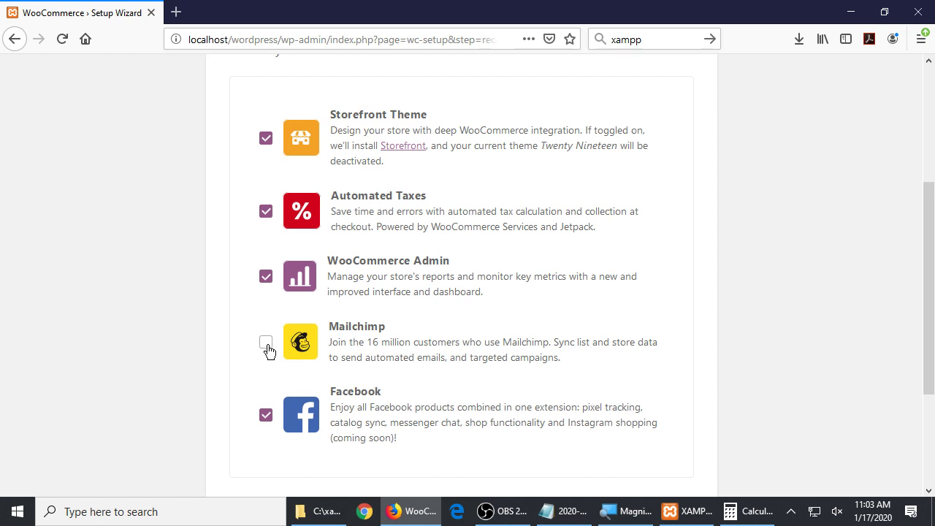
left_click(266, 343)
scroll(248, 333, "down", 2)
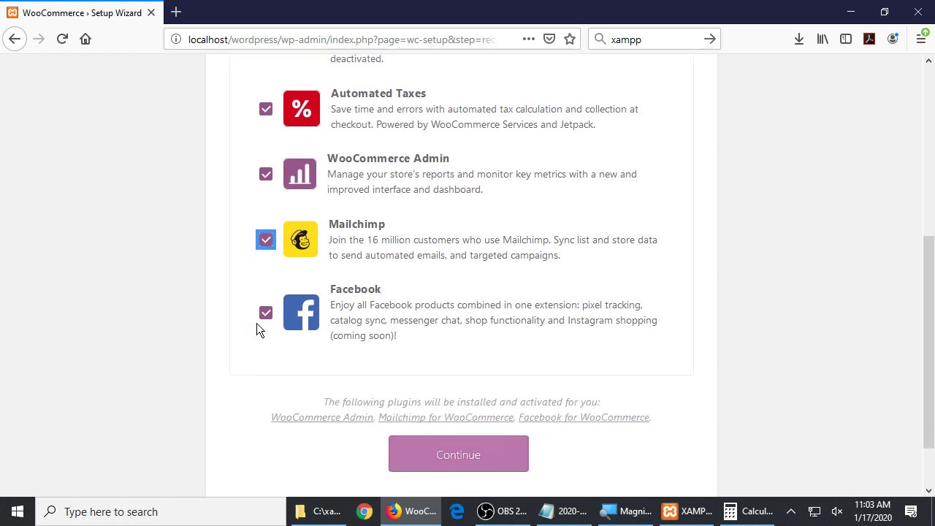
left_click(266, 239)
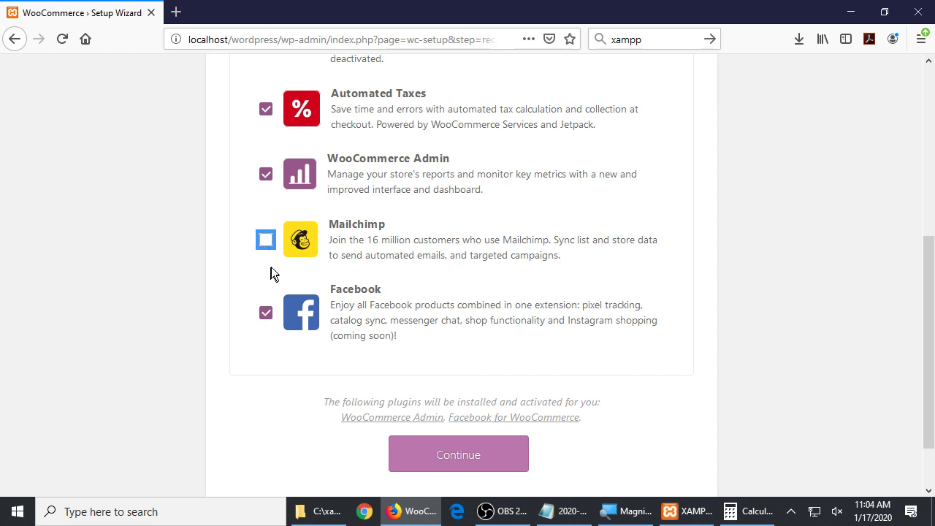
left_click(144, 259)
Untick Facebook for WooCommerce as well and continue past the Recommended step
left_click(265, 314)
left_click(265, 314)
left_click(265, 314)
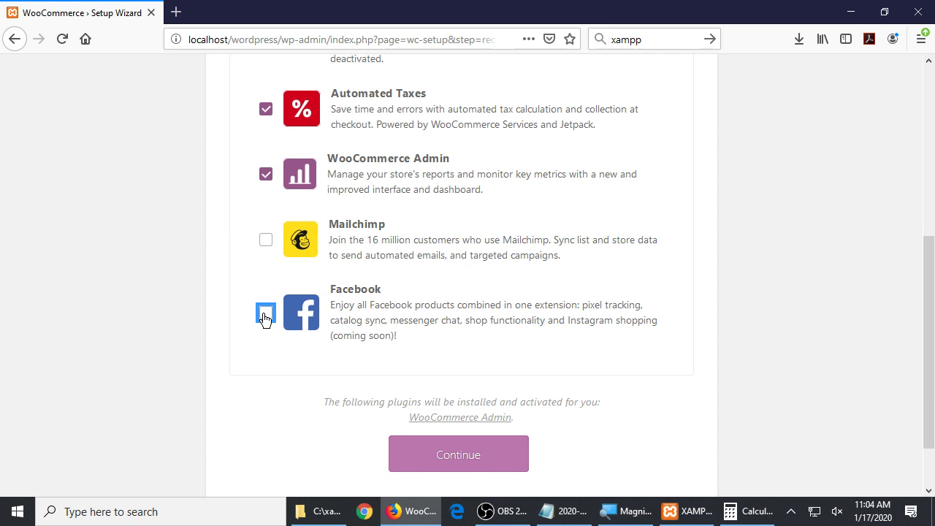
left_click(265, 314)
left_click(265, 314)
left_click(266, 319)
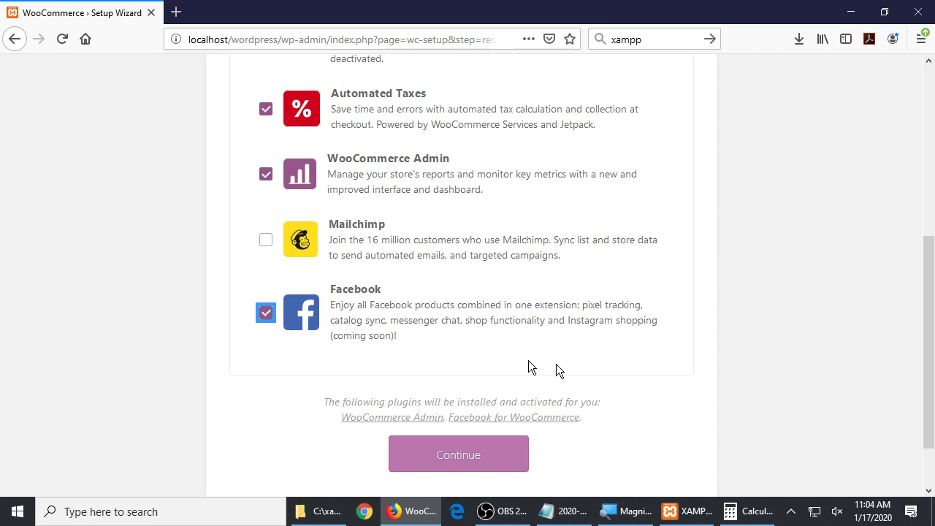
left_click_drag(581, 321, 516, 355)
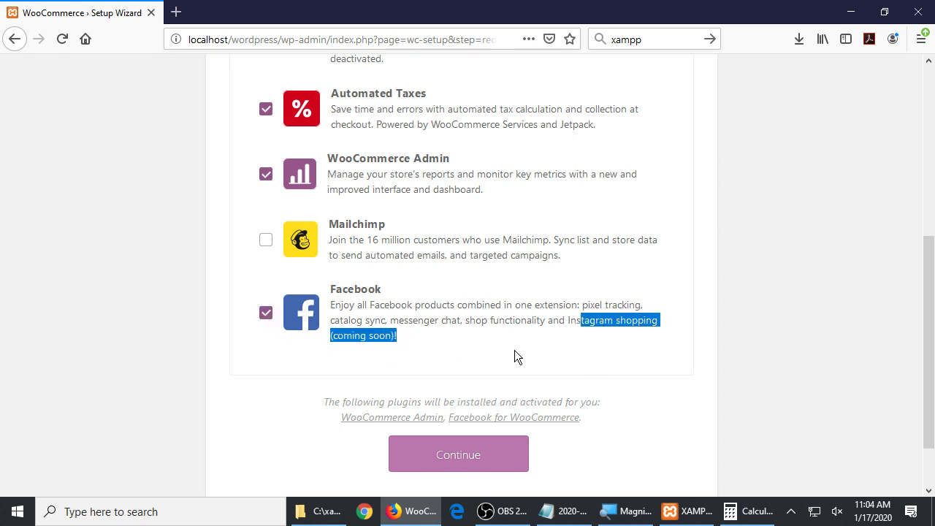
left_click(516, 354)
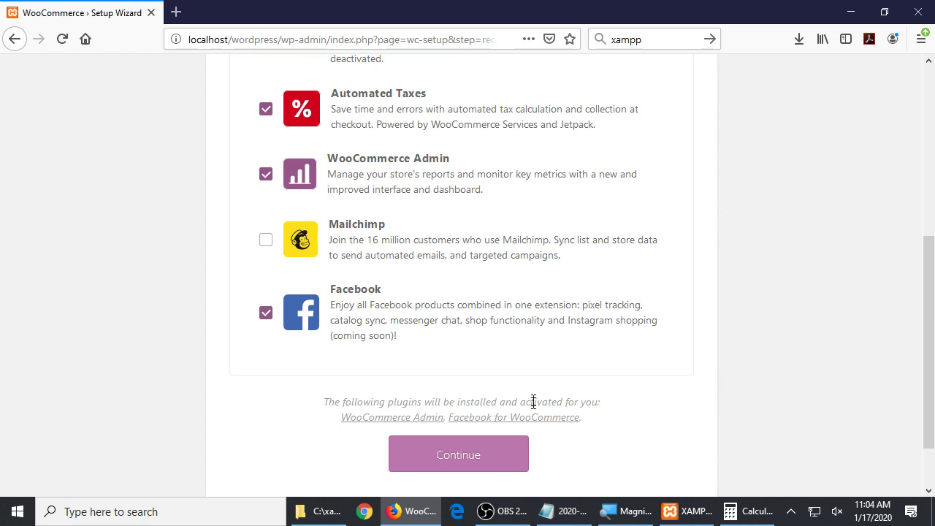
left_click(266, 316)
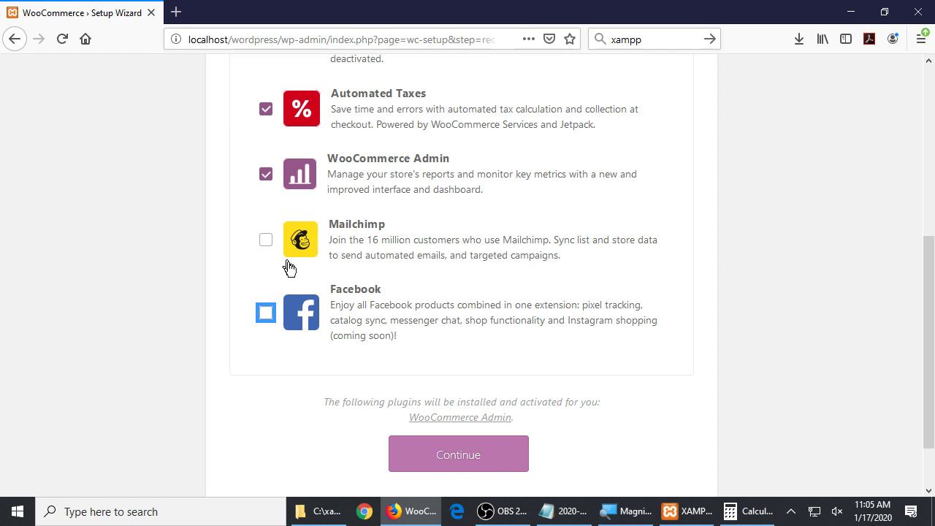
left_click(466, 467)
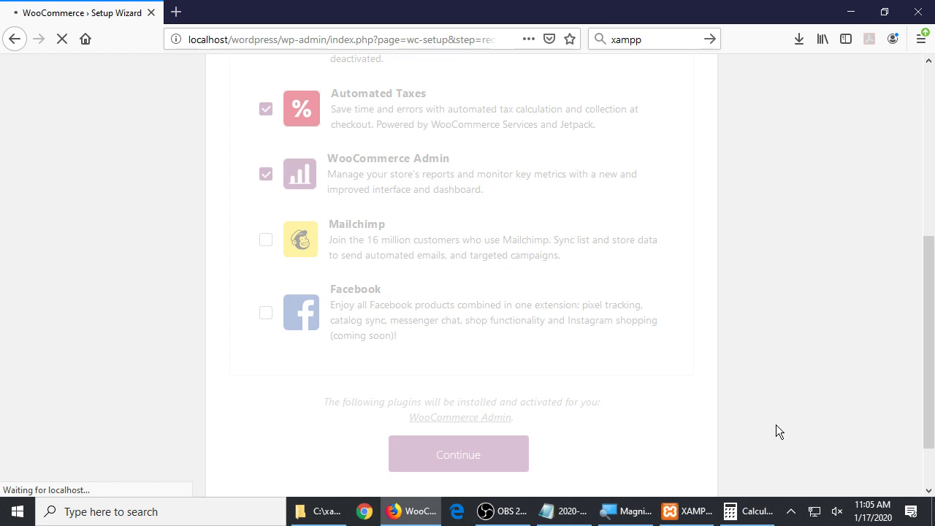
Scroll the newly loaded Activate page asking to connect the store to Jetpack
scroll(776, 426, "up", 3)
scroll(776, 426, "up", 2)
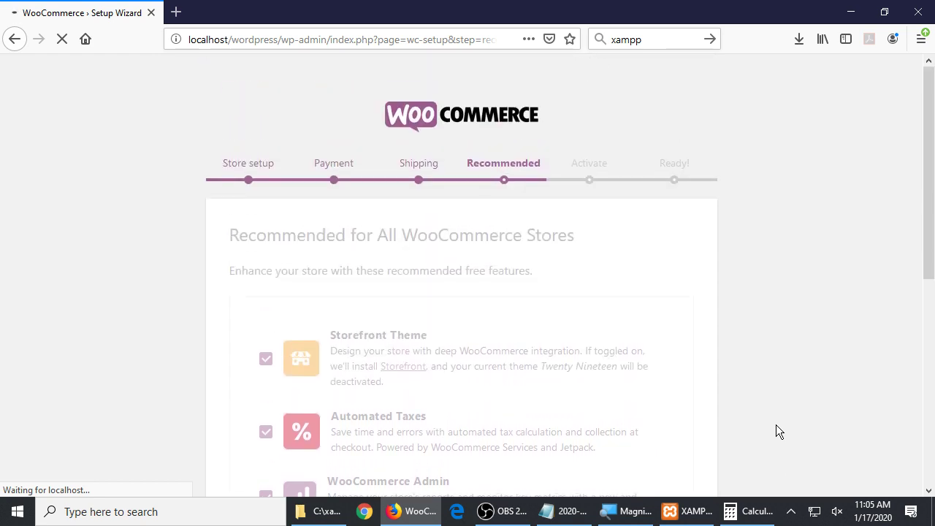
scroll(478, 413, "down", 5)
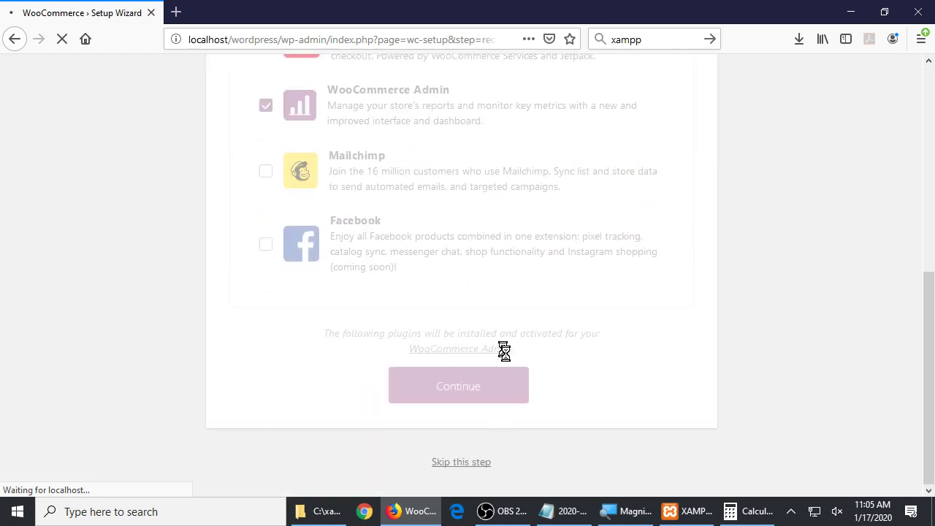
scroll(603, 376, "up", 2)
scroll(603, 376, "up", 2)
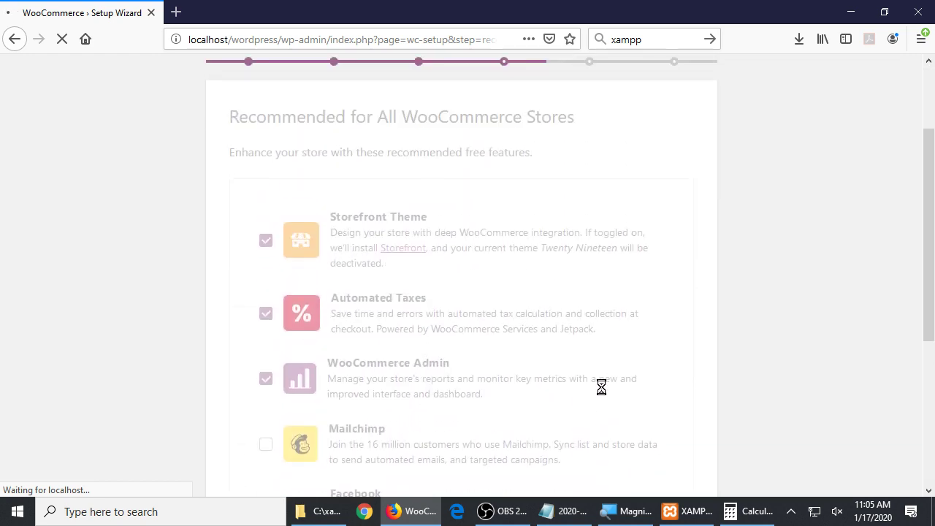
scroll(615, 384, "up", 2)
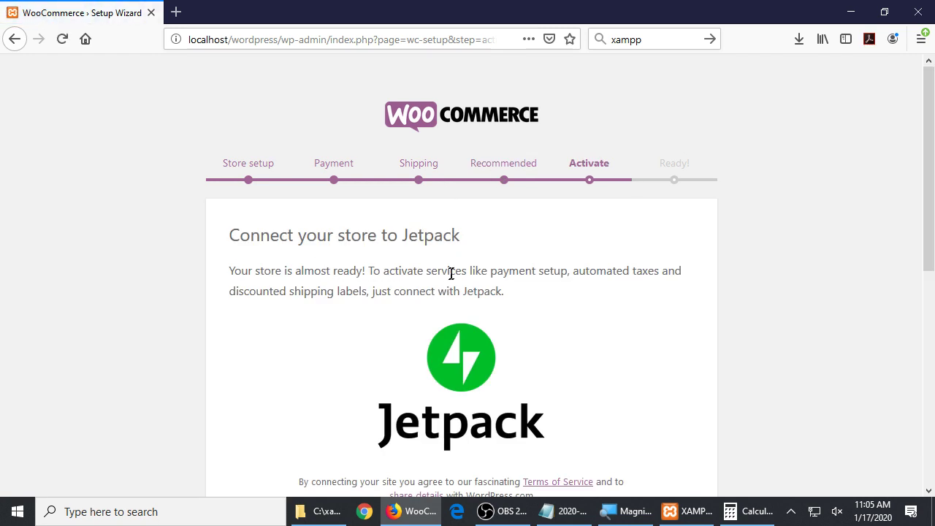
Read the Jetpack services and discounted shipping labels offer, then return to the Notepad notes
left_click_drag(451, 273, 627, 272)
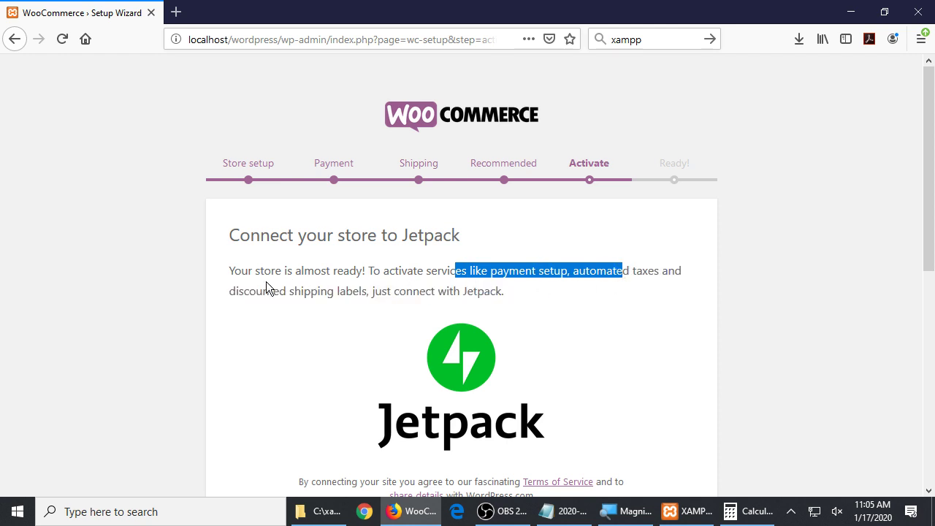
left_click_drag(256, 290, 367, 292)
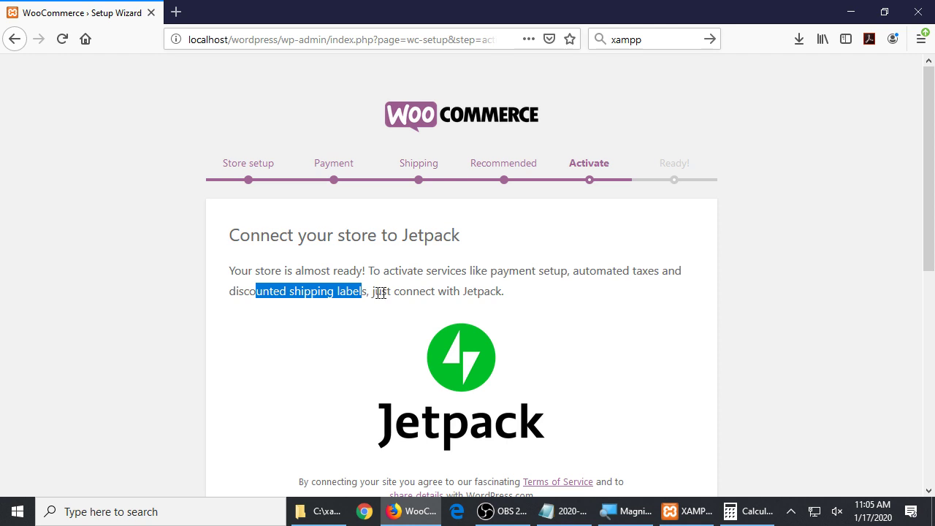
left_click(658, 307)
scroll(553, 336, "down", 5)
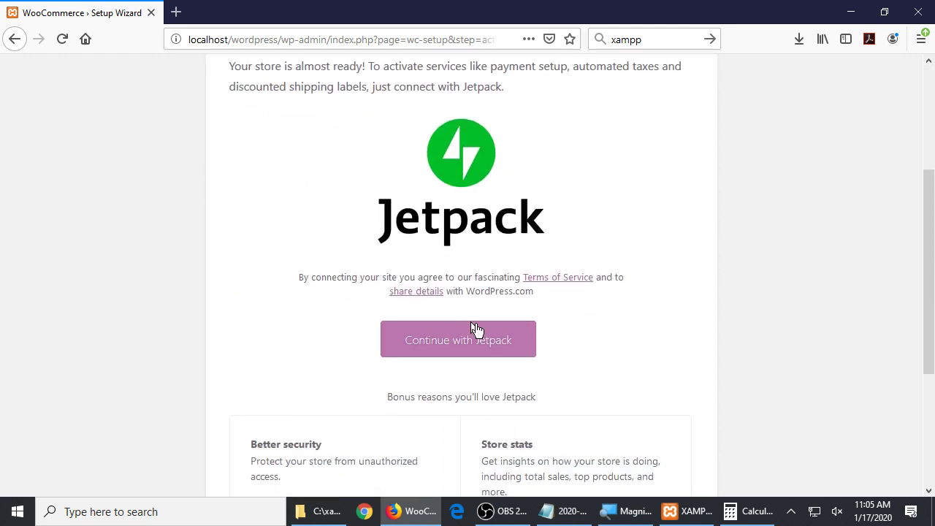
scroll(502, 374, "down", 5)
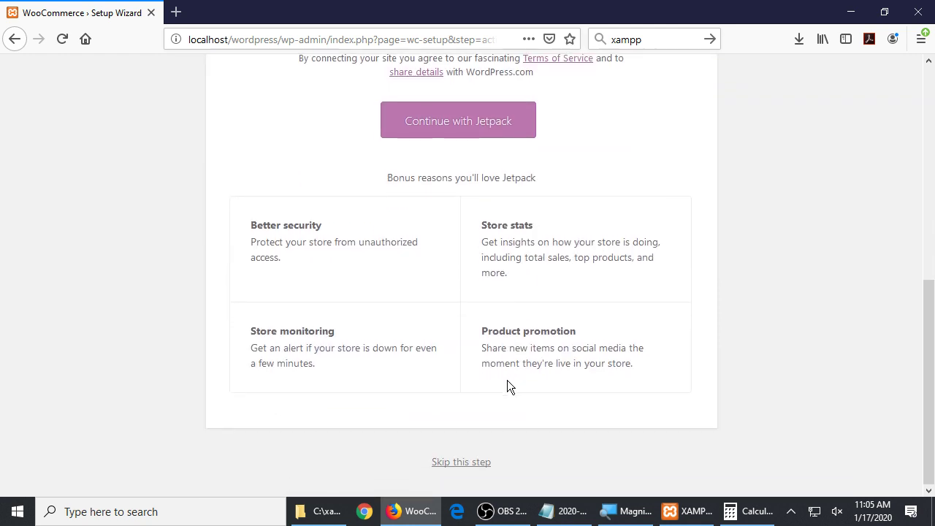
scroll(509, 380, "up", 5)
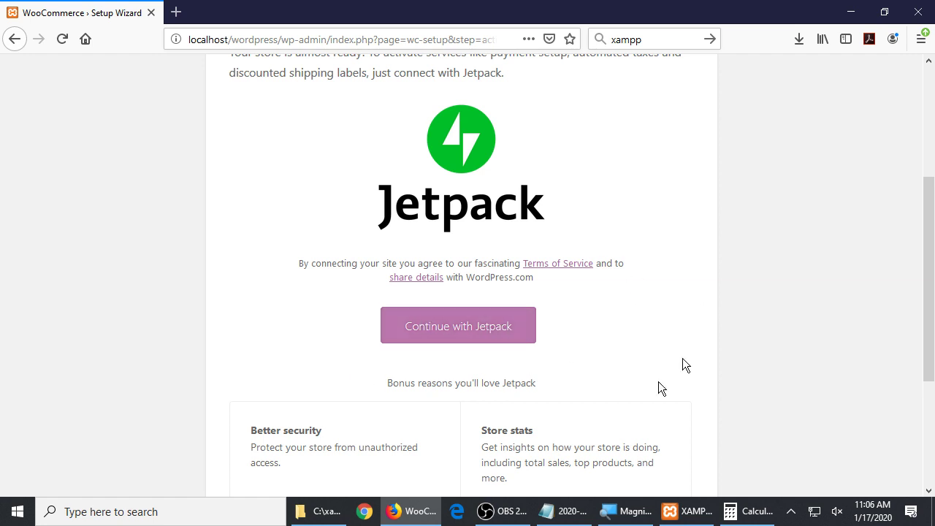
left_click(566, 511)
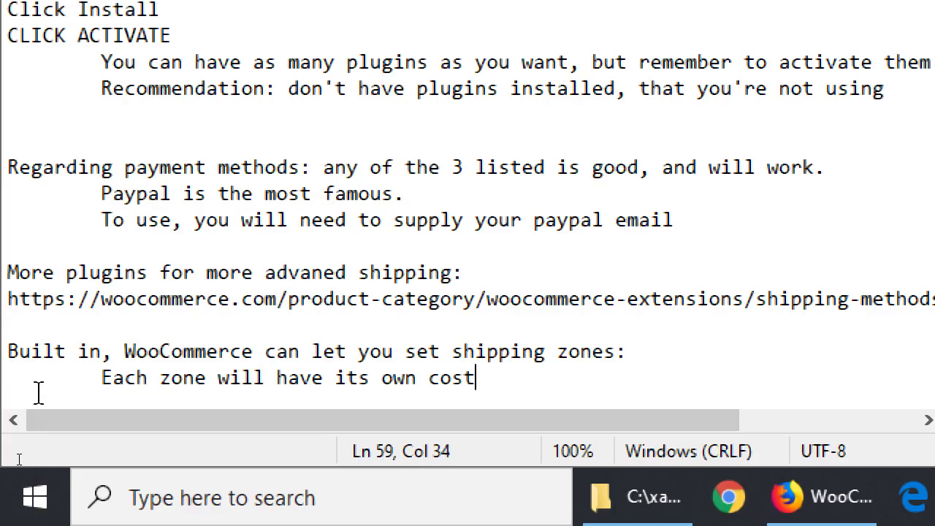
Note that activated features require a free Jetpack account and WooCommerce needs the email to connect
key("Return")
key("Return")
type("If you use f")
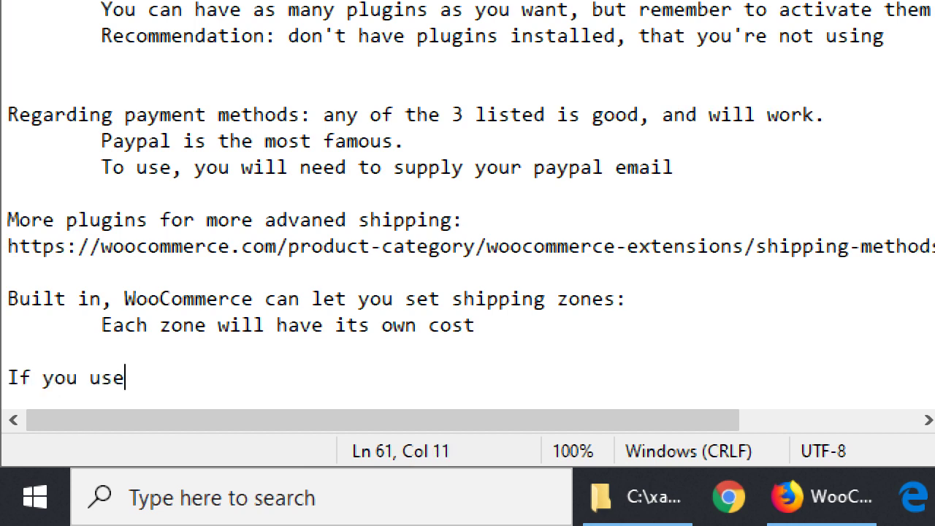
key("BackSpace")
key("BackSpace")
key("BackSpace")
key("BackSpace")
key("BackSpace")
type("activatge")
key("BackSpace")
key("BackSpace")
type("ed that required")
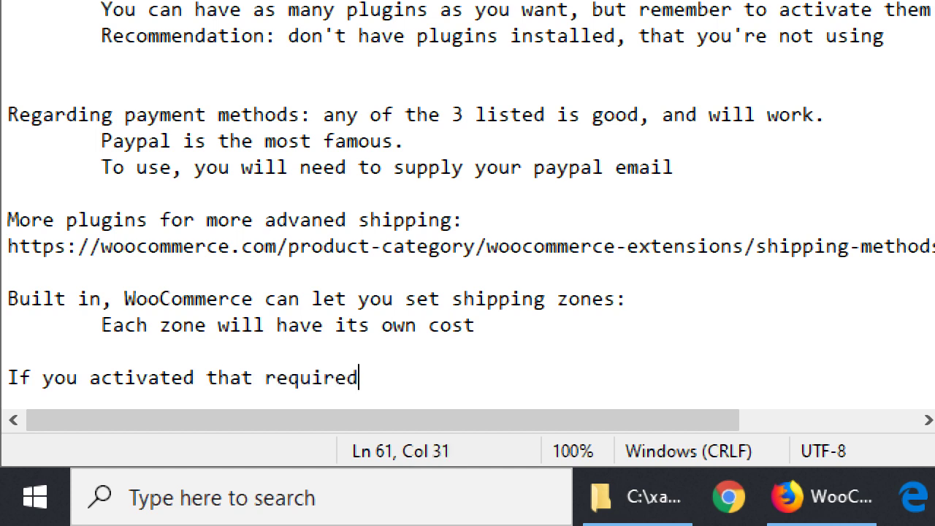
key("BackSpace")
type("a F")
type("ree jet")
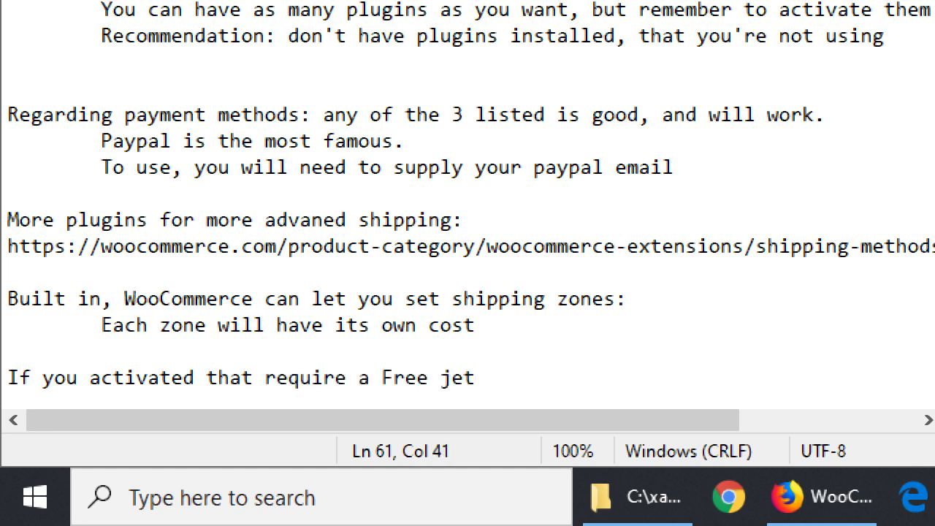
key("BackSpace")
key("BackSpace")
key("BackSpace")
type("Jetpack ")
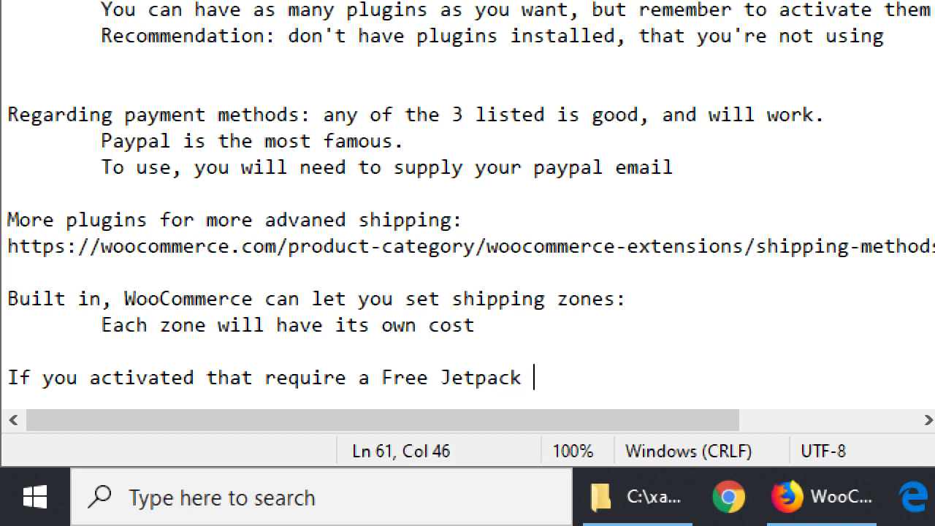
type("account, you need ")
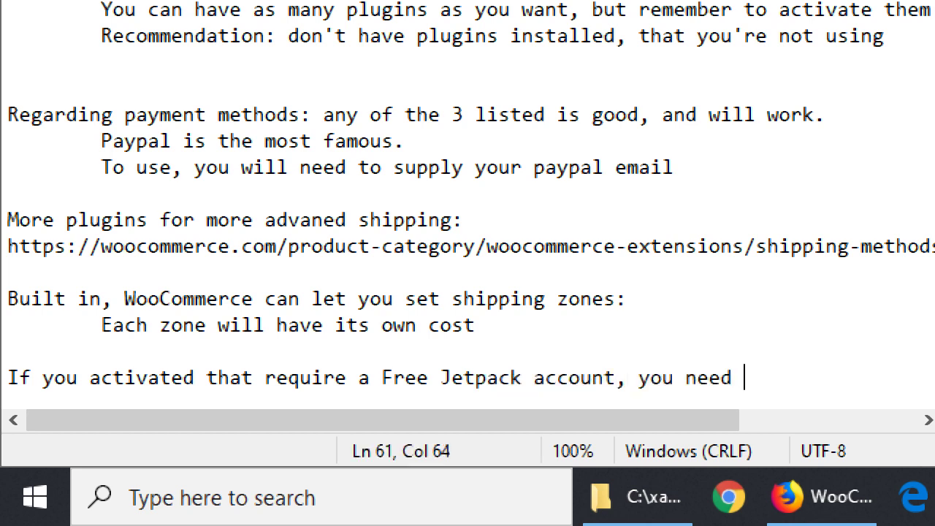
type("to create one,")
key("Return")
key("Tab")
type("an")
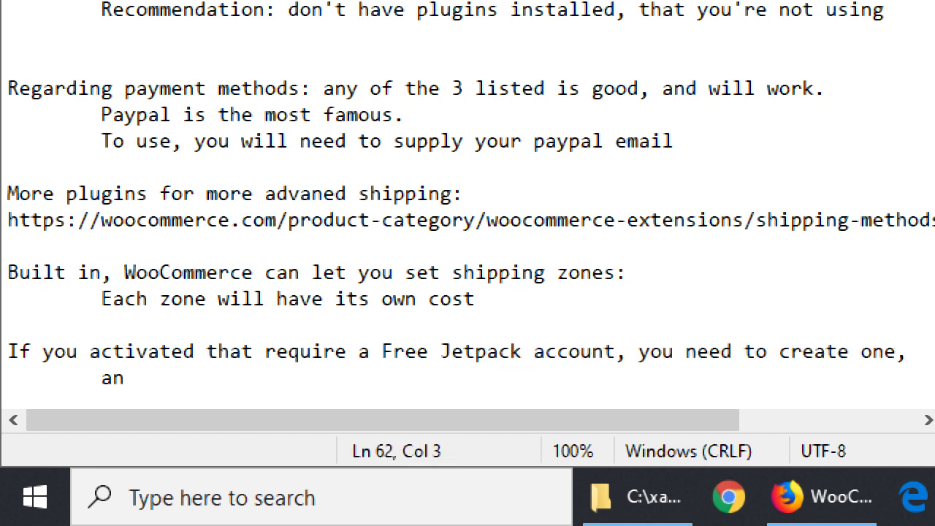
type("d provide Woo")
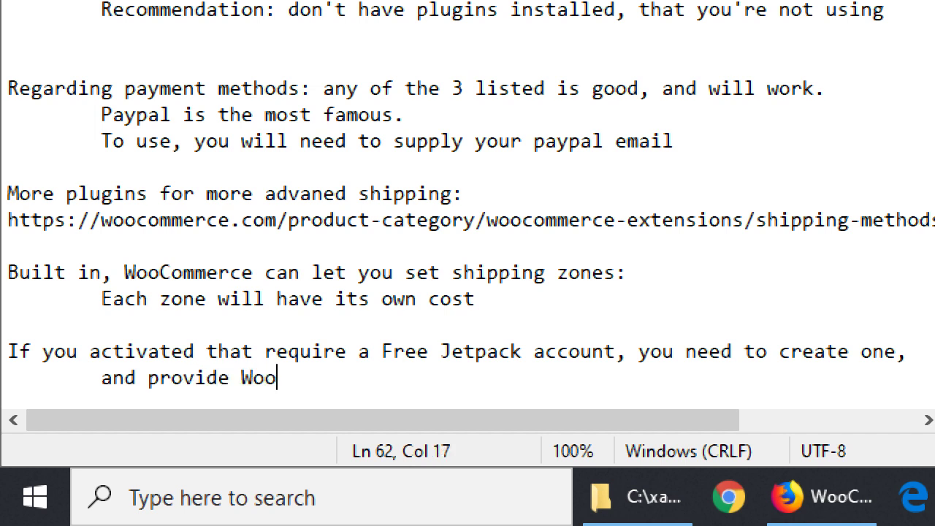
type("commerc")
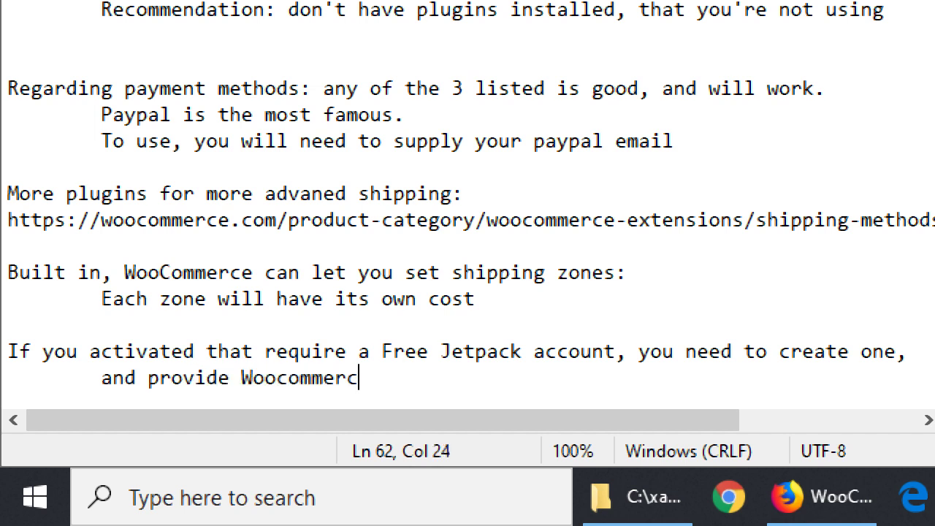
type("e the eamil")
key("BackSpace")
key("BackSpace")
key("BackSpace")
key("BackSpace")
key("BackSpace")
type("mail to con")
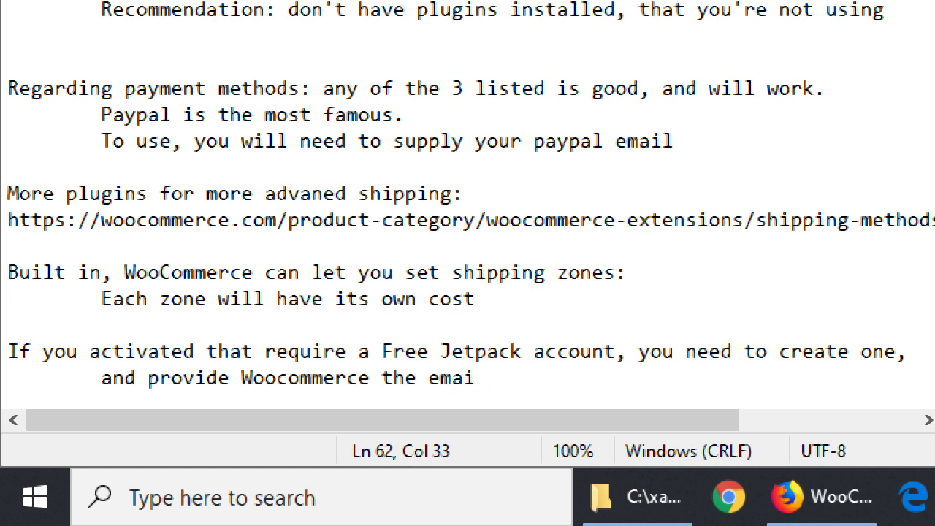
type("t.")
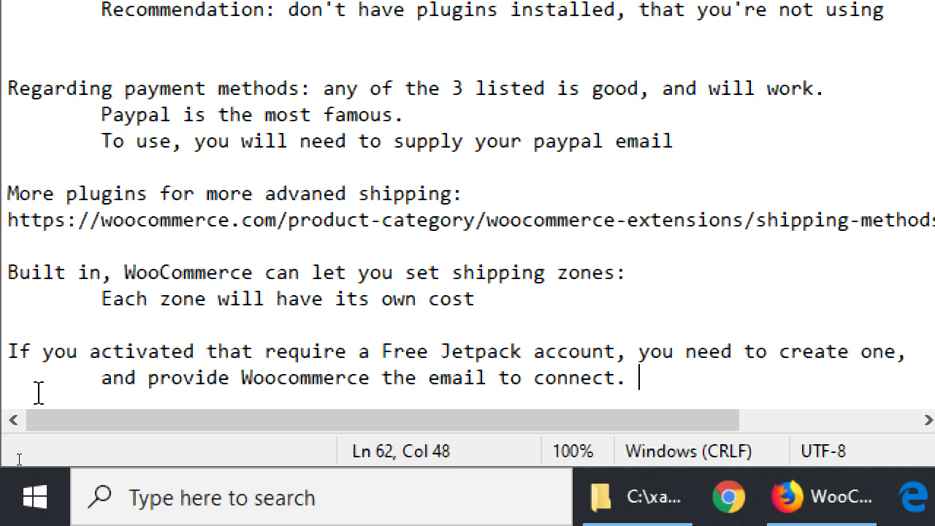
key("Return")
key("Tab")
key("Tab")
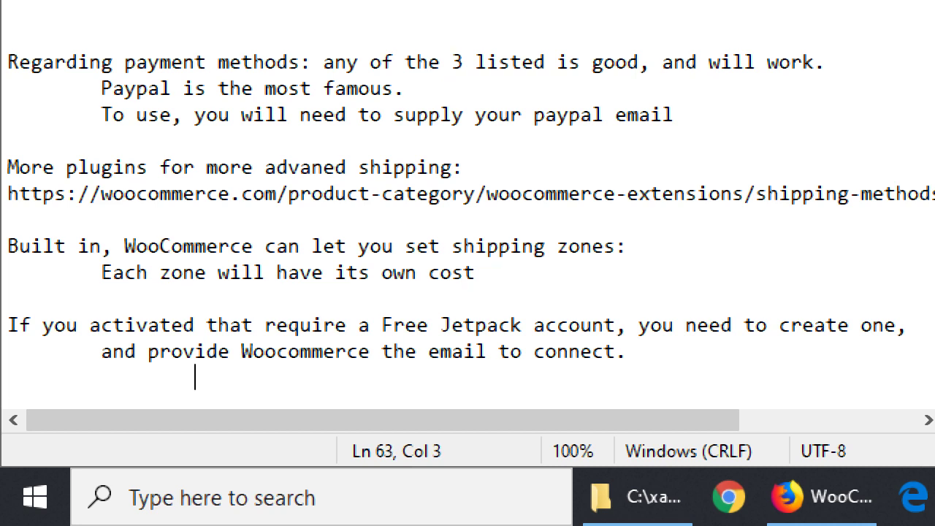
type("https://")
key("BackSpace")
key("BackSpace")
key("BackSpace")
type("s://jetp")
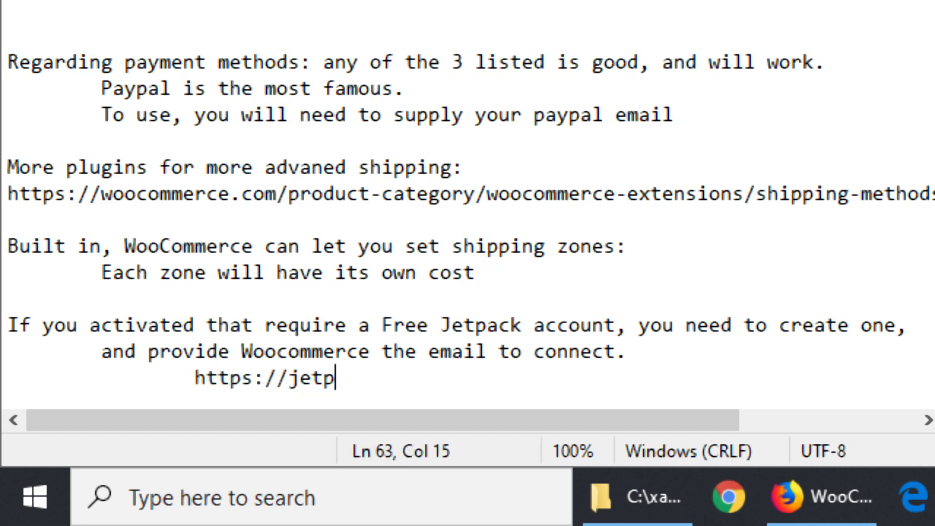
type("ack.com - Set up a f")
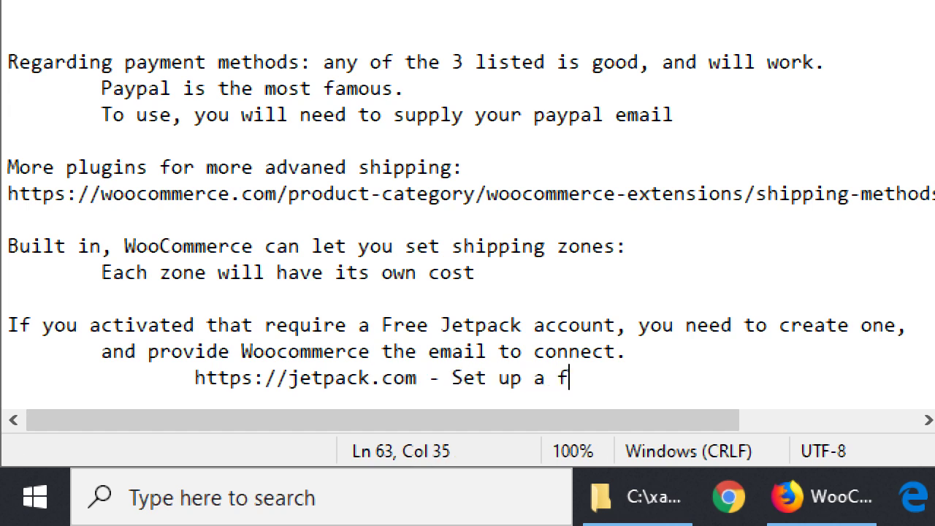
type("ree account, to get all r")
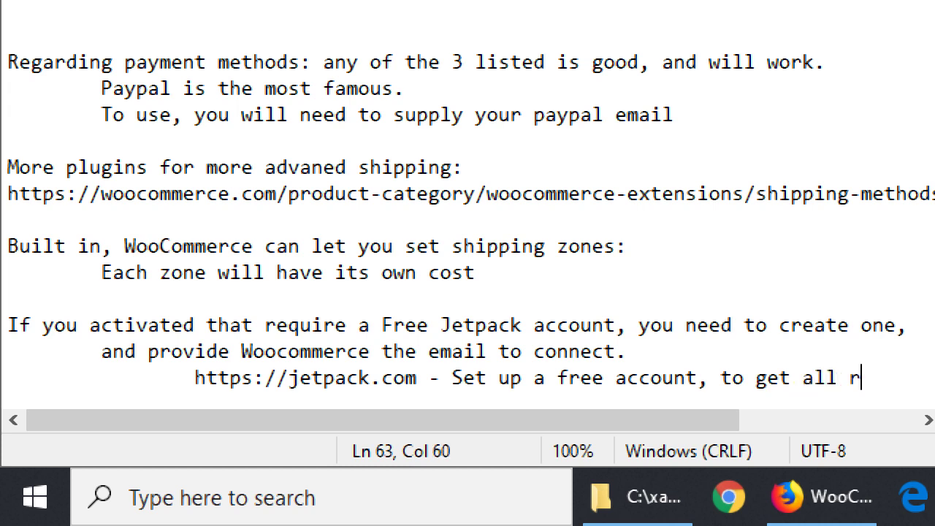
key("BackSpace")
type("features")
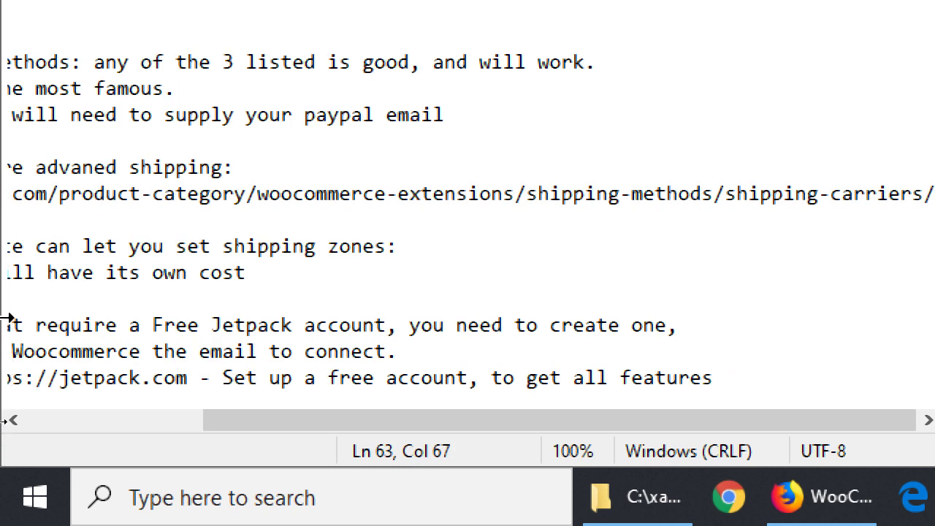
left_click_drag(261, 414, 124, 451)
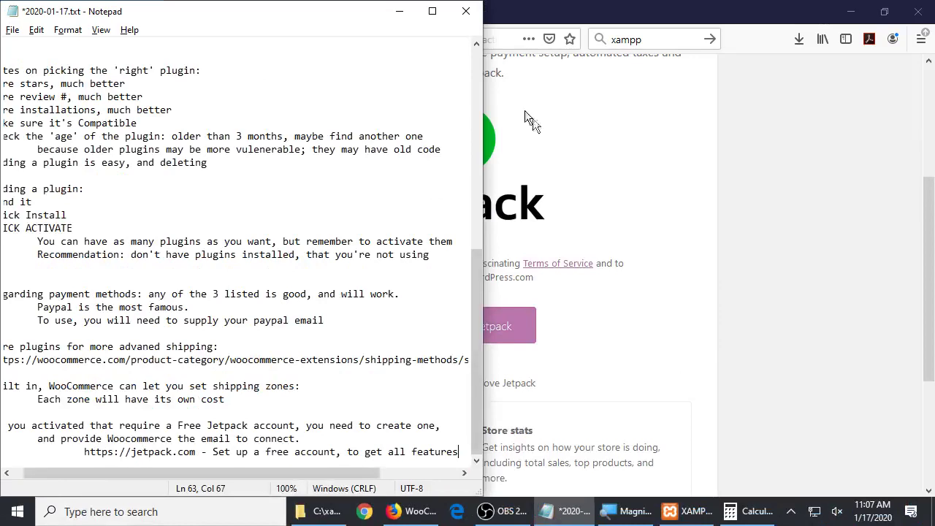
Skip the Jetpack connection with 'Skip this step' to reach the Ready page
left_click(567, 208)
scroll(577, 210, "down", 3)
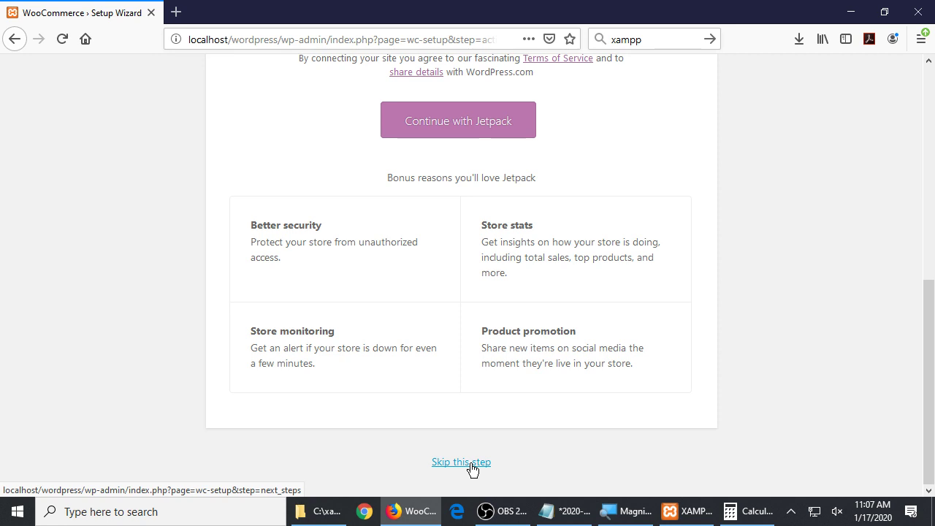
scroll(472, 468, "up", 6)
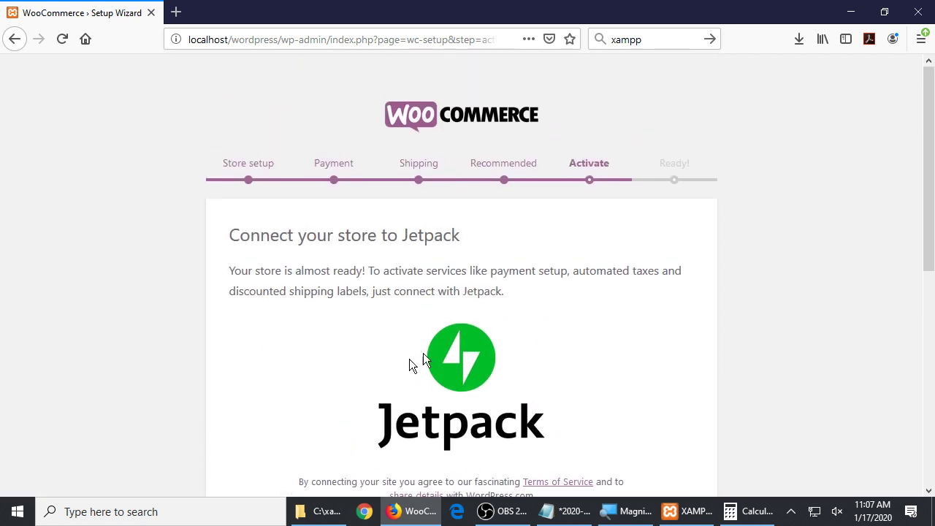
scroll(475, 339, "down", 5)
scroll(453, 286, "up", 2)
scroll(454, 289, "down", 4)
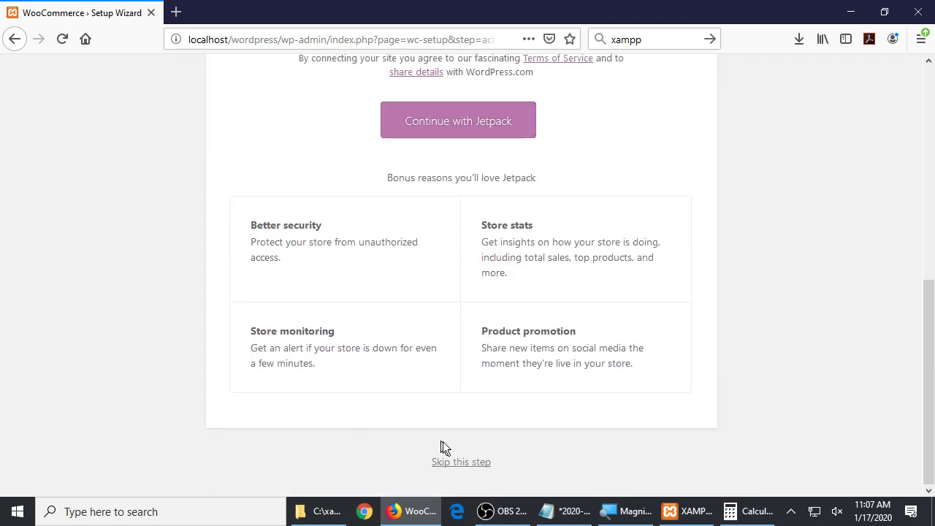
left_click(470, 467)
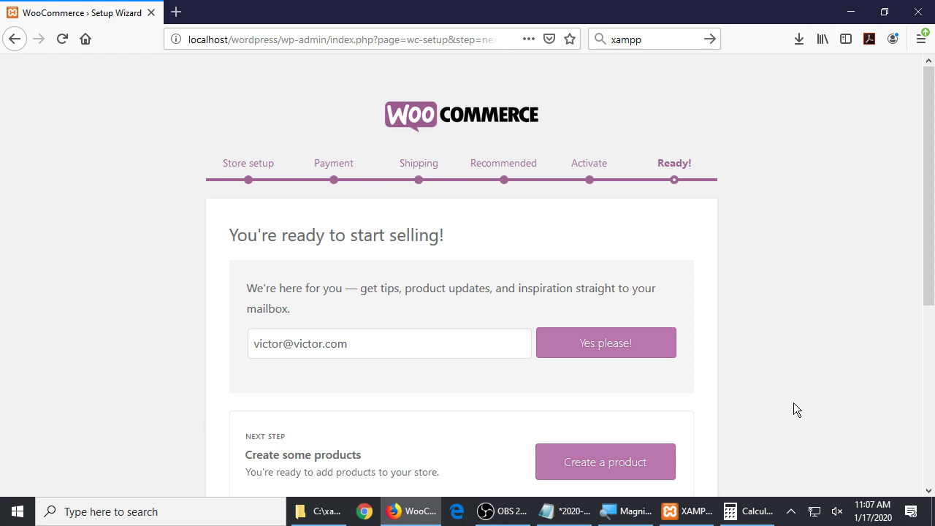
scroll(572, 322, "down", 4)
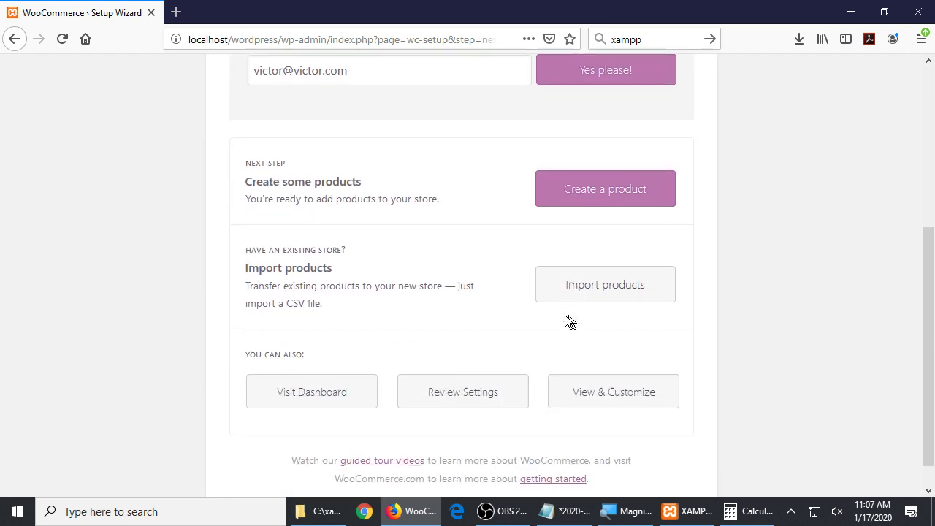
scroll(401, 284, "down", 1)
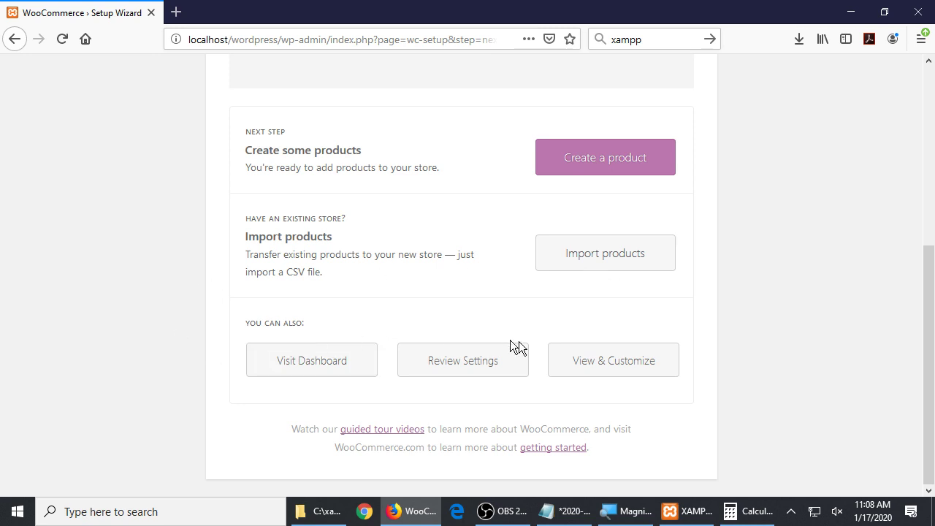
scroll(191, 368, "up", 4)
scroll(202, 366, "up", 1)
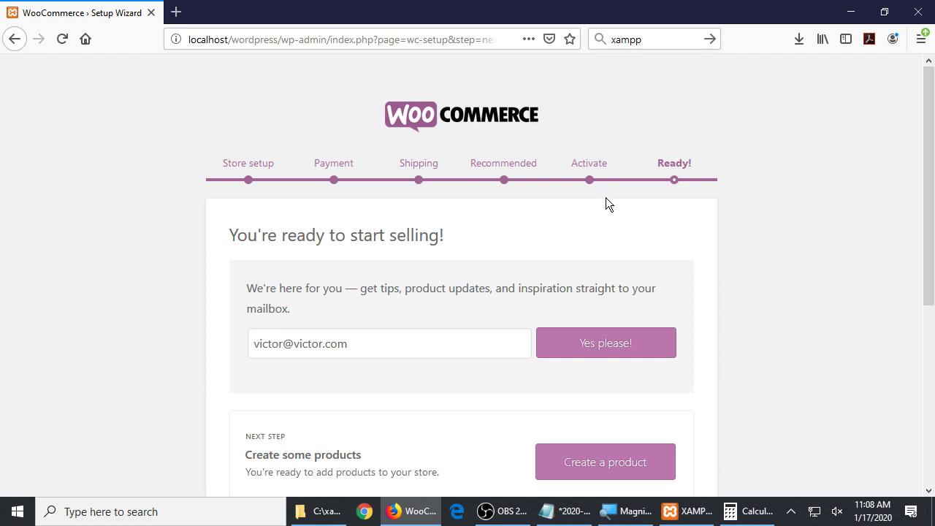
scroll(452, 321, "down", 5)
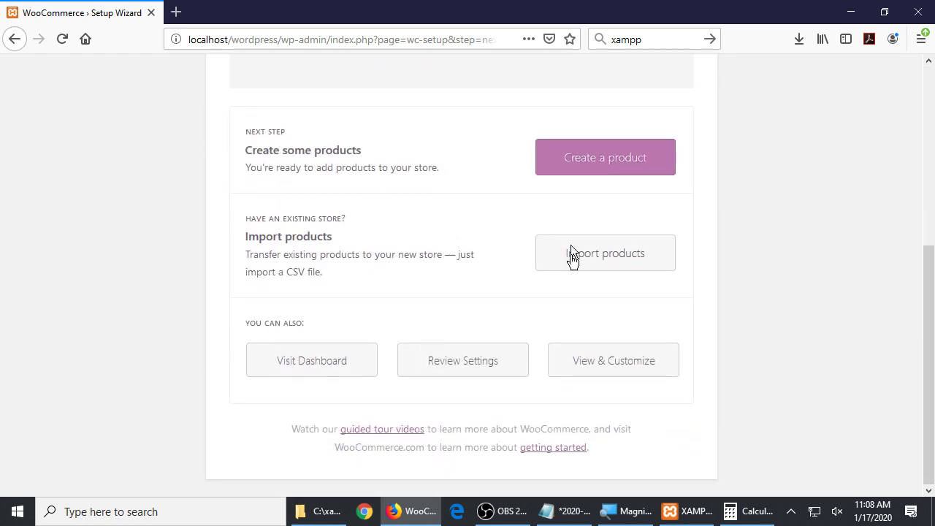
Copy the guided tour videos link address, paste it at the end of the notes and save
right_click(374, 432)
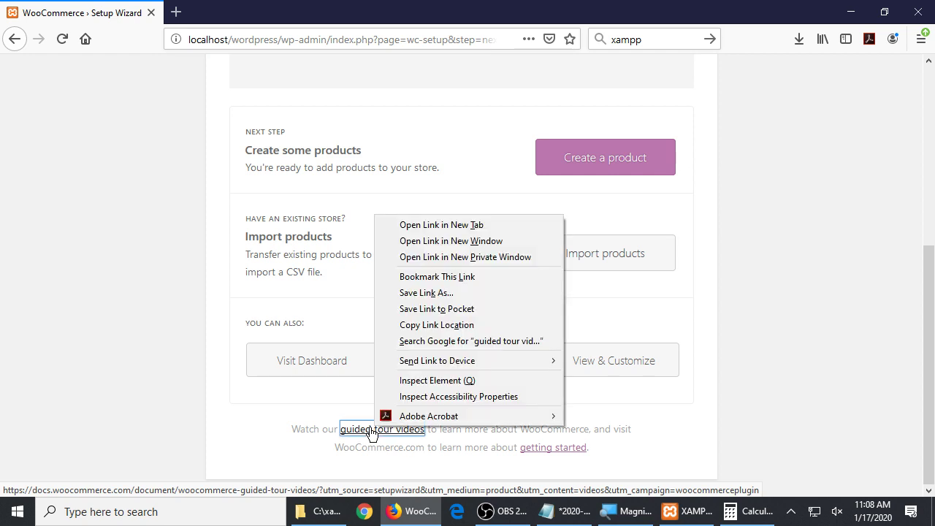
left_click(444, 325)
left_click(569, 511)
left_click(342, 351)
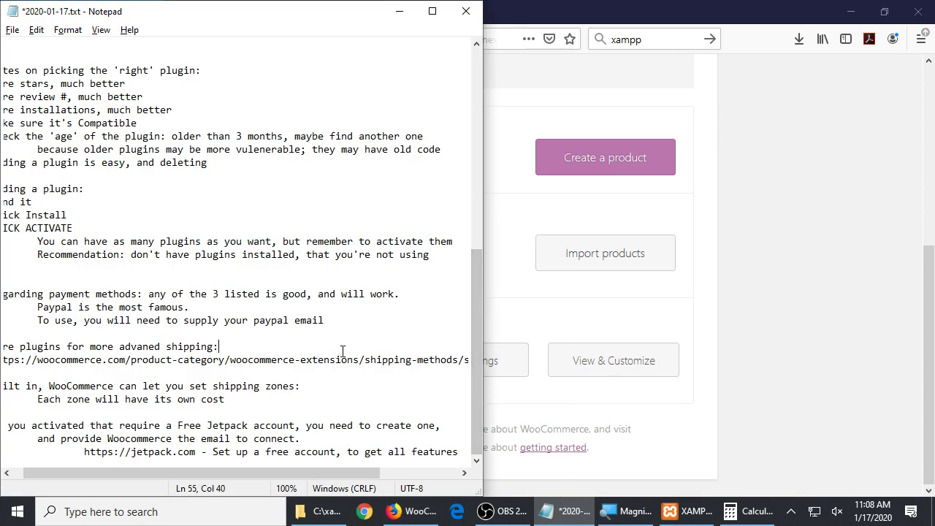
key("ctrl+End")
key("Return")
key("Return")
key("ctrl+v")
key("ctrl+s")
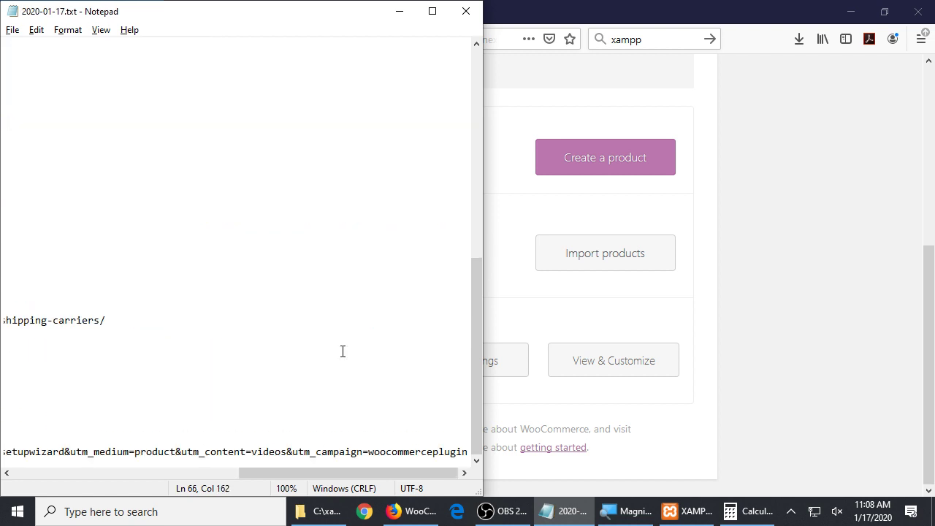
left_click(855, 309)
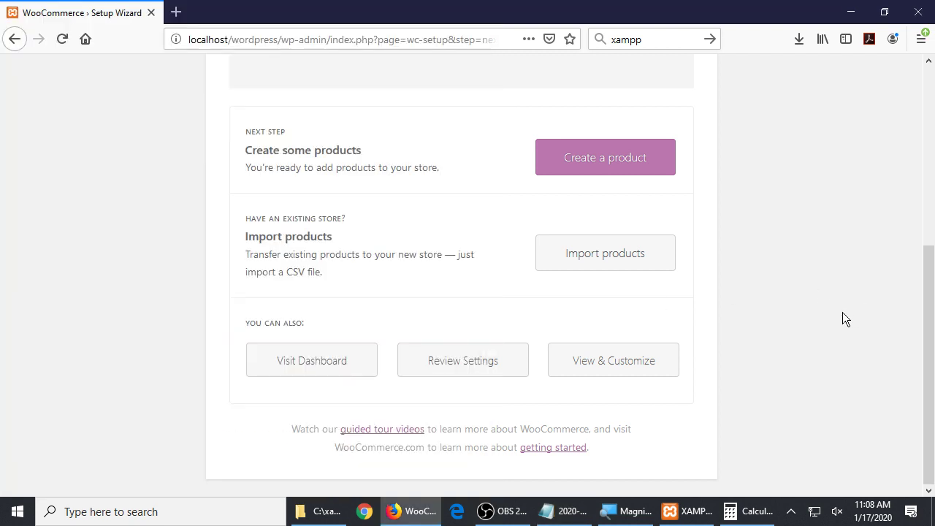
Copy the getting started link address into the next line of the notes and save
right_click(557, 448)
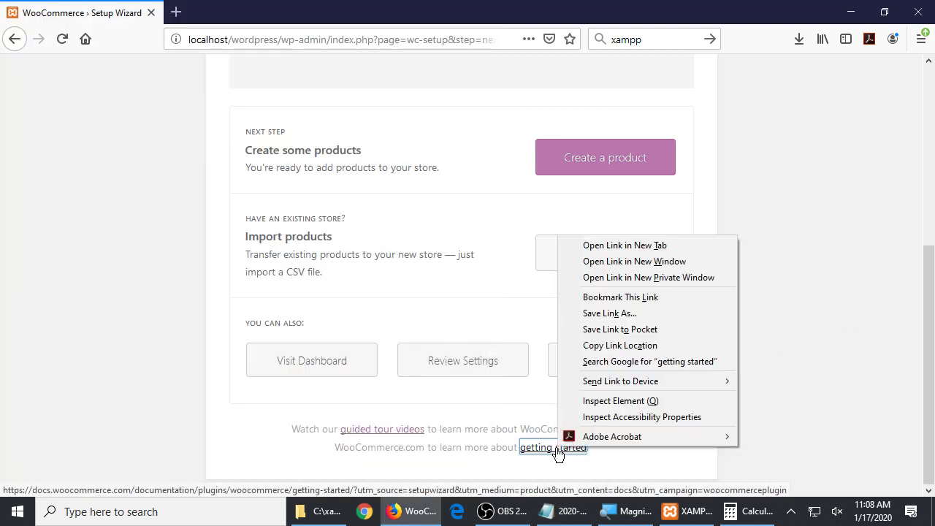
left_click(622, 345)
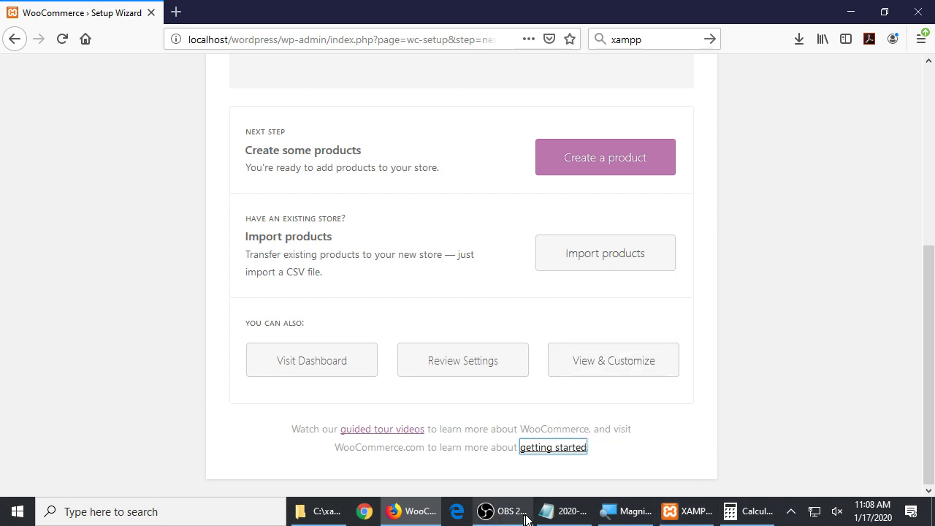
left_click(562, 510)
key("Return")
key("ctrl+v")
key("Home")
key("ctrl+s")
left_click(758, 351)
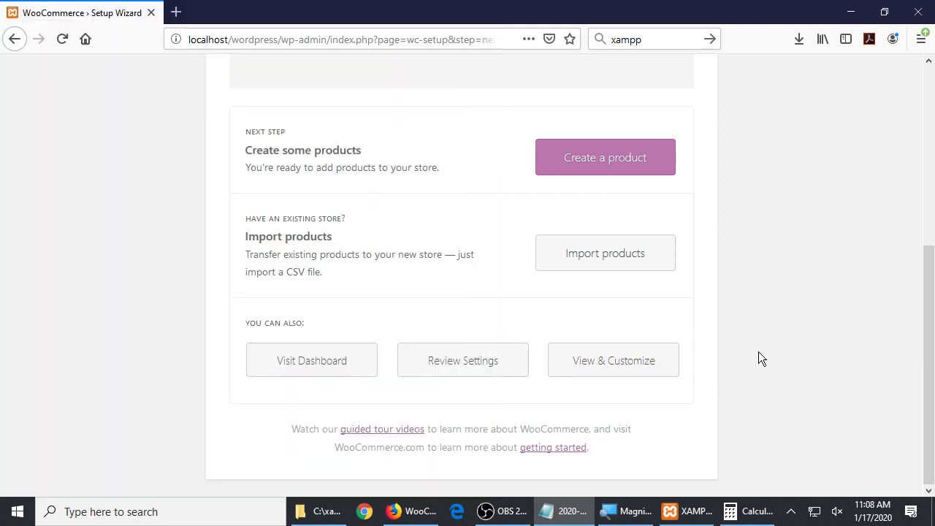
scroll(643, 372, "up", 3)
scroll(625, 362, "down", 3)
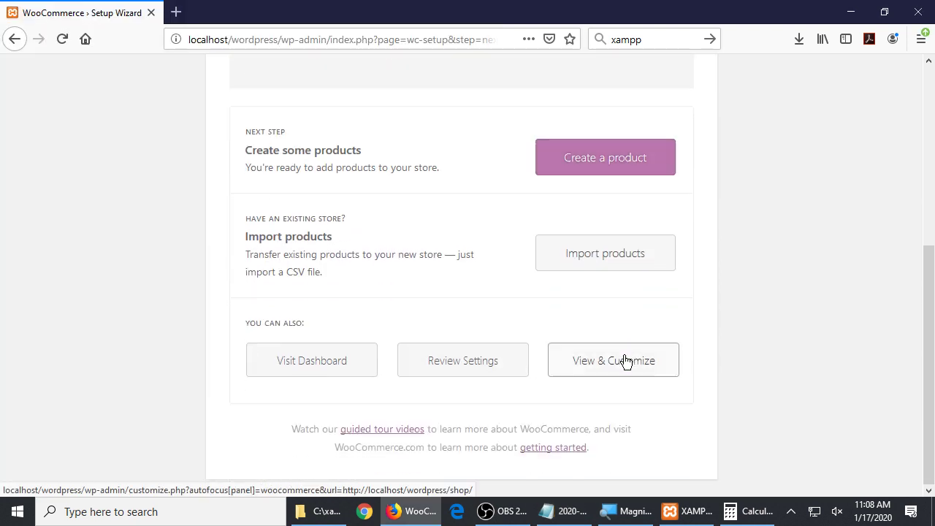
scroll(399, 303, "up", 5)
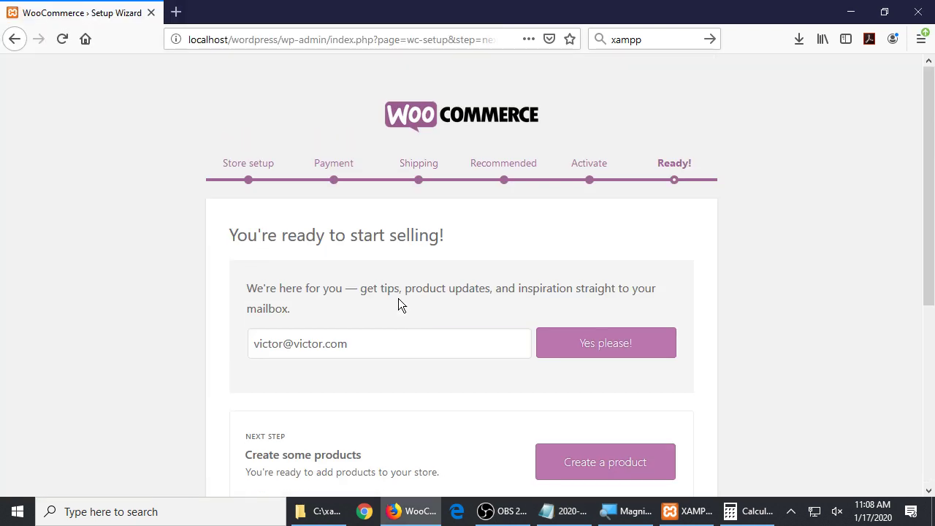
scroll(398, 298, "down", 5)
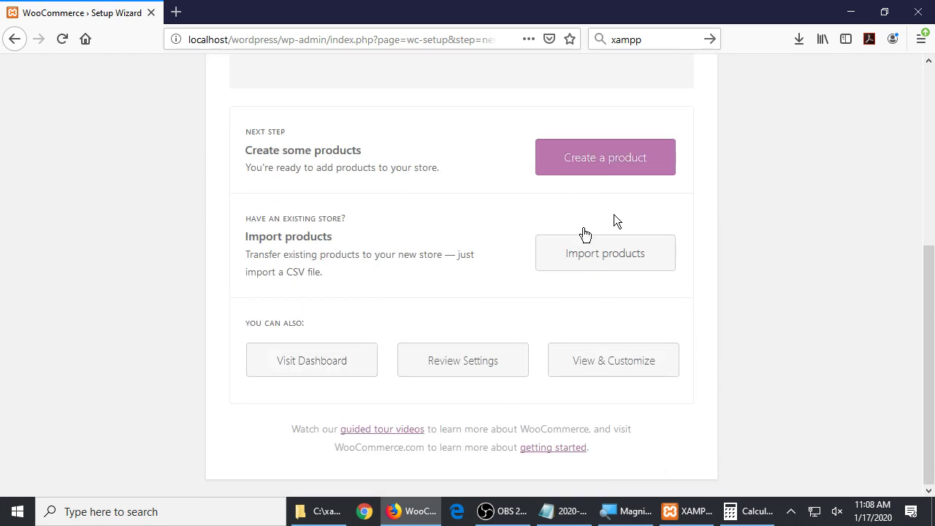
Go to the WordPress Dashboard and browse its widgets, including WooCommerce Status with $0.00 net sales
left_click(319, 377)
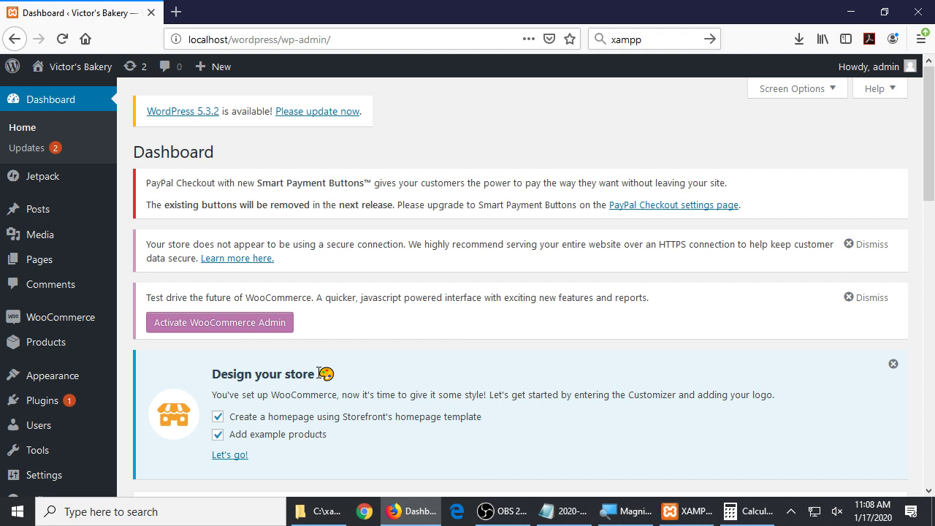
scroll(378, 332, "down", 6)
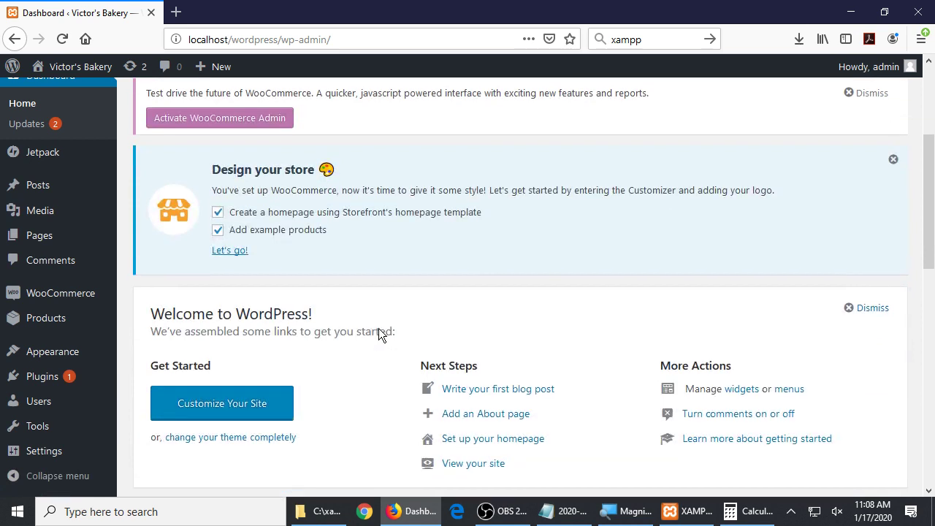
scroll(379, 328, "down", 6)
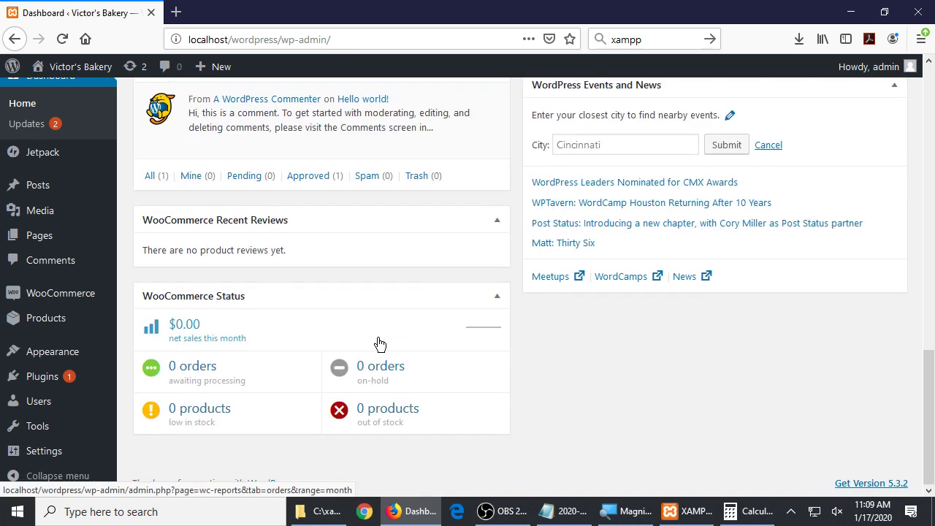
scroll(582, 387, "up", 12)
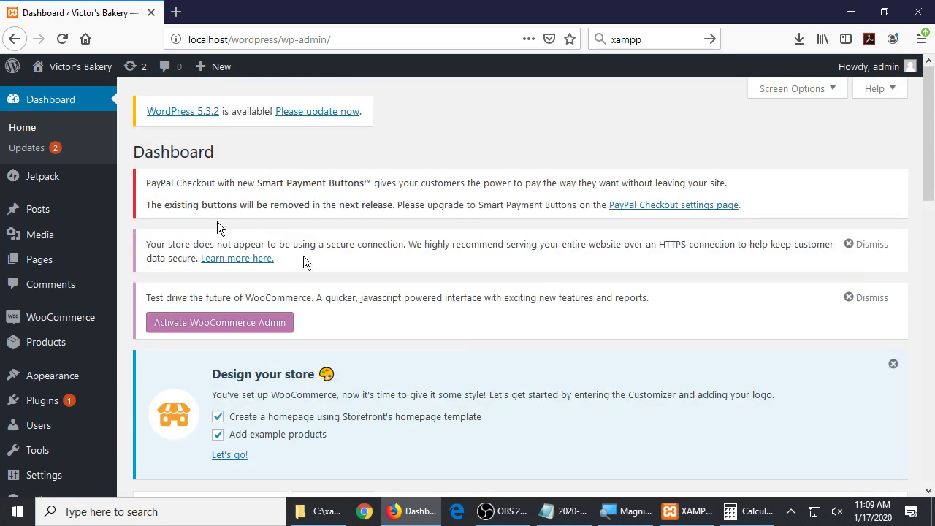
scroll(407, 217, "down", 7)
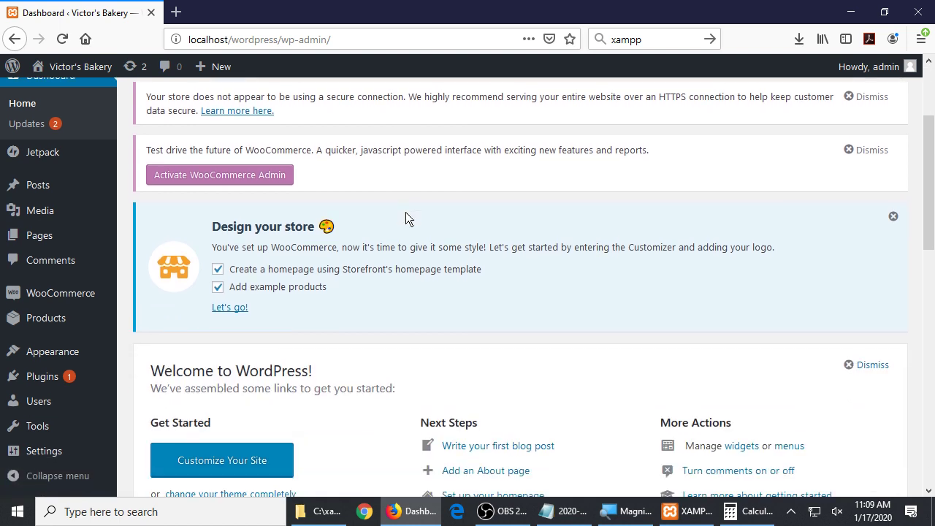
scroll(407, 218, "down", 4)
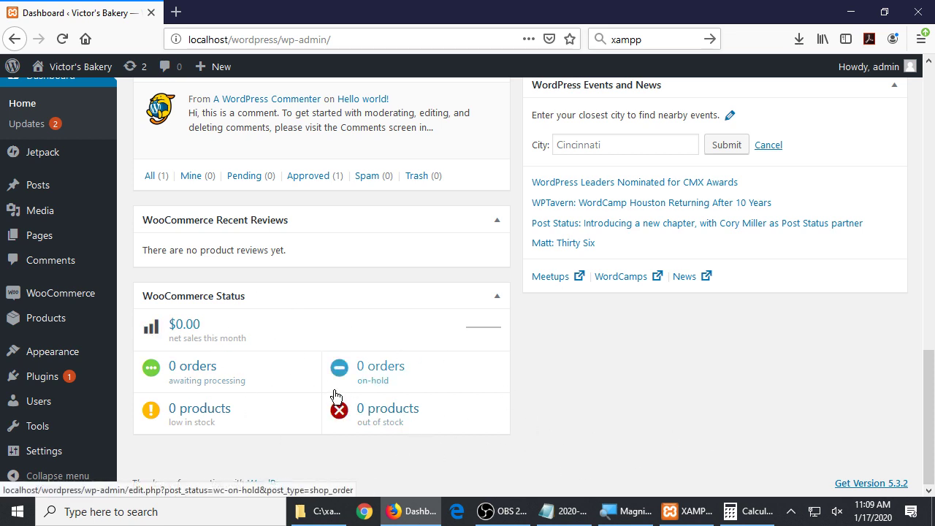
scroll(334, 397, "up", 10)
scroll(334, 394, "down", 10)
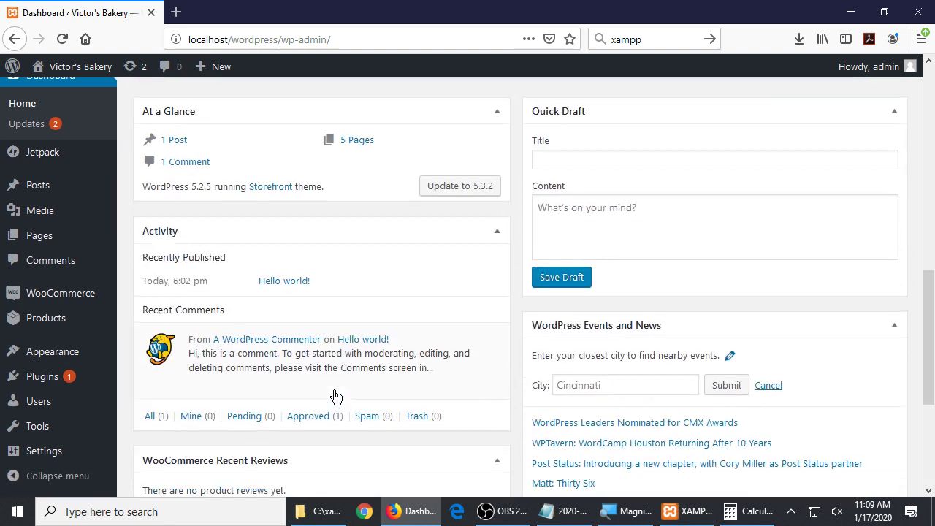
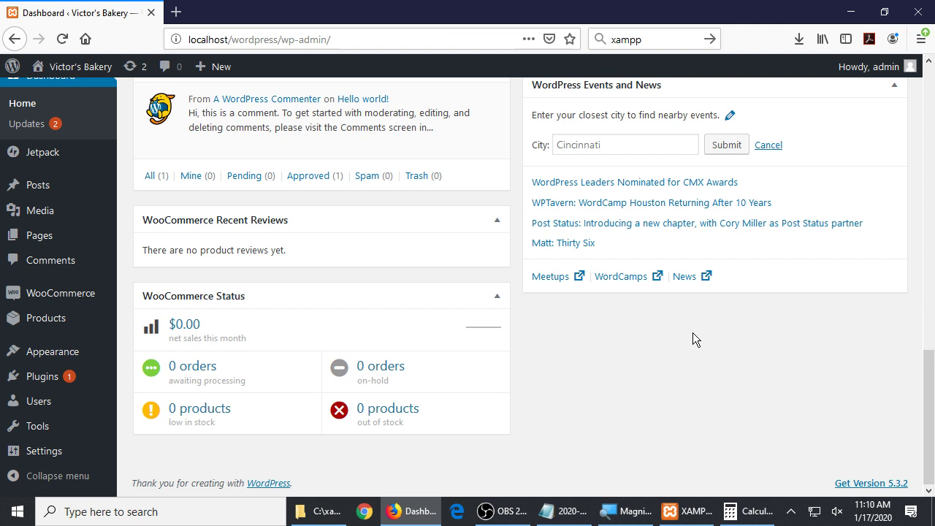
Scroll over the WordPress dashboard, then bring the 2020-01-17.txt notes forward
scroll(680, 333, "up", 10)
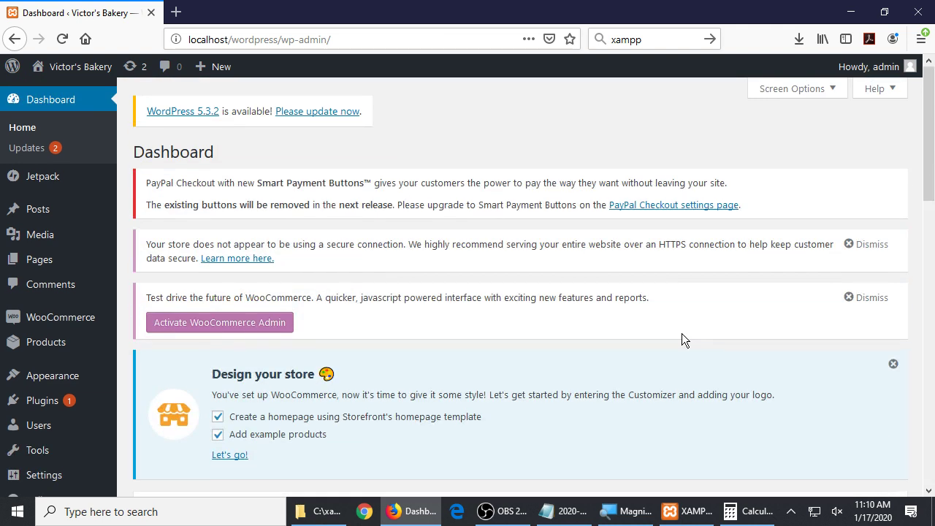
scroll(679, 338, "down", 5)
scroll(468, 424, "down", 5)
scroll(550, 363, "up", 1)
scroll(549, 363, "down", 1)
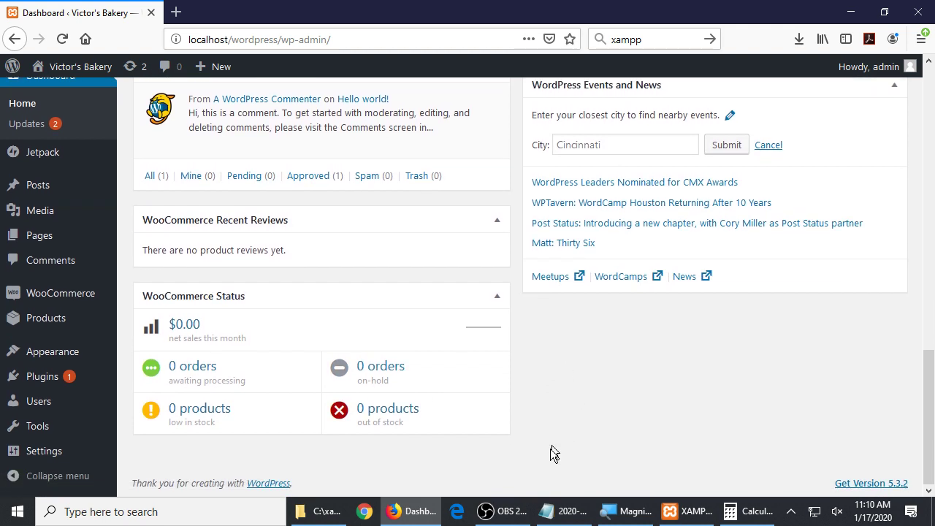
left_click(555, 511)
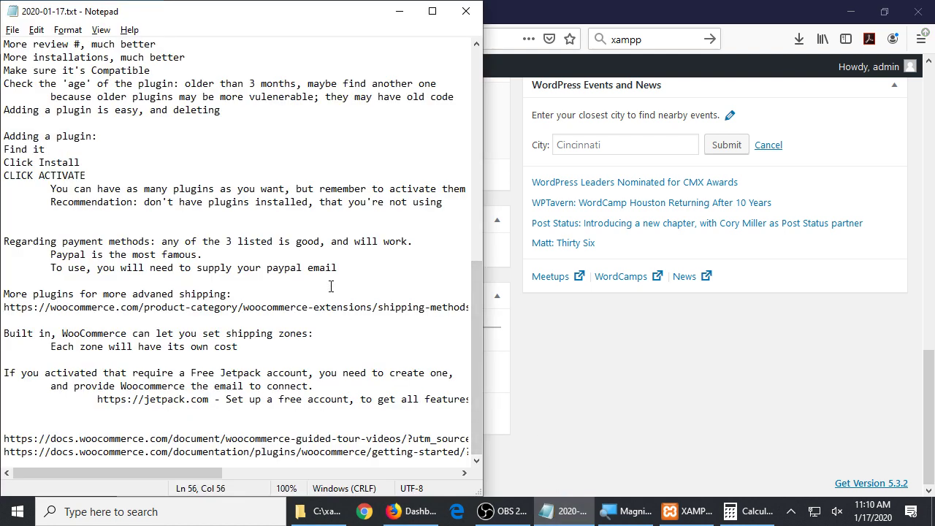
At the end of the notes, add the heading 'New screens in your WordPress:' and an indented 'Dashboard >' line
key("ctrl+End")
key("Return")
key("Return")
key("Return")
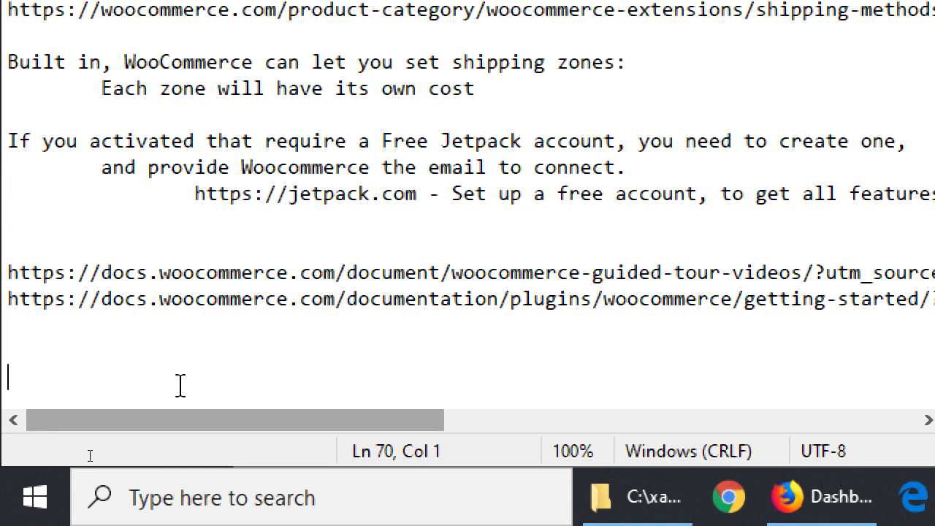
type("Ne")
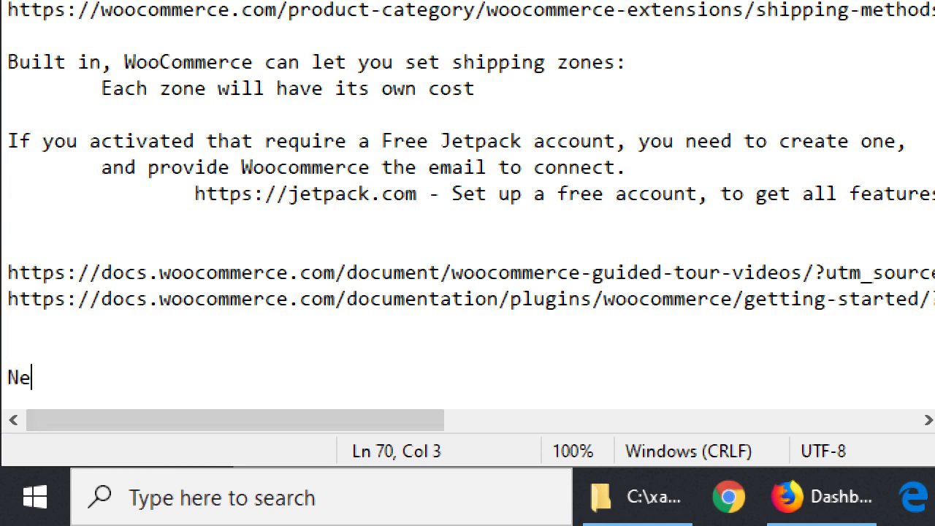
type("w screens in your ")
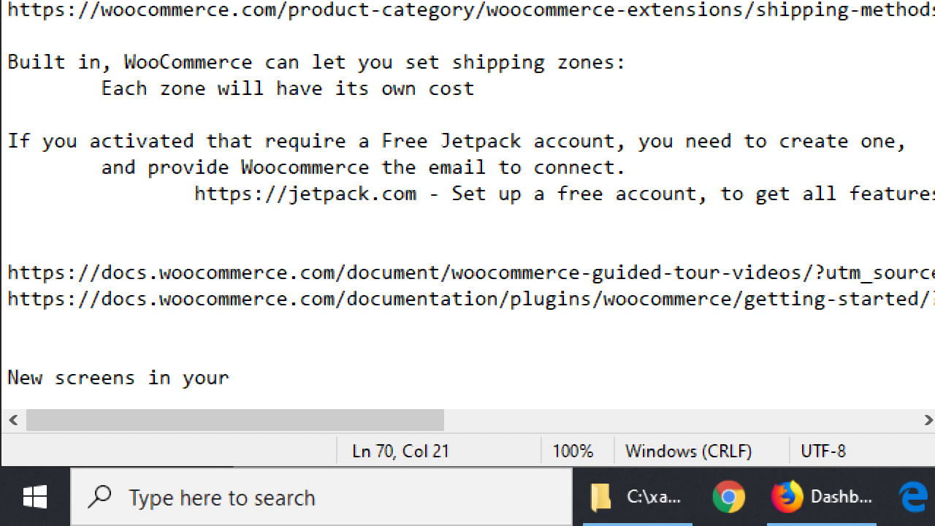
type("Word")
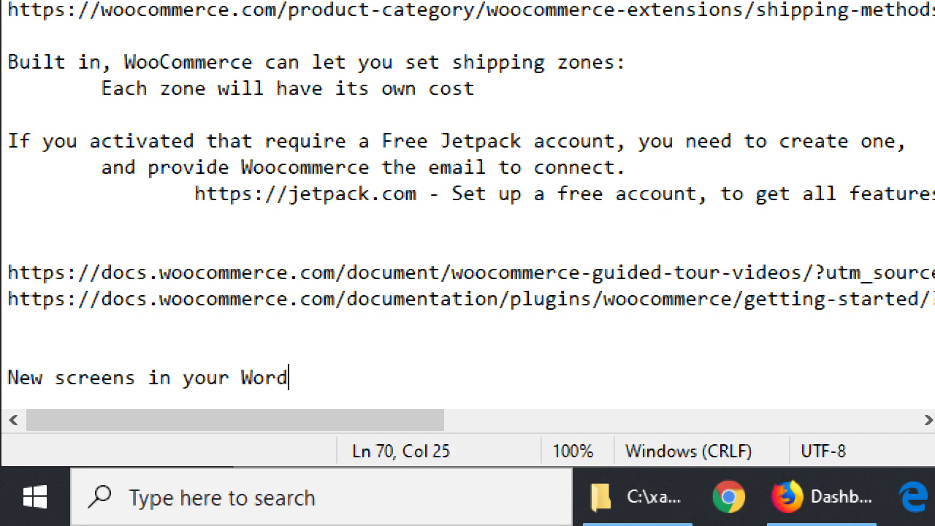
type("Press:")
key("Return")
key("Tab")
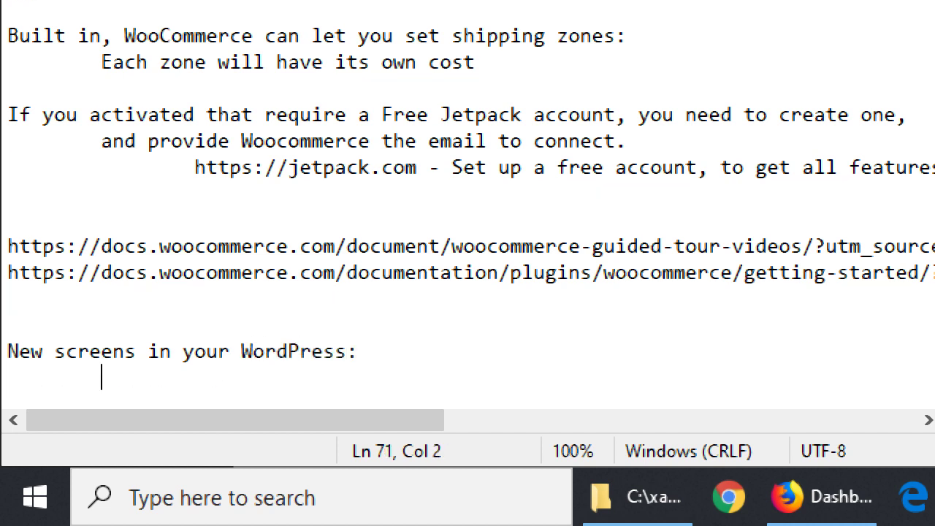
type("Dashboard >")
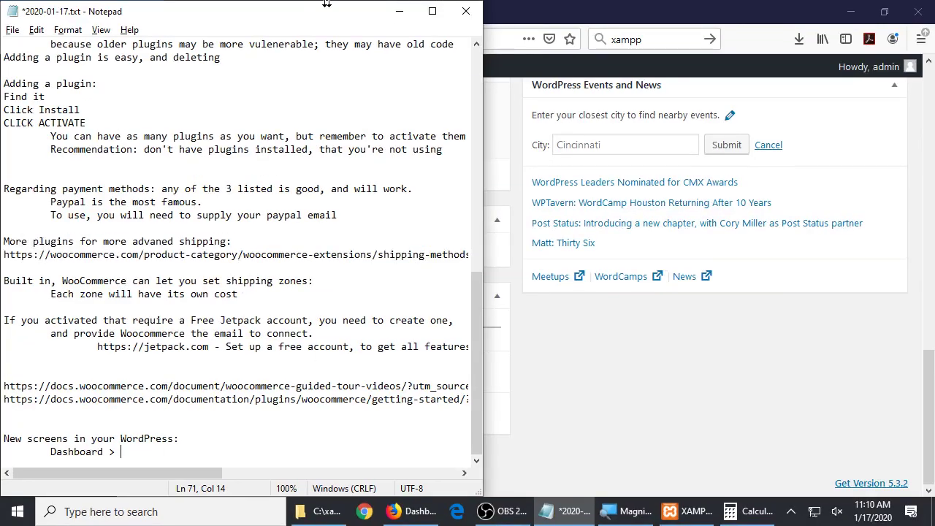
Snap Notepad to the right half with Firefox on the left, and return to the entry
key("super+Right")
left_click(125, 73)
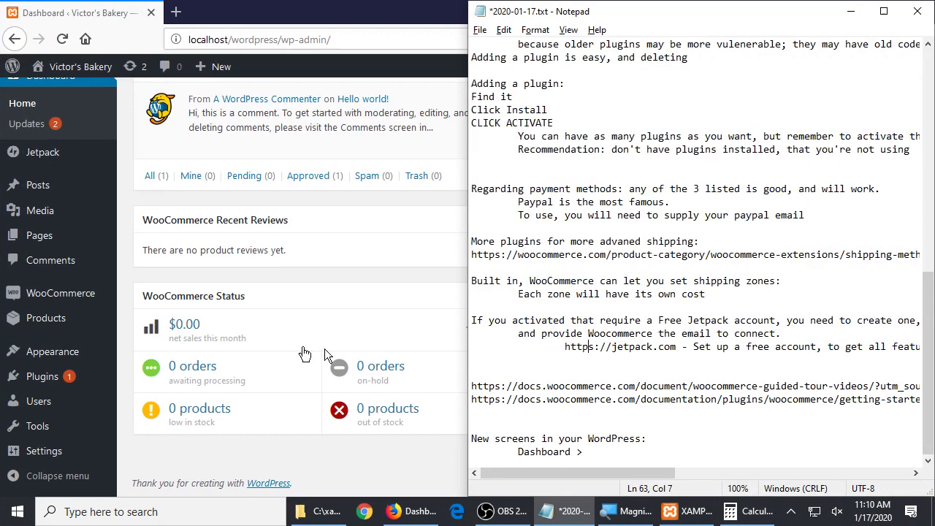
left_click(475, 374)
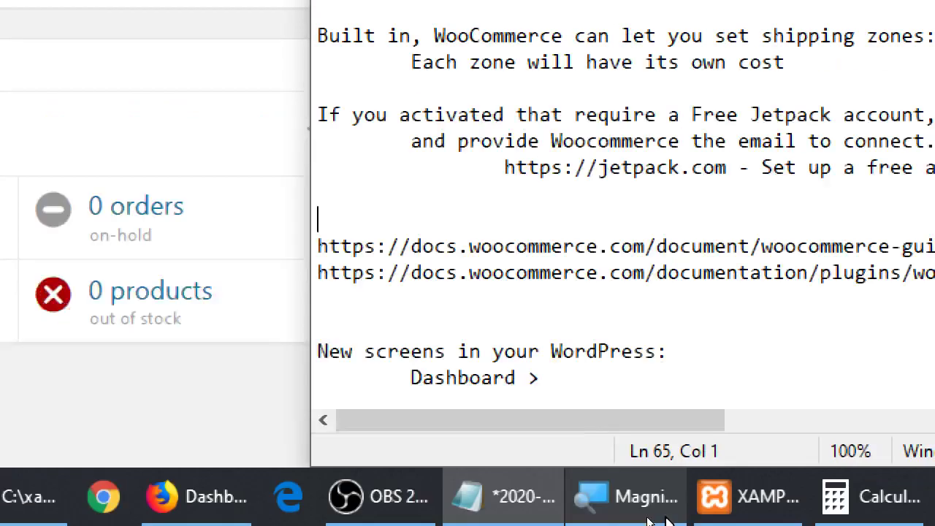
left_click(600, 376)
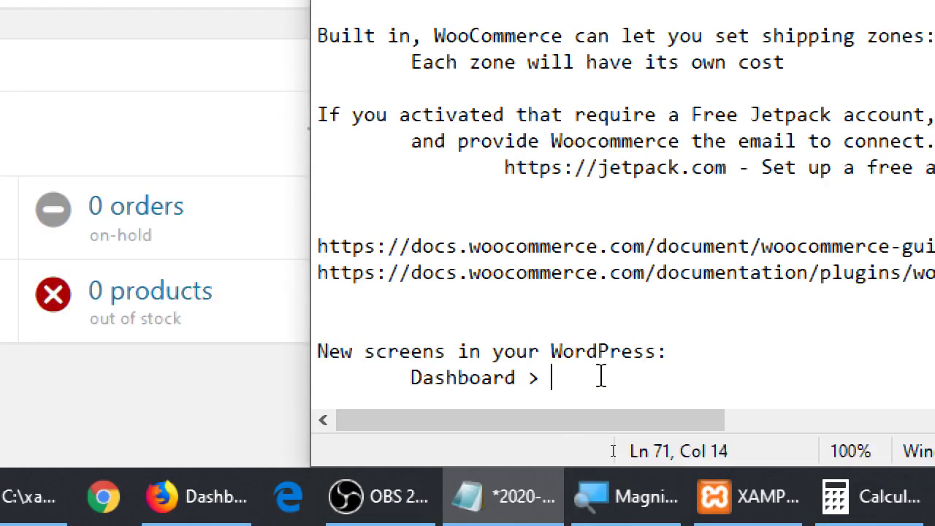
Complete the entry as 'Dashboard > Wocommerce Status box', save the notes, and return to the dashboard
type("Wocommerce STatus")
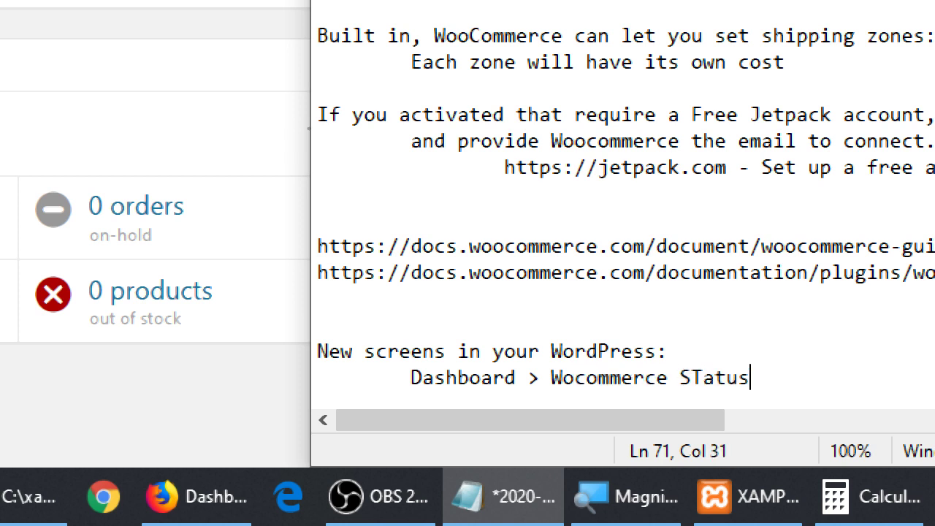
key("BackSpace")
key("BackSpace")
key("BackSpace")
key("BackSpace")
key("BackSpace")
type("tat")
key("BackSpace")
type("tus box")
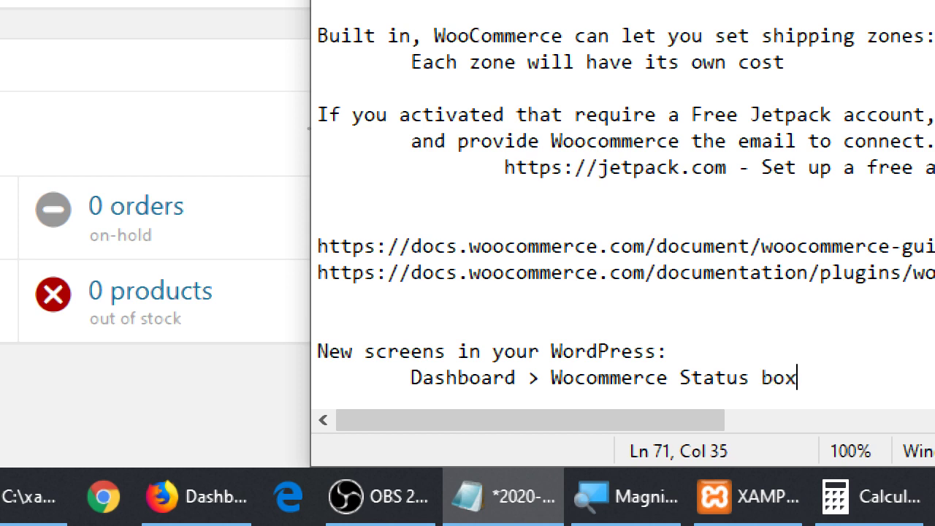
key("Return")
key("Tab")
key("ctrl+s")
key("super+minus")
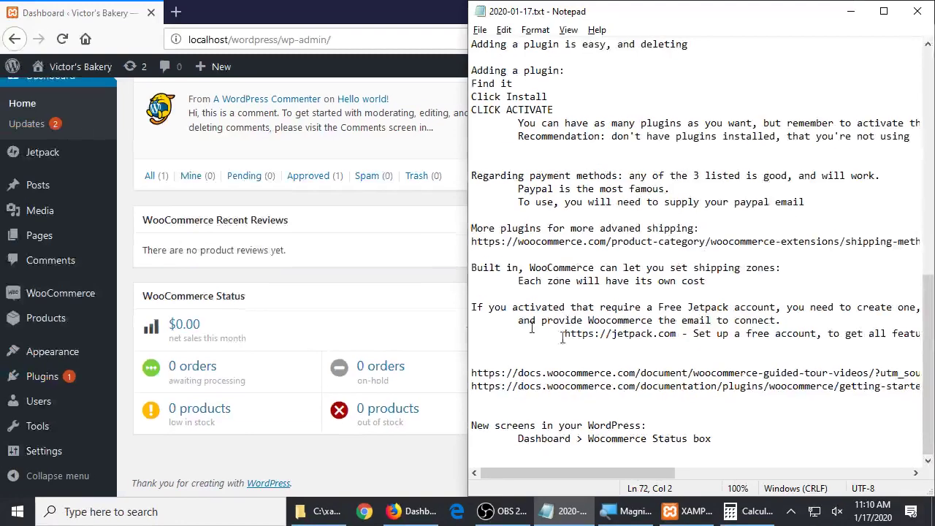
left_click(319, 275)
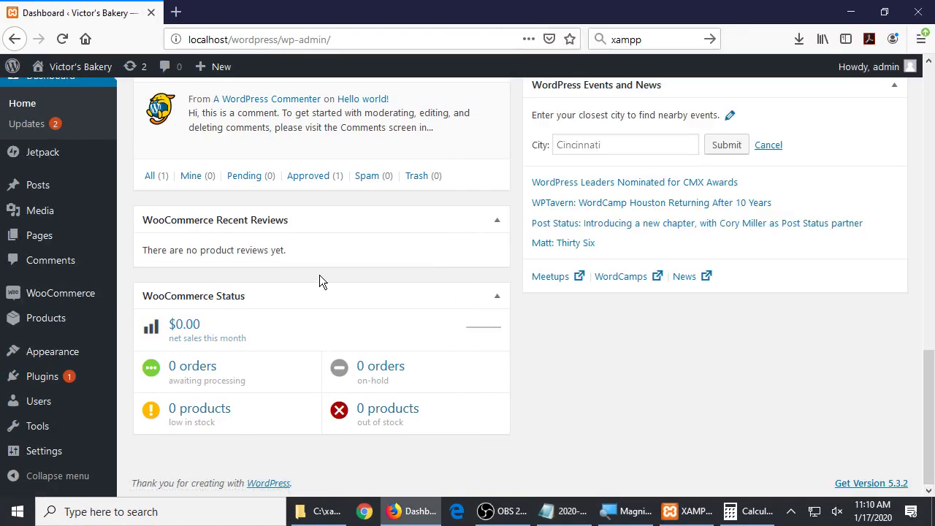
left_click(195, 328)
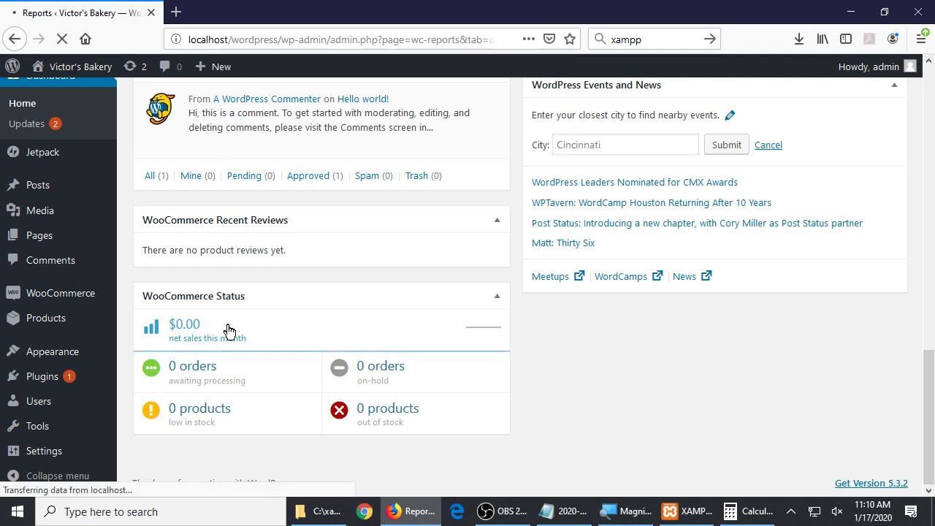
scroll(332, 330, "down", 10)
scroll(188, 88, "up", 10)
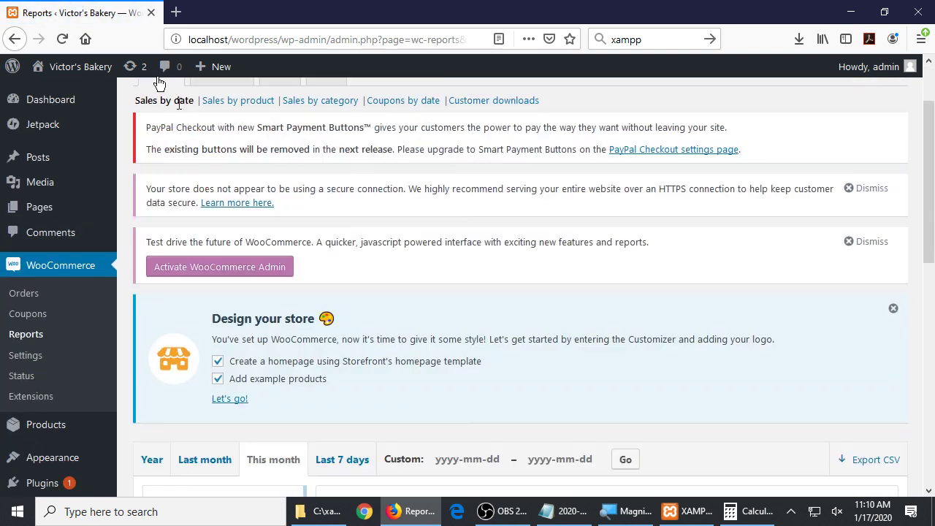
left_click(16, 41)
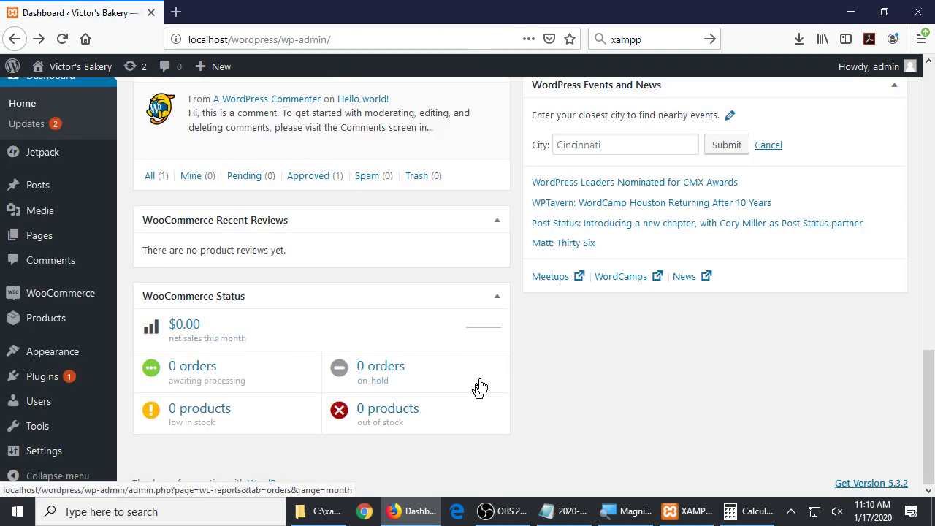
scroll(552, 392, "up", 5)
scroll(551, 391, "up", 5)
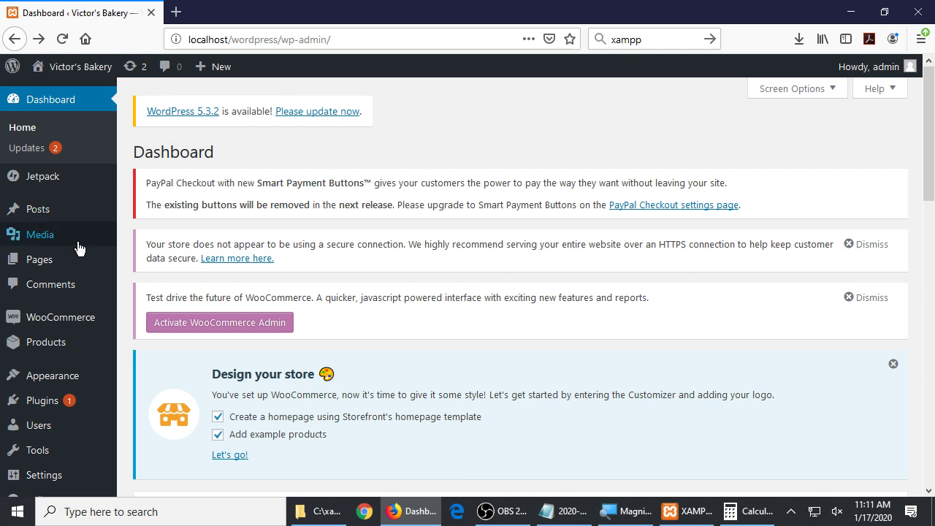
mouse_move(60, 321)
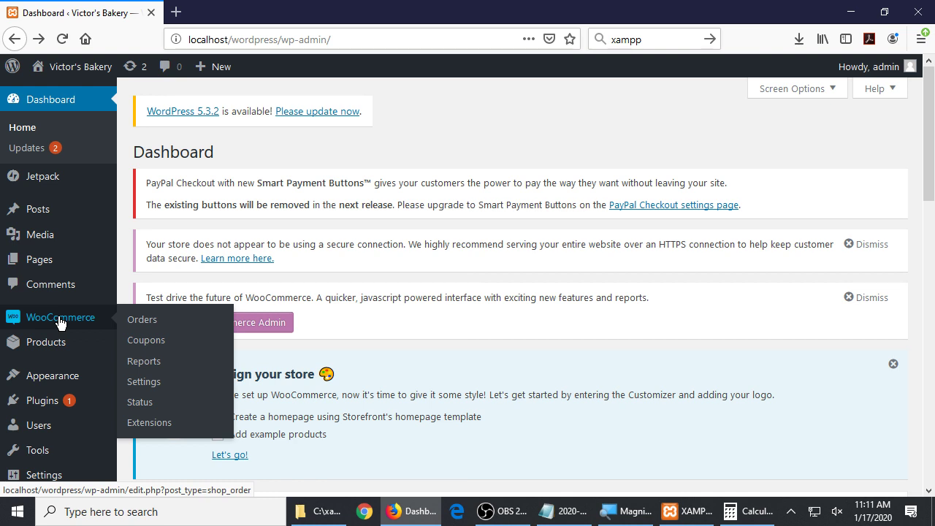
In the notes, correct 'Wocommerce' to 'WooCommerce'
key("alt+Tab")
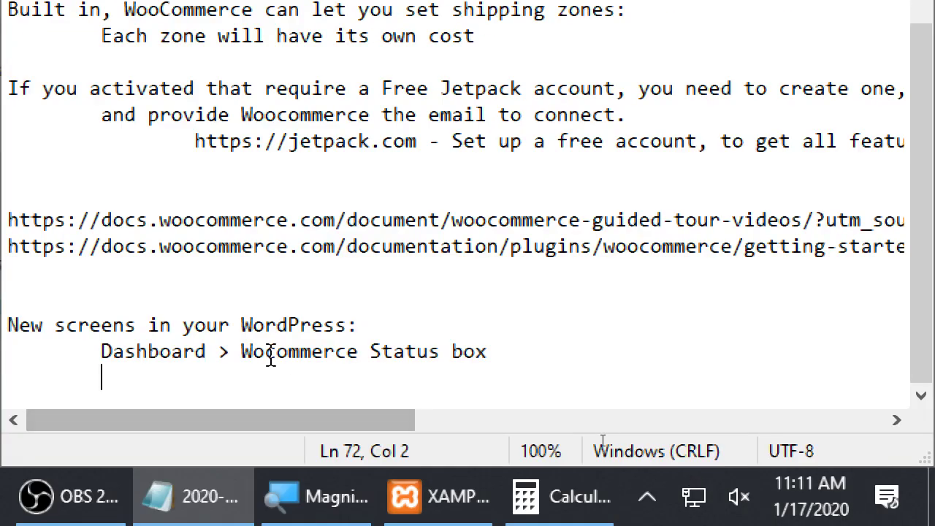
left_click(270, 357)
key("BackSpace")
type("o")
key("shift+Right")
type("C")
key("End")
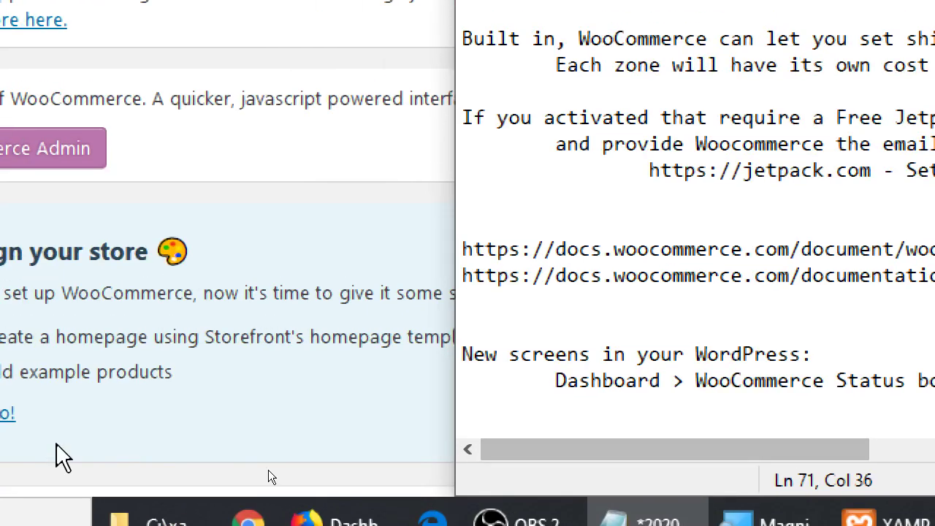
Add indented lines 'Left menu > WooCommerce link' and 'Left menu > Products link', then save
key("Return")
key("Tab")
type("Left m")
type("enu > W")
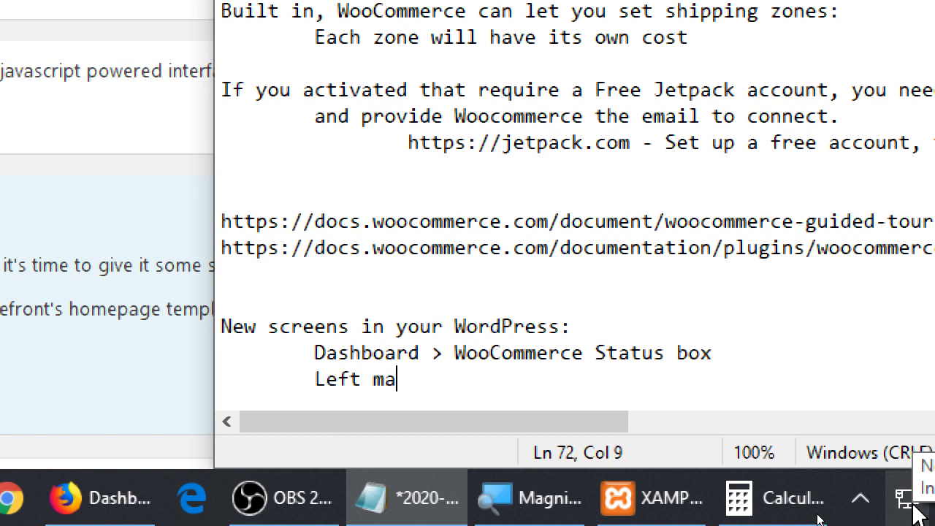
type("oo")
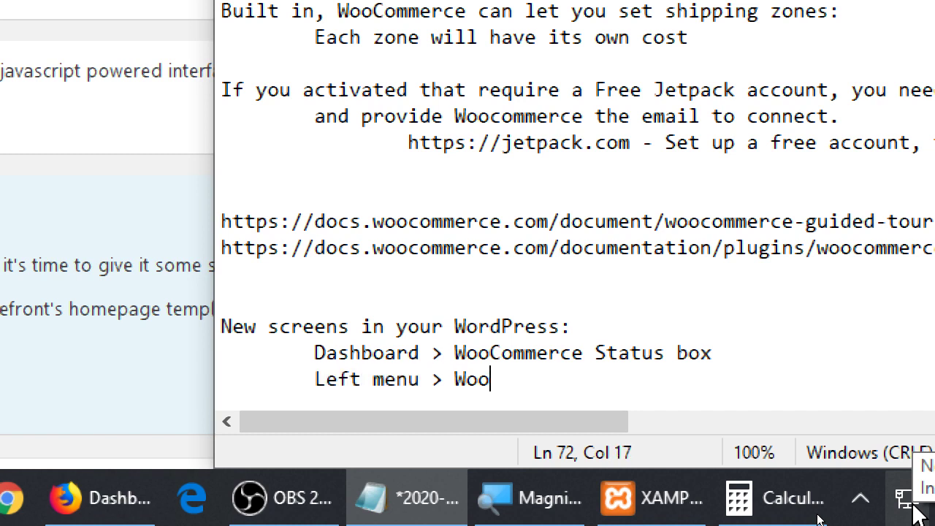
type("Commerce link")
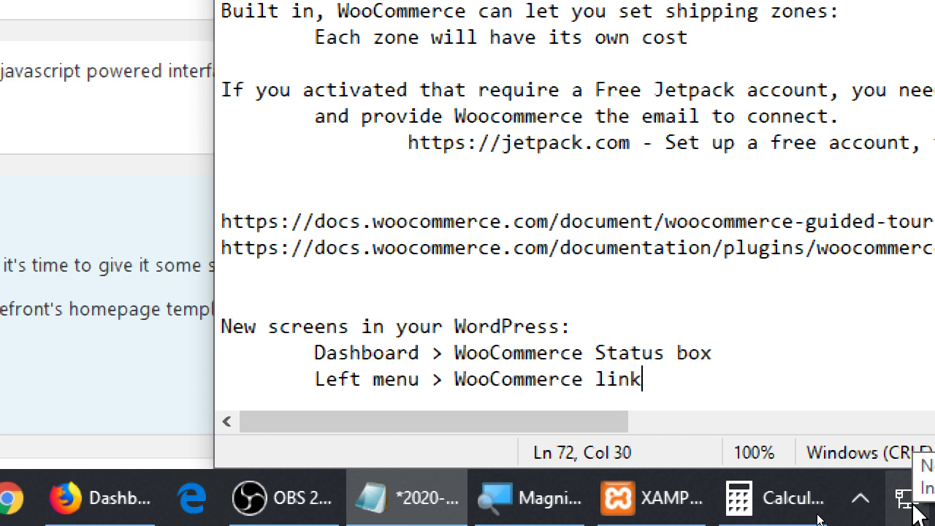
key("Return")
key("Tab")
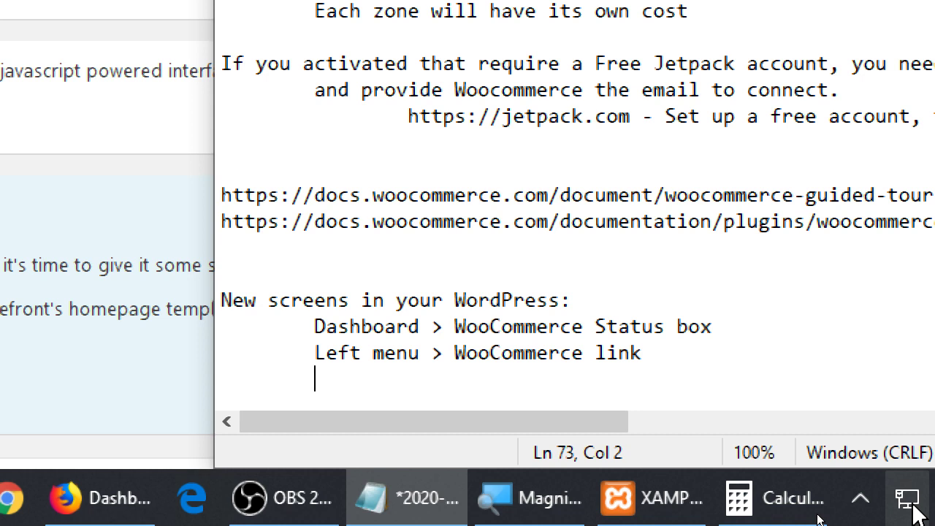
type("Left men")
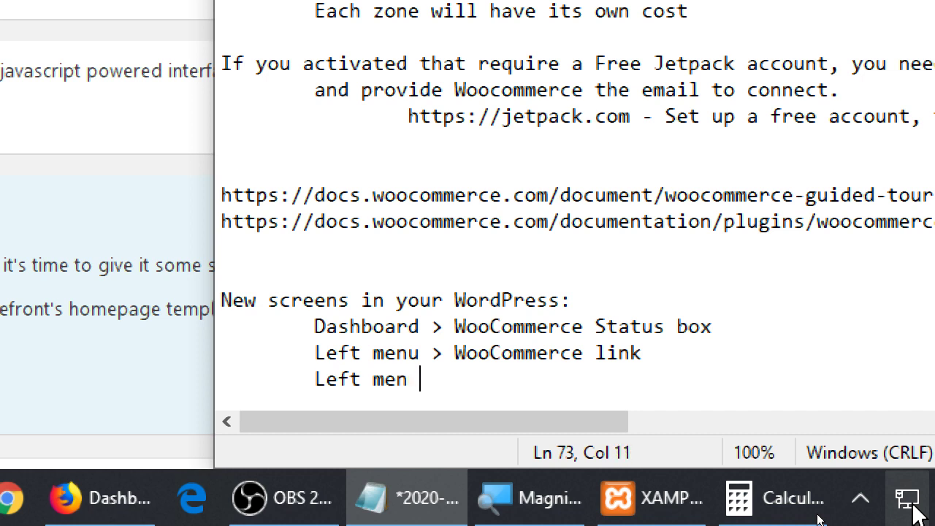
key("BackSpace")
type("u > Products link")
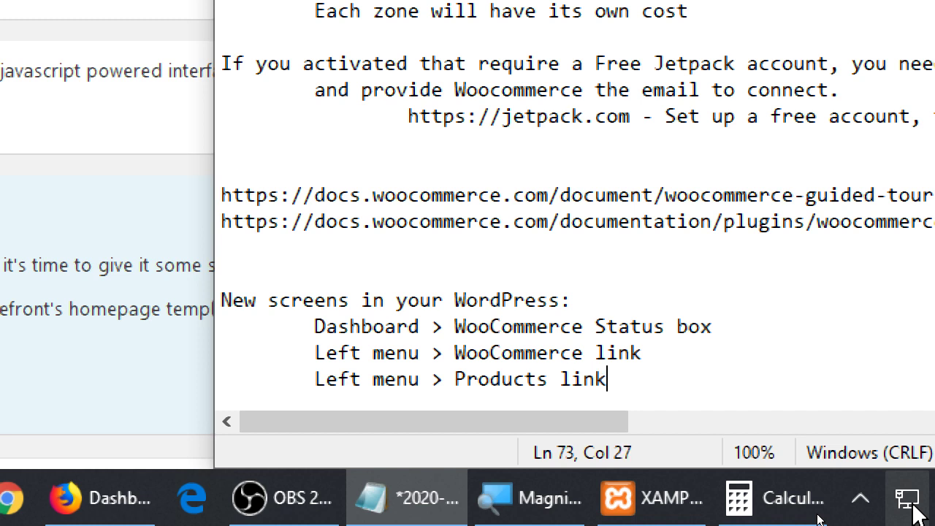
key("ctrl+s")
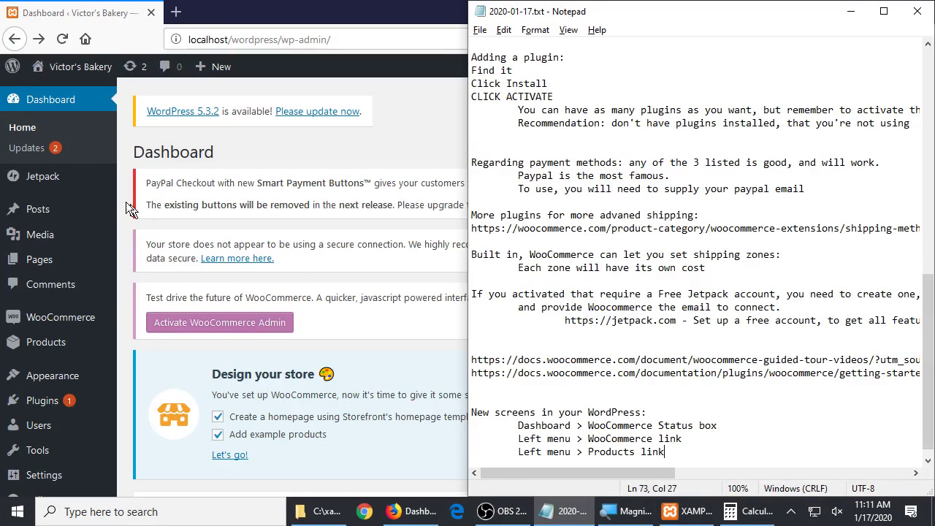
Go from the Dashboard to Pages > All Pages and scroll through the six listed pages
left_click(127, 206)
mouse_move(76, 351)
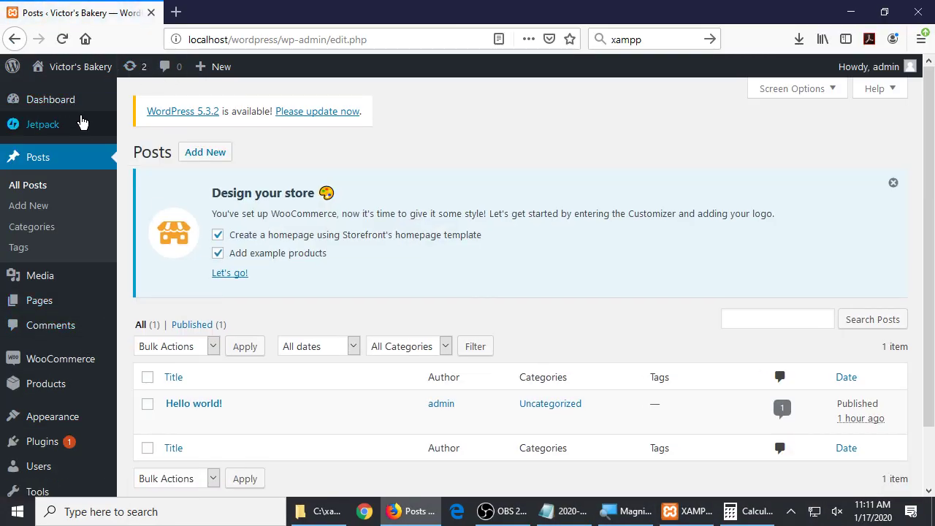
left_click(79, 101)
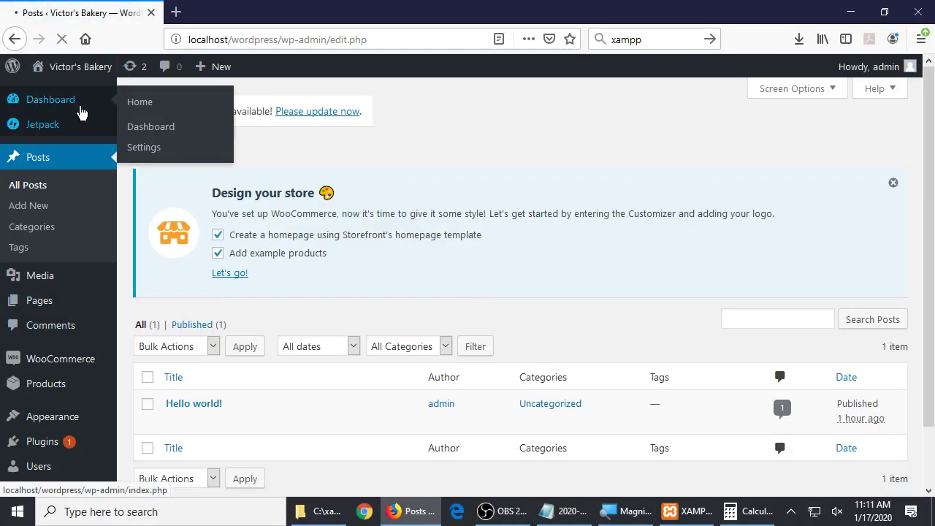
scroll(228, 371, "down", 3)
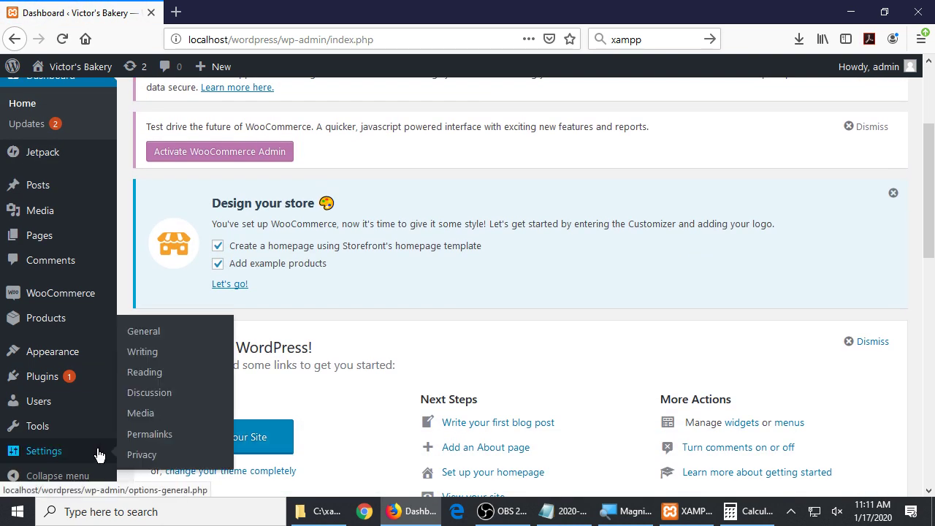
mouse_move(81, 397)
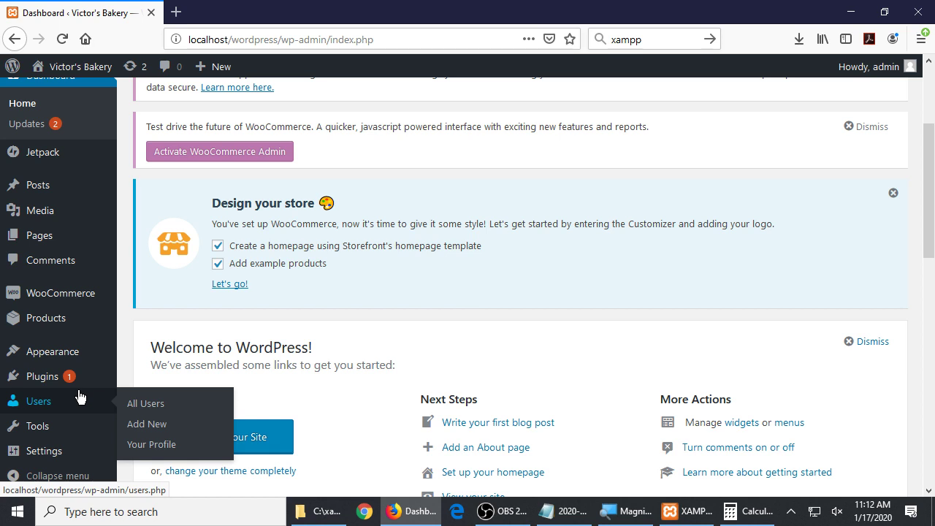
mouse_move(38, 243)
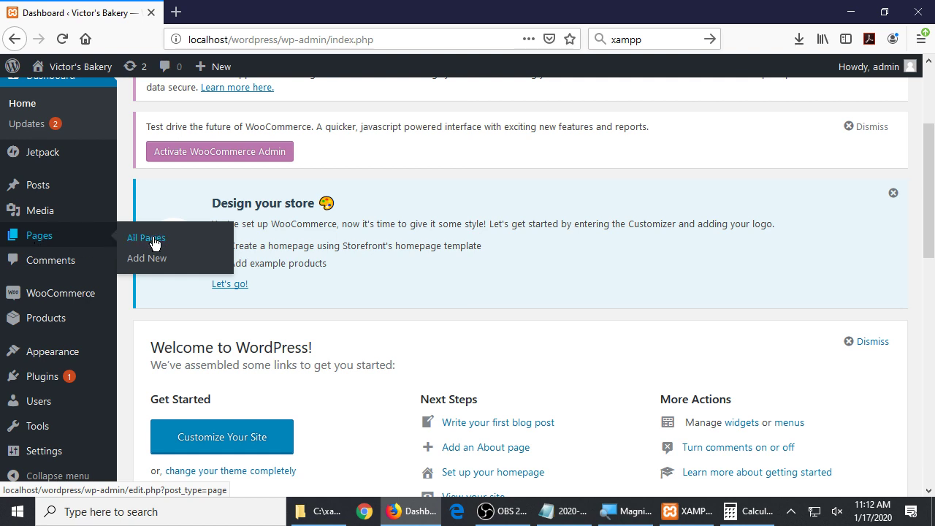
left_click(63, 242)
scroll(464, 308, "down", 2)
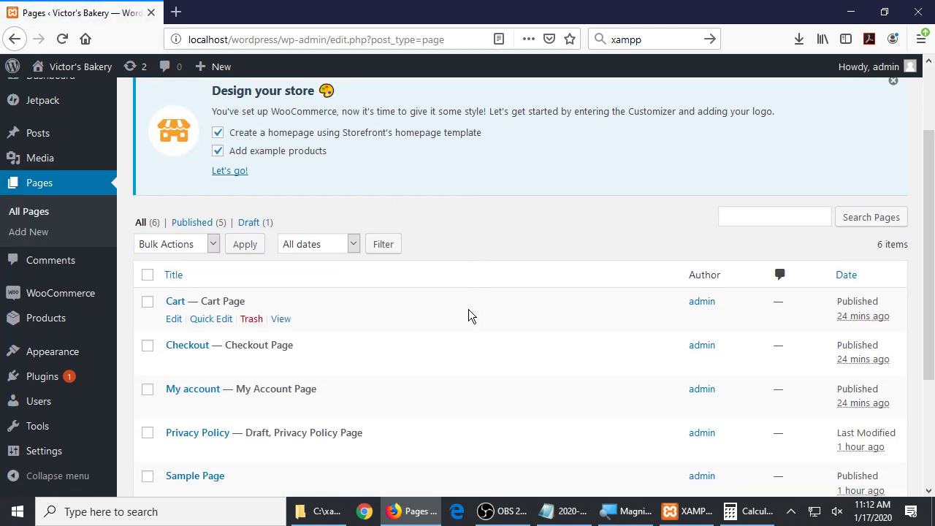
scroll(483, 312, "down", 2)
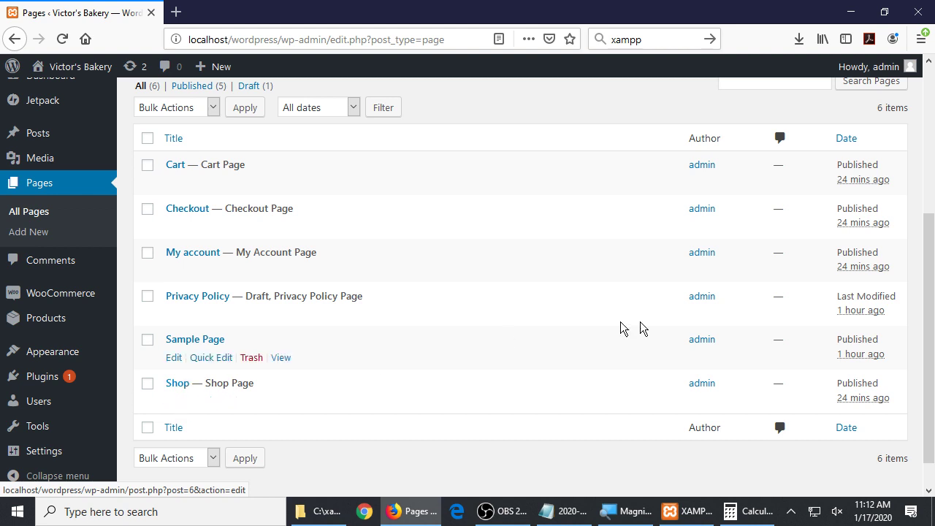
Start an indented 'Pages >' note line and try pasting the copied page titles, then undo it
left_click(561, 517)
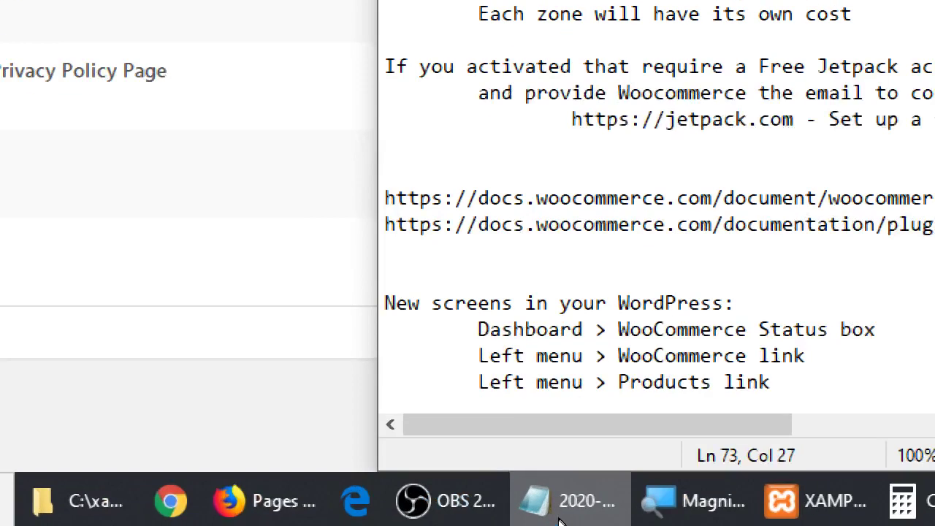
key("Return")
key("Tab")
type("Pages >")
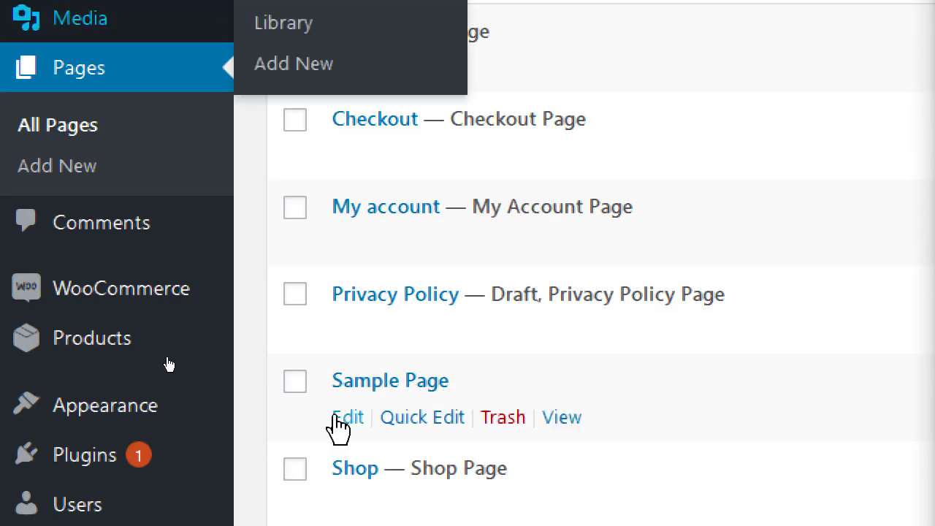
left_click_drag(537, 475, 330, 18)
key("alt+Tab")
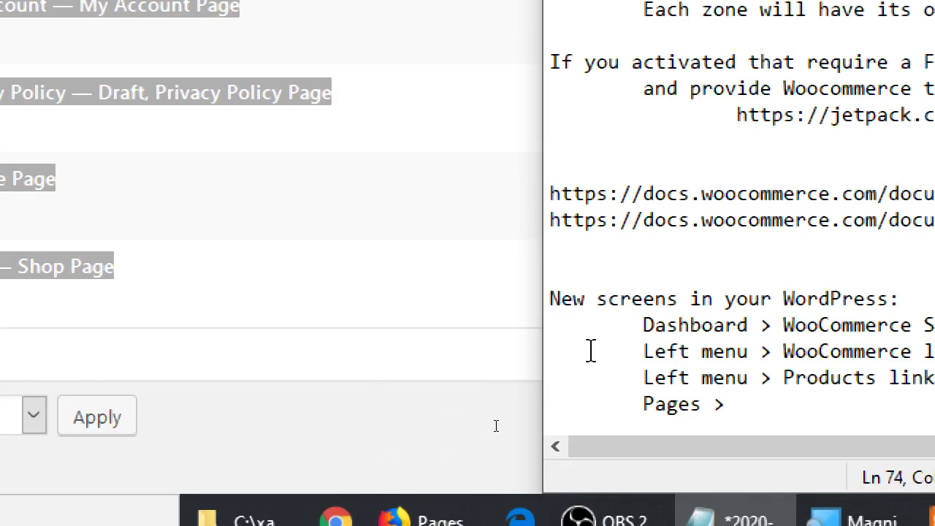
key("Return")
key("ctrl+v")
key("ctrl+z")
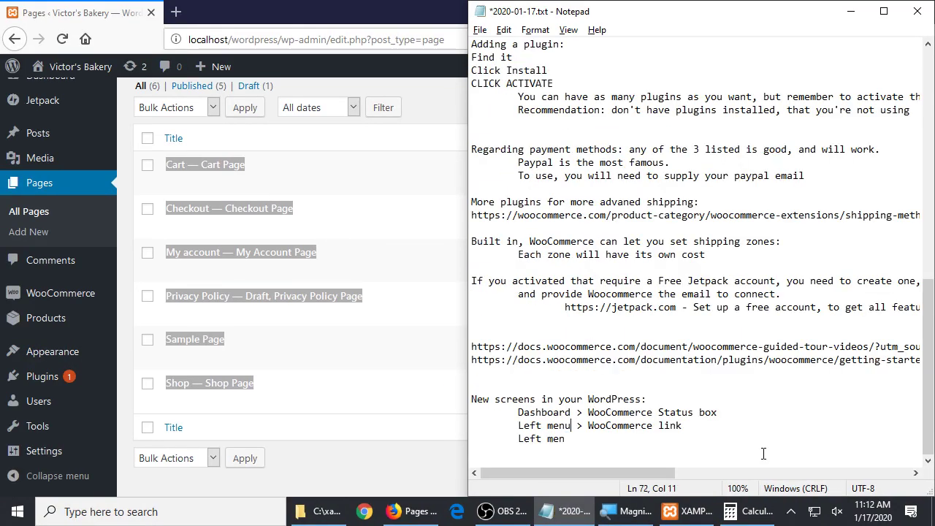
Type '> Cart/Checkout/My account/Shop' on the new line and save the notes
type("> Cart/Checkout/My ")
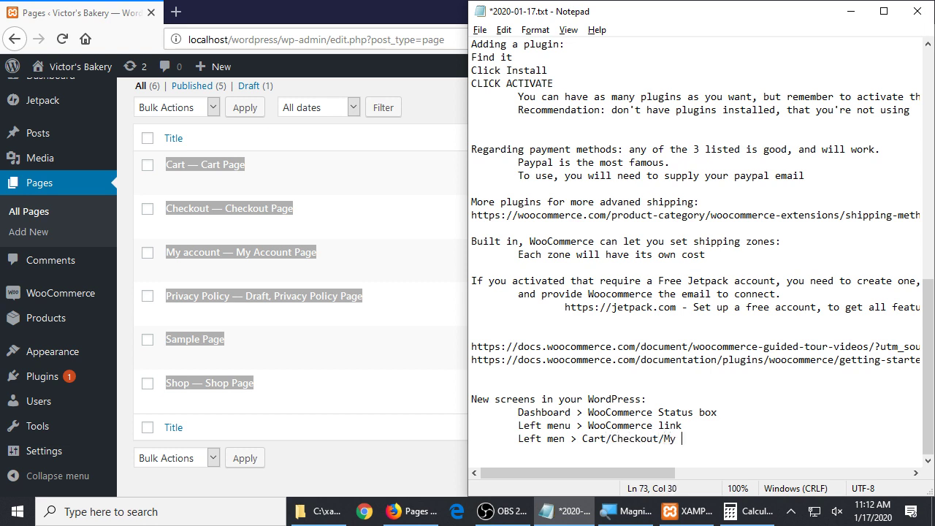
type("account/Shop")
key("ctrl+s")
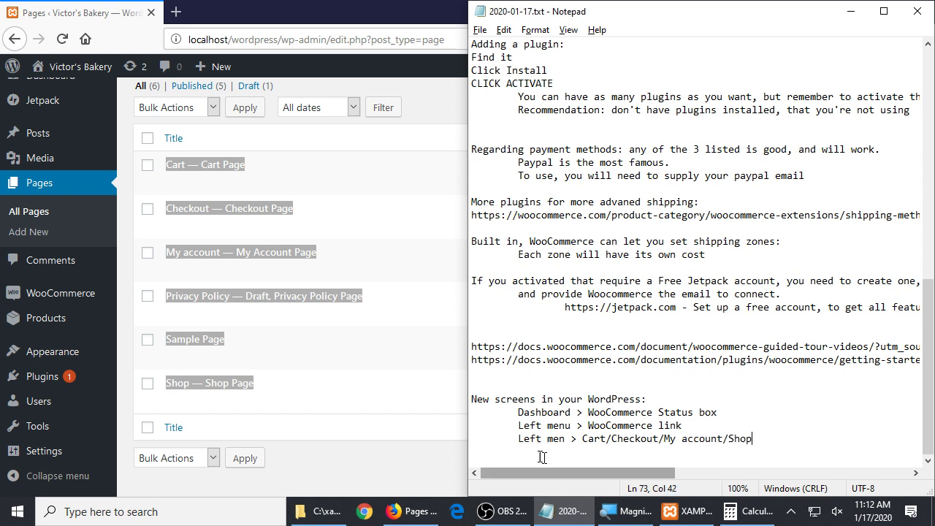
left_click(412, 453)
key("alt+Tab")
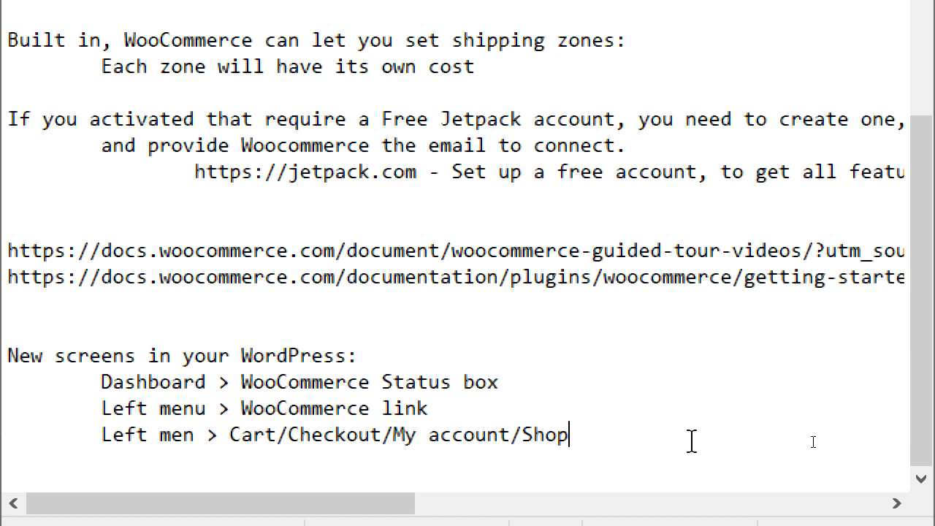
key("ctrl+Left")
key("ctrl+Left")
key("ctrl+Left")
key("ctrl+Left")
key("ctrl+Left")
key("ctrl+Left")
key("ctrl+Left")
key("ctrl+Left")
key("ctrl+Left")
key("ctrl+Left")
key("ctrl+Left")
key("ctrl+Right")
key("ctrl+Right")
key("ctrl+Right")
key("ctrl+Right")
key("ctrl+Right")
key("ctrl+Right")
key("ctrl+Right")
key("ctrl+Right")
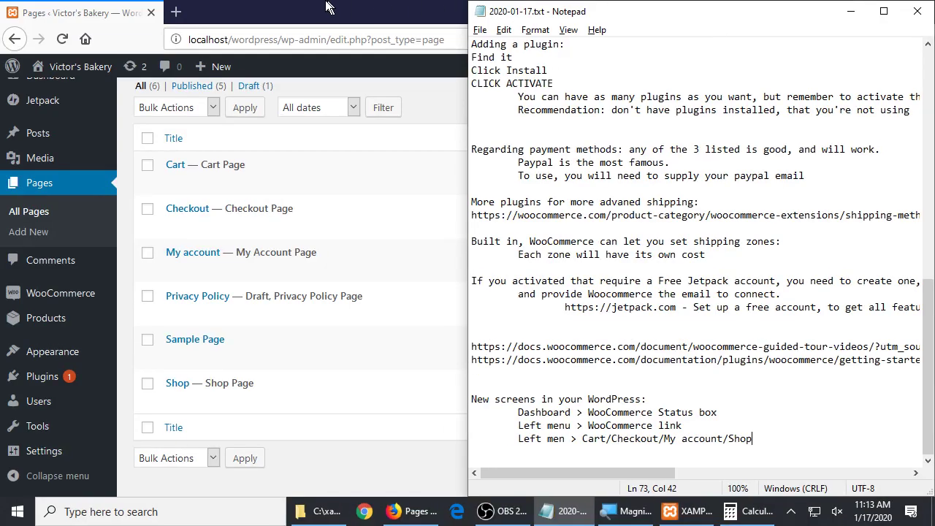
Open Plugins > Installed Plugins and scroll down the list
left_click(235, 296)
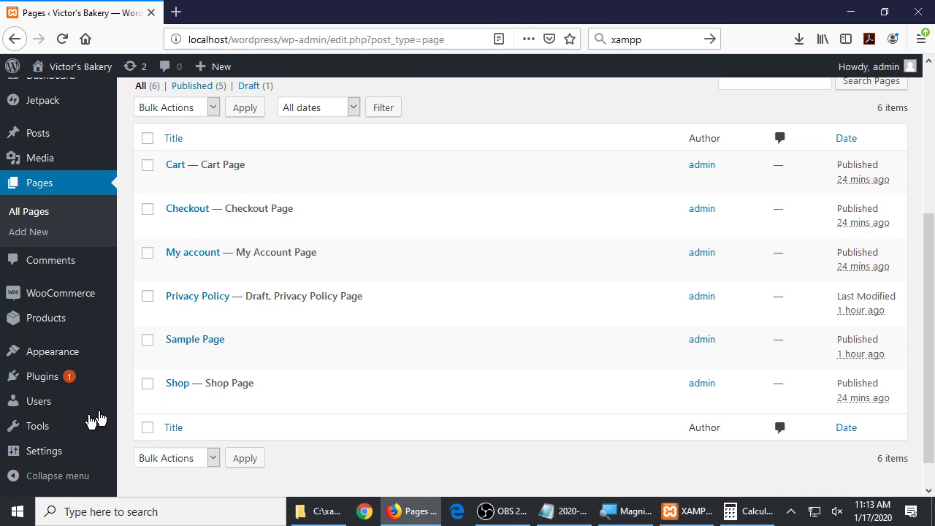
mouse_move(44, 344)
mouse_move(42, 380)
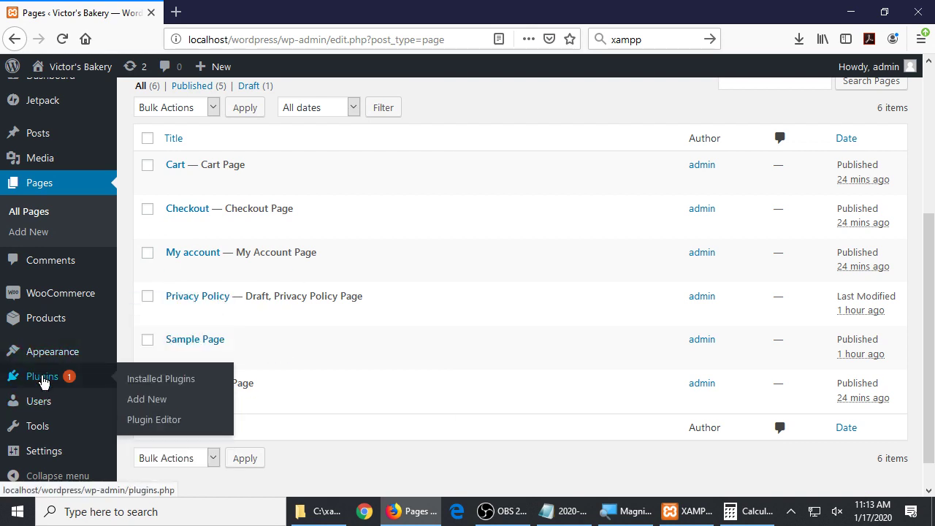
left_click(161, 379)
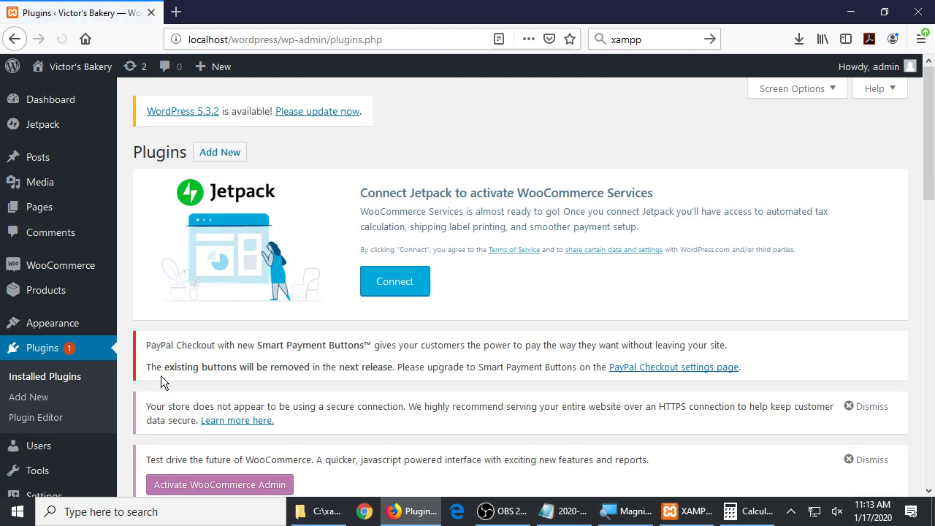
scroll(162, 368, "down", 5)
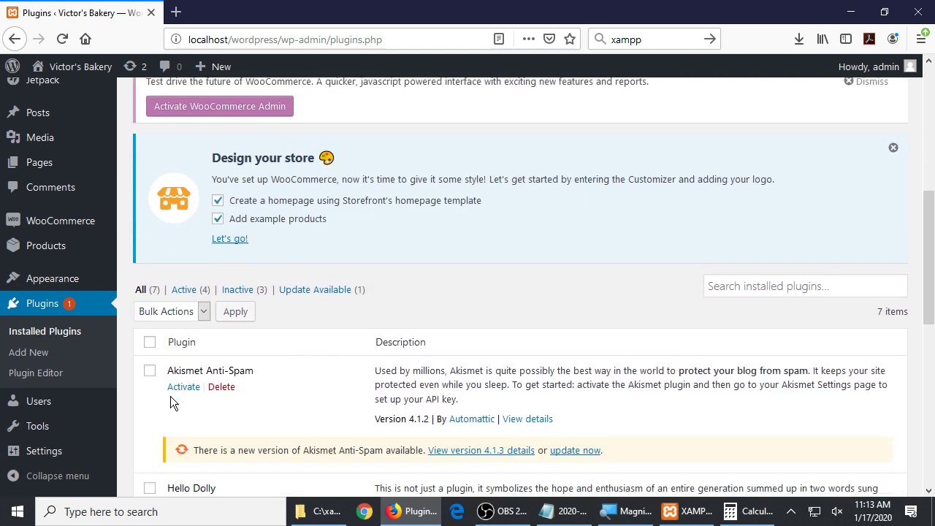
scroll(170, 396, "down", 8)
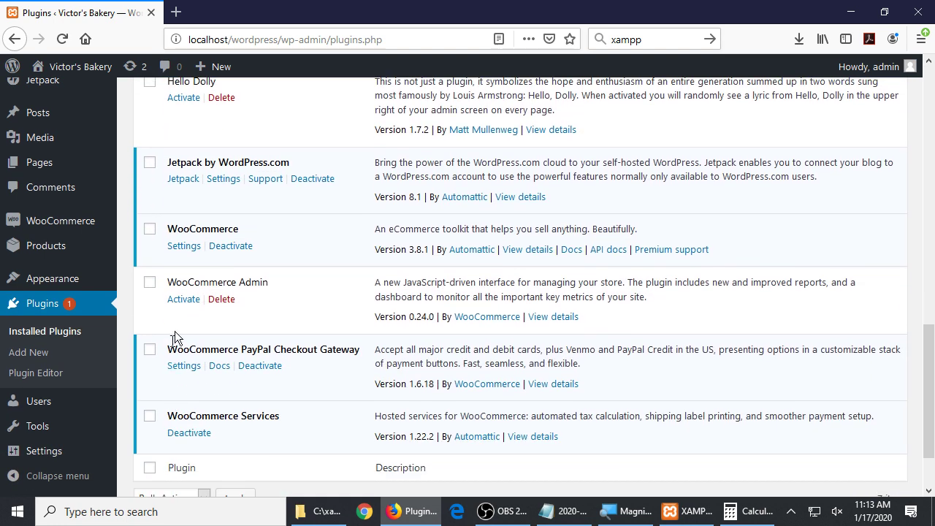
Highlight the WooCommerce, Jetpack, PayPal Checkout Gateway and WooCommerce Services plugin names
left_click_drag(177, 229, 258, 233)
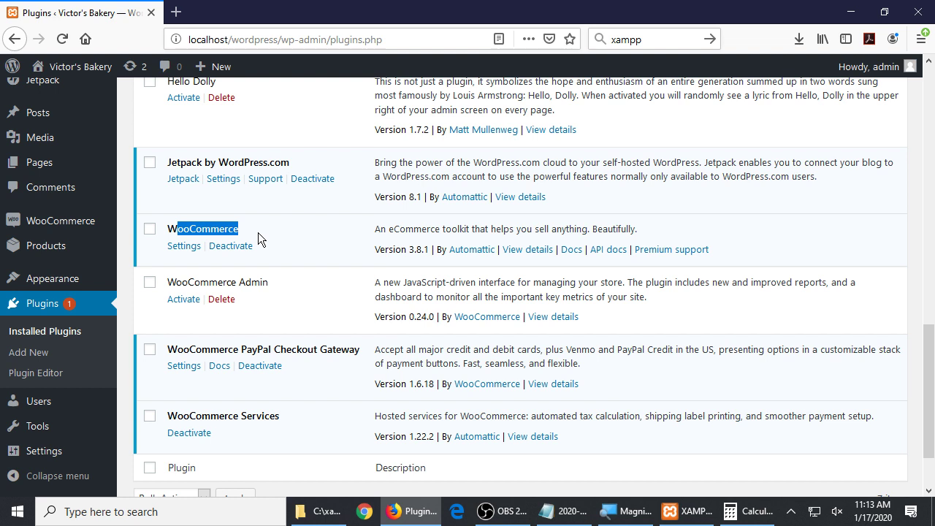
left_click_drag(180, 162, 273, 165)
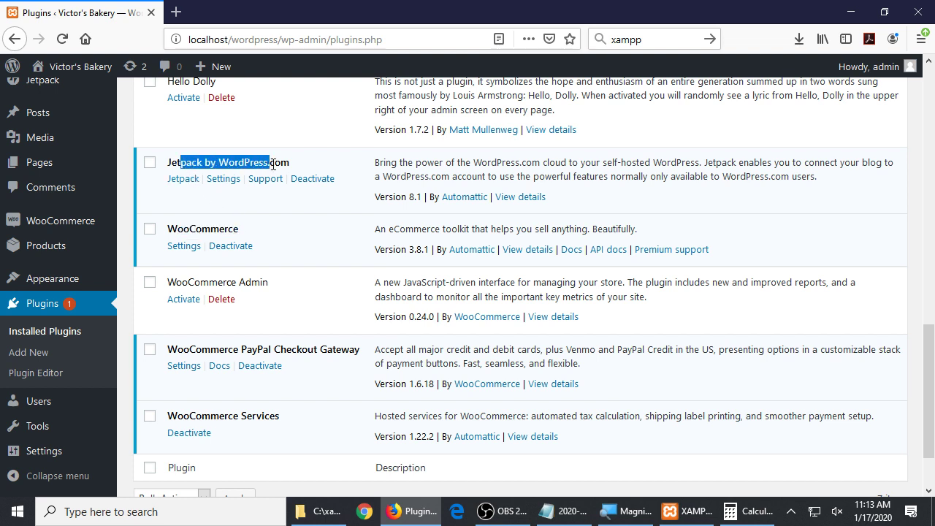
left_click_drag(195, 347, 308, 346)
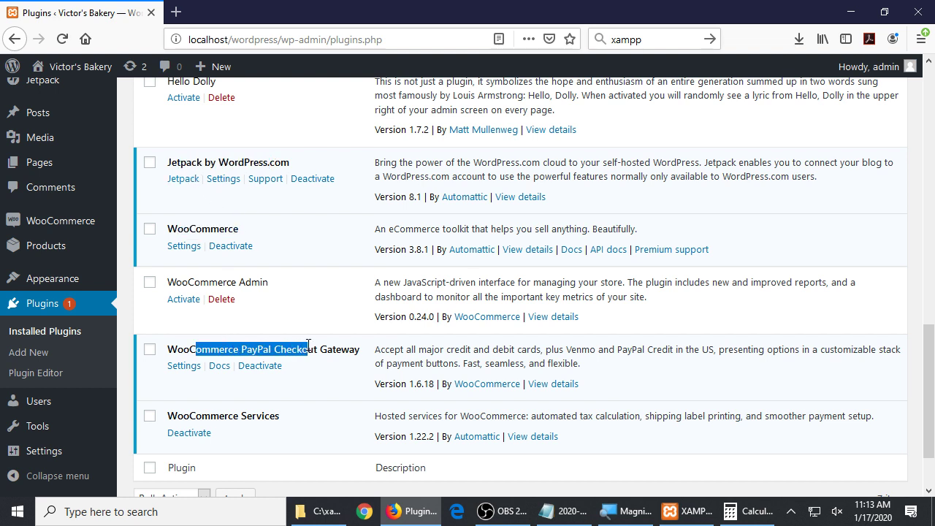
left_click_drag(176, 413, 242, 413)
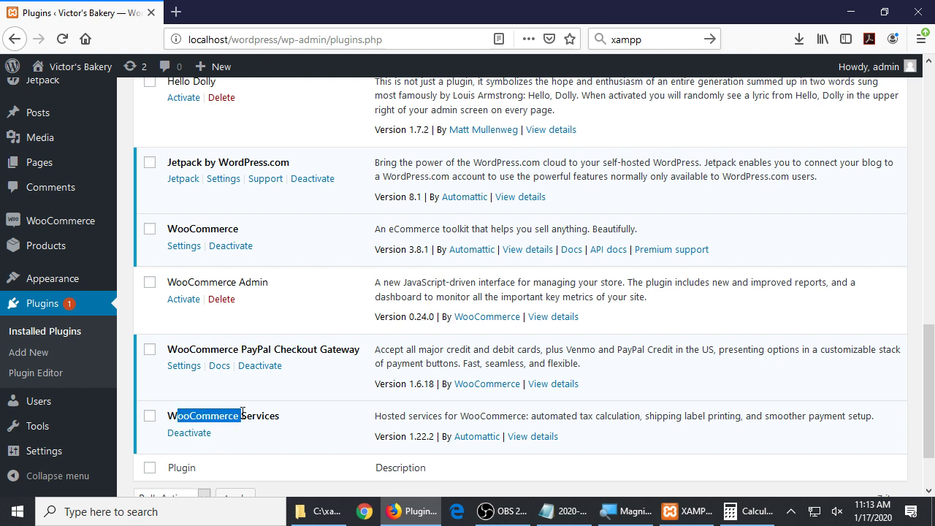
left_click(127, 241)
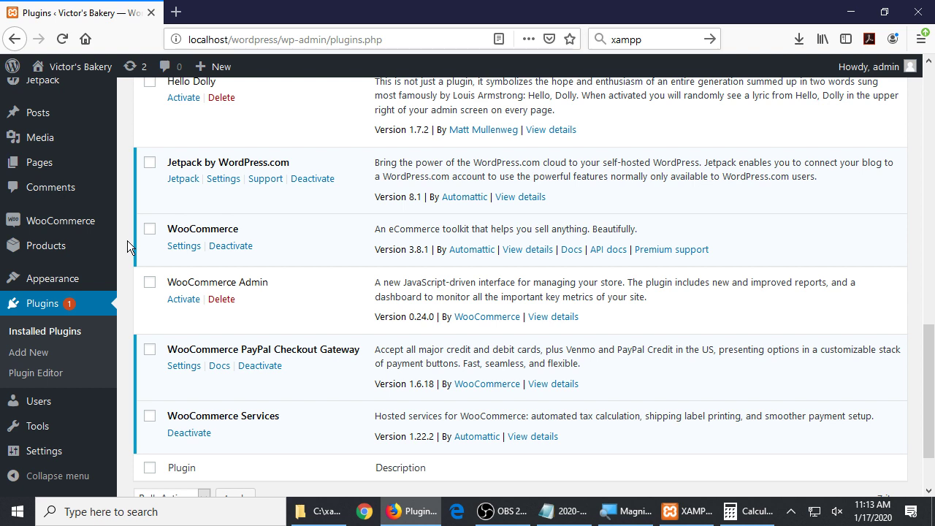
Add the indented line 'Plugins > 4 new plugins for WooCommerce' and save the notes
left_click(563, 511)
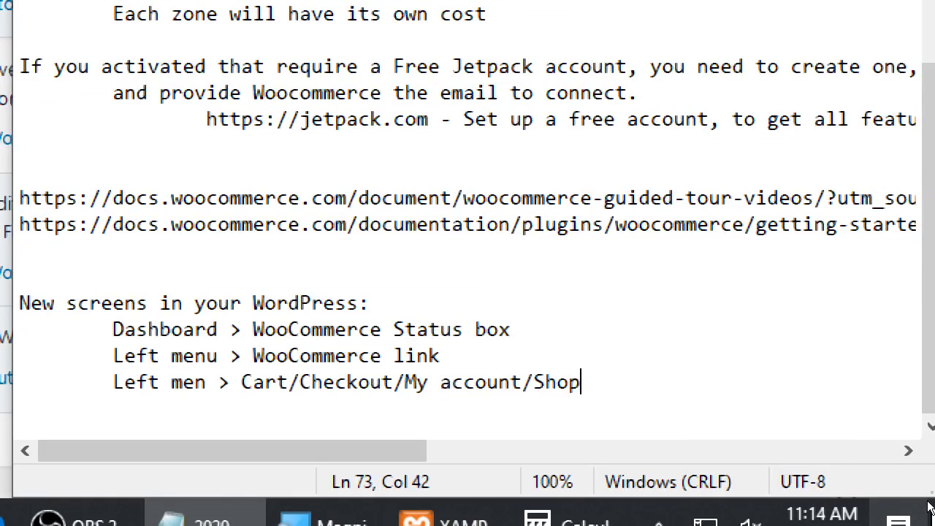
key("Return")
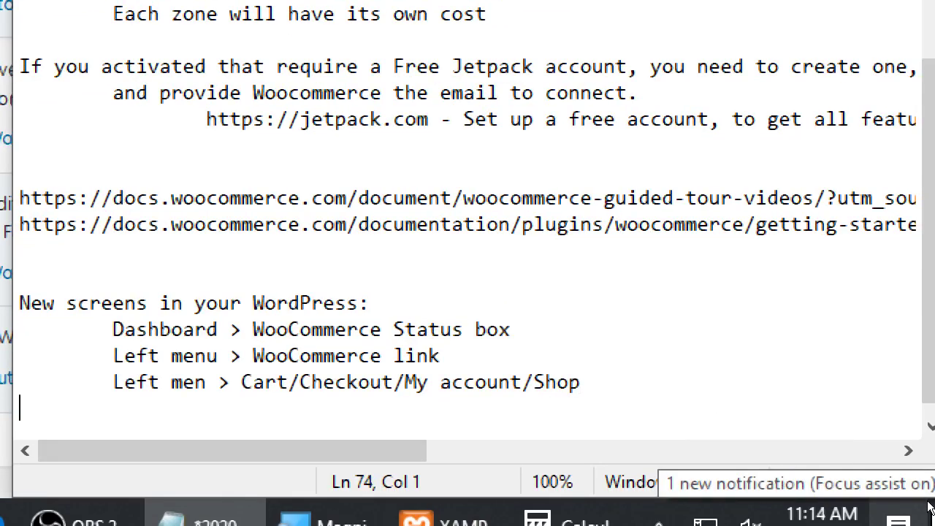
key("Tab")
type("Plugins > ")
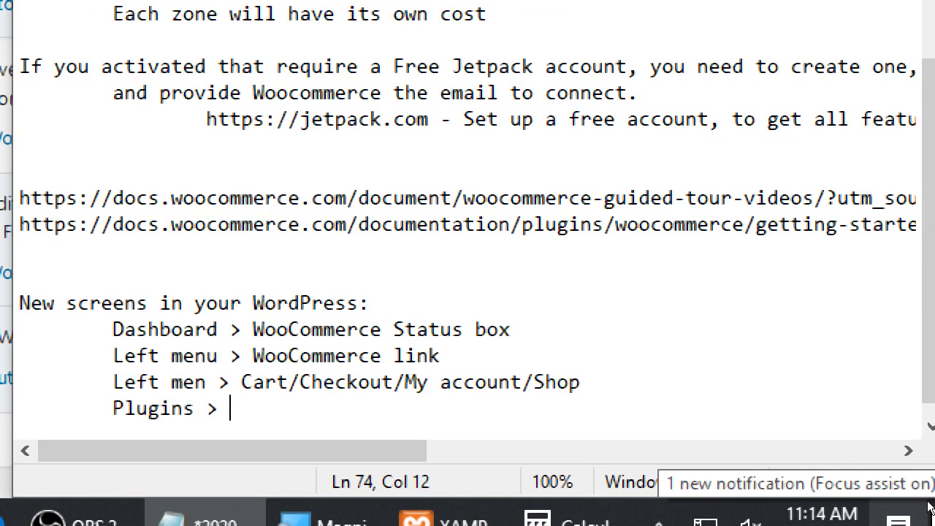
type("4 new ")
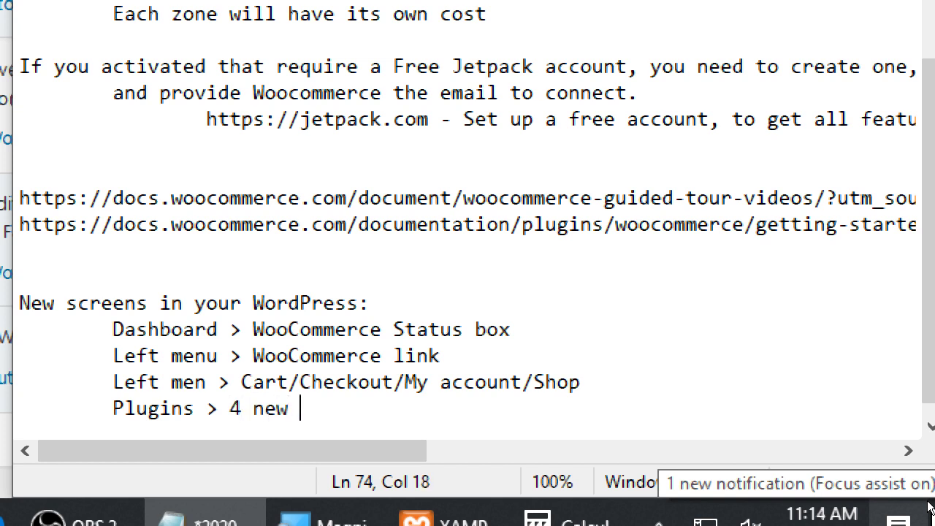
type("plugins ")
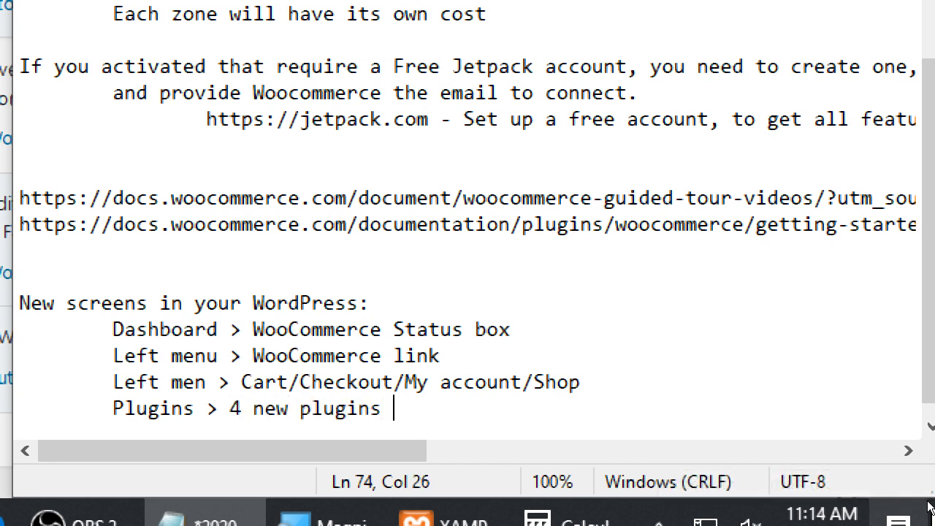
type("for WooCommerce")
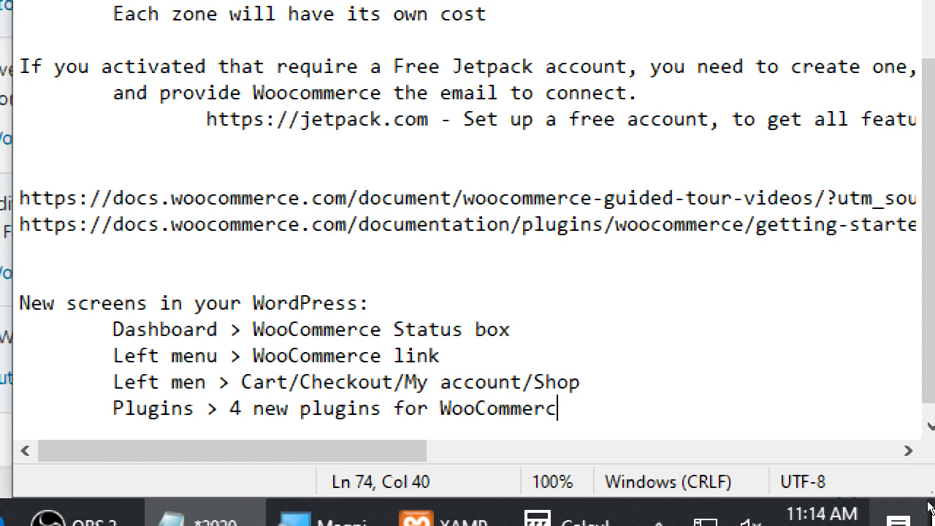
key("ctrl+s")
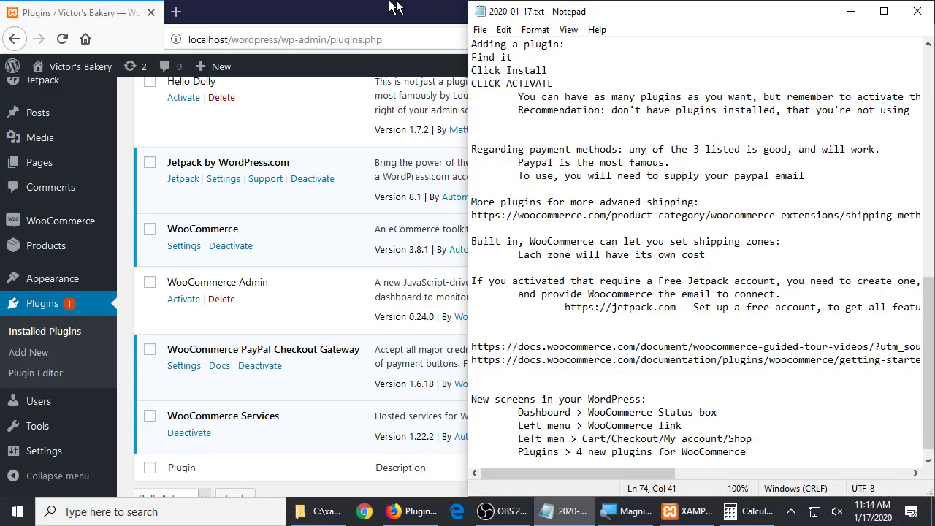
Scroll the Installed Plugins list and highlight the WooCommerce Admin plugin name
left_click(385, 6)
scroll(384, 130, "up", 5)
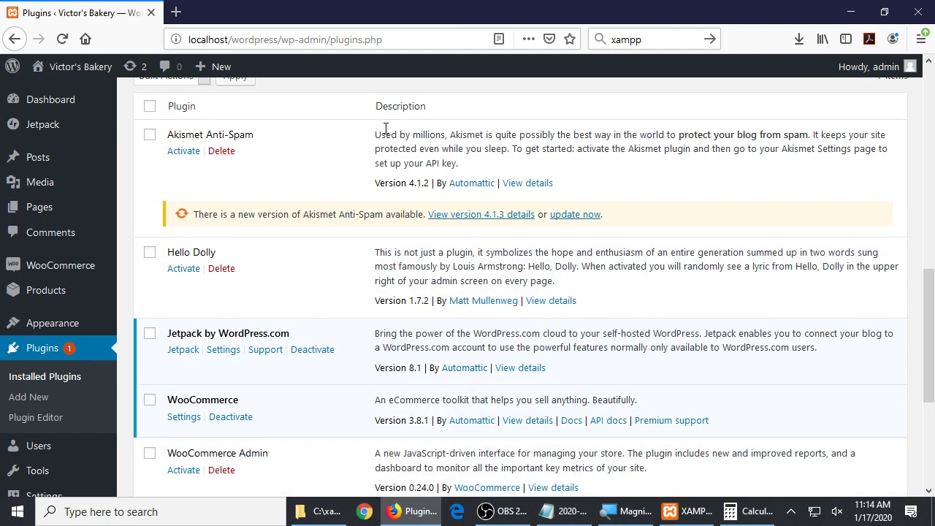
scroll(422, 286, "down", 3)
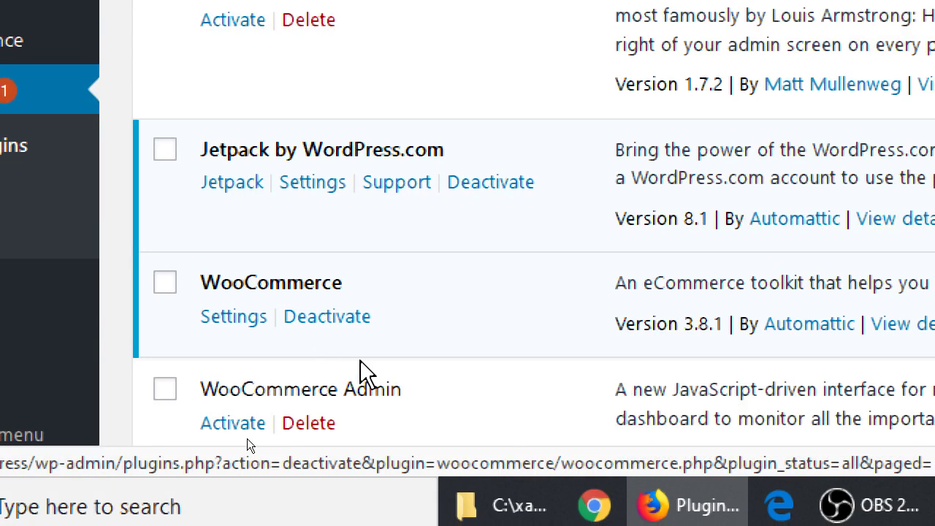
scroll(358, 369, "down", 1)
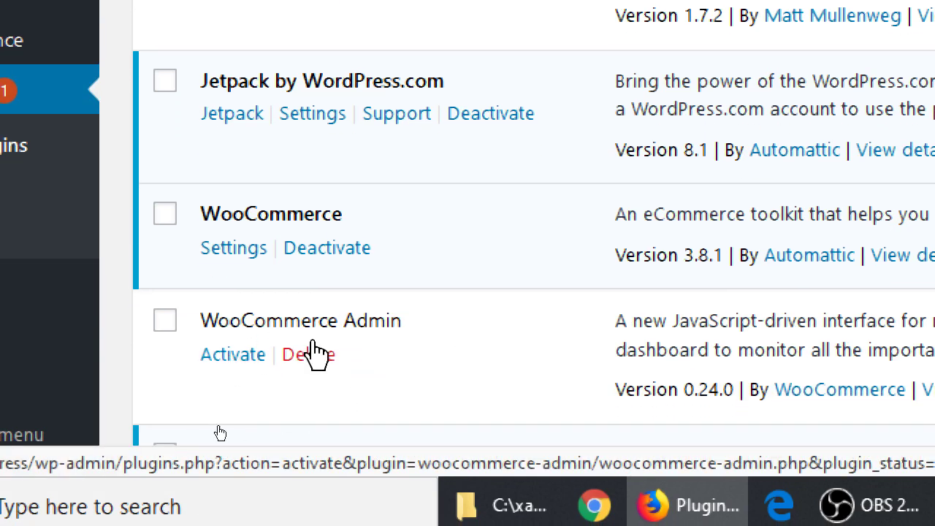
left_click_drag(231, 328, 363, 335)
left_click(366, 332)
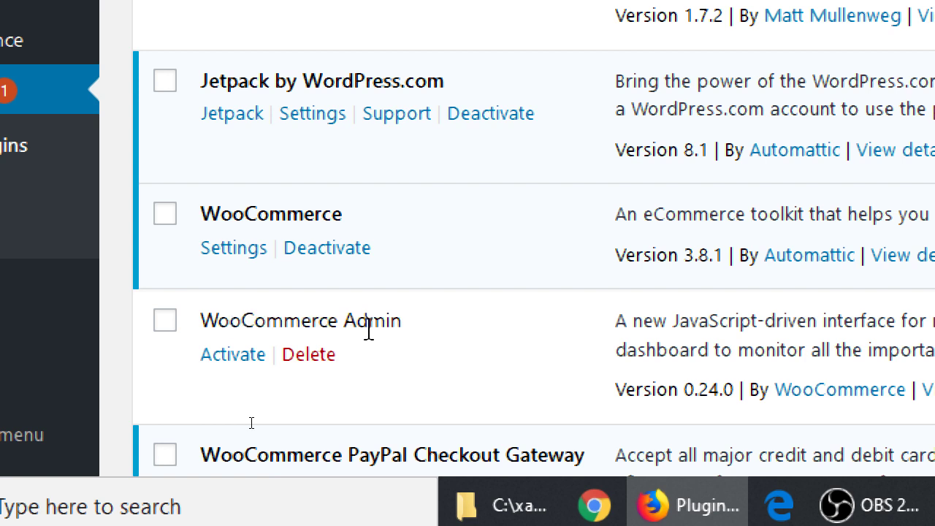
Highlight the Hello Dolly plugin, then switch back to the 2020-01-17.txt notes
scroll(367, 328, "down", 3)
scroll(394, 325, "up", 5)
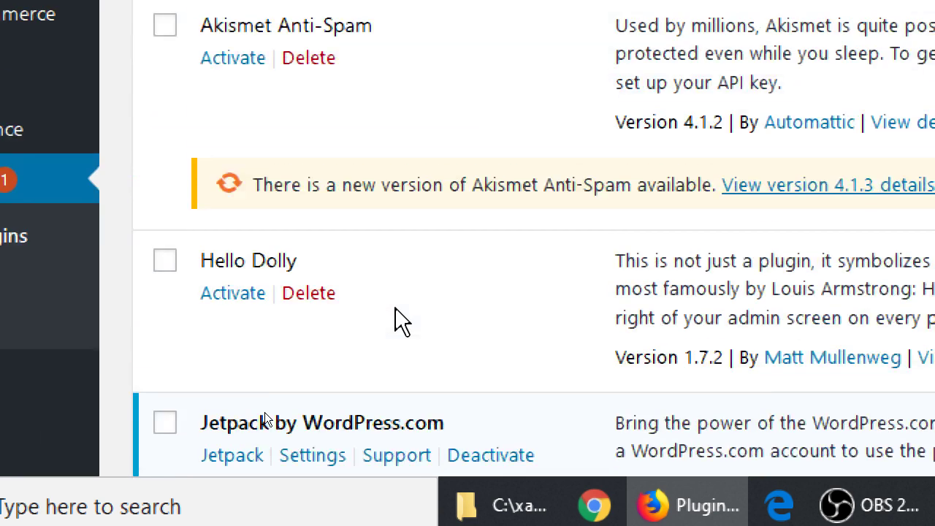
left_click_drag(203, 398, 284, 388)
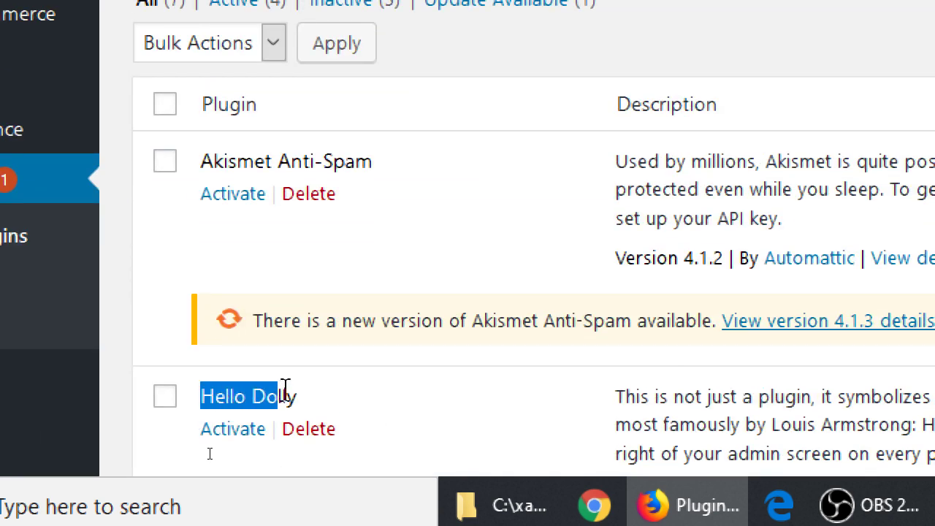
left_click(287, 389)
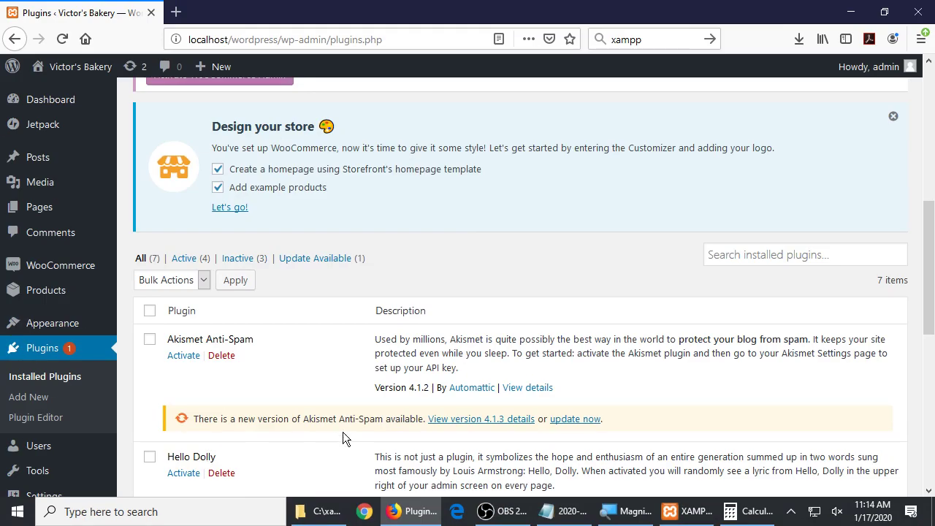
scroll(350, 432, "down", 3)
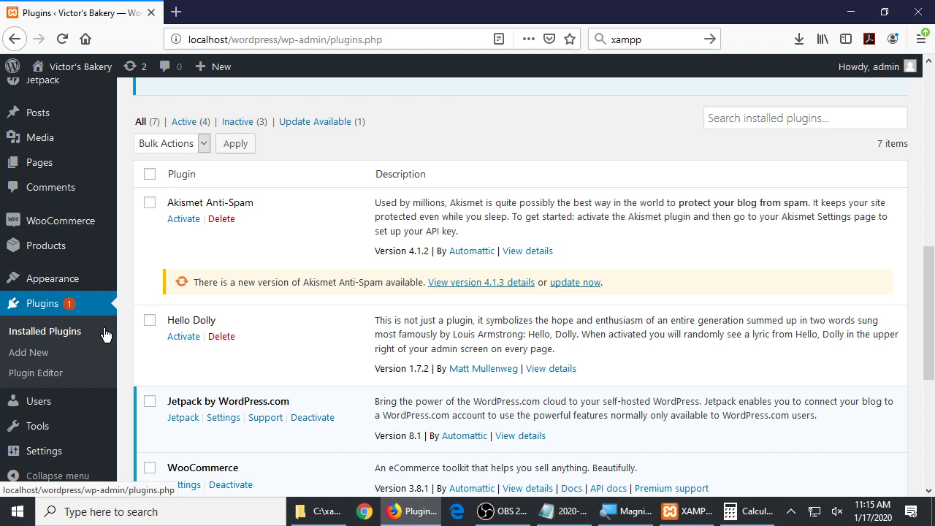
key("alt+Tab")
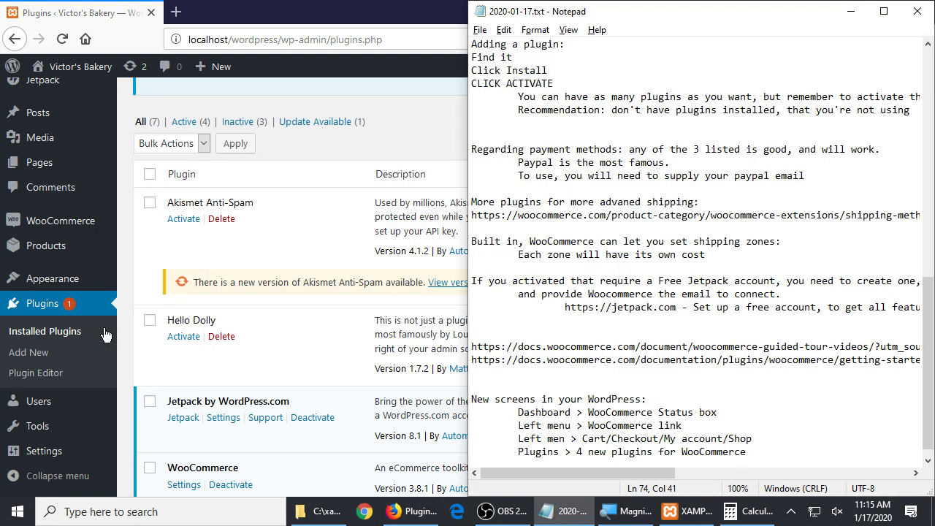
left_click(105, 334)
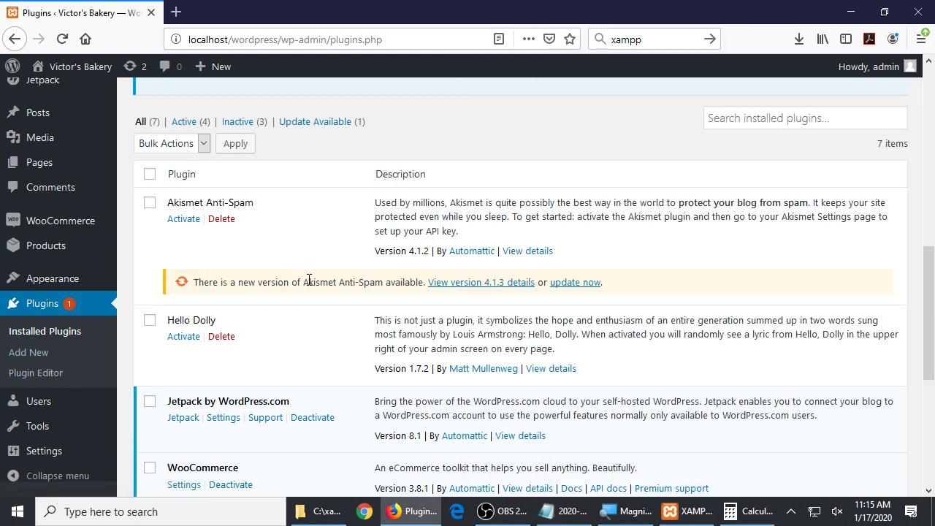
left_click_drag(187, 202, 244, 202)
left_click(301, 203)
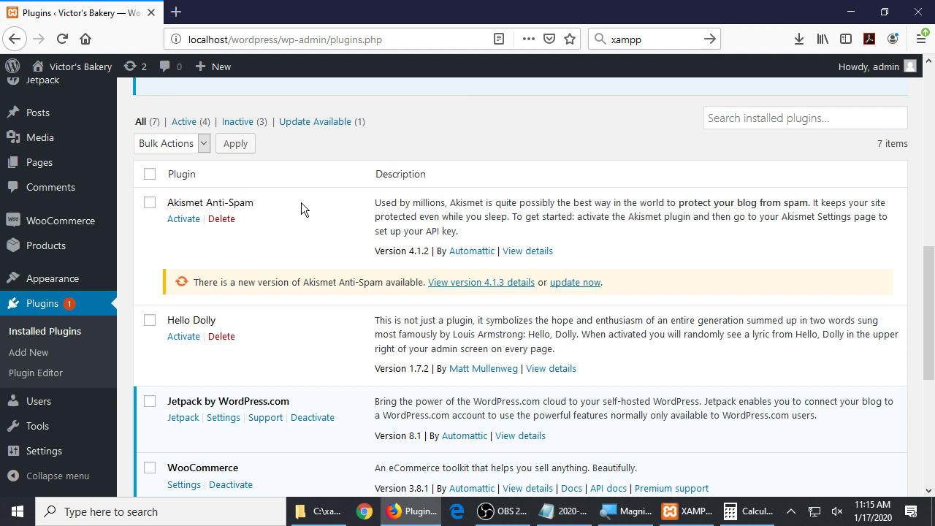
left_click_drag(186, 202, 240, 203)
left_click(271, 205)
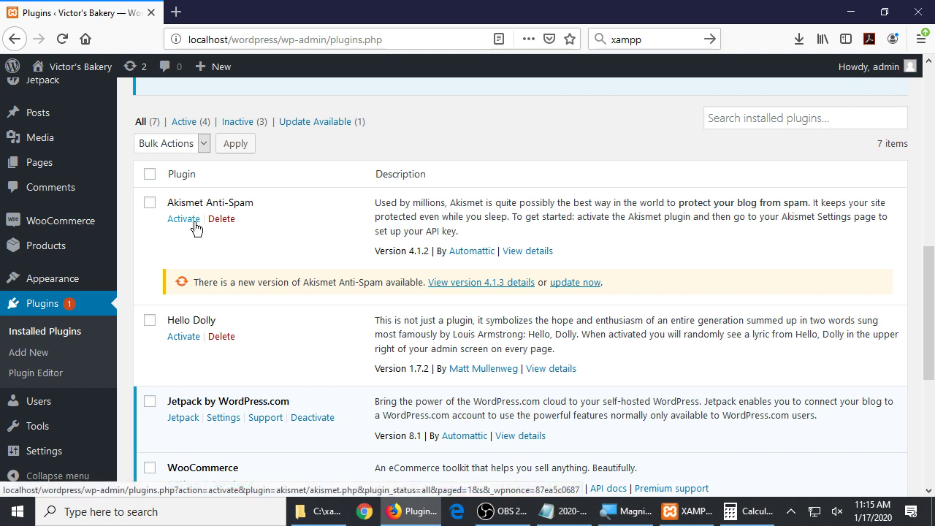
left_click_drag(191, 402, 253, 404)
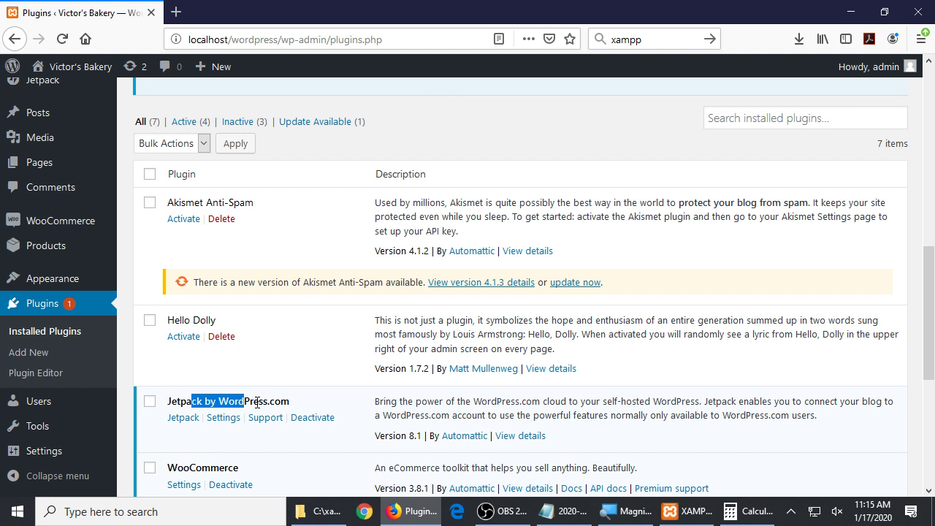
key("alt+Tab")
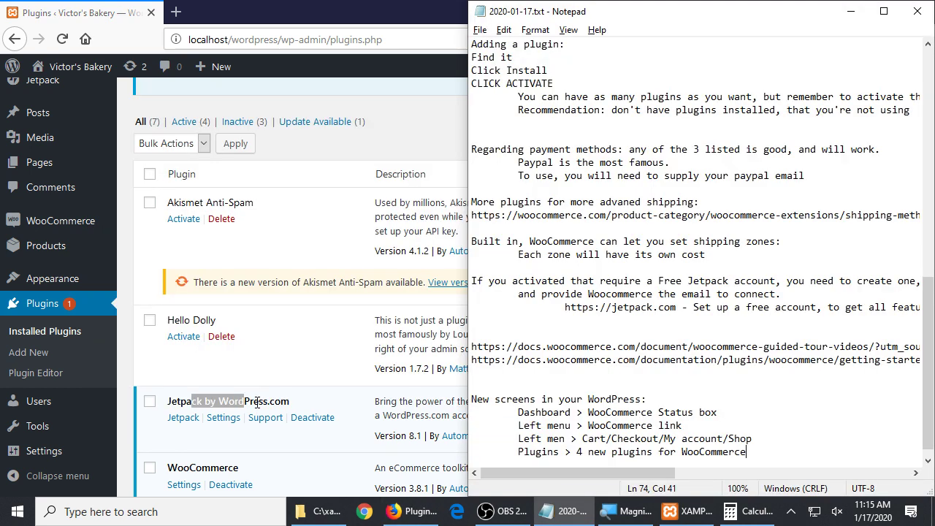
Search the notes for the second occurrence of 'plugin'
key("ctrl+Home")
key("ctrl+f")
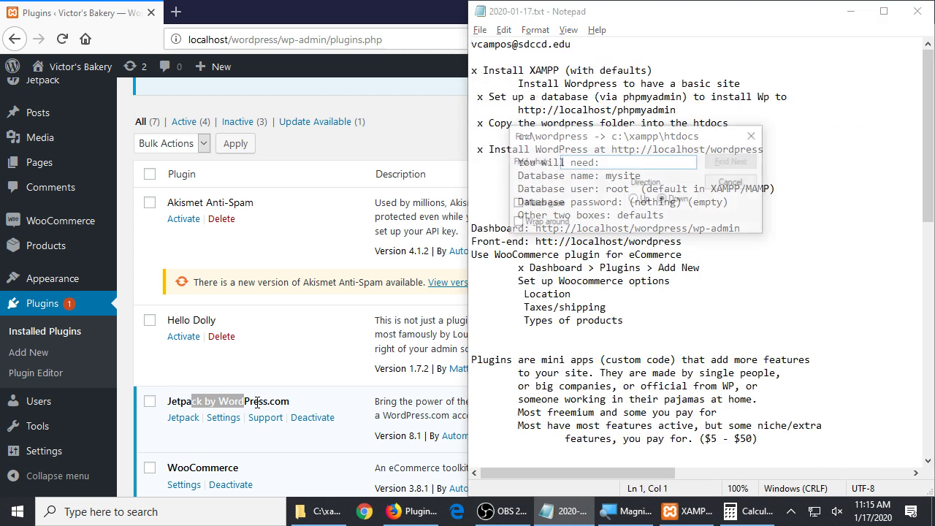
type("plugin")
key("Return")
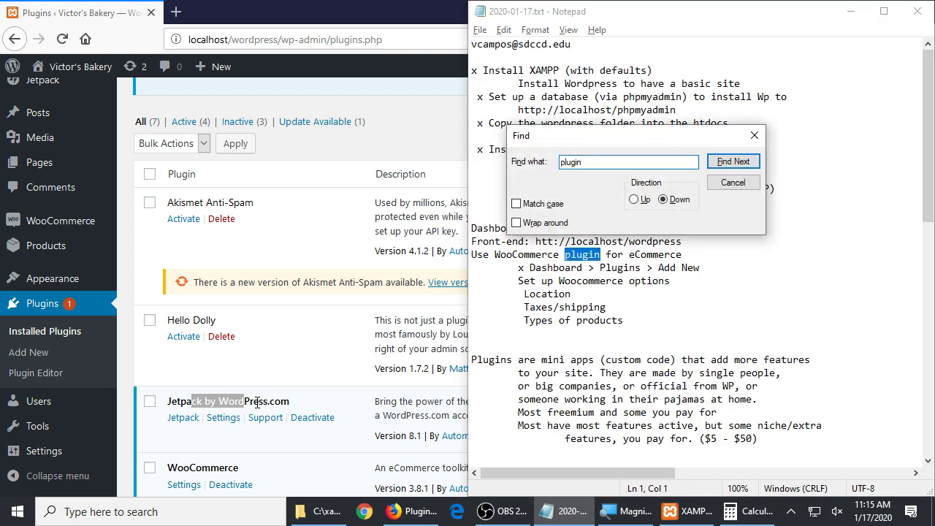
key("Return")
key("Return")
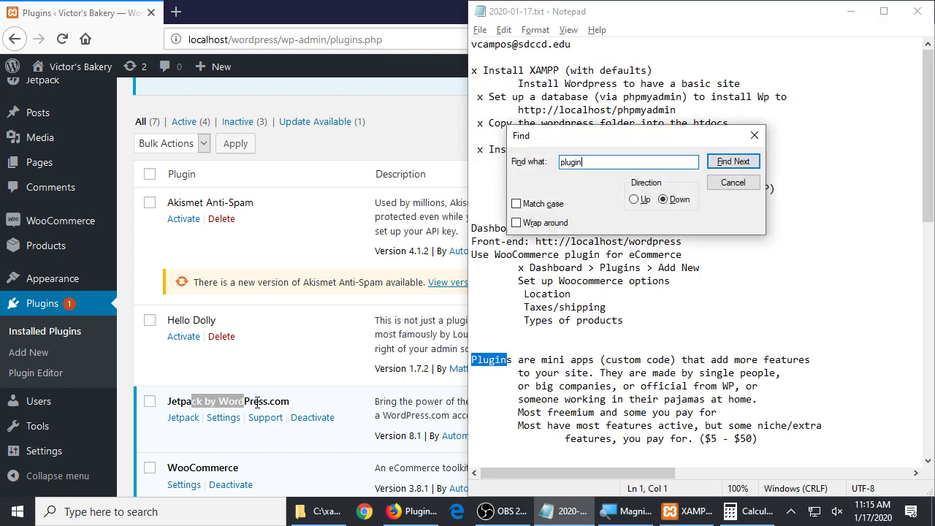
key("Escape")
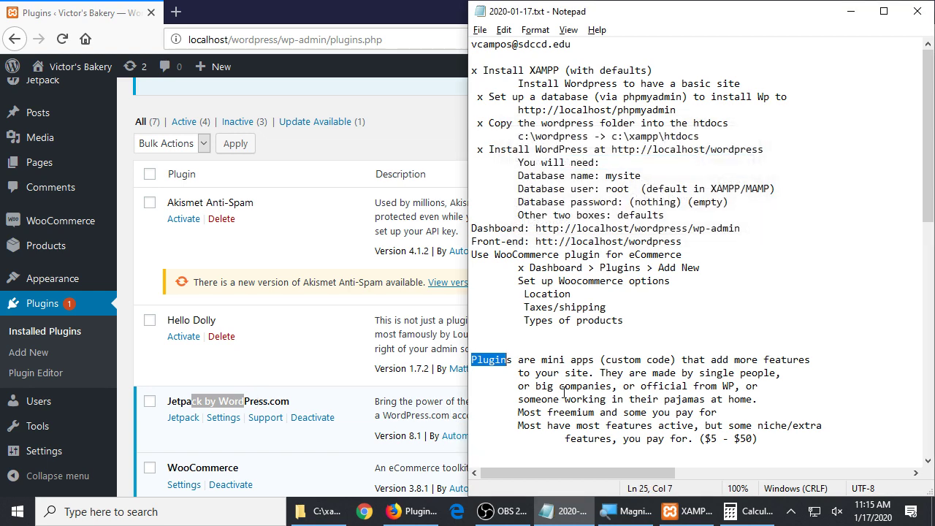
Below the '($5 - $50)' line, start an indented note 'I recommend to only have one app that does one thing at a time'
scroll(562, 394, "down", 4)
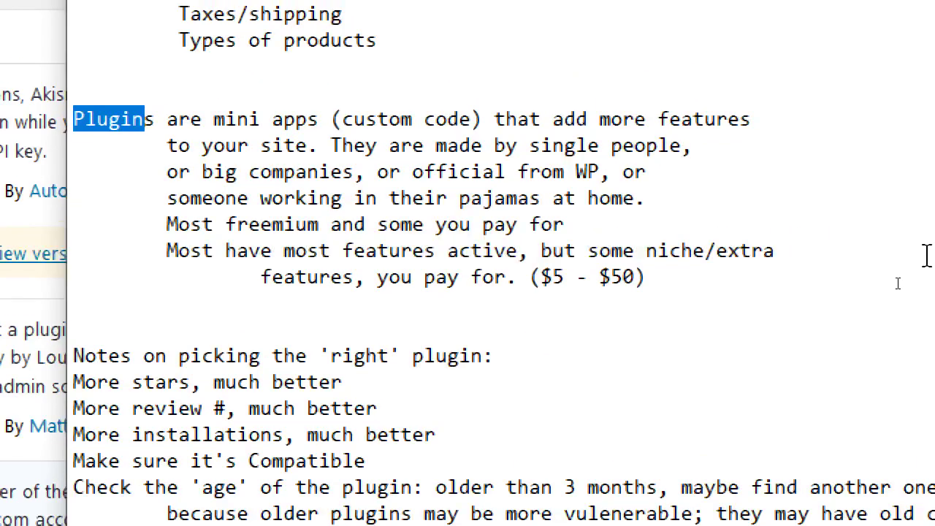
left_click(670, 284)
key("Return")
key("Tab")
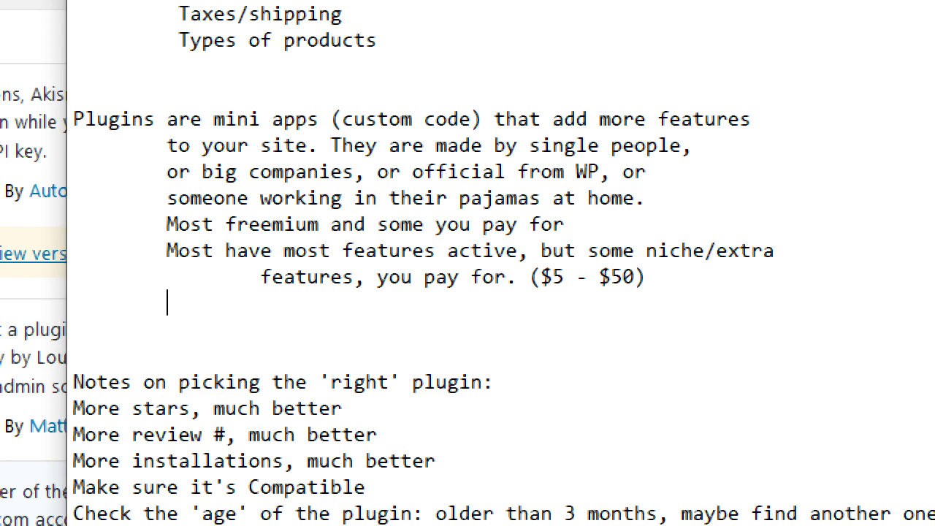
type("I recommend to only have ")
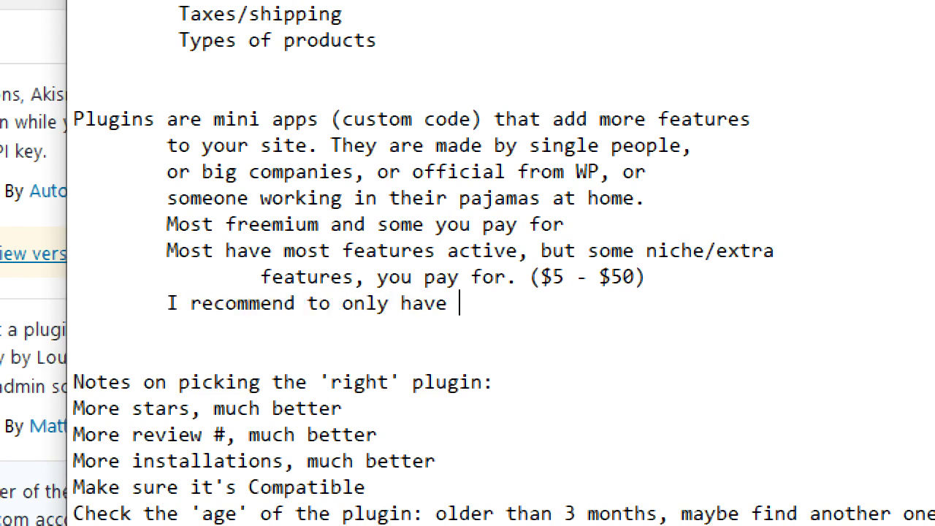
type("one app that doe")
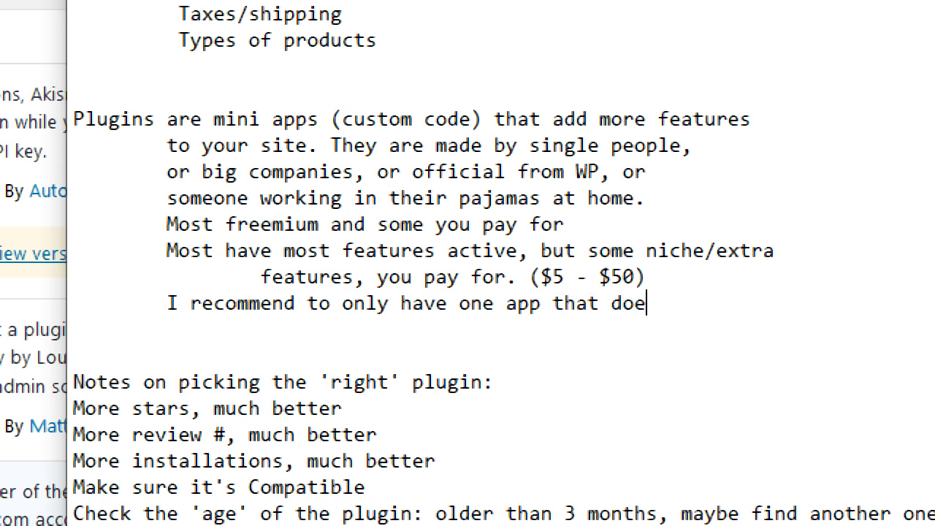
type("s one thing at a time")
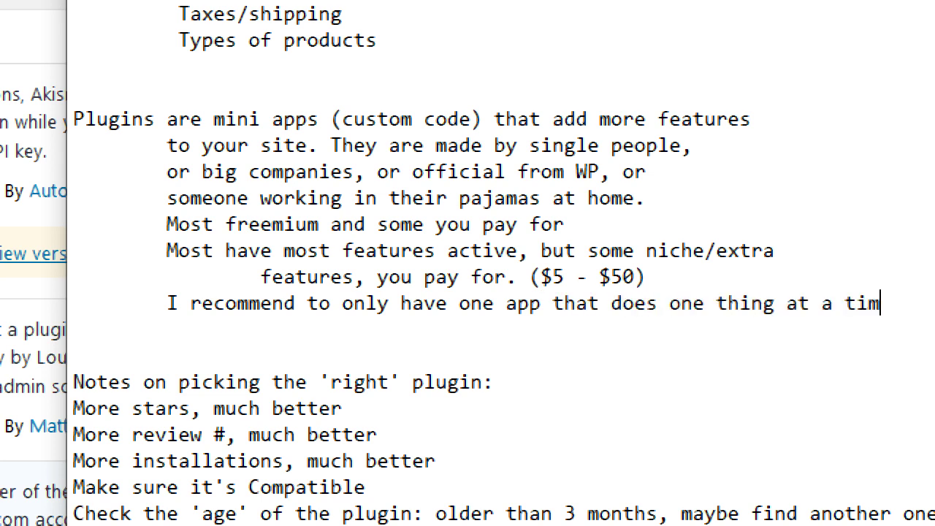
Add a deeper-indented line 'And remove any not being used' below the recommendation
key("Return")
key("Tab")
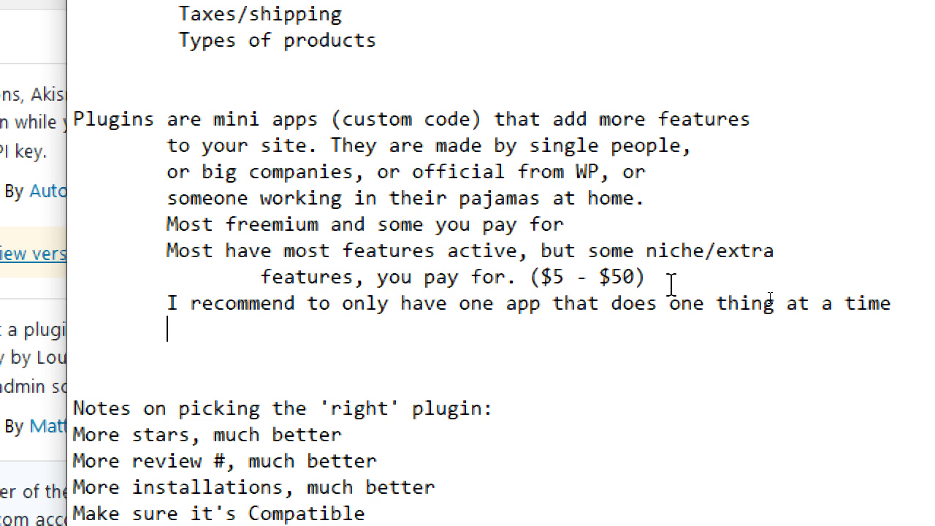
key("Tab")
type("And remove")
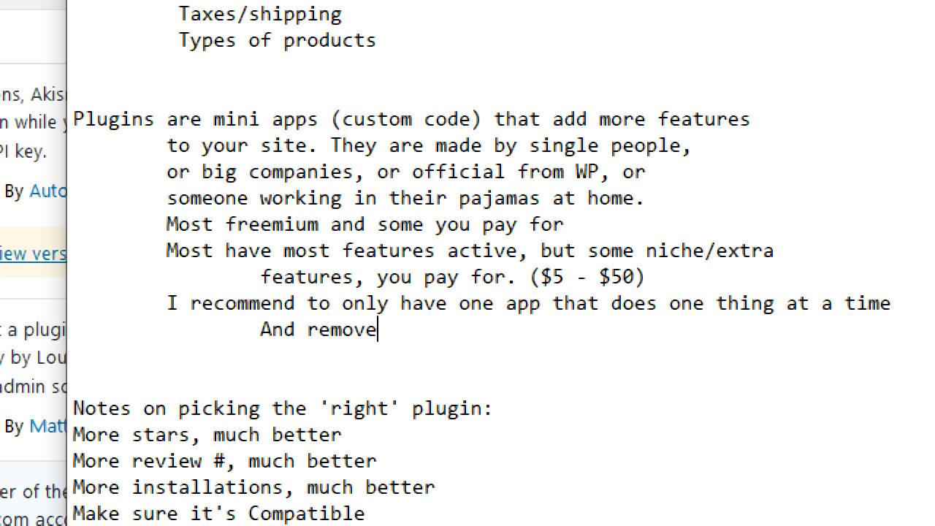
type(" any not being")
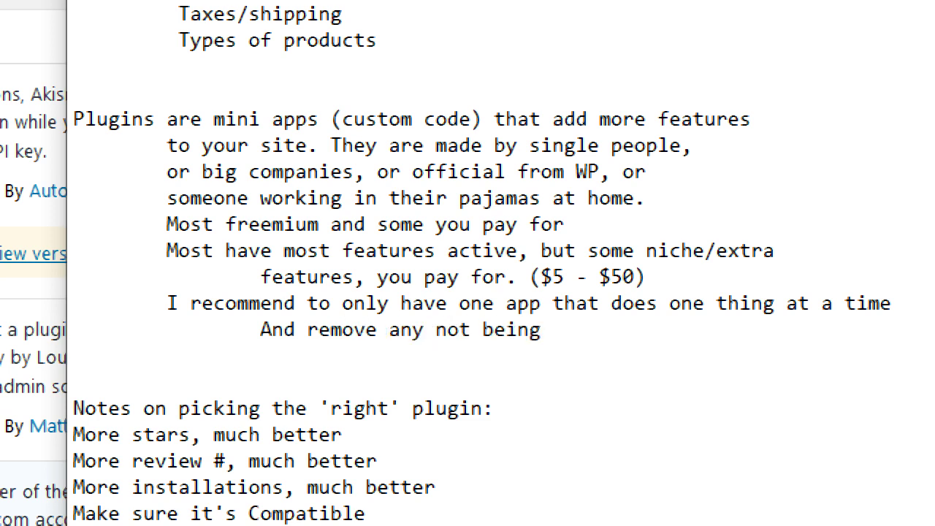
type(" used")
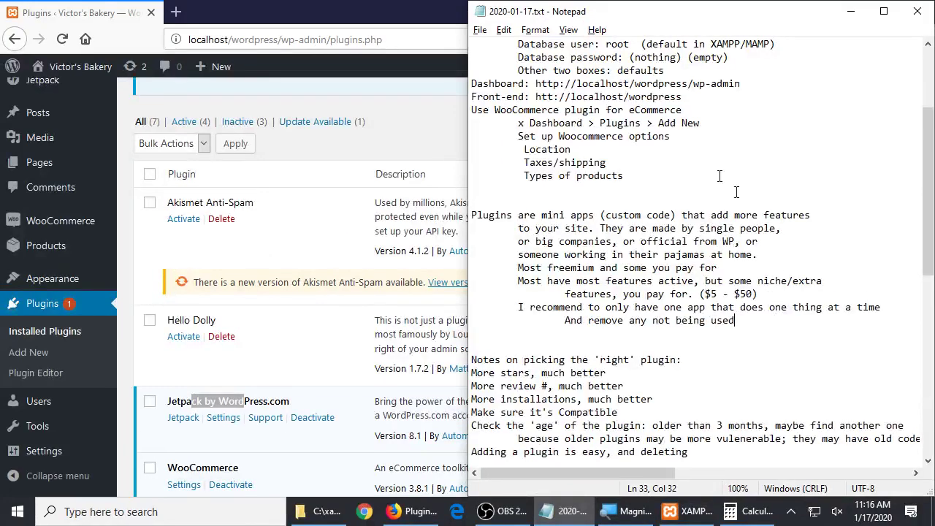
Return to the WordPress Installed Plugins page and reveal the Visit Site / Visit Store menu under Victor's Bakery
left_click(384, 6)
key("ctrl+s")
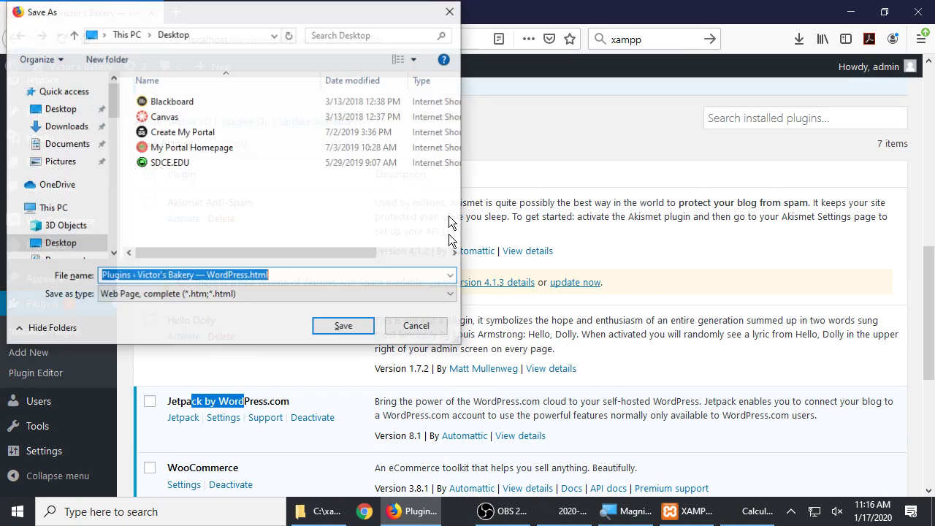
left_click(419, 325)
left_click(512, 122)
scroll(317, 241, "down", 4)
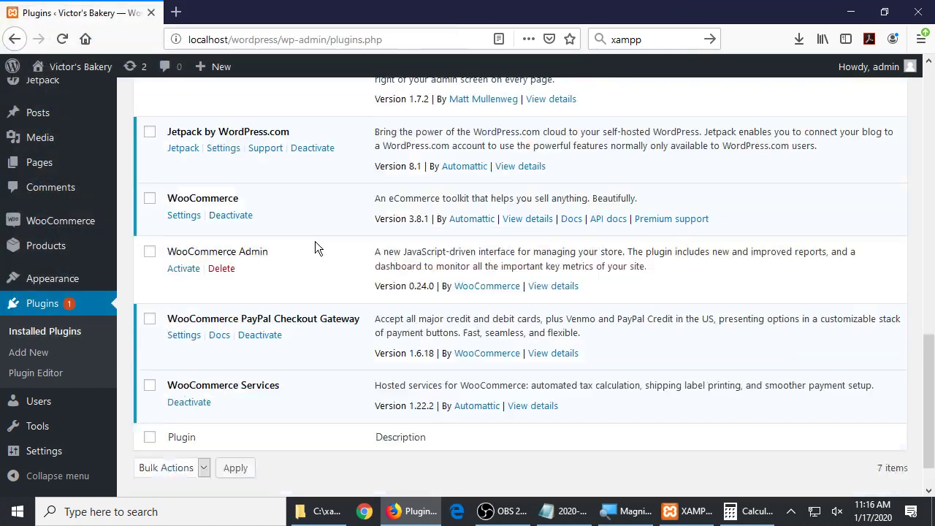
scroll(314, 241, "up", 10)
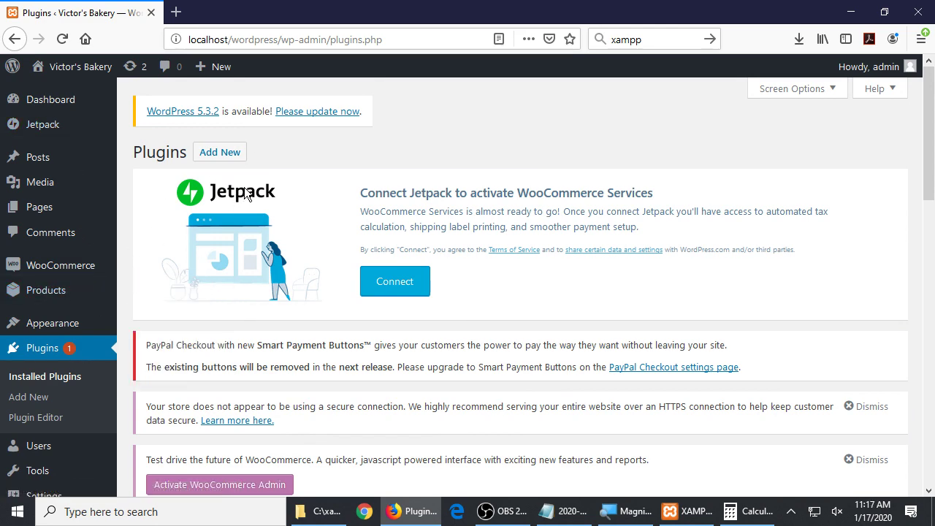
scroll(497, 138, "down", 10)
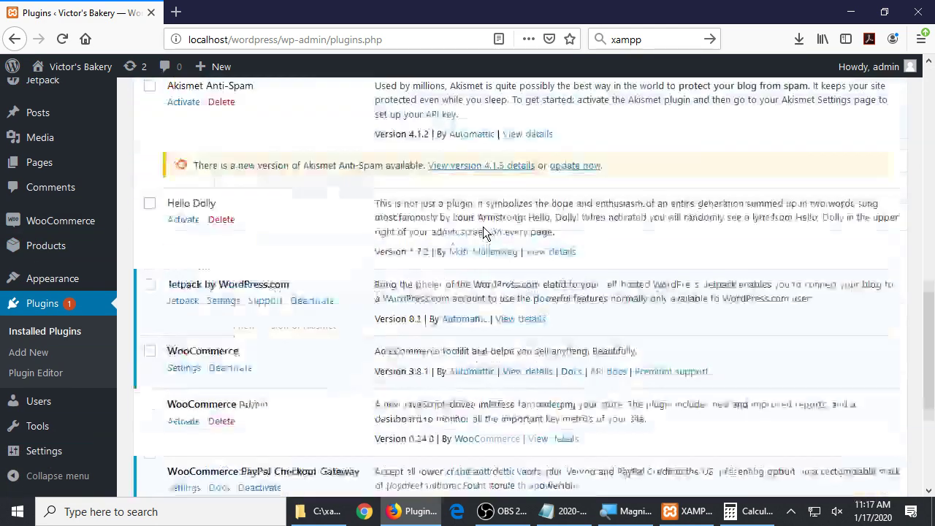
scroll(482, 233, "up", 10)
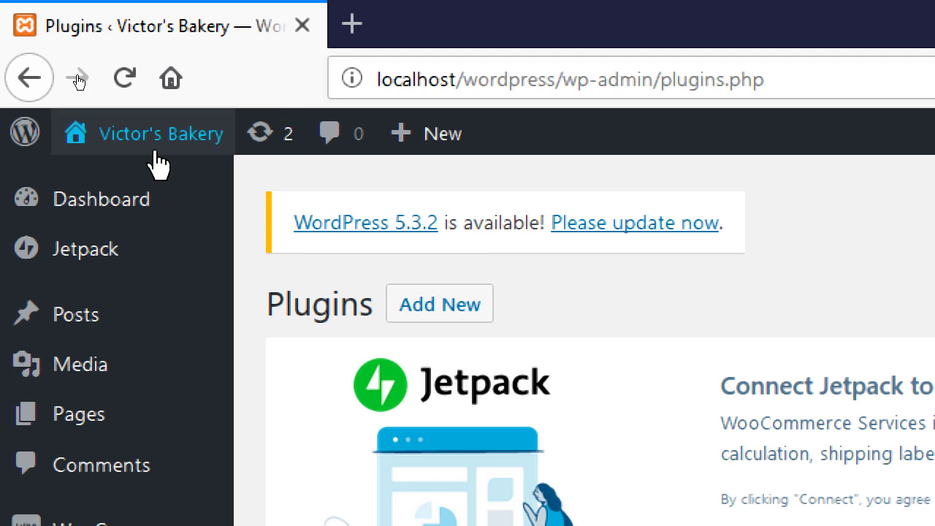
mouse_move(154, 146)
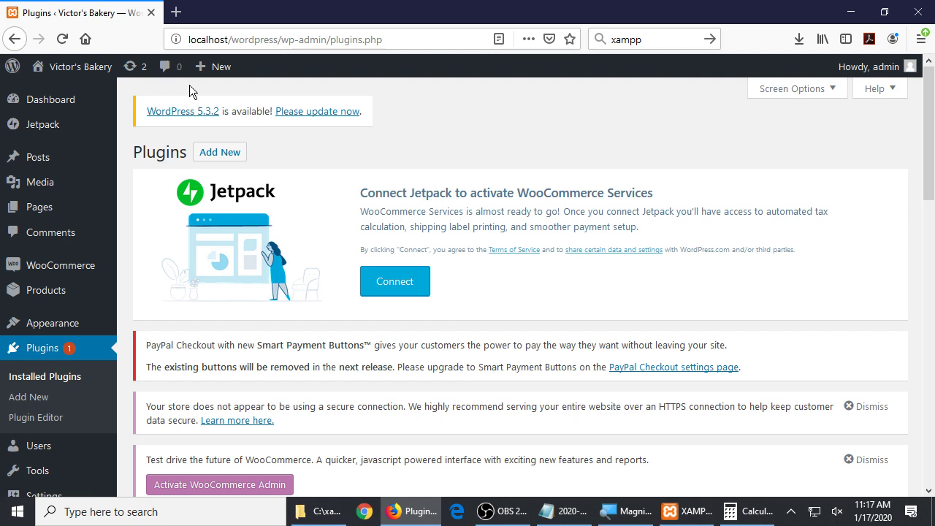
mouse_move(86, 67)
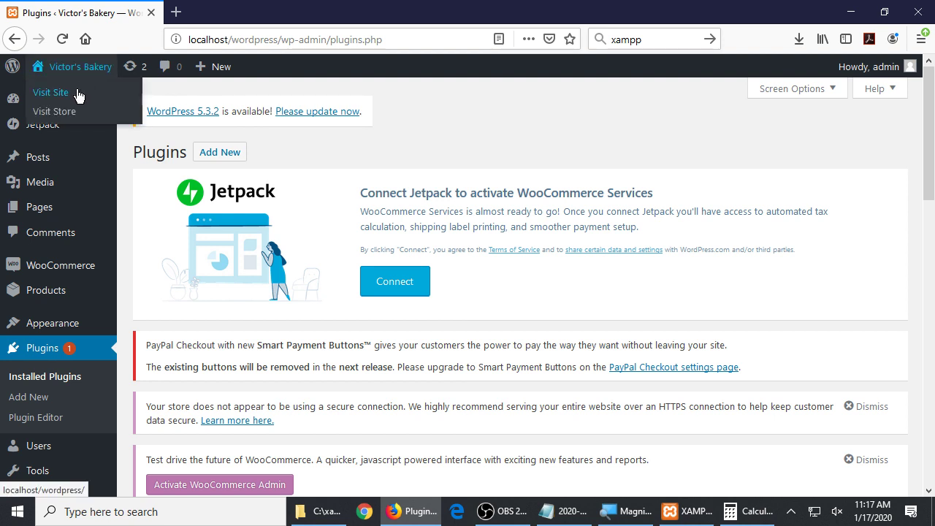
Open the live Victor's Bakery store front page
left_click(78, 93)
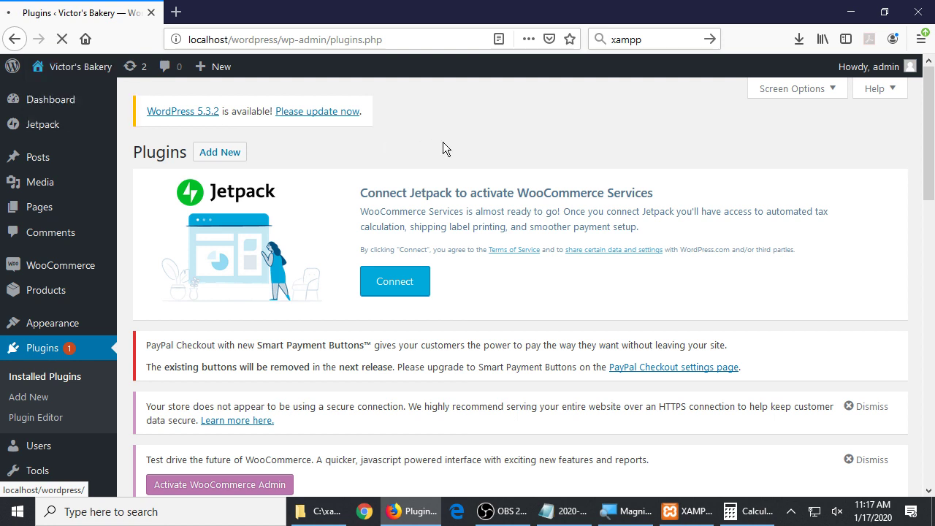
scroll(577, 297, "down", 8)
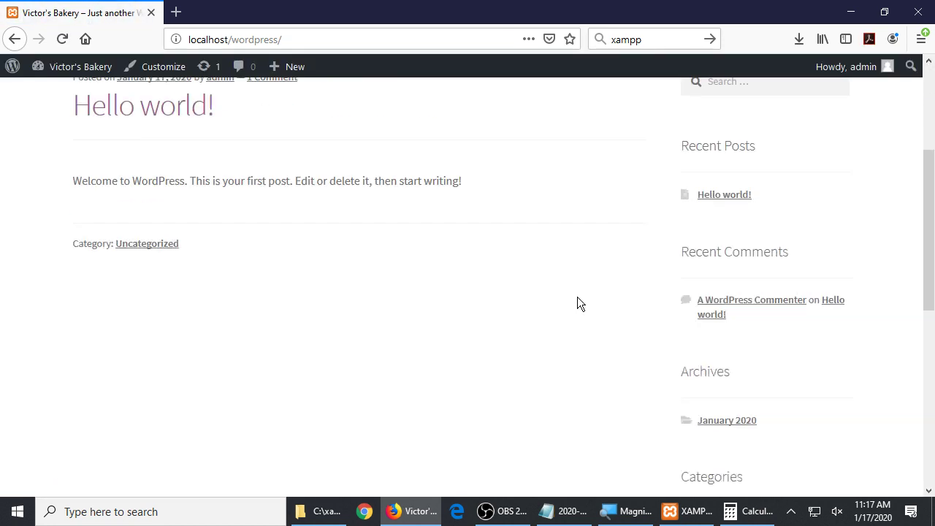
scroll(579, 297, "up", 4)
scroll(590, 302, "up", 5)
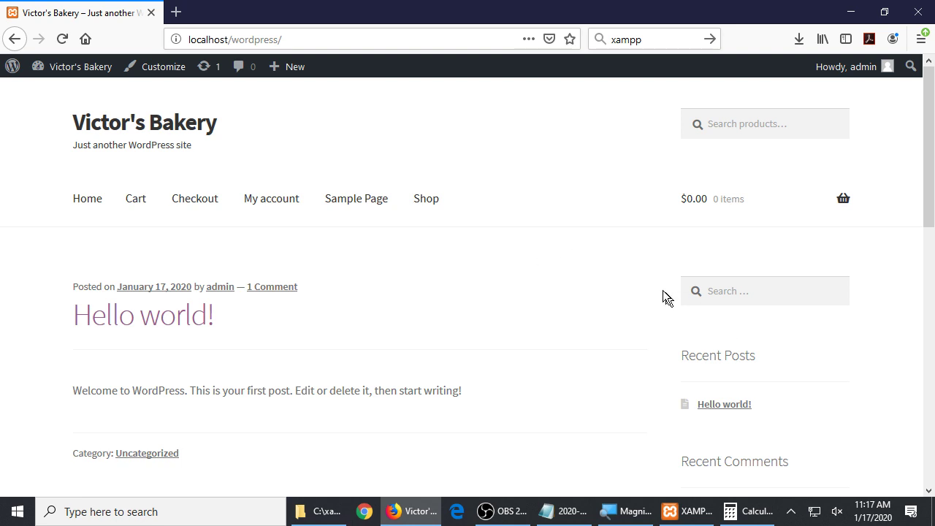
left_click(757, 122)
left_click(548, 221)
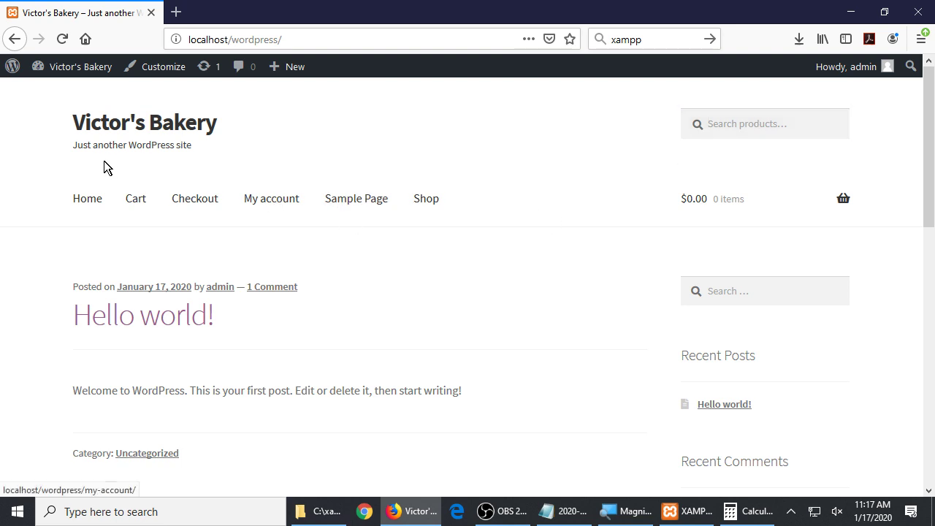
View the store's Cart page, then the Checkout page
left_click(135, 204)
scroll(171, 286, "down", 8)
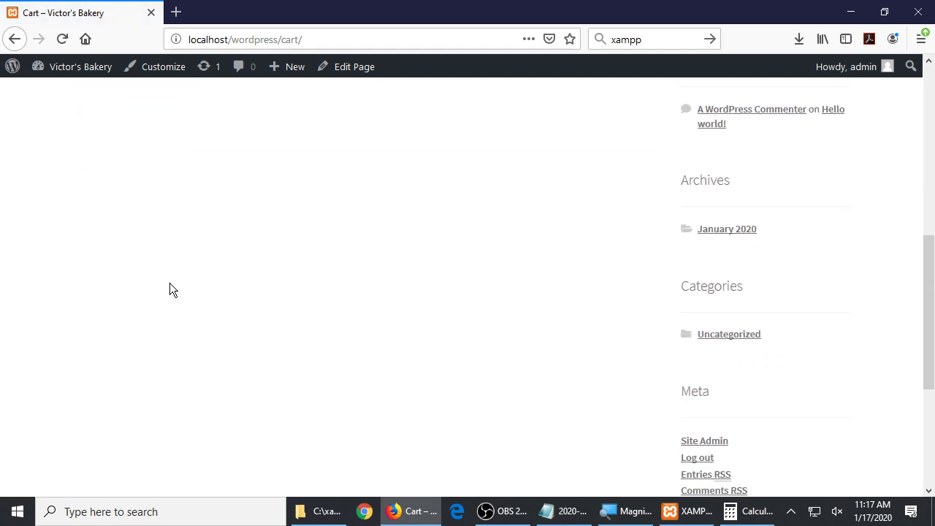
scroll(169, 288, "up", 10)
left_click(194, 209)
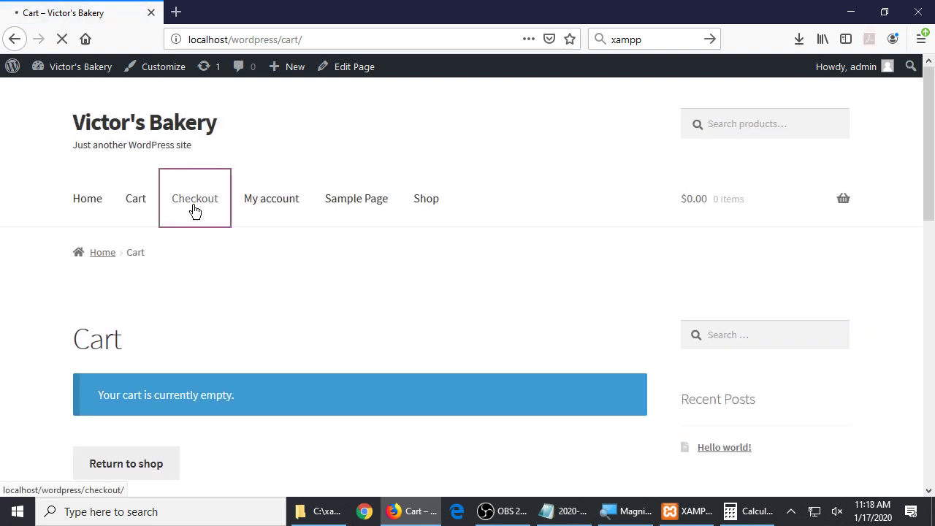
scroll(202, 252, "up", 3)
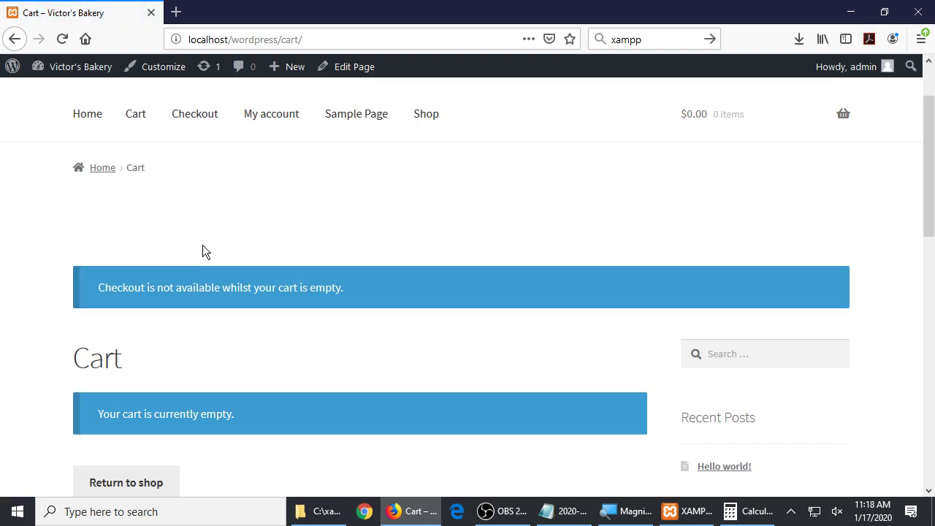
scroll(203, 248, "up", 1)
Open the My account page and look over its Dashboard, Orders and Downloads links
left_click(263, 199)
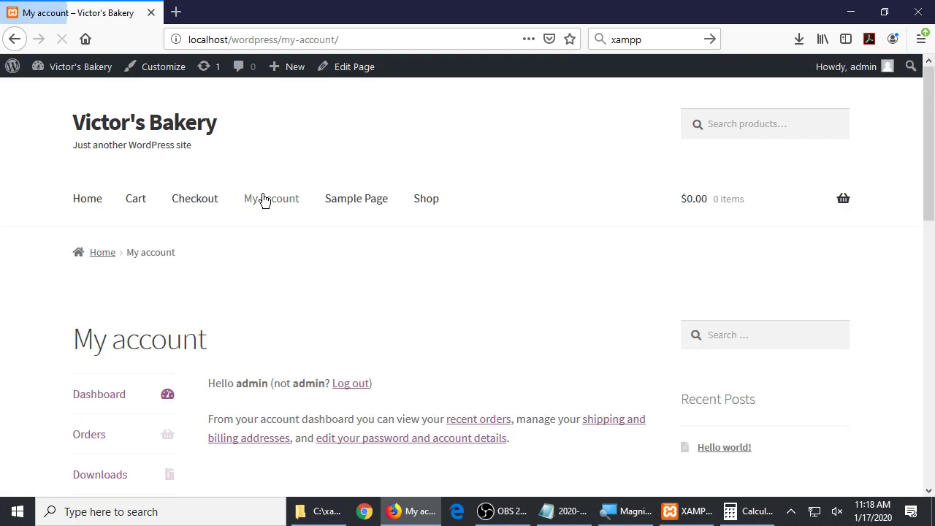
scroll(256, 252, "down", 2)
left_click_drag(236, 246, 266, 246)
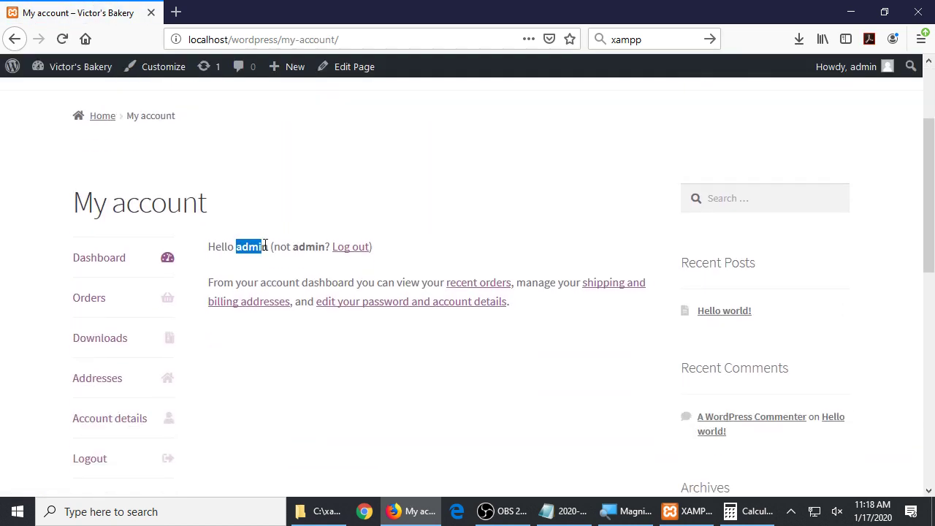
scroll(265, 246, "up", 2)
left_click(269, 251)
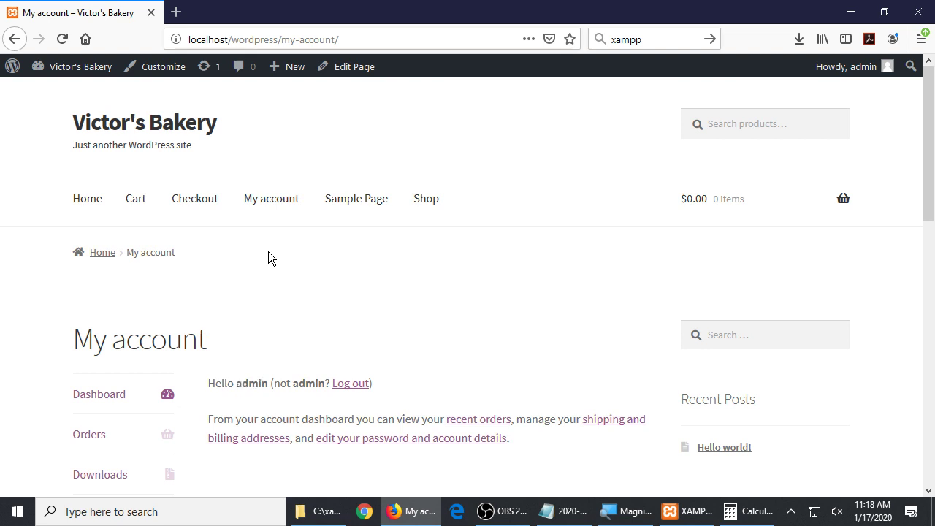
scroll(268, 251, "down", 3)
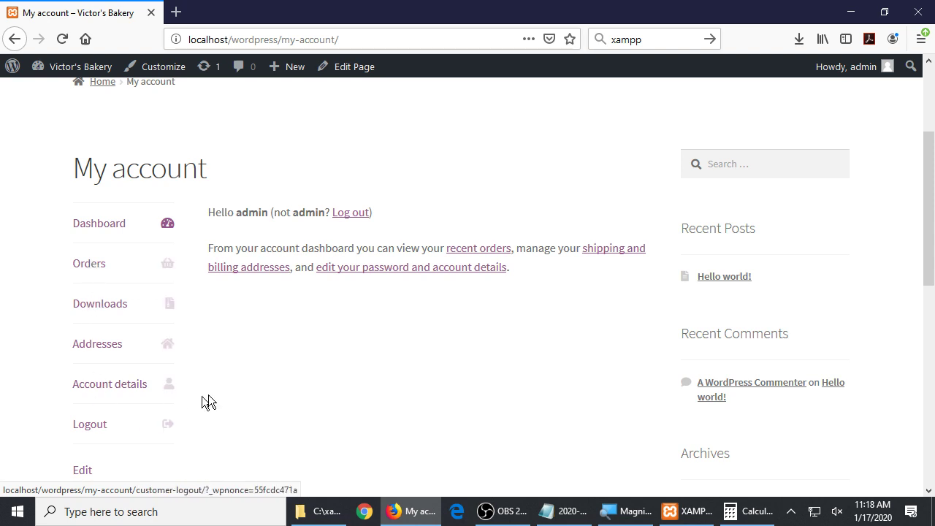
scroll(330, 388, "up", 3)
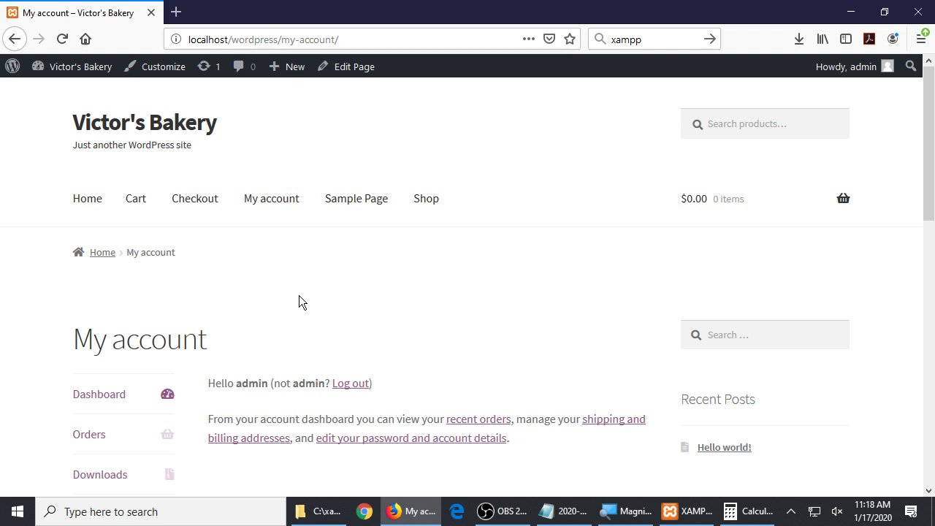
Open Victor's Bakery Shop page, which reports no products found, and zoom the browser out
left_click(434, 212)
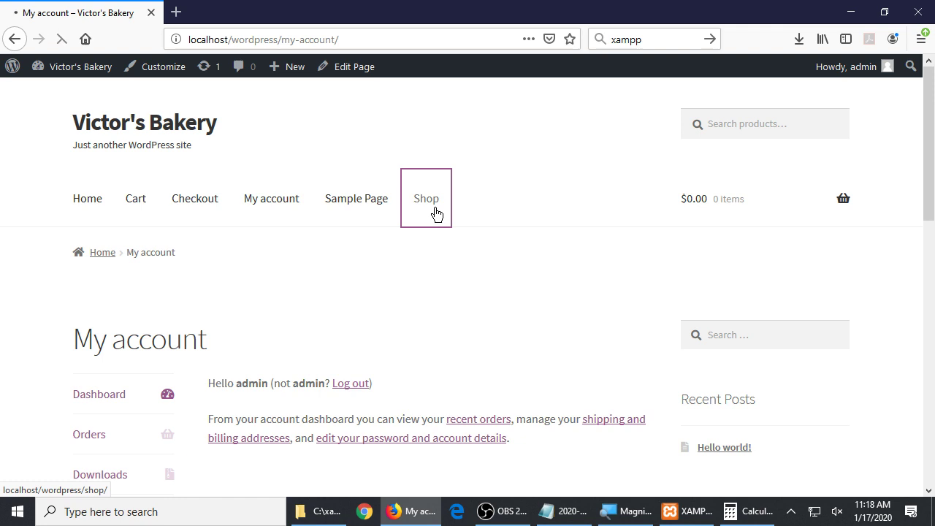
scroll(432, 217, "down", 5)
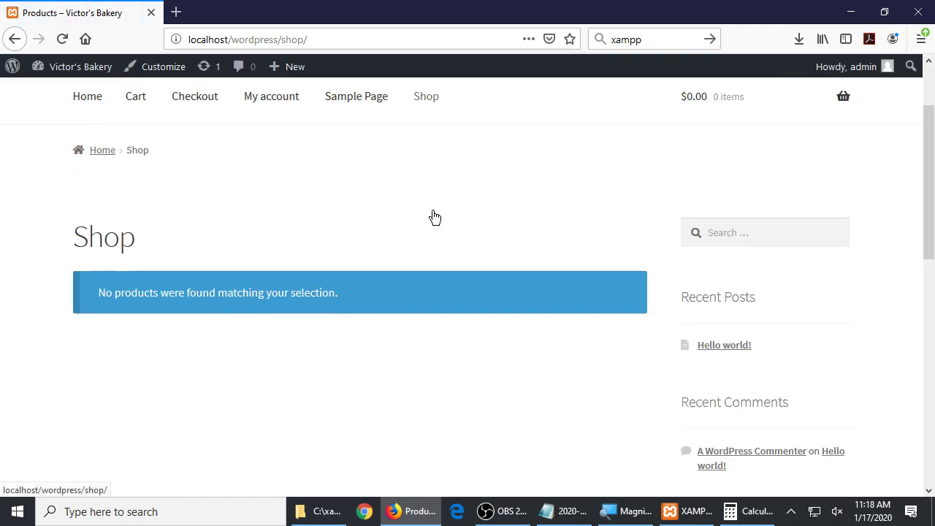
scroll(432, 210, "down", 3)
scroll(432, 210, "up", 10)
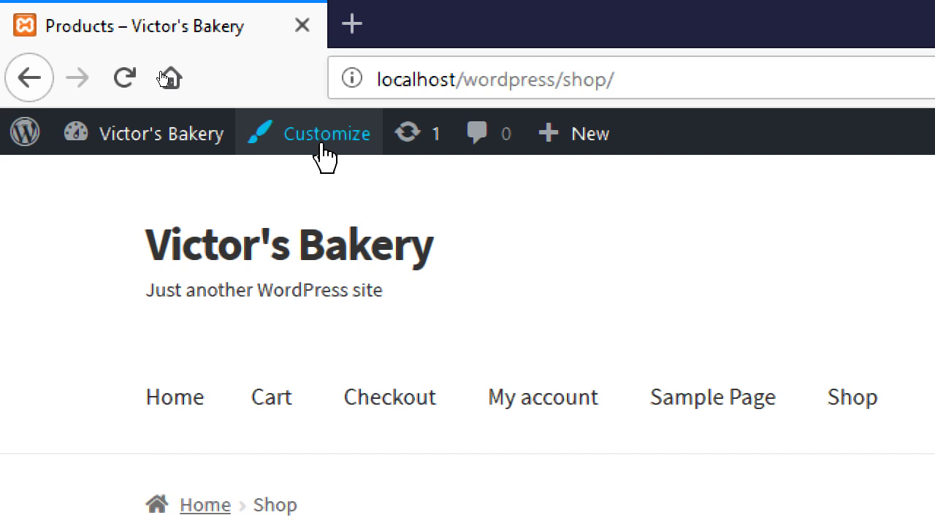
mouse_move(604, 149)
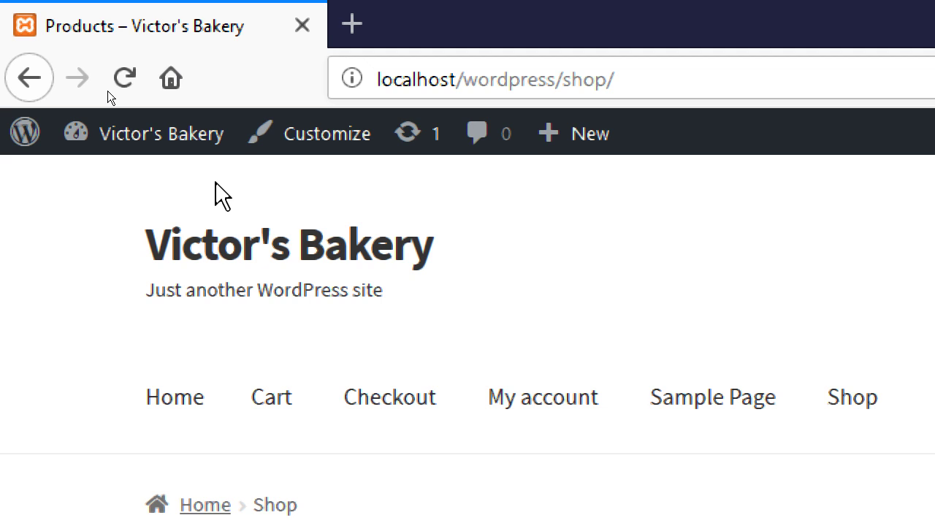
key("super+minus")
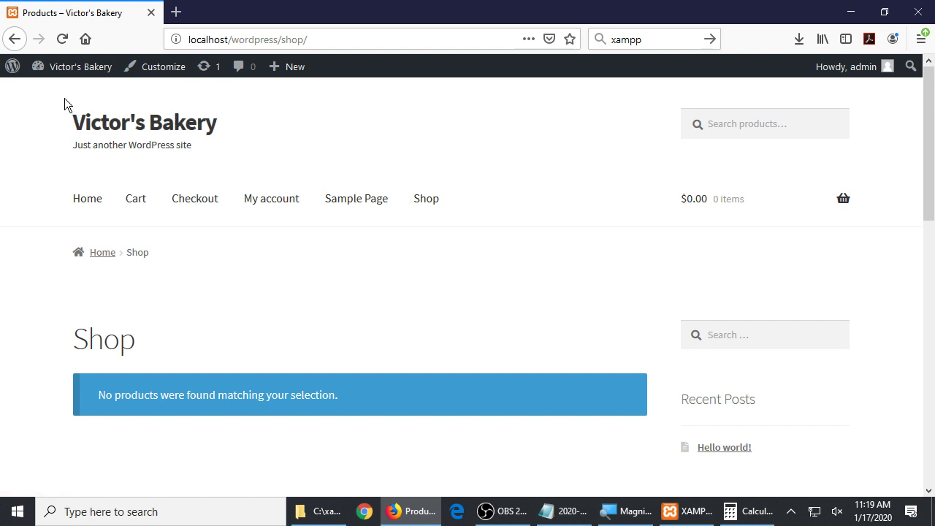
mouse_move(69, 77)
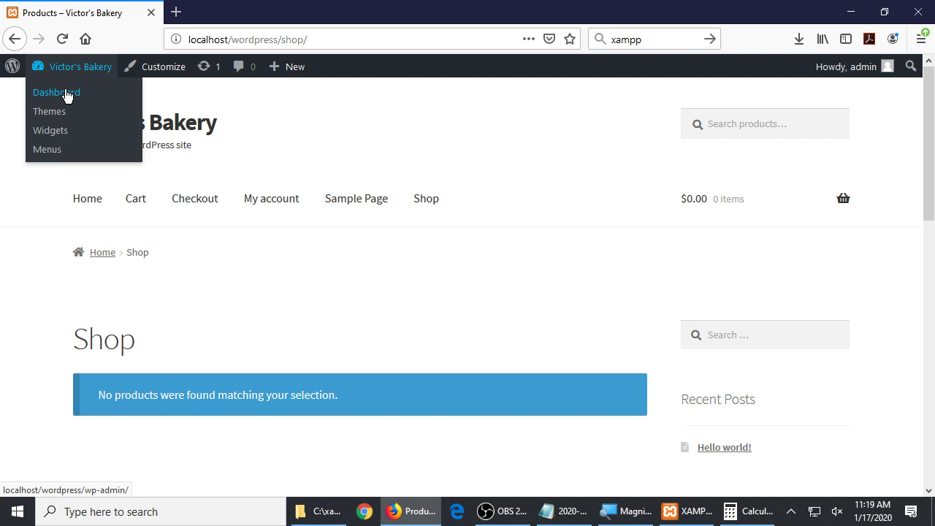
Go back to the admin Dashboard and reveal Add New under the Products sidebar menu
left_click(66, 96)
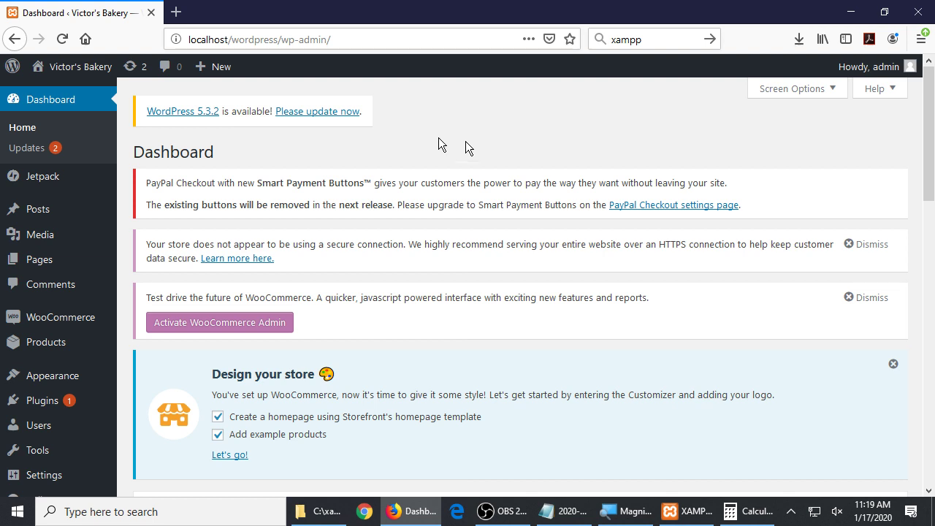
mouse_move(69, 340)
mouse_move(221, 79)
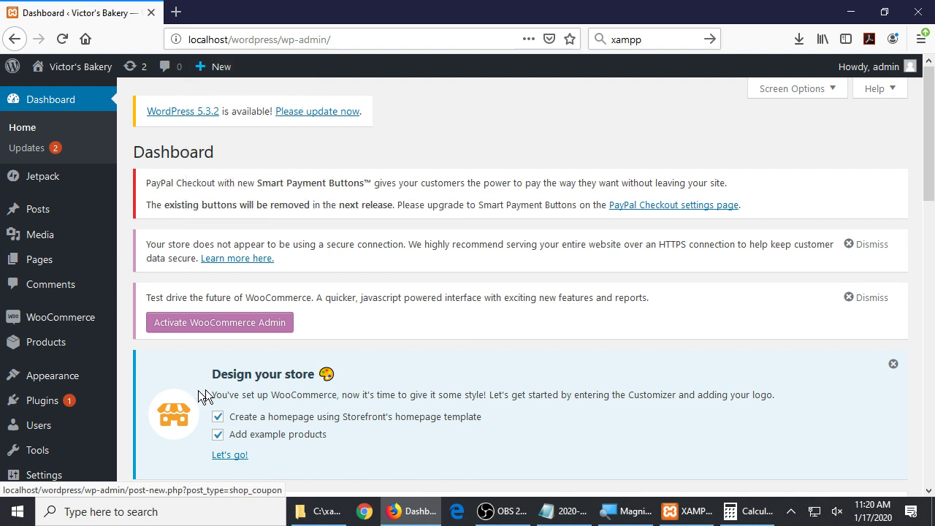
mouse_move(46, 343)
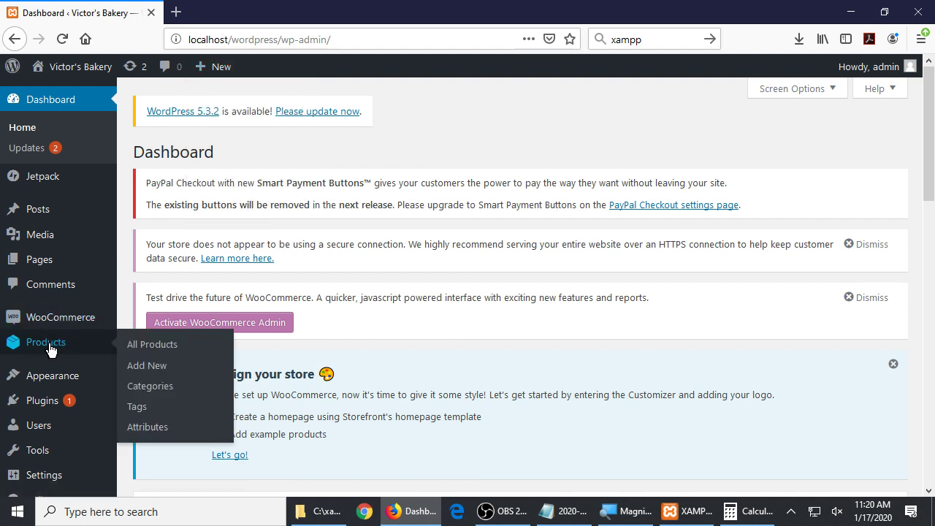
Start a new product and name it 'Churros'
left_click(167, 373)
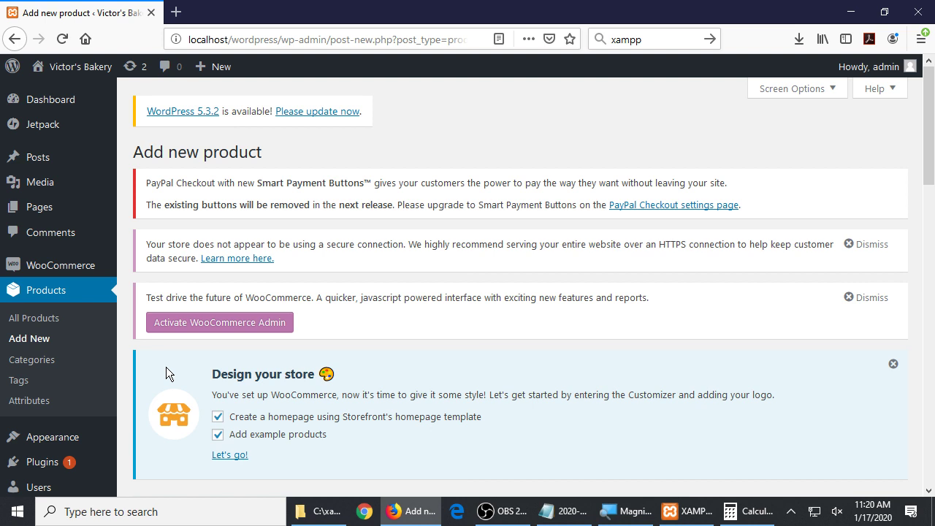
scroll(440, 337, "down", 5)
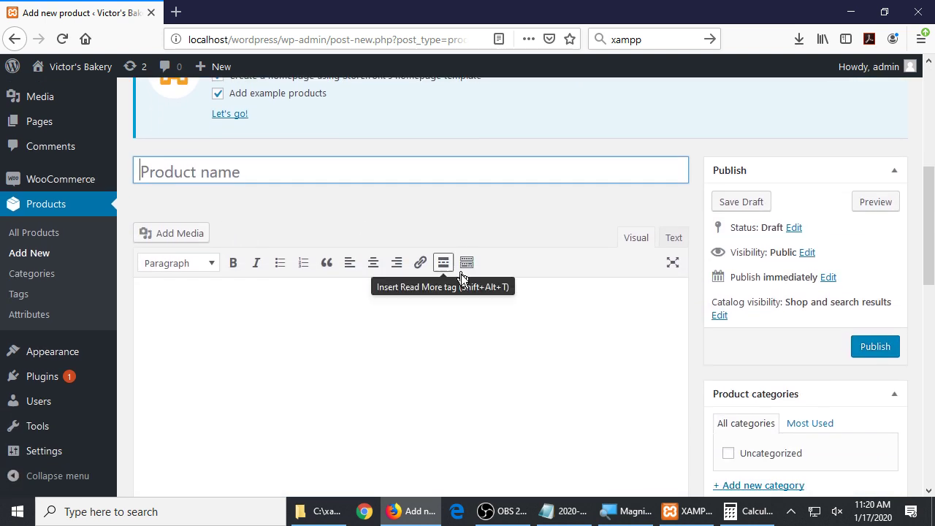
scroll(457, 274, "down", 8)
scroll(459, 278, "up", 6)
scroll(458, 276, "up", 7)
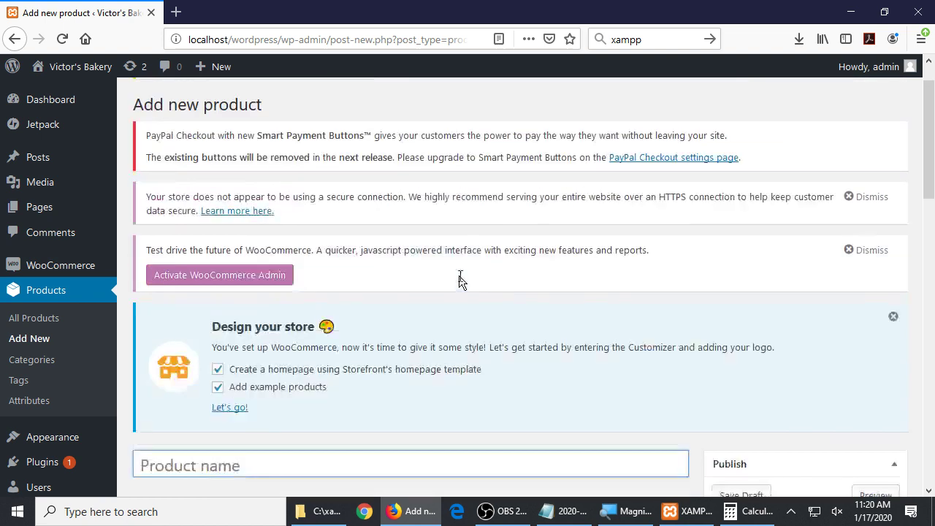
scroll(458, 268, "down", 2)
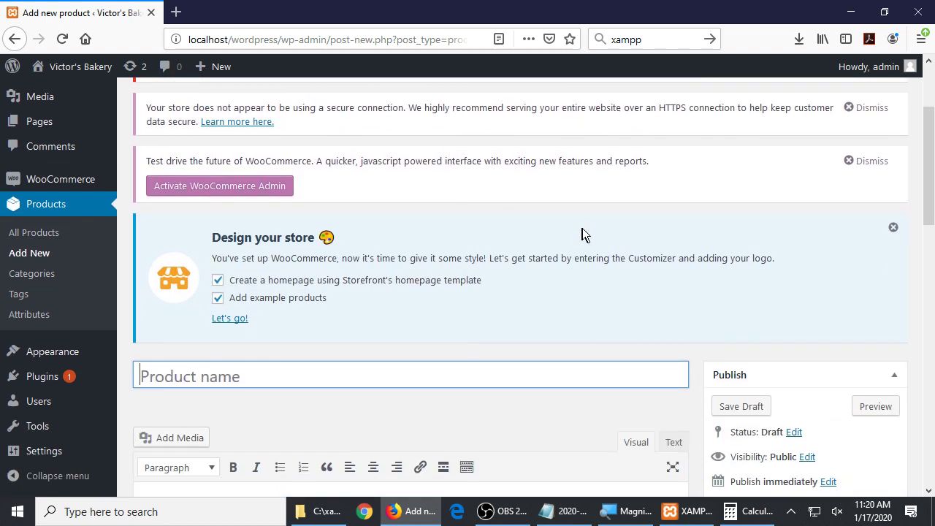
scroll(599, 228, "down", 2)
scroll(606, 214, "down", 2)
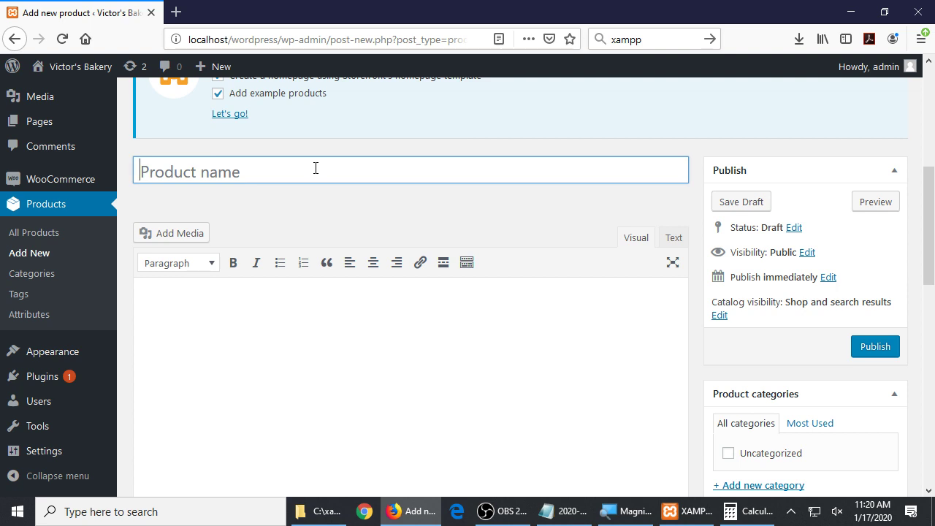
type("Choc")
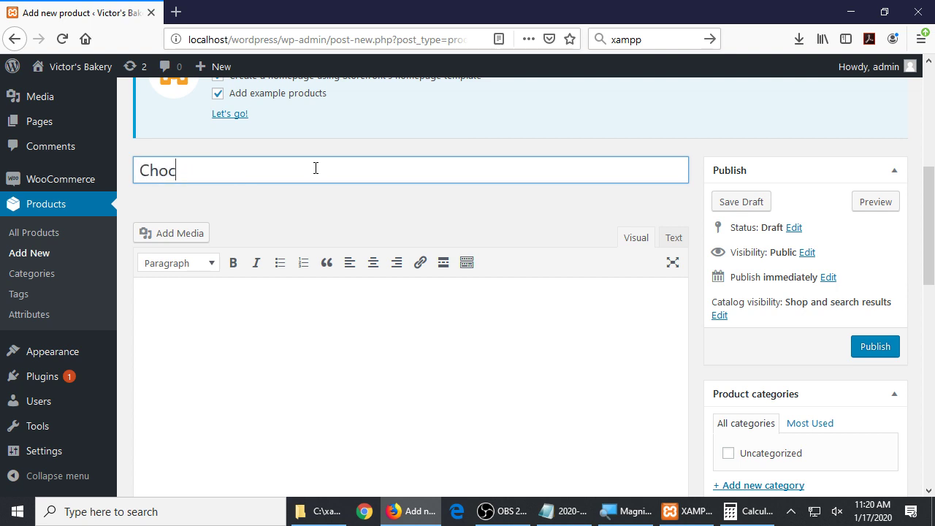
key("BackSpace")
key("BackSpace")
key("BackSpace")
key("BackSpace")
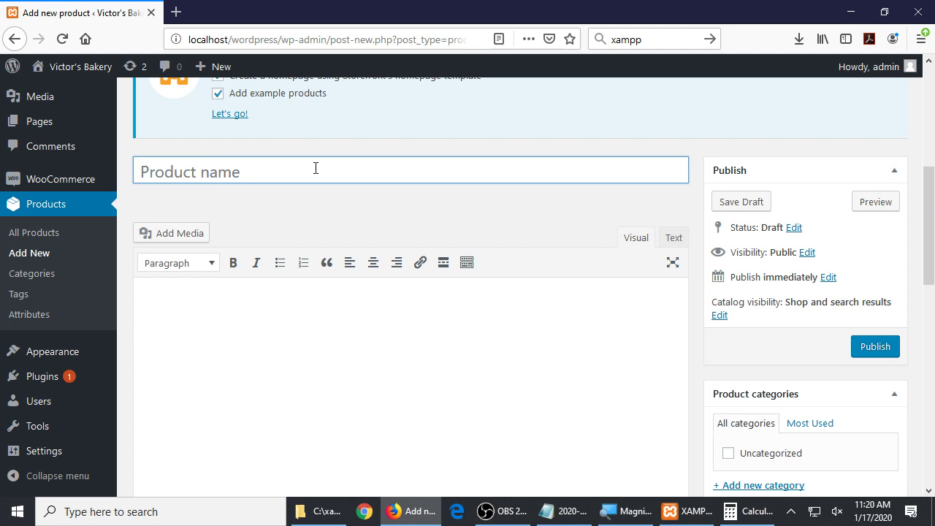
type("Chur")
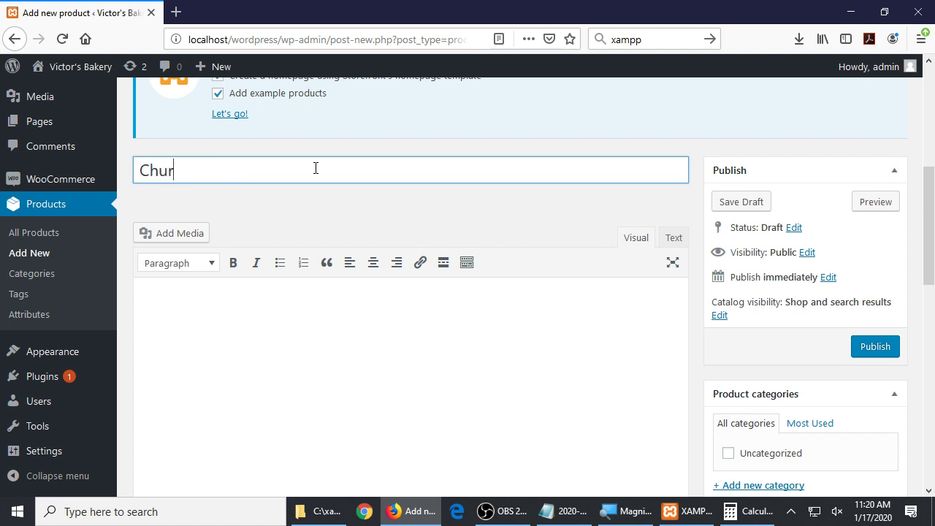
type("os")
key("Left")
key("Left")
type("r")
Type the description 'Warm, tasty, crunchy on the outside. Our recipe is the traditional…', fixing typos
left_click(313, 326)
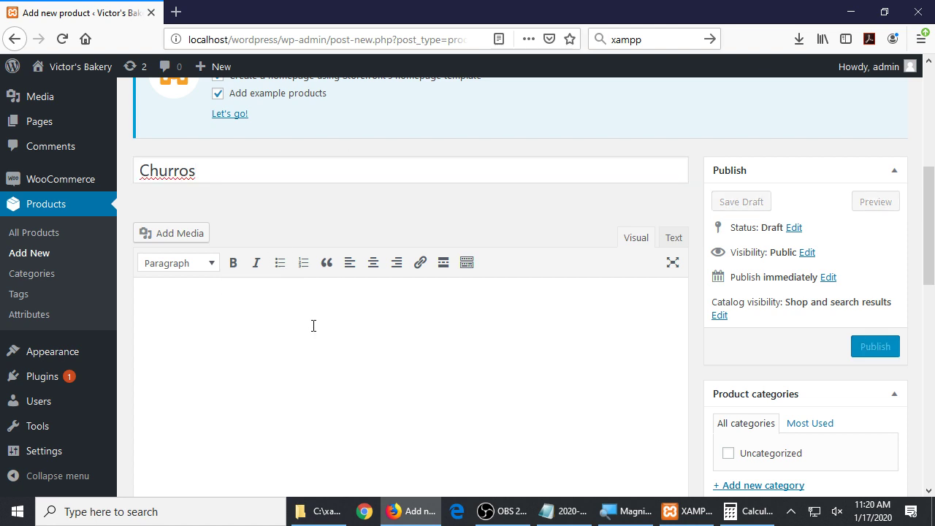
type("lkasjdlkjdaslakd")
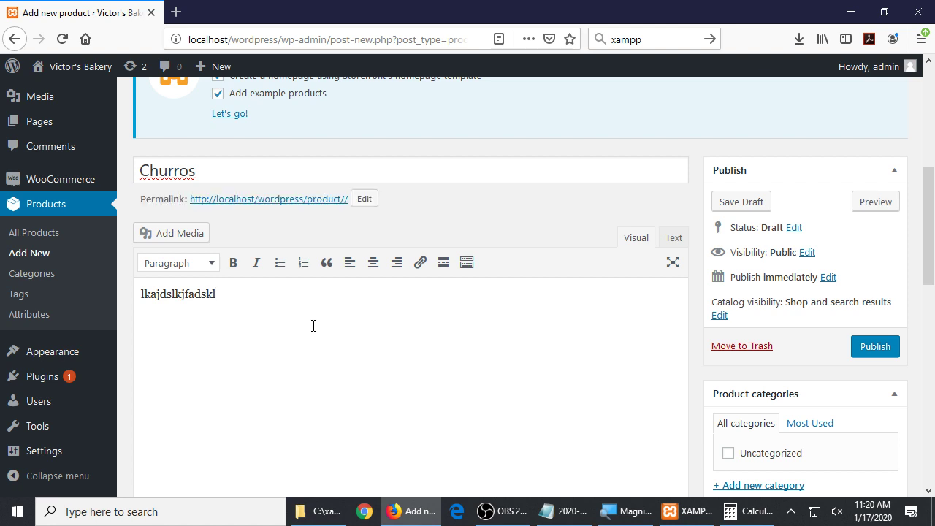
key("ctrl+a")
key("BackSpace")
type("Warm, tasy")
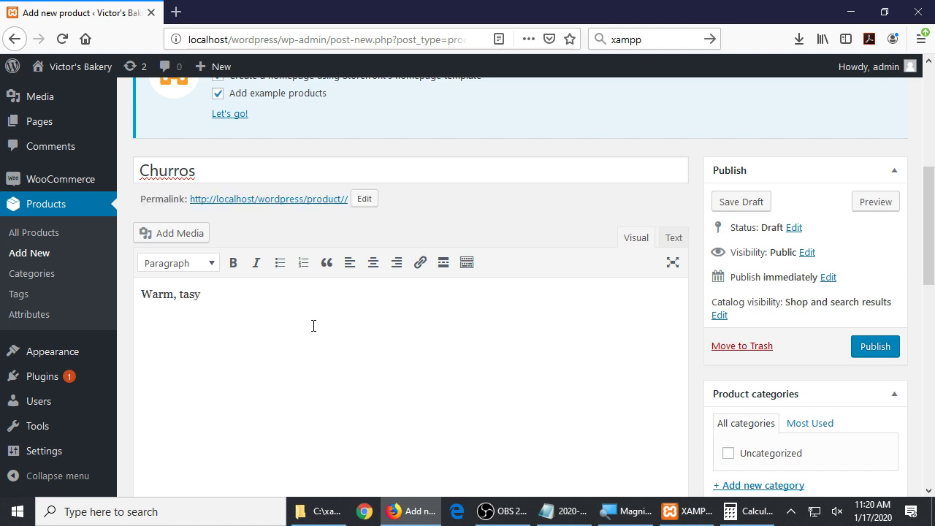
key("BackSpace")
type("ty, crunchyj alksdjklfsaj kl")
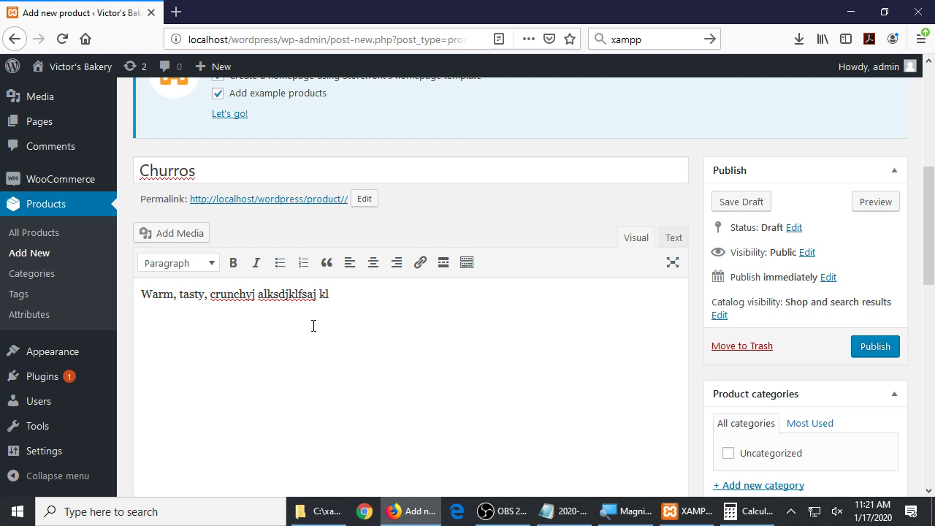
key("BackSpace")
key("BackSpace")
key("BackSpace")
key("BackSpace")
key("BackSpace")
key("BackSpace")
key("BackSpace")
key("BackSpace")
key("BackSpace")
key("BackSpace")
key("BackSpace")
key("BackSpace")
key("BackSpace")
key("BackSpace")
key("BackSpace")
key("BackSpace")
key("BackSpace")
key("BackSpace")
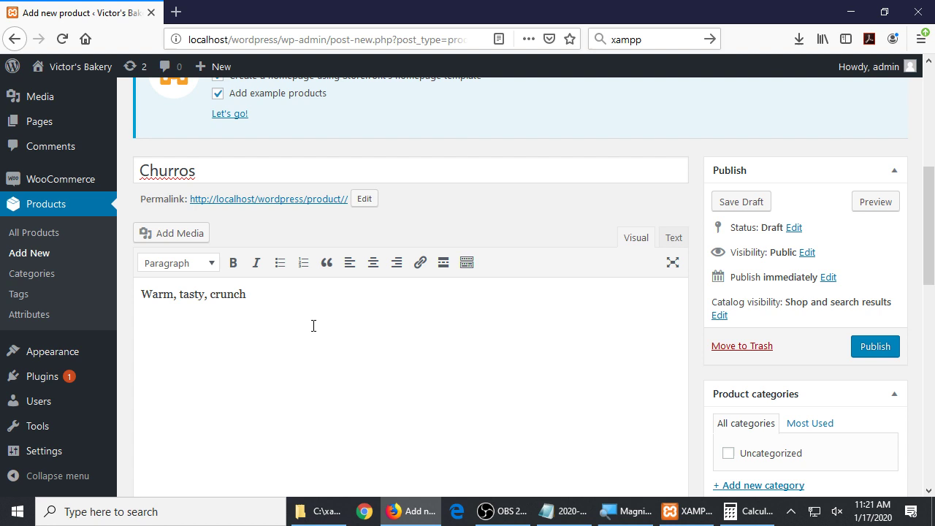
type("y ou")
key("BackSpace")
type("n the outisde.")
key("BackSpace")
key("BackSpace")
key("BackSpace")
key("BackSpace")
key("BackSpace")
type("side. Our ")
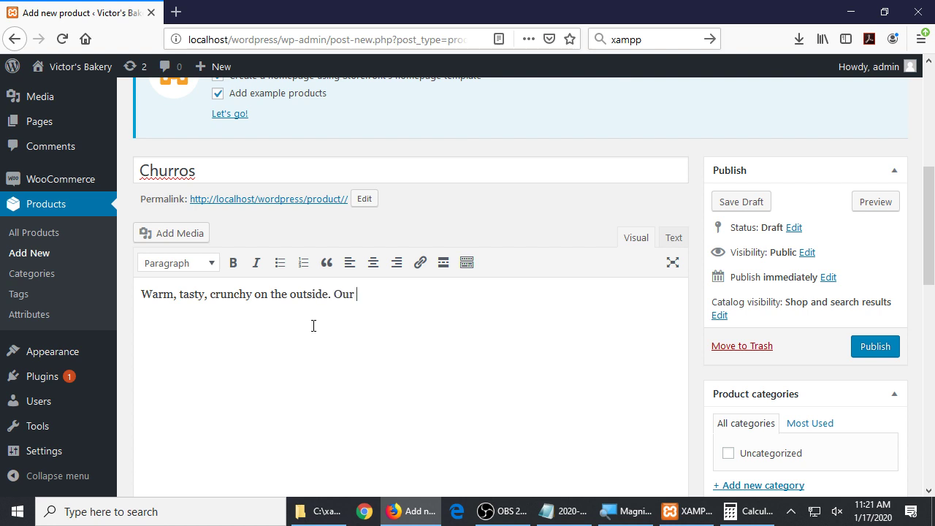
type("recipe is the tradiot")
key("BackSpace")
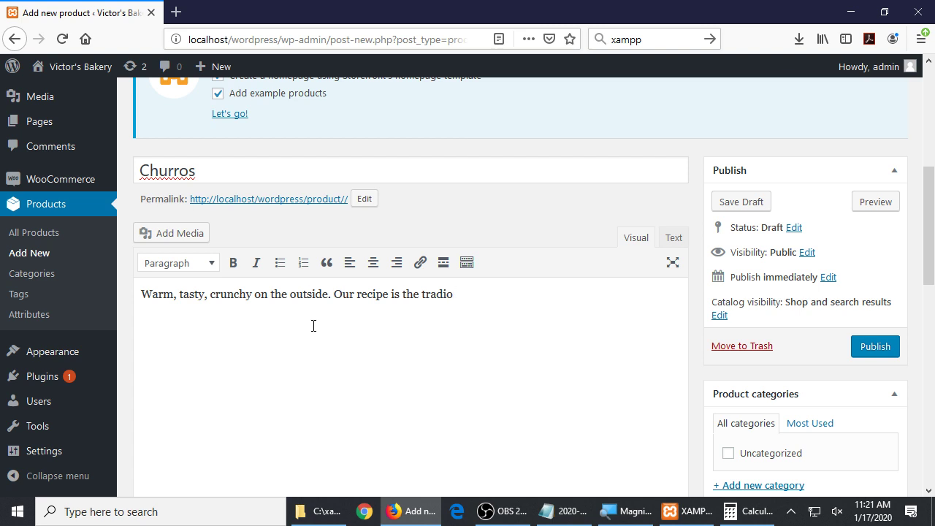
type("nal lkajdlksjfkldsajklasjdlkfsf")
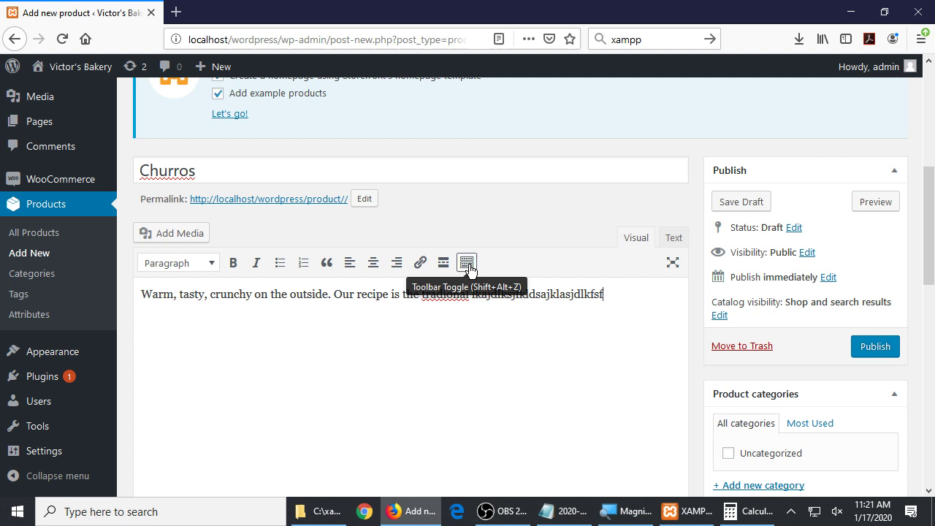
key("super+plus")
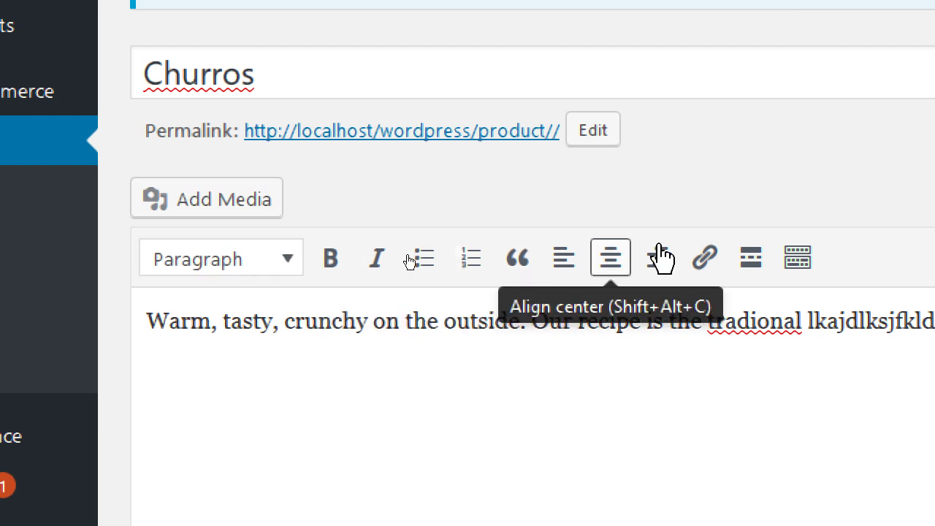
Show the extra formatting row and colour the word 'crunchy' red
left_click(799, 260)
double_click(801, 263)
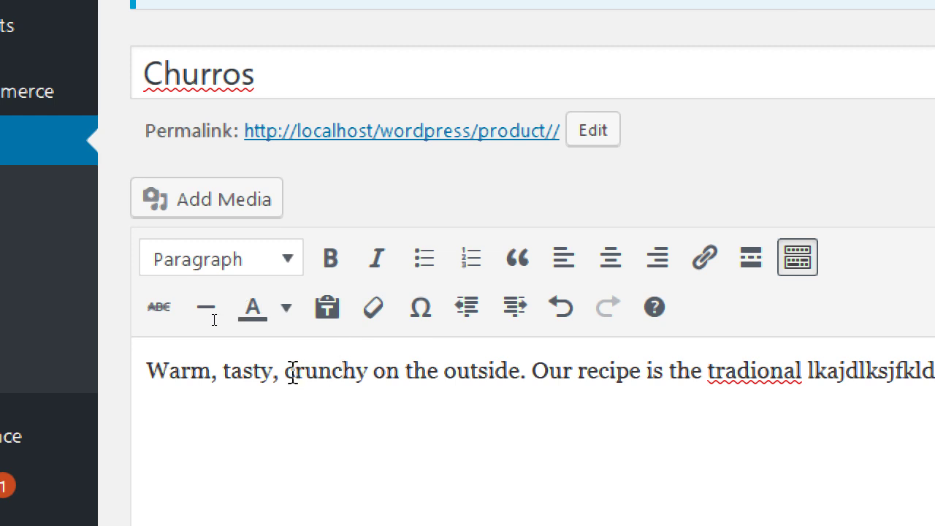
left_click_drag(286, 373, 366, 383)
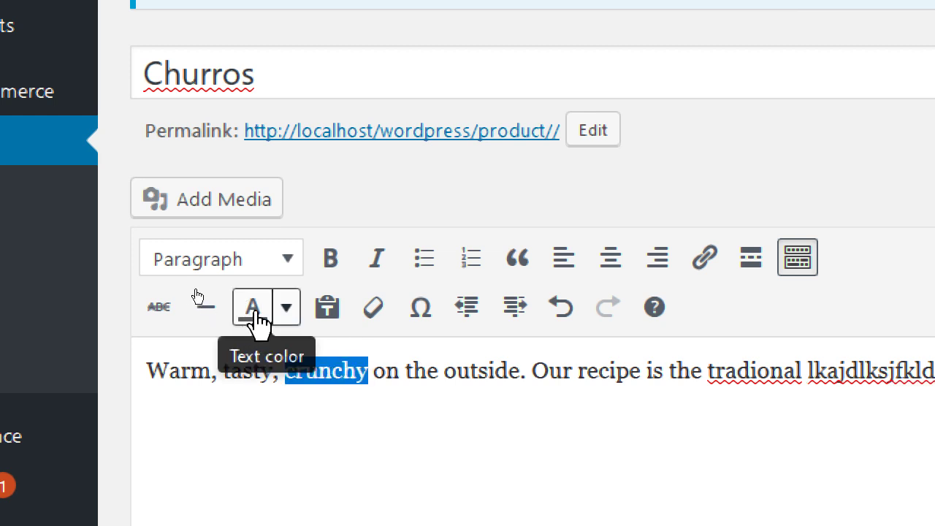
left_click(287, 308)
left_click(173, 406)
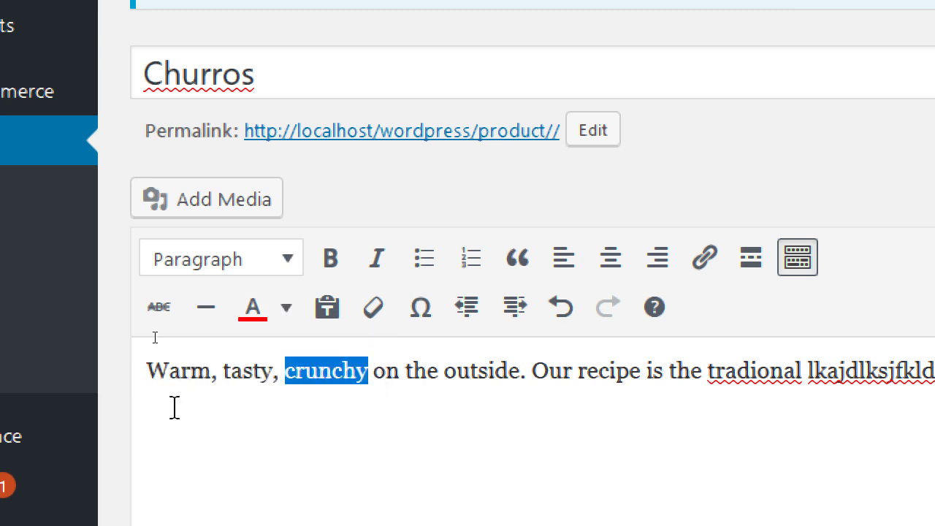
left_click(400, 370)
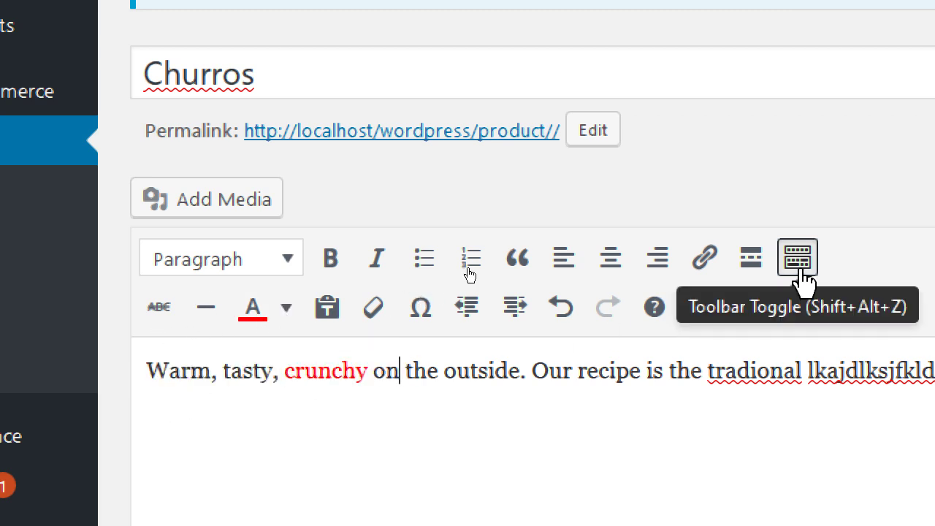
Toggle the extra formatting row off and on several times
left_click(802, 272)
left_click(802, 271)
left_click(802, 272)
left_click(802, 272)
left_click(802, 271)
left_click(802, 272)
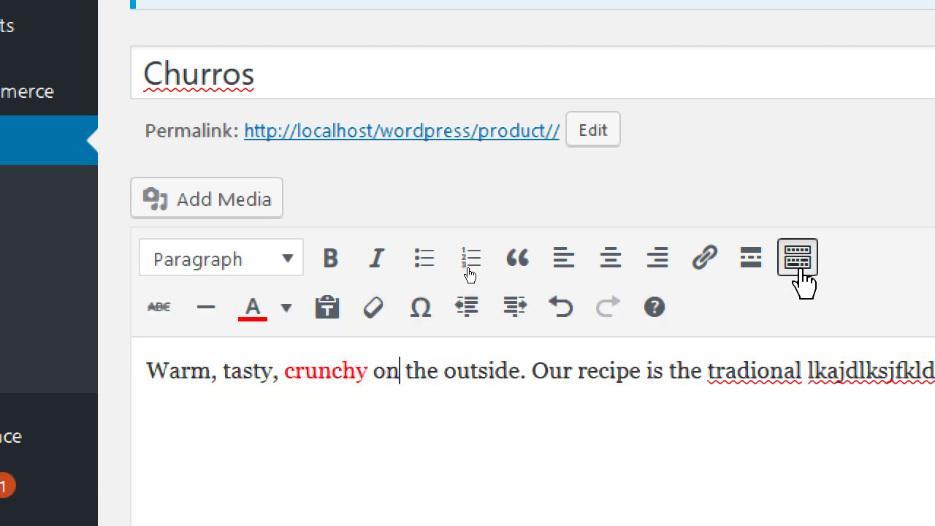
left_click(801, 272)
left_click(802, 272)
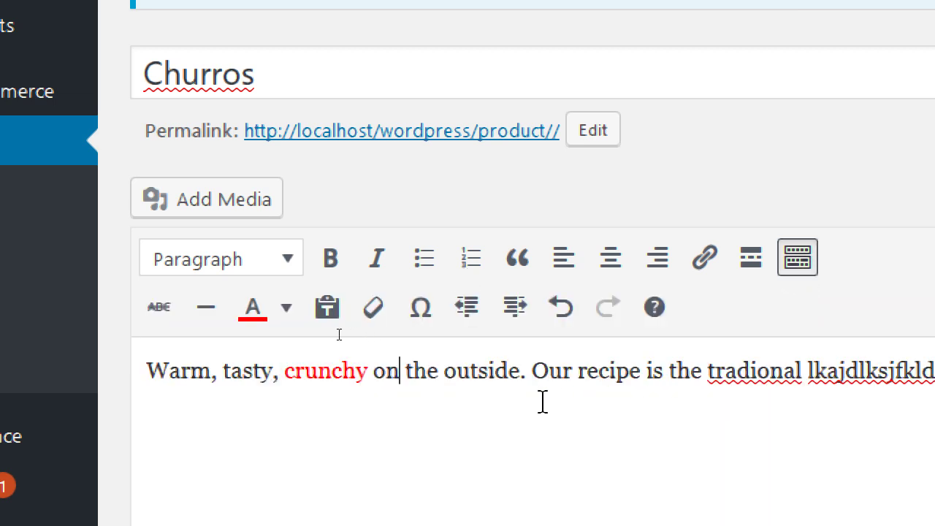
Briefly select 'Our recipe', then collapse and re-expand the Publish panel
left_click_drag(533, 371, 646, 371)
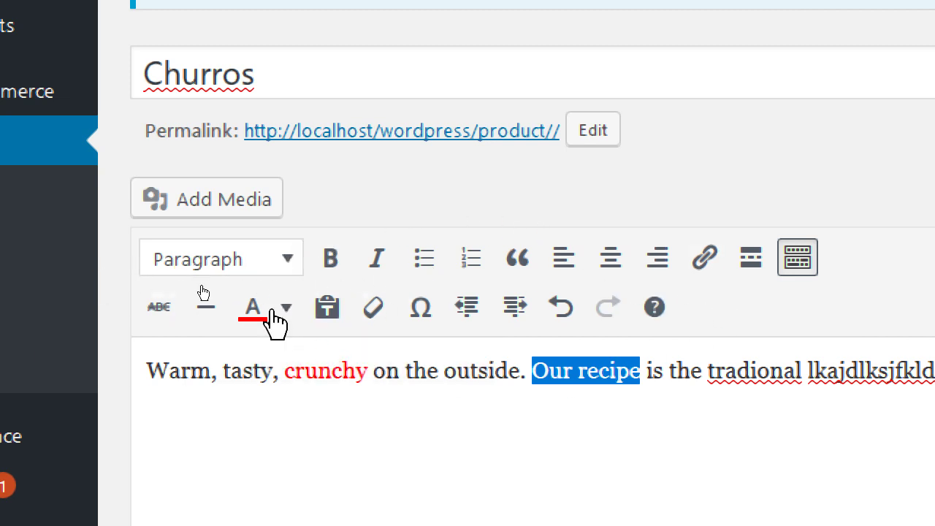
left_click(649, 373)
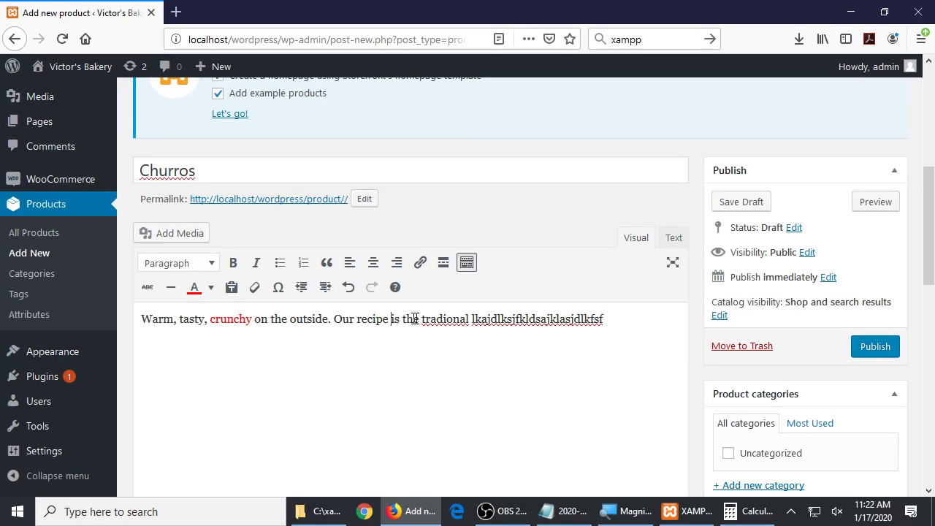
left_click(789, 181)
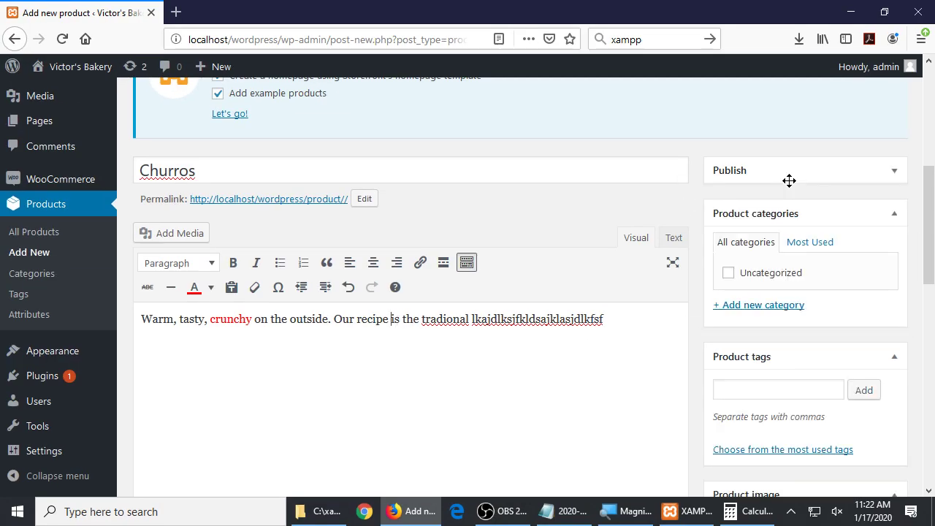
left_click(789, 180)
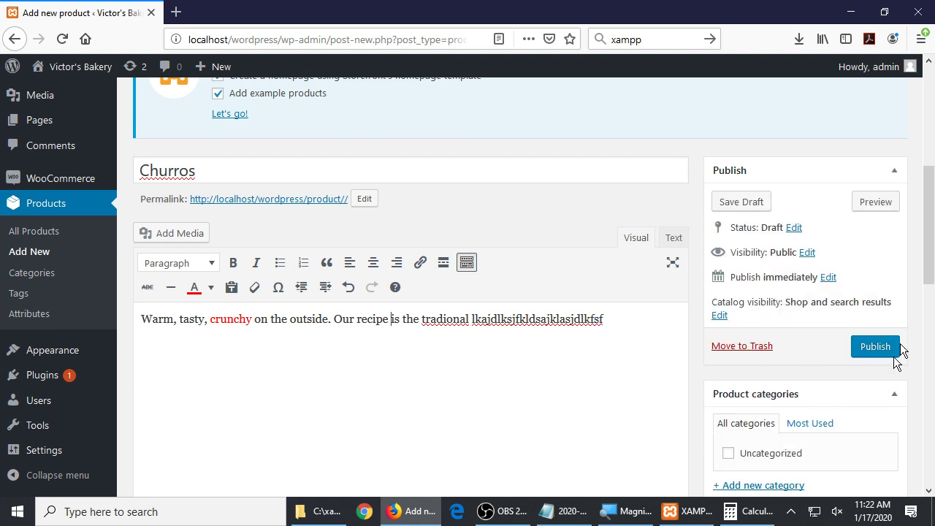
Save Churros as a draft and scroll to its Simple product data with Standard tax class
left_click(736, 213)
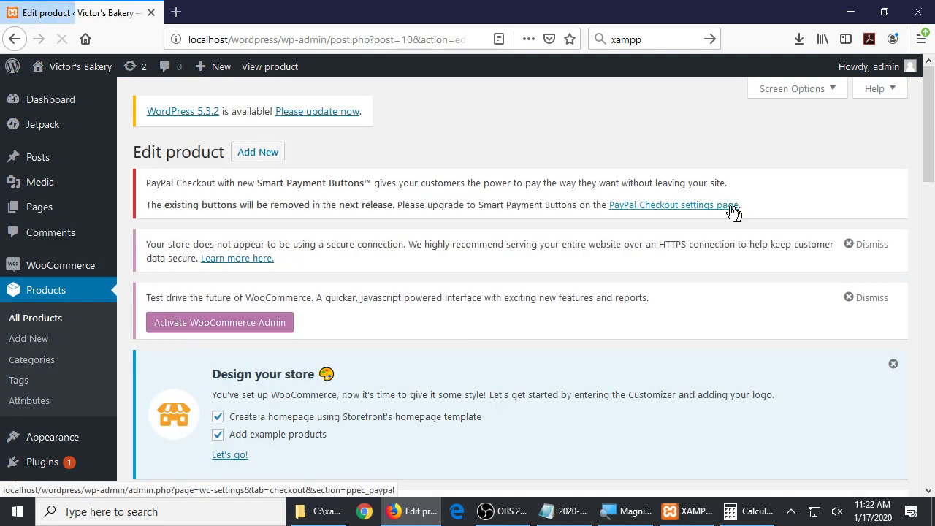
scroll(708, 225, "down", 4)
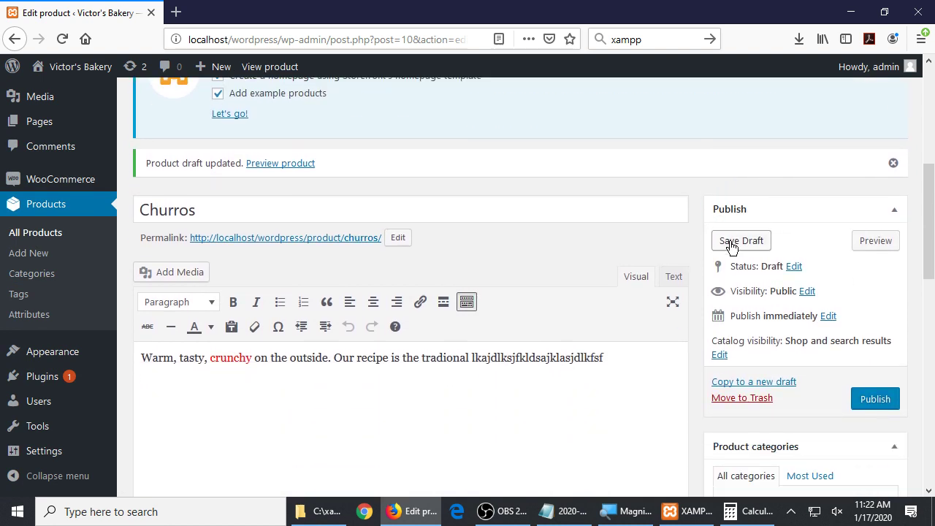
scroll(735, 248, "down", 3)
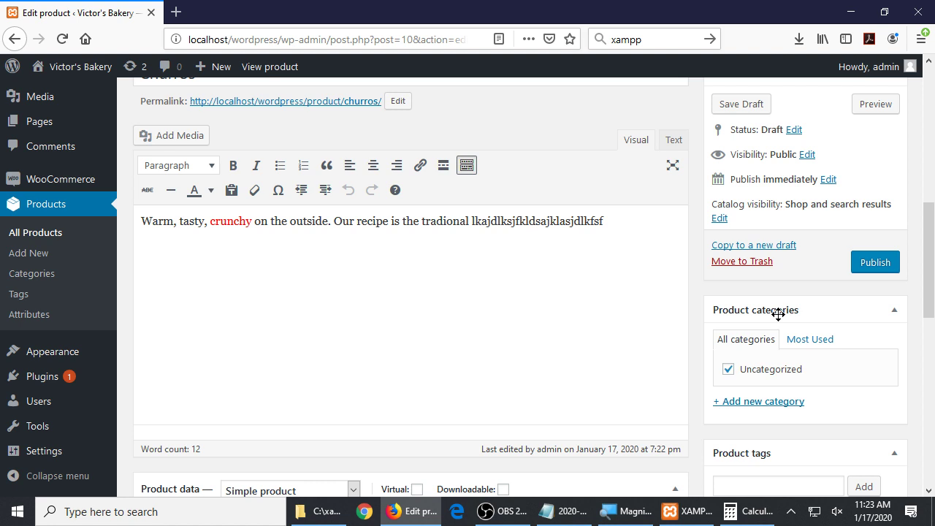
scroll(778, 314, "down", 3)
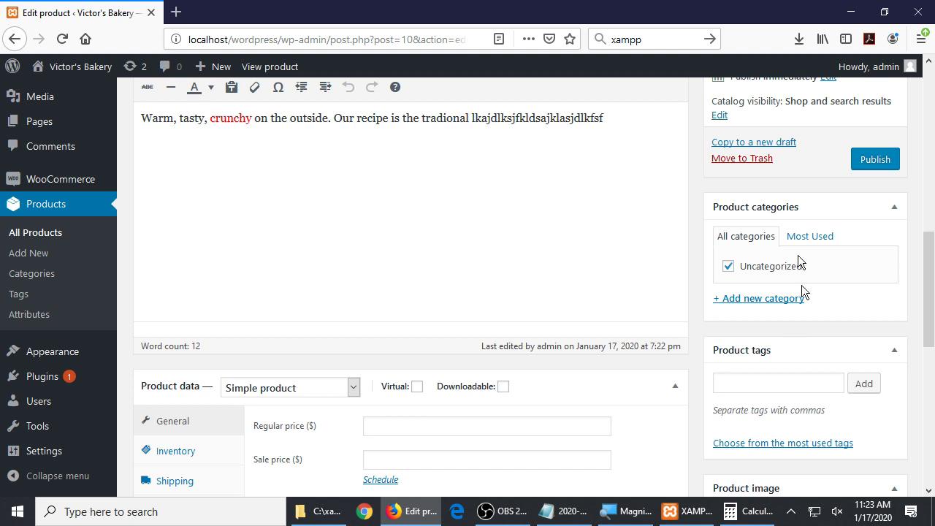
scroll(791, 387, "down", 6)
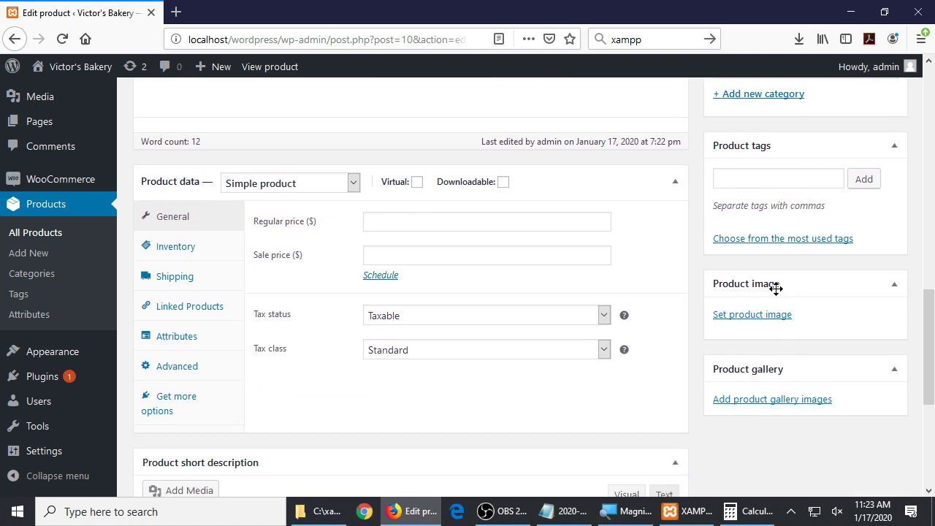
Open the site front end in a new tab and go to its still-empty Shop page
middle_click(52, 69)
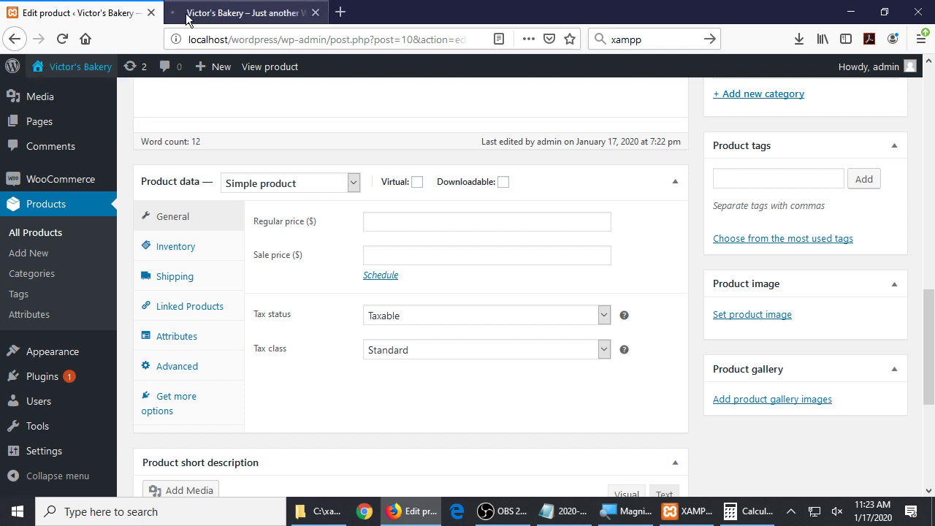
left_click(183, 13)
left_click(422, 198)
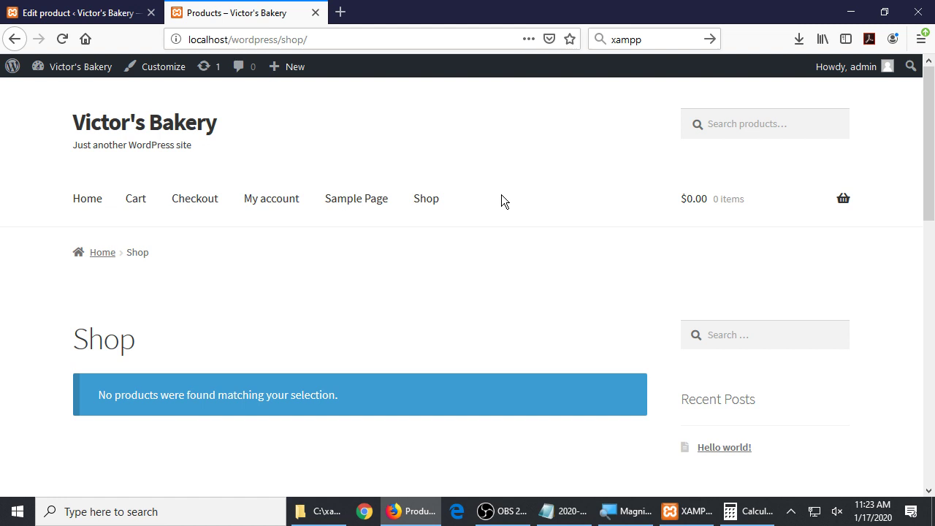
Return to the Churros edit tab and scroll down to the Product image box
key("ctrl+shift+Tab")
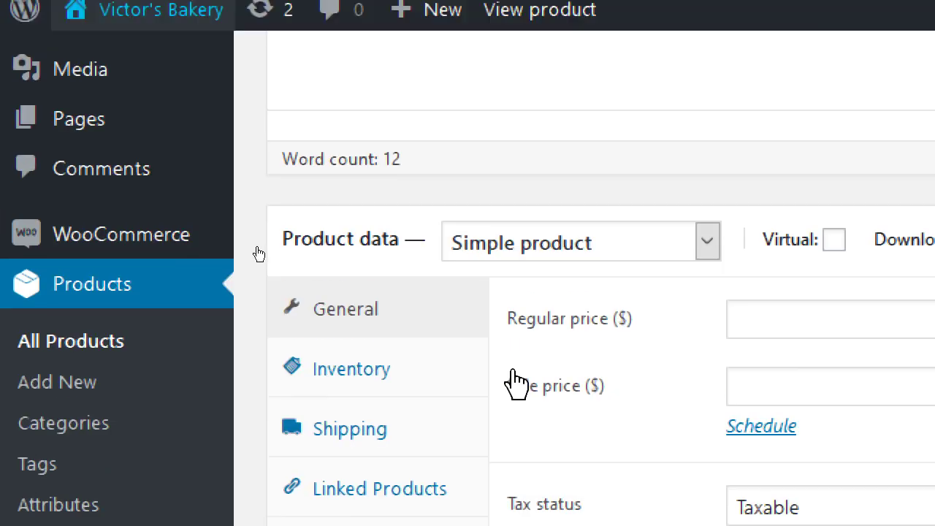
scroll(260, 248, "up", 5)
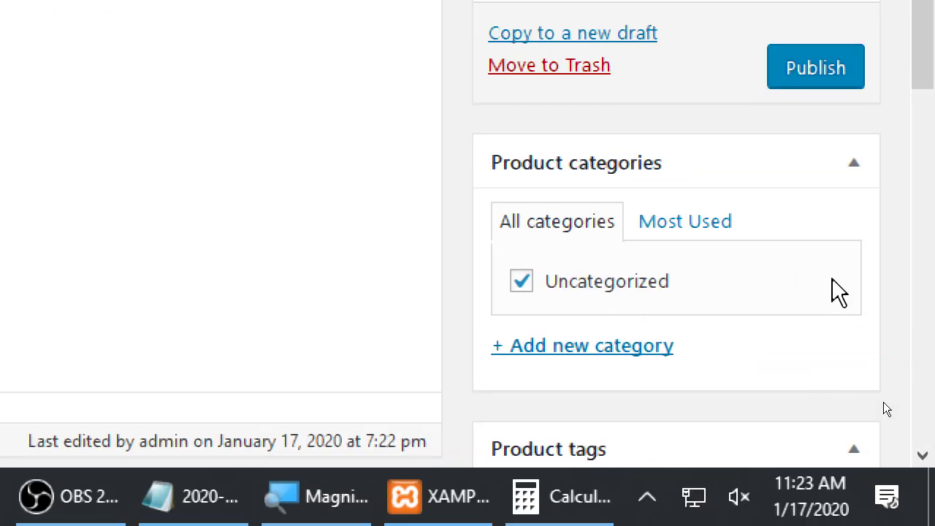
scroll(840, 292, "down", 5)
scroll(832, 288, "down", 1)
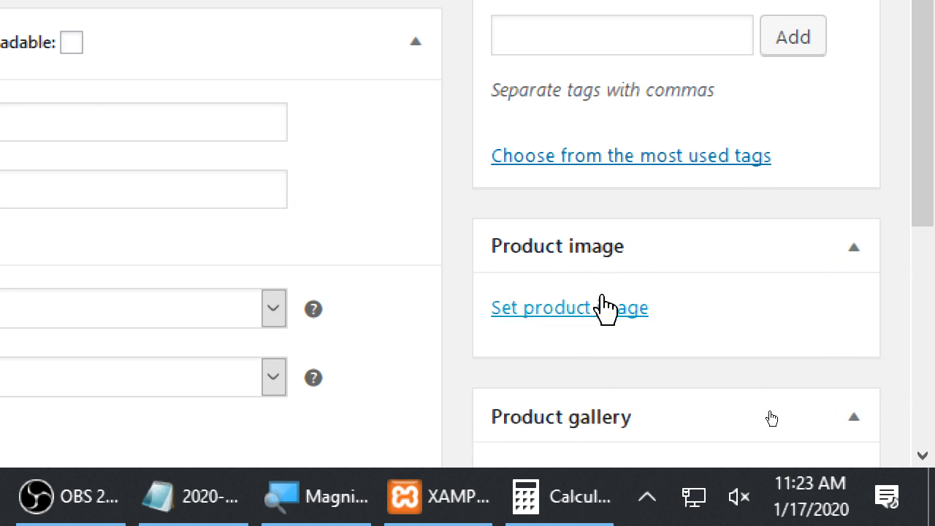
scroll(605, 311, "down", 1)
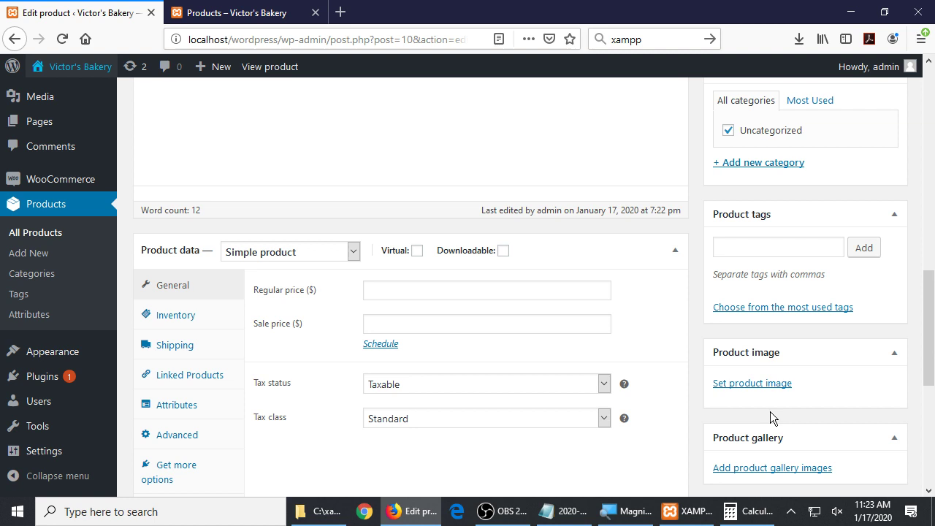
In File Explorer, open Local Disk (C:) > Windows > Web > Wallpaper
key("super+e")
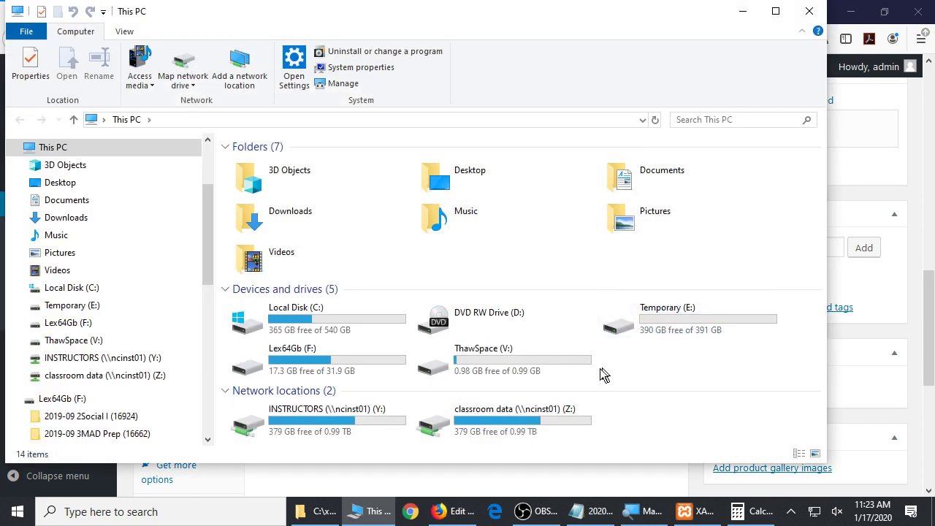
double_click(377, 325)
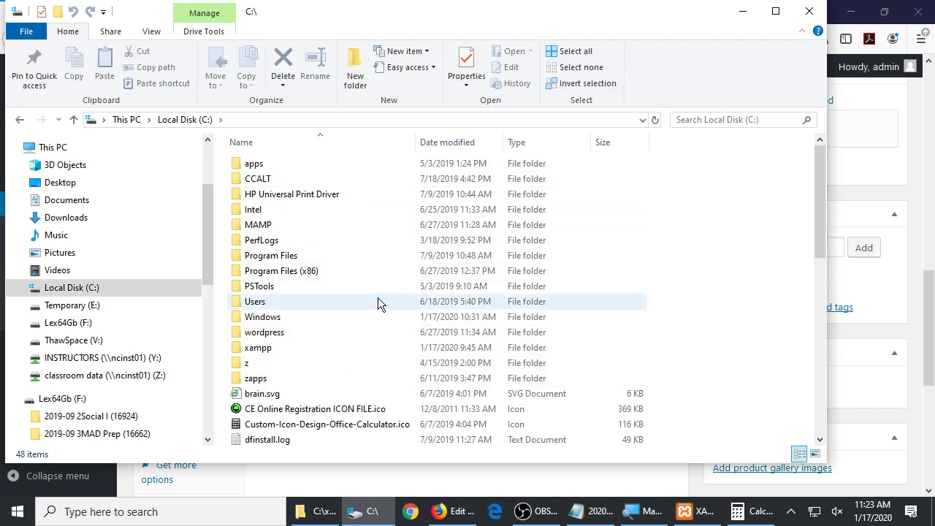
left_click(365, 316)
double_click(284, 315)
scroll(281, 316, "down", 20)
double_click(265, 176)
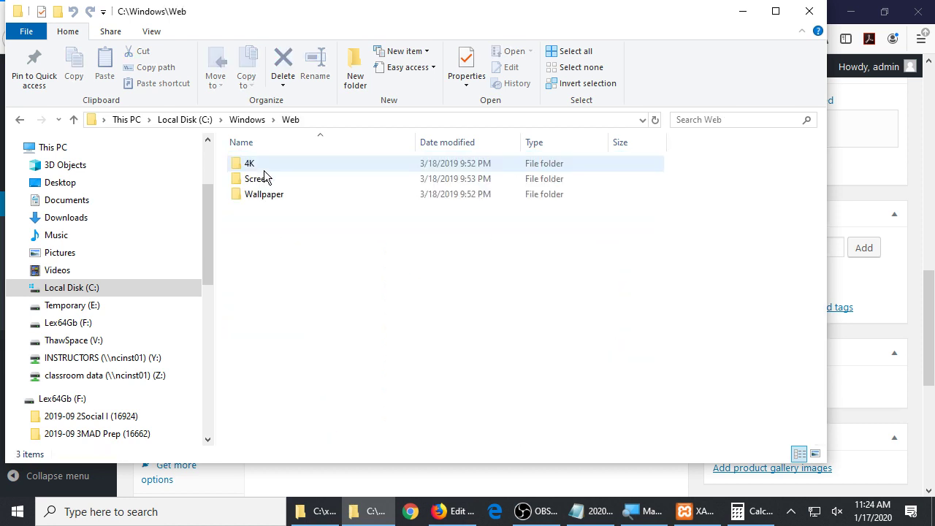
double_click(257, 195)
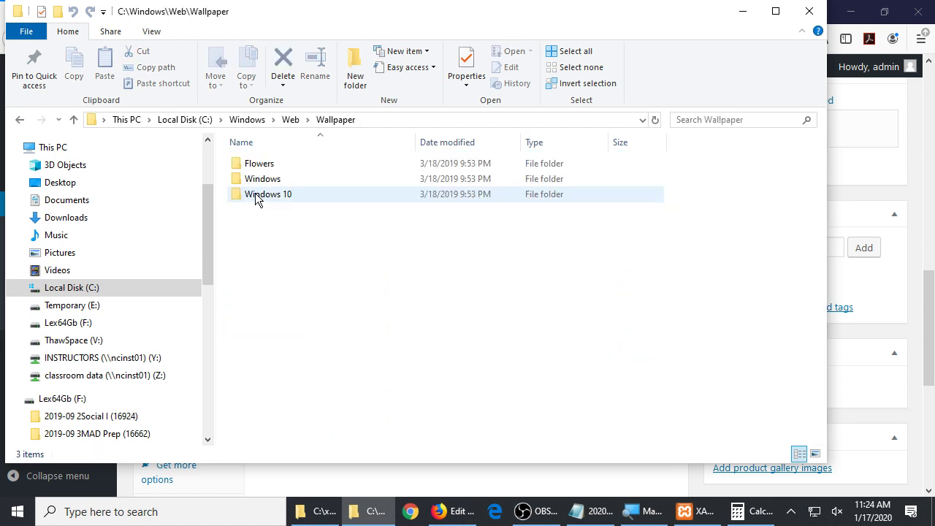
Browse the Flowers, Windows and 4K wallpaper folders, then close File Explorer
double_click(269, 167)
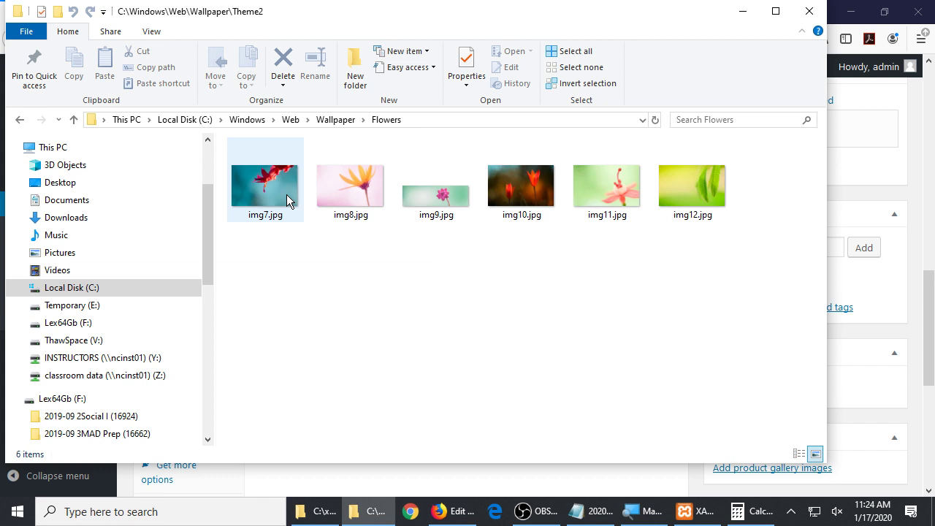
key("alt+Left")
double_click(279, 184)
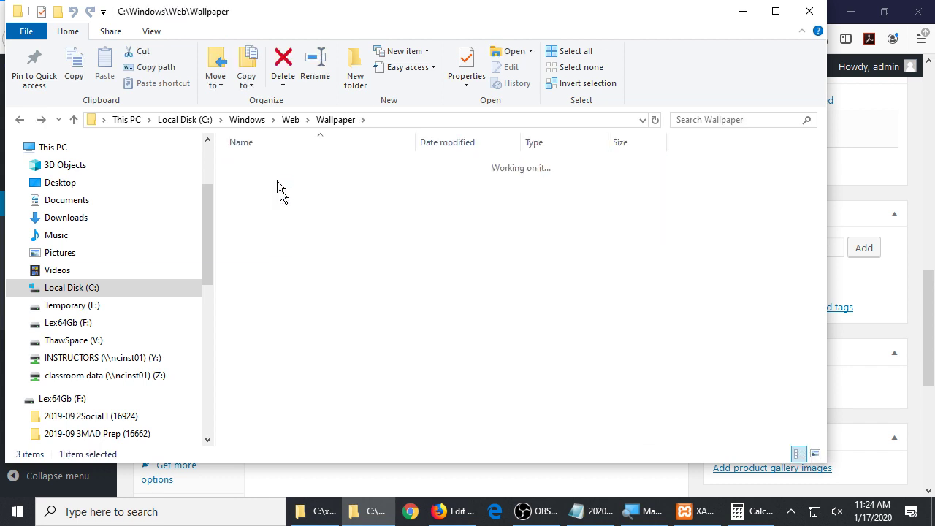
key("alt+Left")
key("alt+Left")
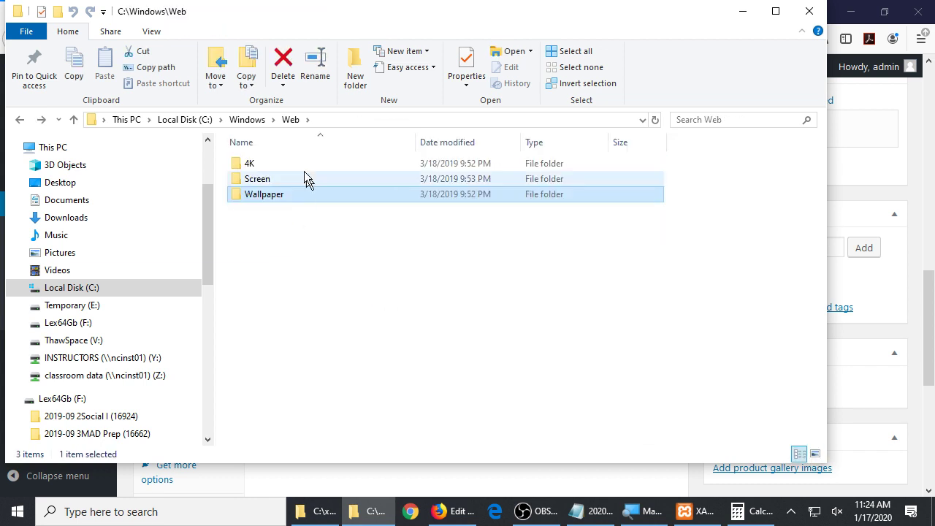
left_click(285, 165)
double_click(286, 165)
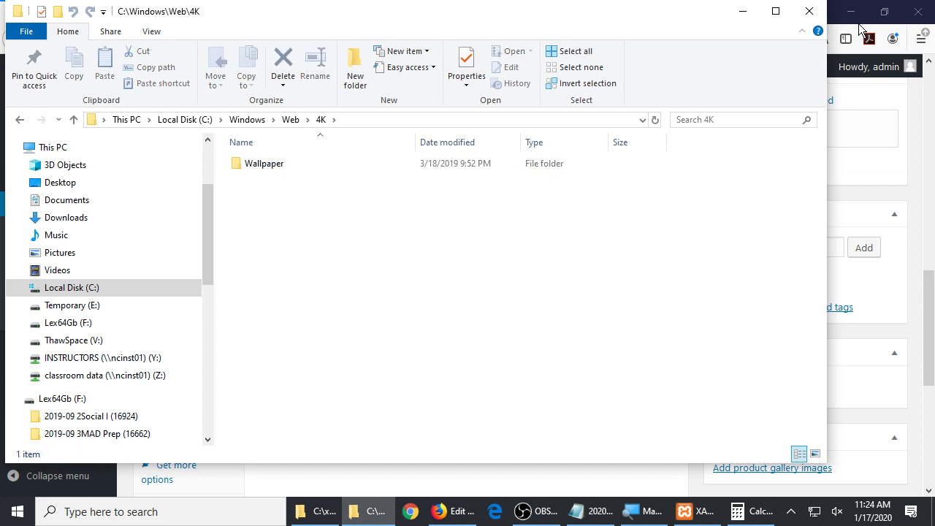
left_click(809, 11)
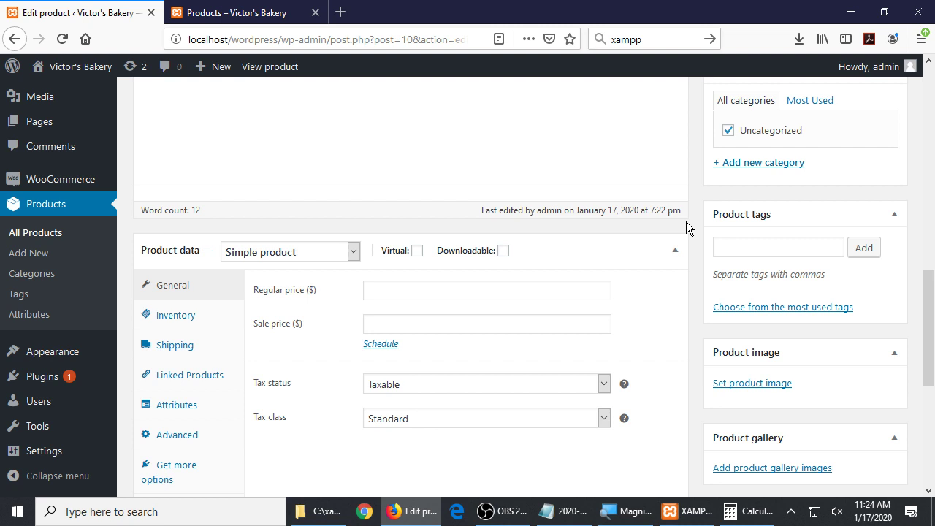
key("ctrl+Tab")
Search Google for 'churros' in a new tab and scroll through the recipe results
key("ctrl+t")
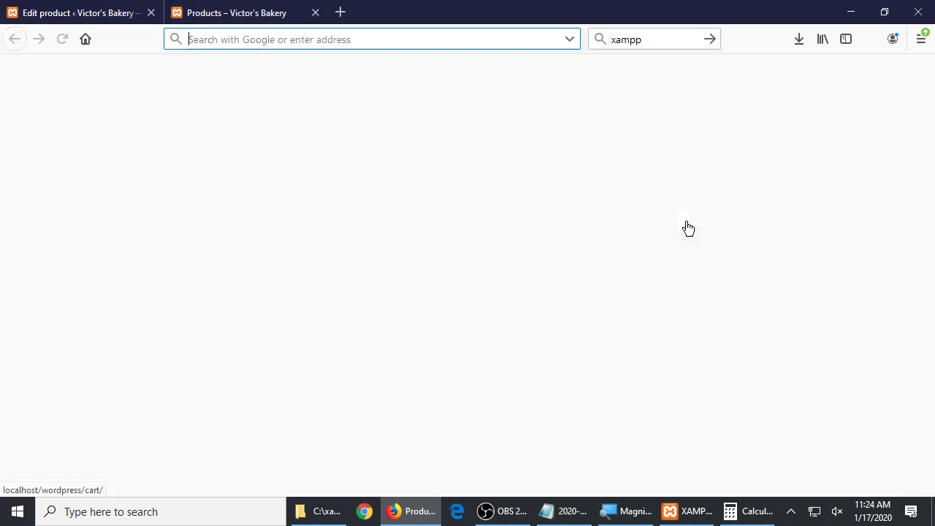
type("churros")
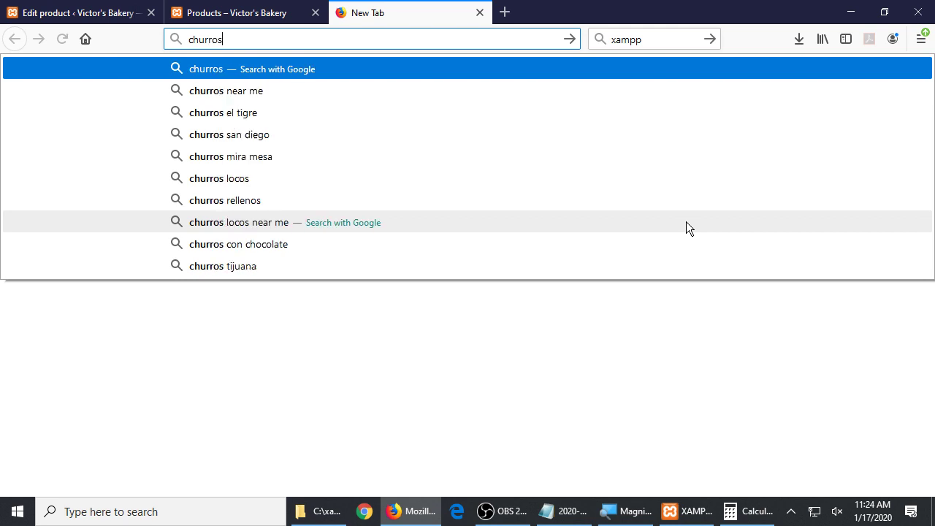
key("Return")
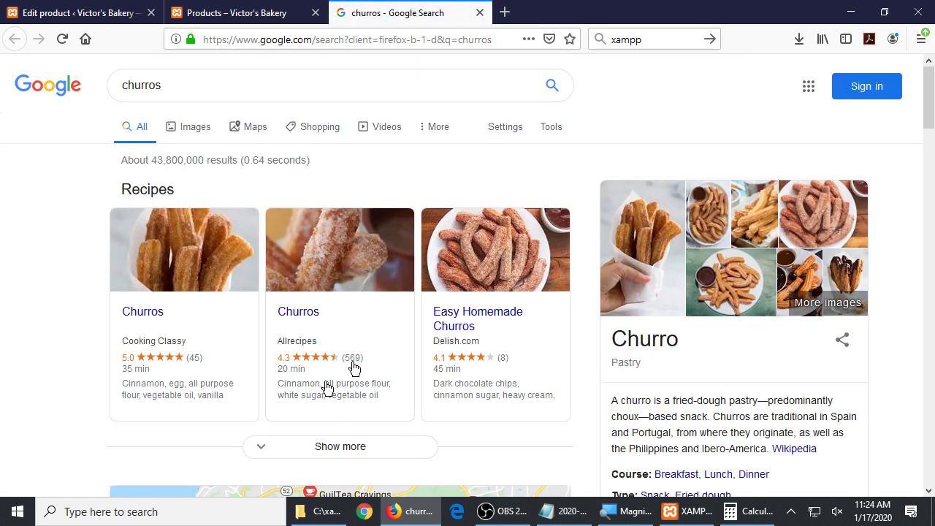
scroll(120, 225, "down", 3)
scroll(62, 238, "down", 6)
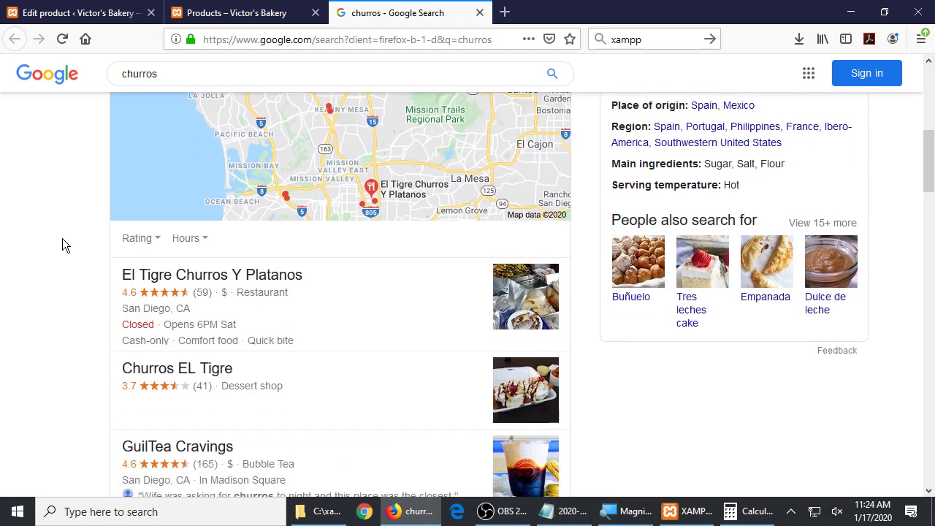
scroll(62, 235, "up", 10)
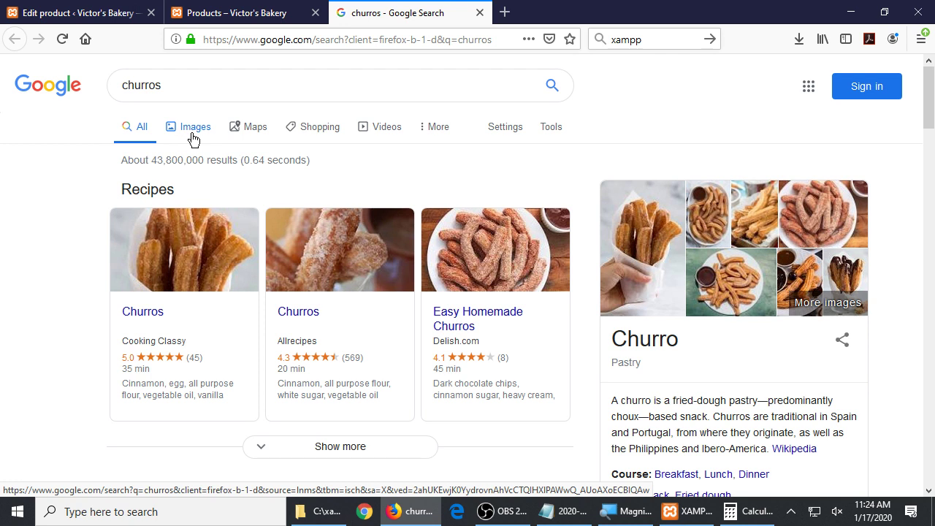
Show Google image results for churros and preview the Delish churros photo and its recipe page
left_click(192, 139)
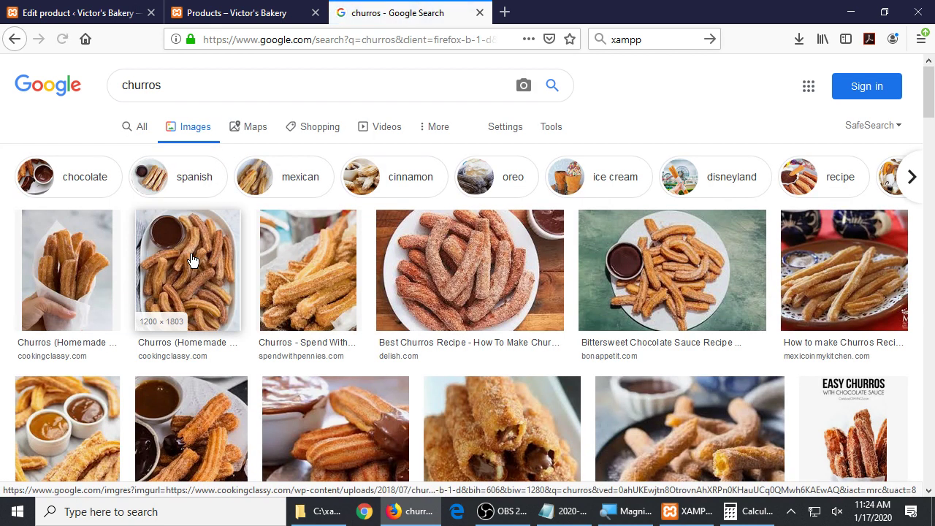
scroll(192, 256, "down", 2)
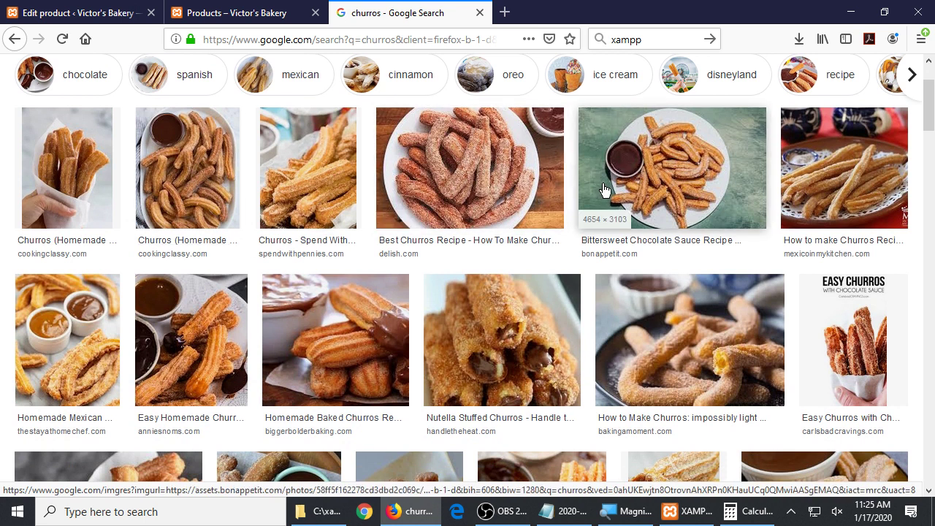
left_click(448, 170)
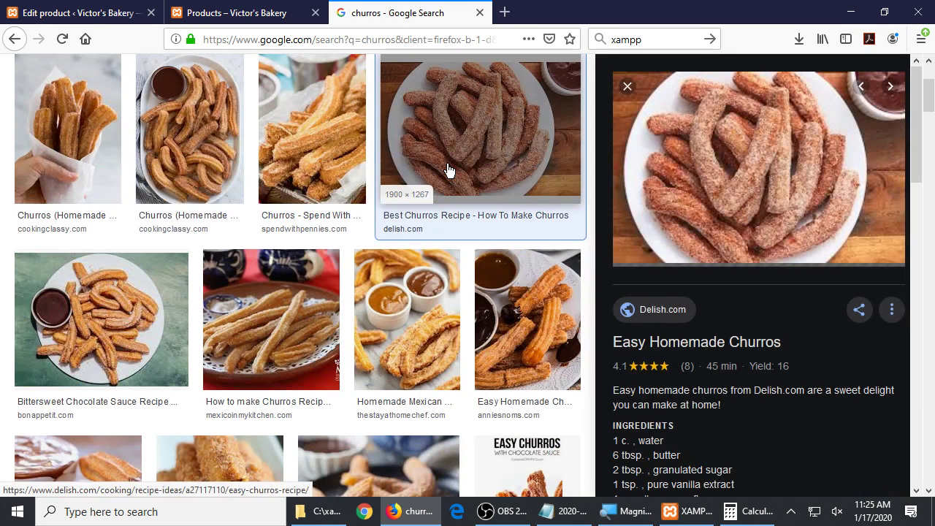
left_click(727, 173)
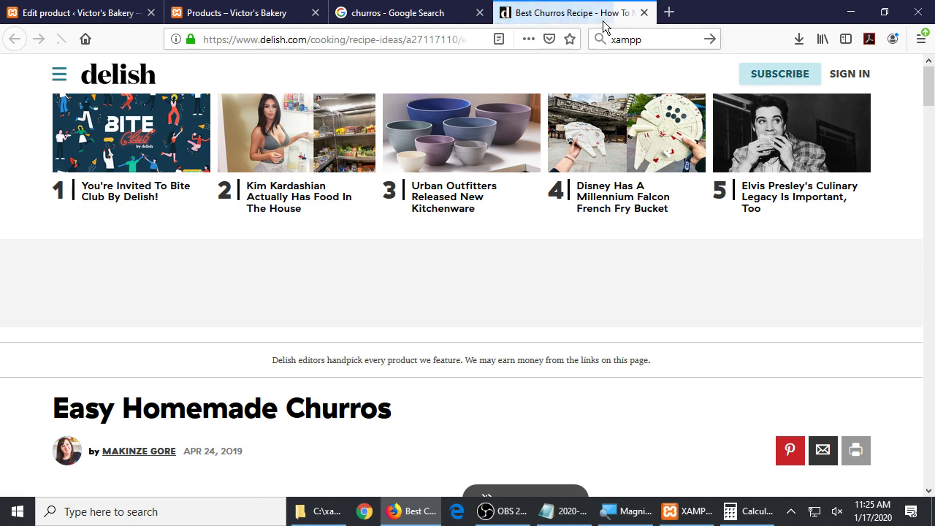
left_click(645, 13)
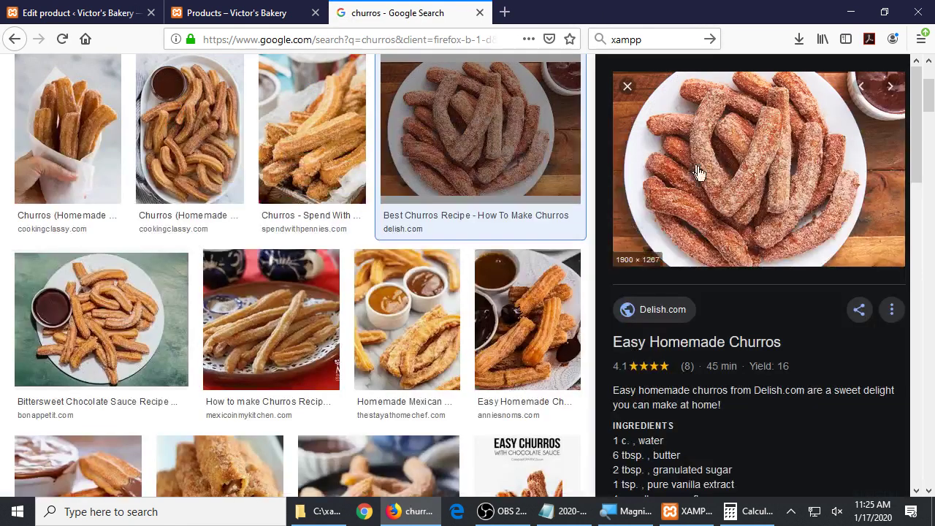
Save the Delish churros photo to the Desktop and return to the product editor
right_click(702, 182)
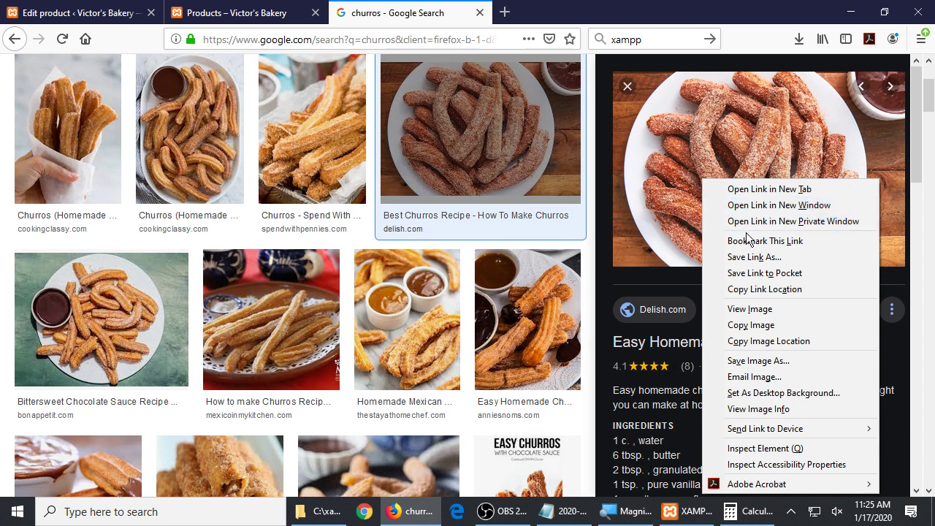
left_click(764, 359)
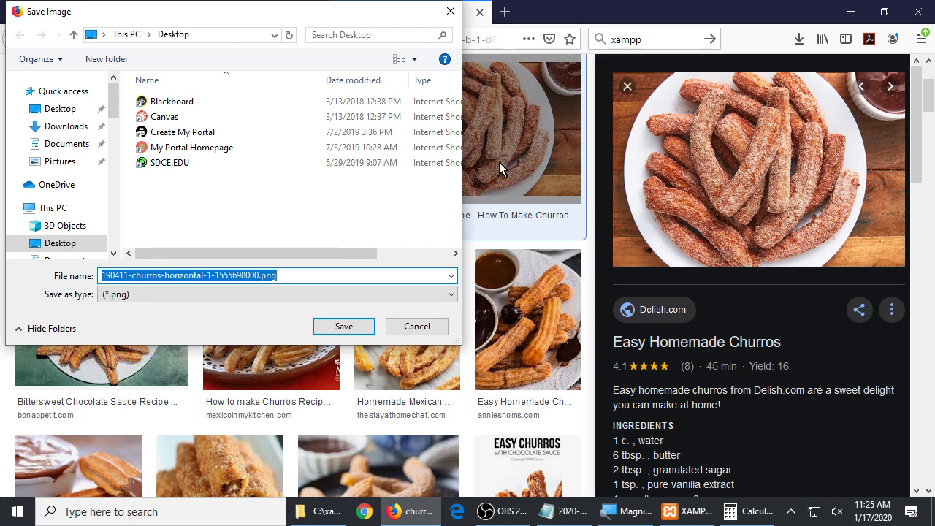
left_click(336, 325)
left_click(77, 12)
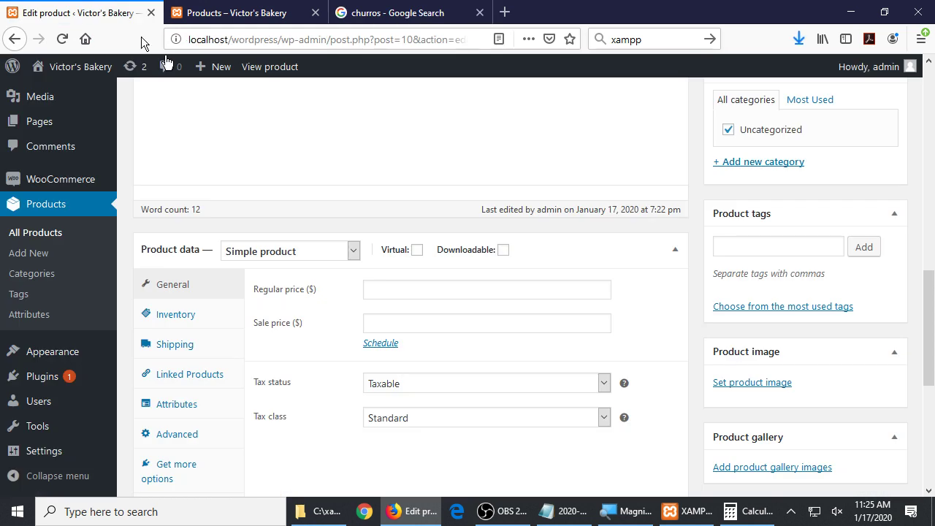
Upload 190411-churros-horizontal-1-1555698000.png from the Desktop and set it as the Churros product image
left_click(770, 385)
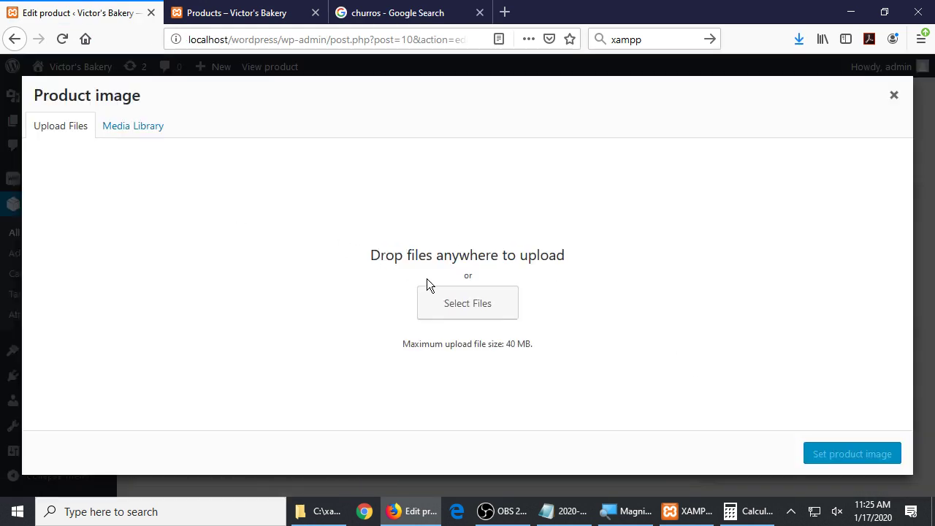
left_click(891, 102)
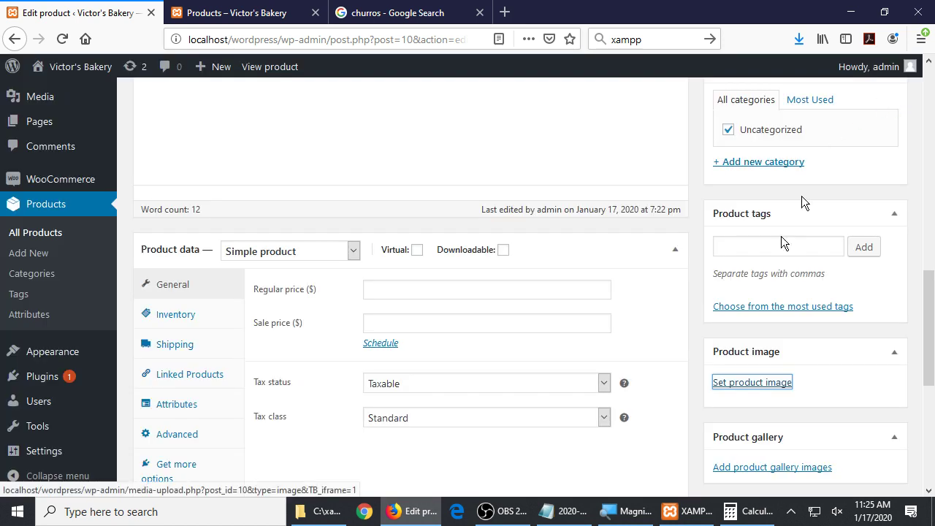
left_click(754, 382)
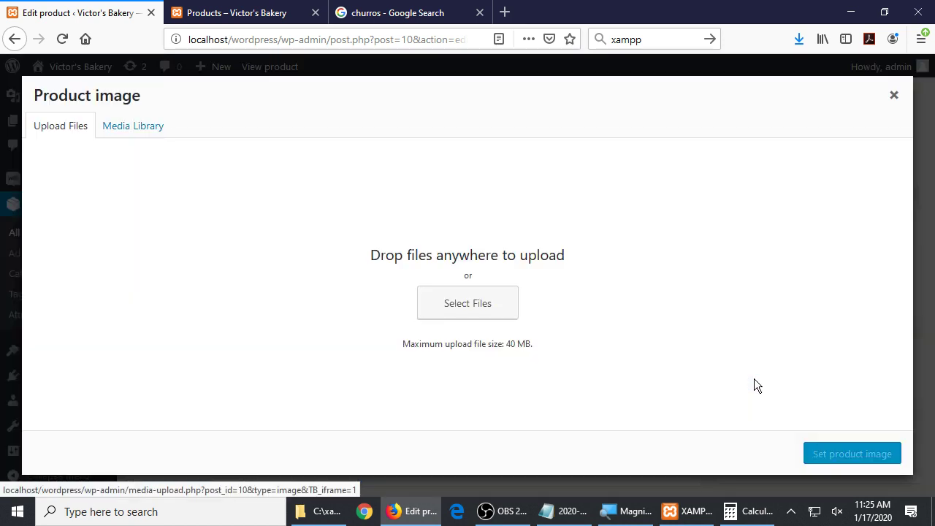
left_click(447, 304)
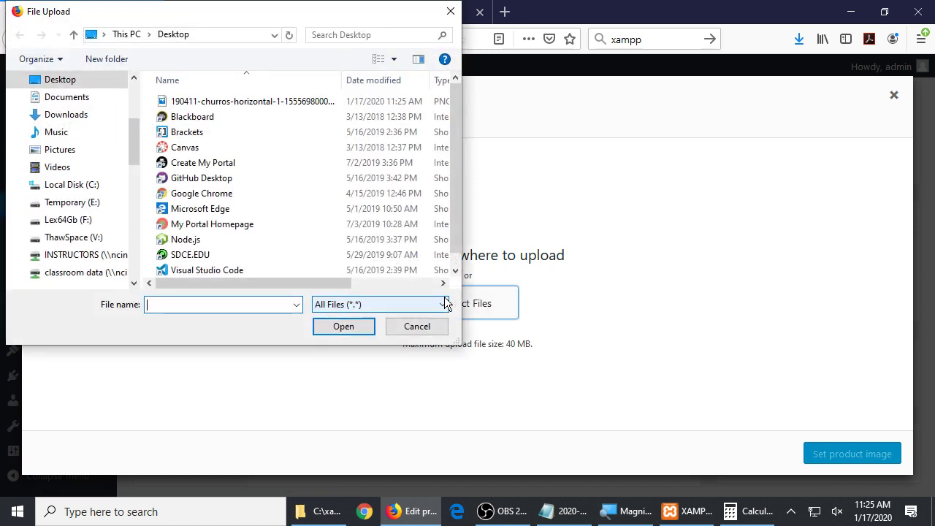
double_click(275, 104)
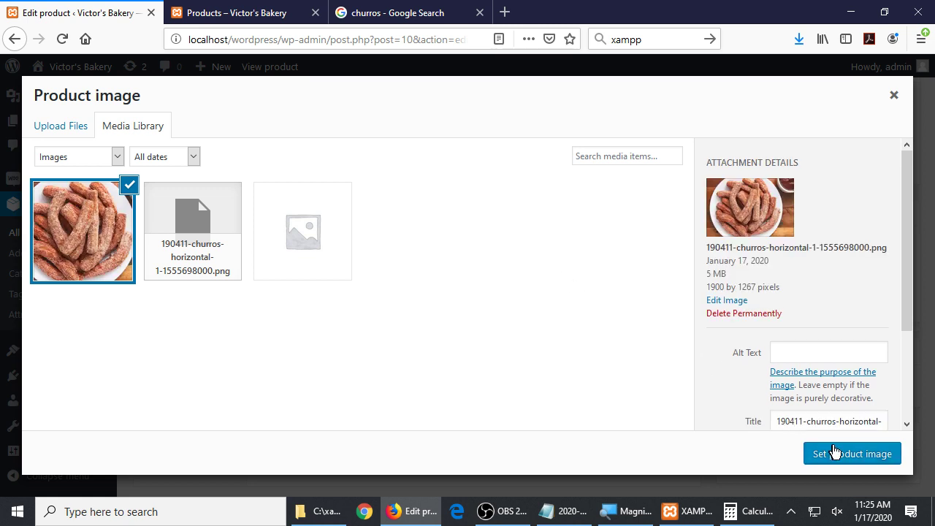
left_click(860, 456)
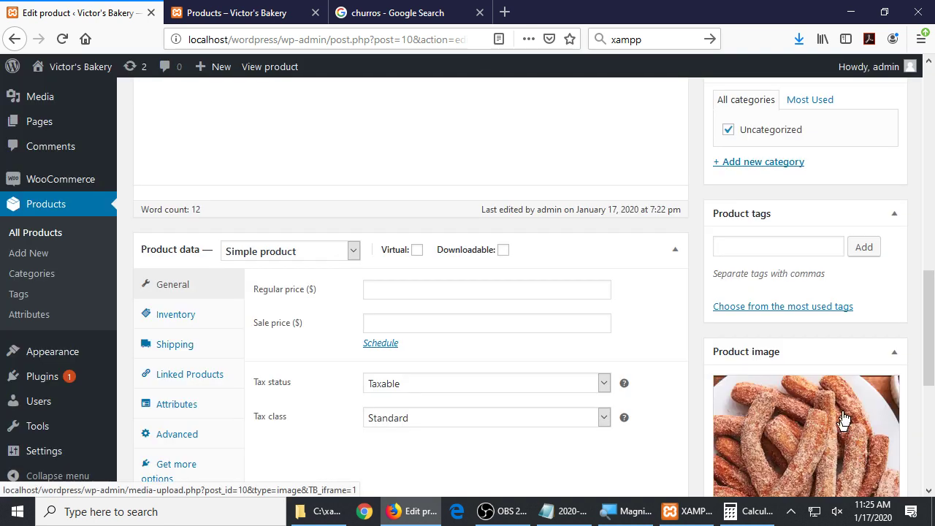
scroll(891, 416, "down", 2)
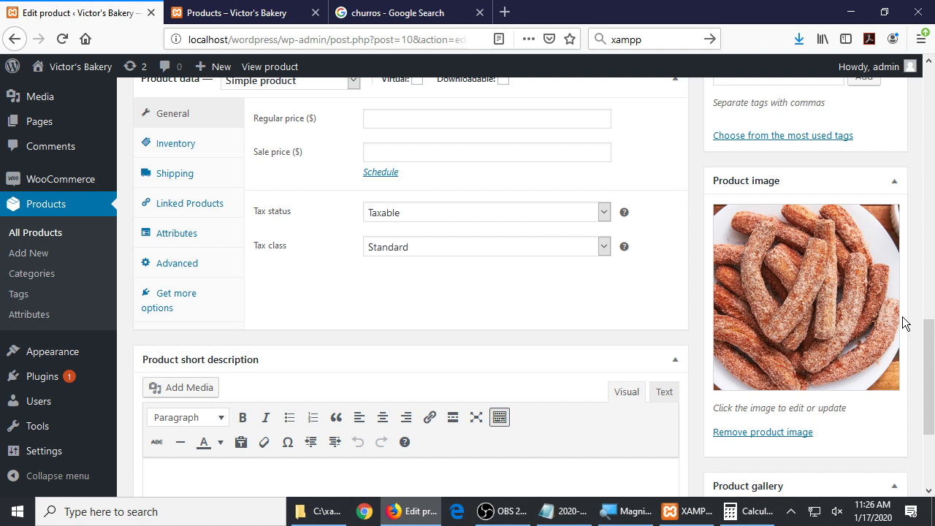
scroll(869, 351, "down", 4)
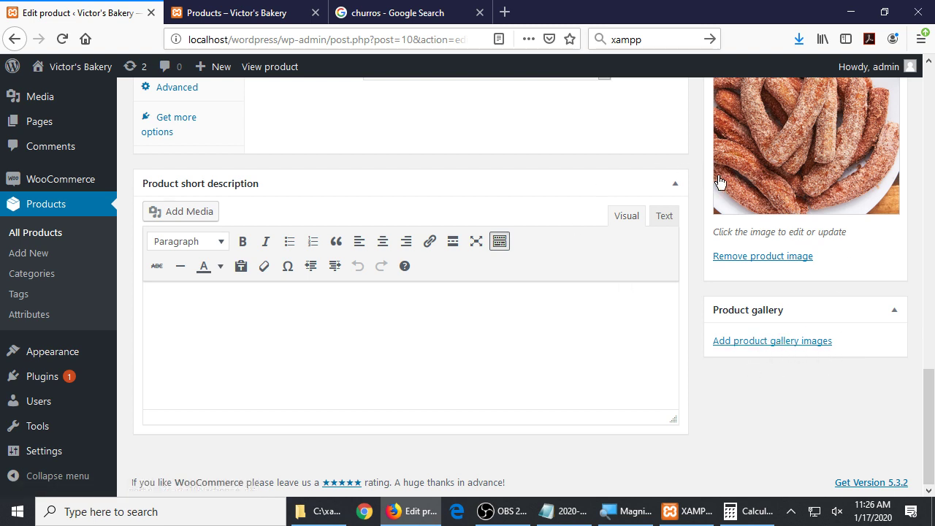
scroll(749, 234, "up", 1)
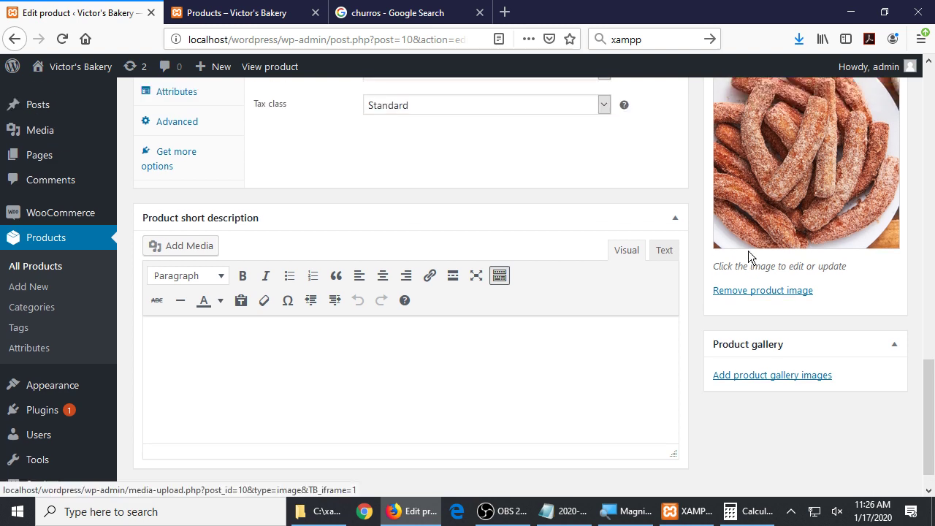
scroll(748, 254, "up", 3)
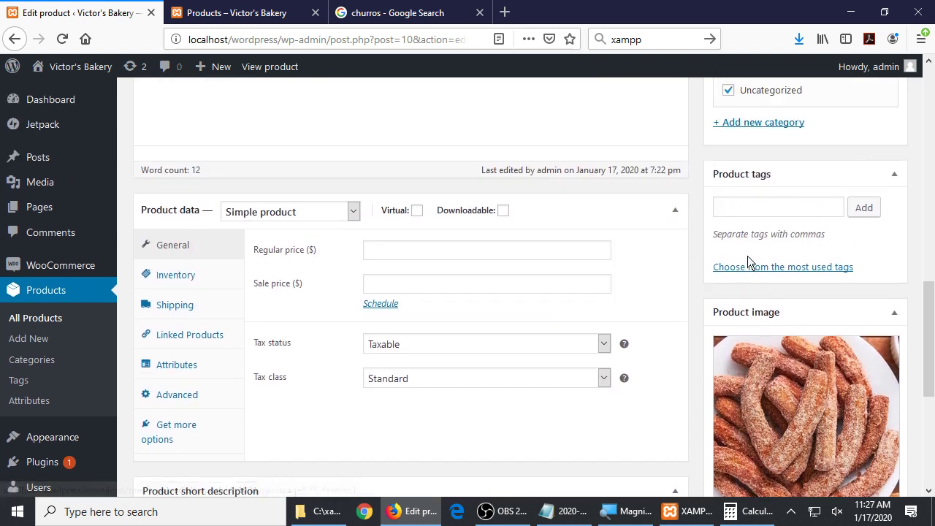
scroll(747, 260, "up", 6)
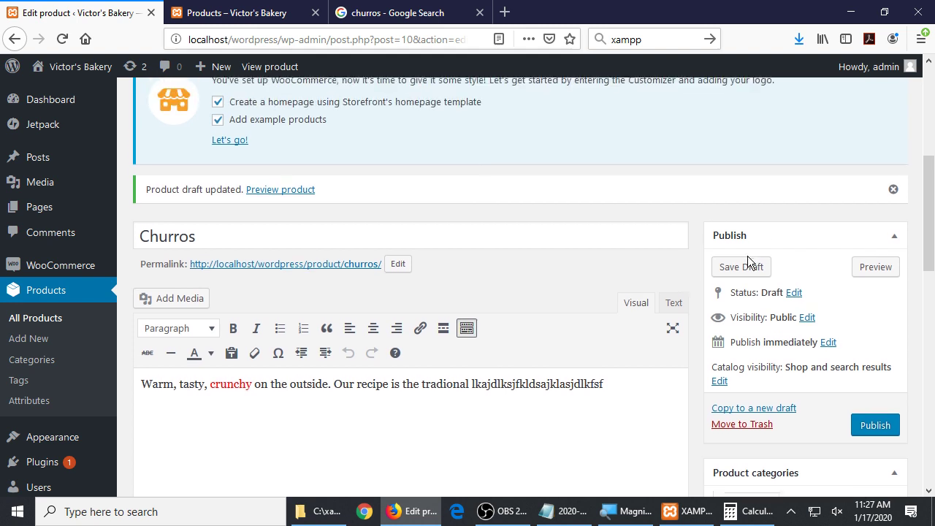
scroll(748, 259, "up", 3)
scroll(747, 260, "down", 7)
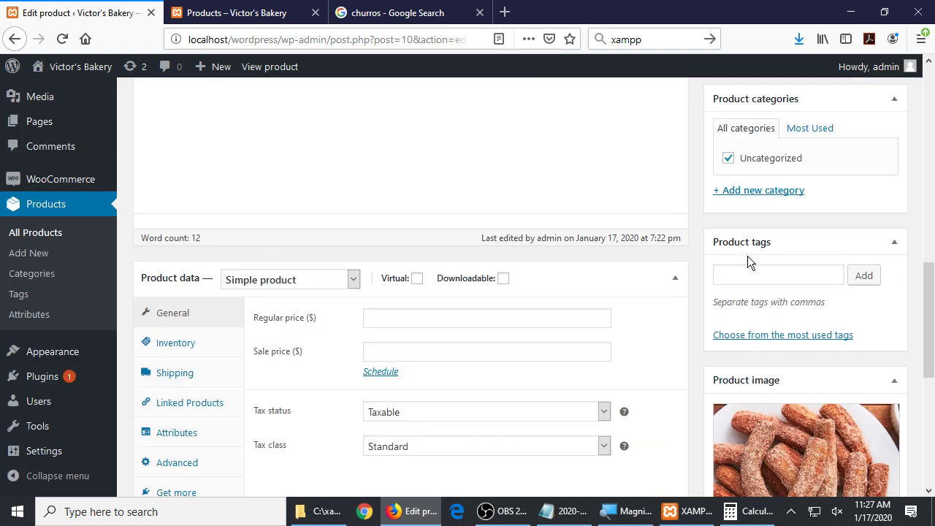
scroll(747, 255, "down", 2)
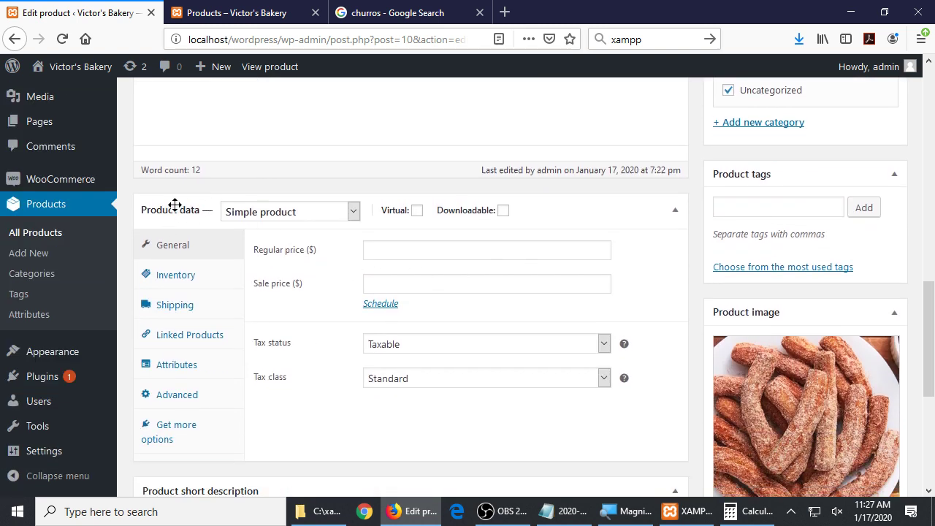
scroll(319, 215, "down", 7)
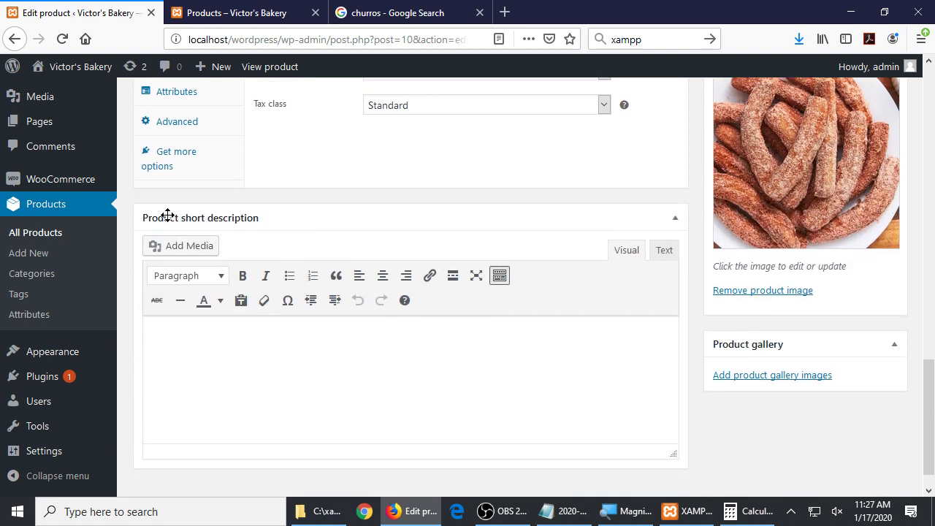
Check the shop page, then type placeholder text into the product's short description
left_click(266, 9)
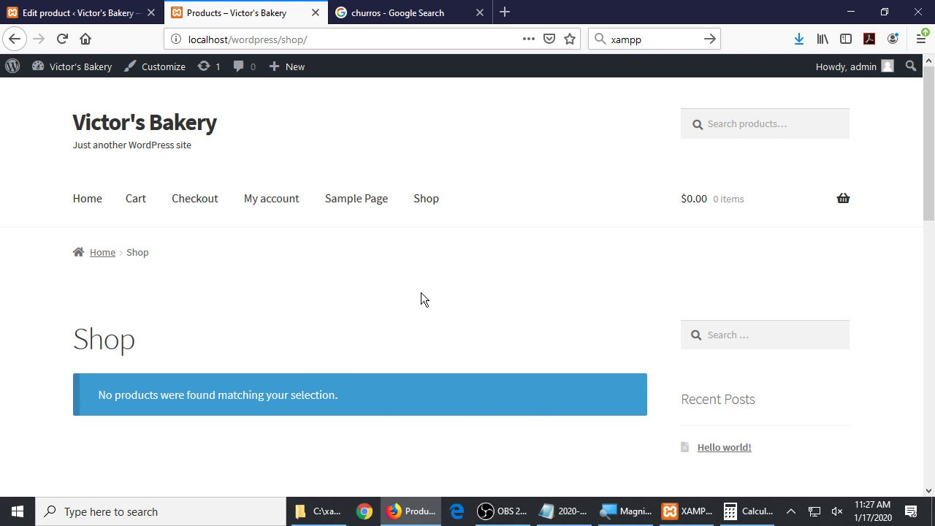
left_click(81, 12)
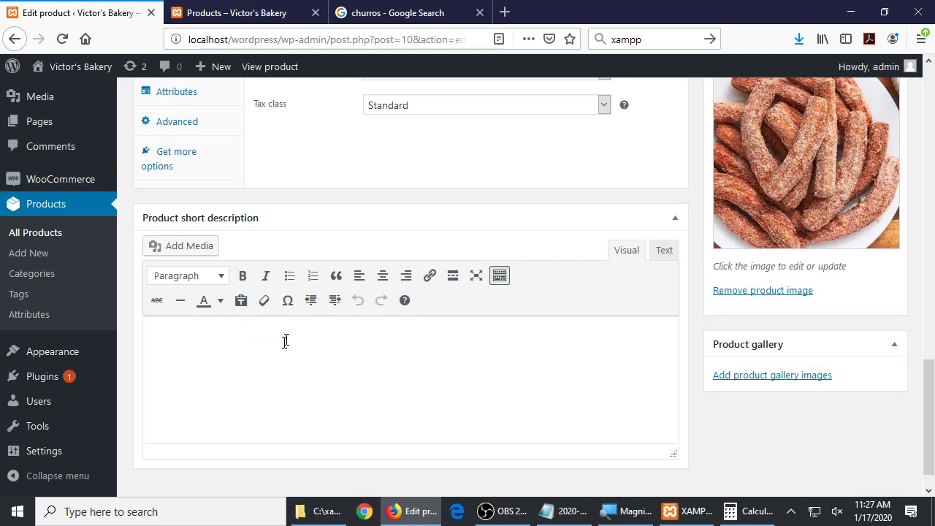
left_click(192, 369)
type("ikihjkhjkhjkhjkhjkjkhjjkjj")
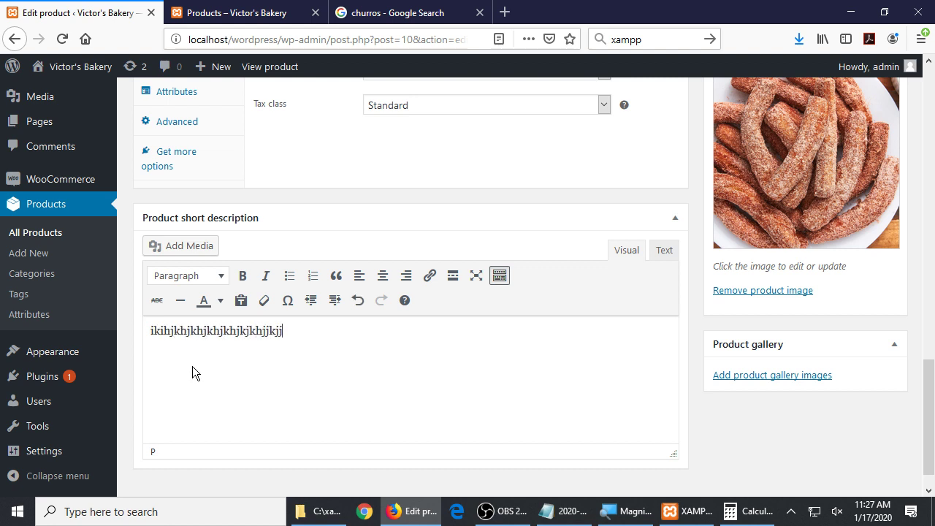
Switch back and forth between the shop page and the editor; the shop still shows no products
left_click(225, 12)
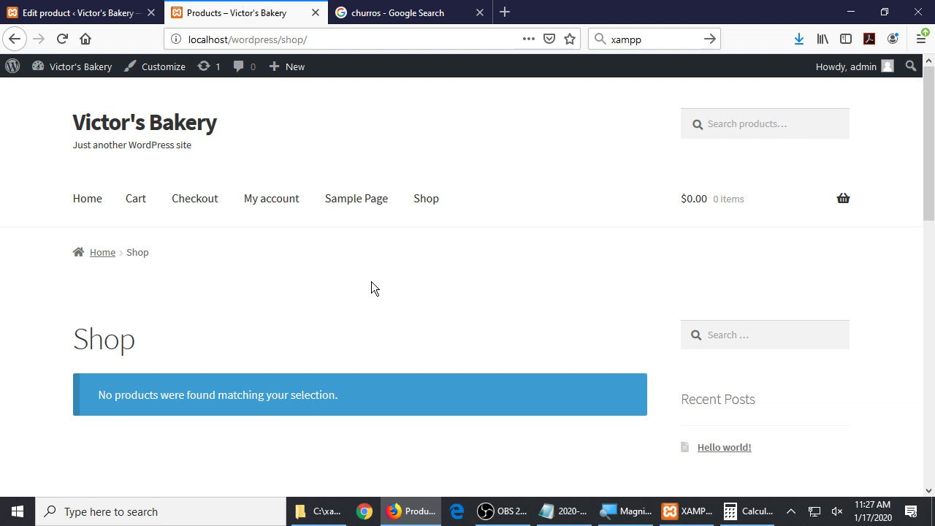
left_click(77, 12)
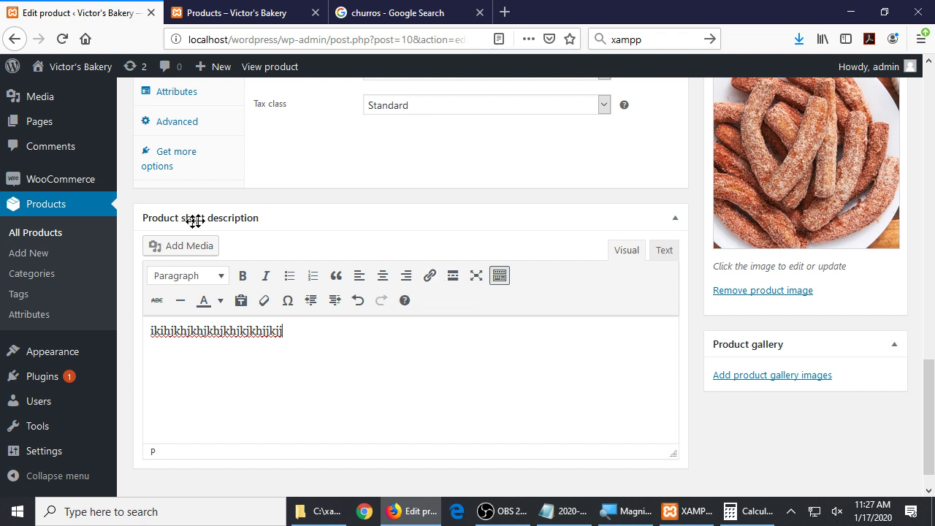
left_click(296, 10)
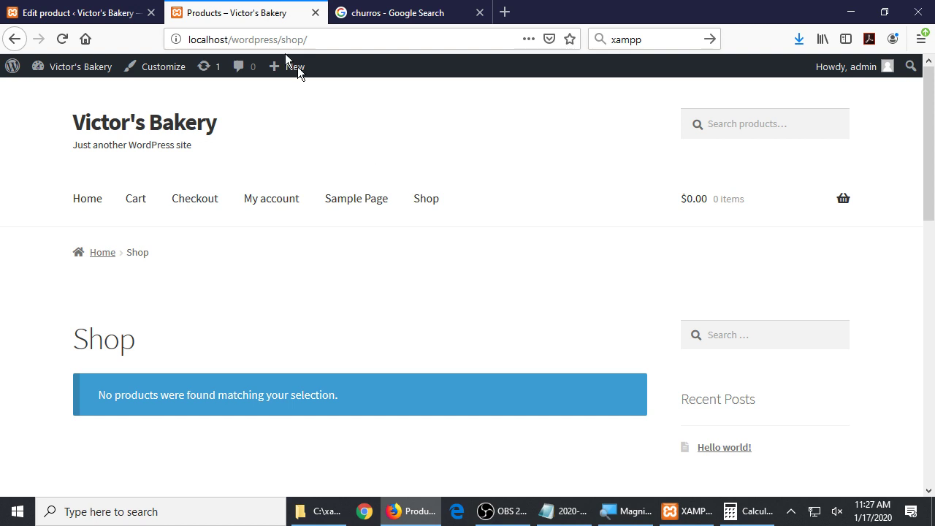
left_click(100, 9)
left_click(183, 11)
left_click(47, 7)
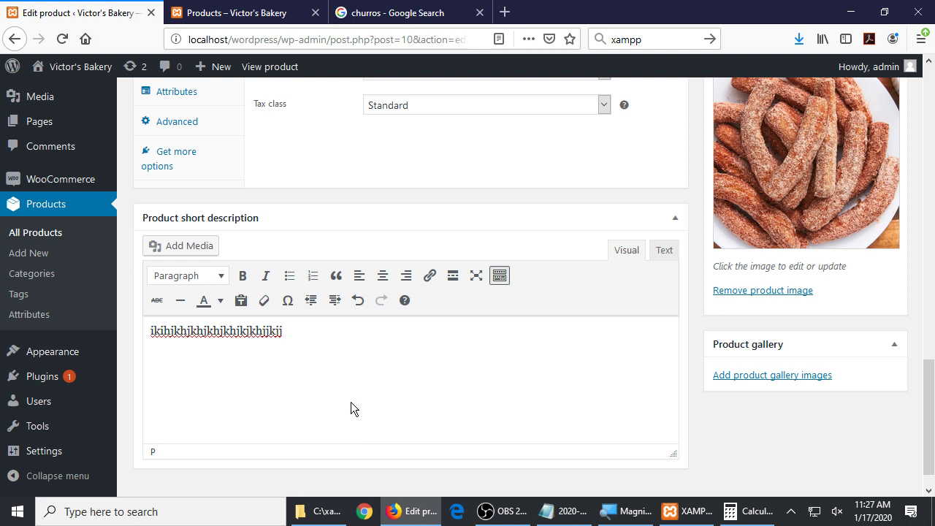
Replace the short description with 'One bag of churros, fresh from the oven.' and close Calculator
key("ctrl+a")
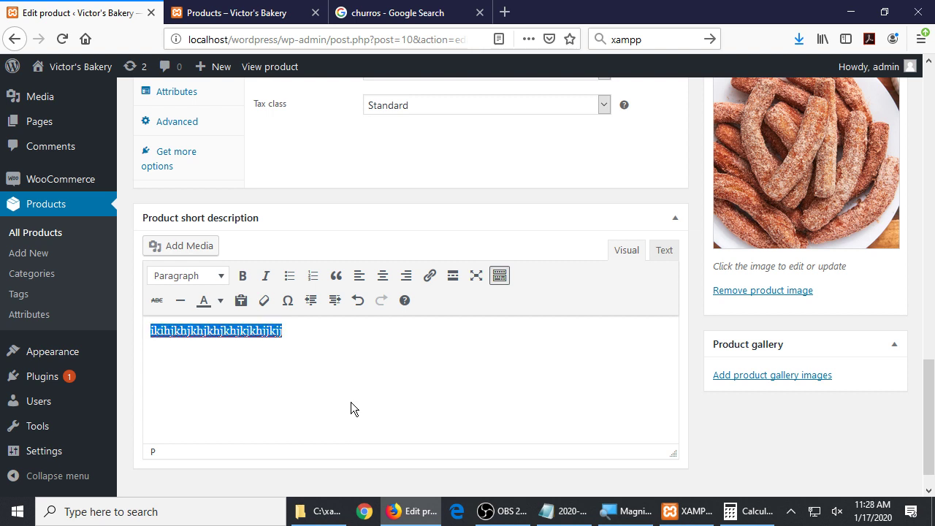
type("One ba")
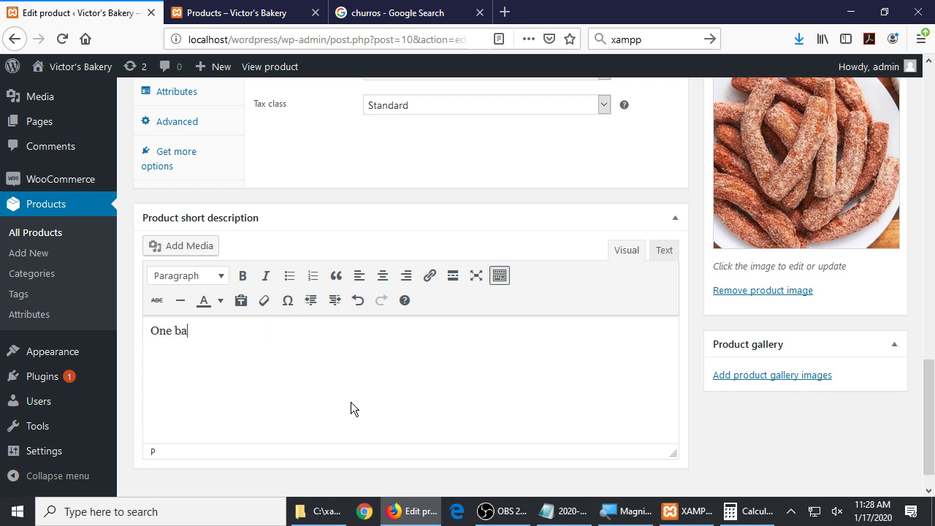
type("g of churros, fr")
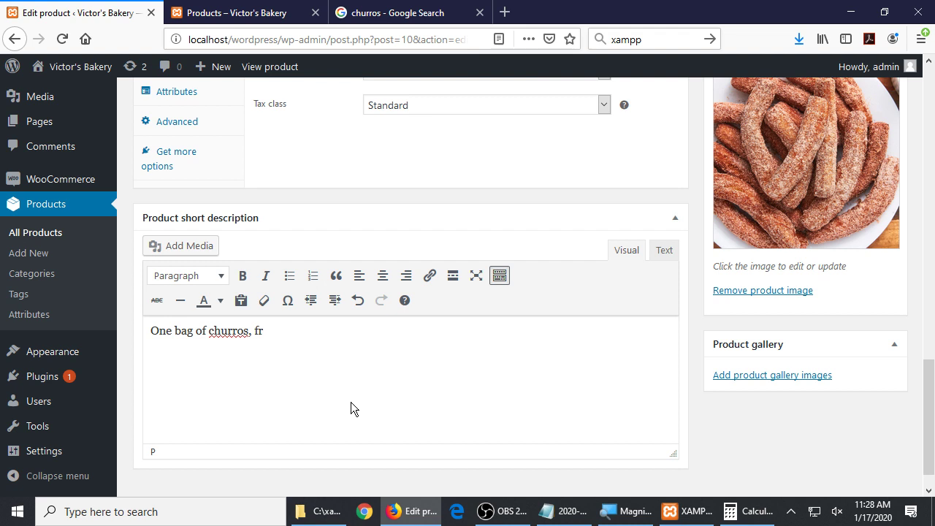
type("esh from the oven.")
left_click(654, 515)
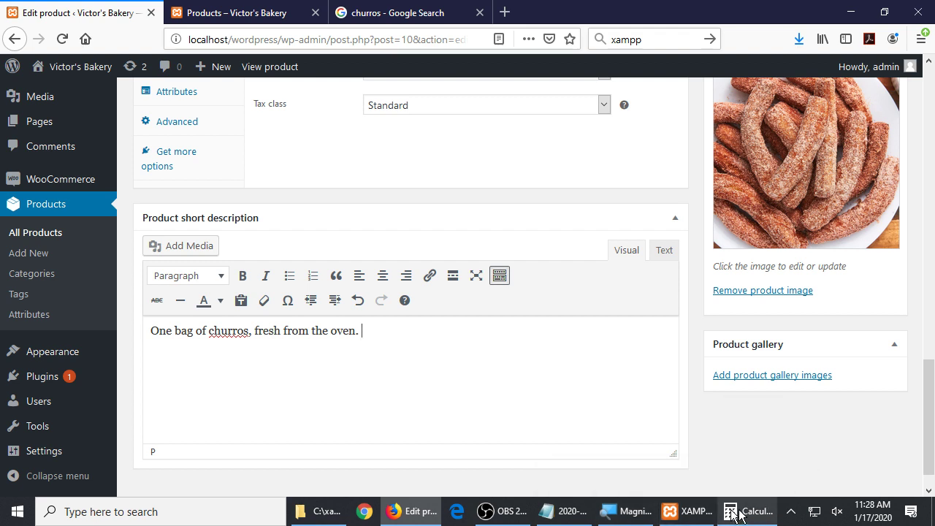
mouse_move(747, 504)
left_click(772, 420)
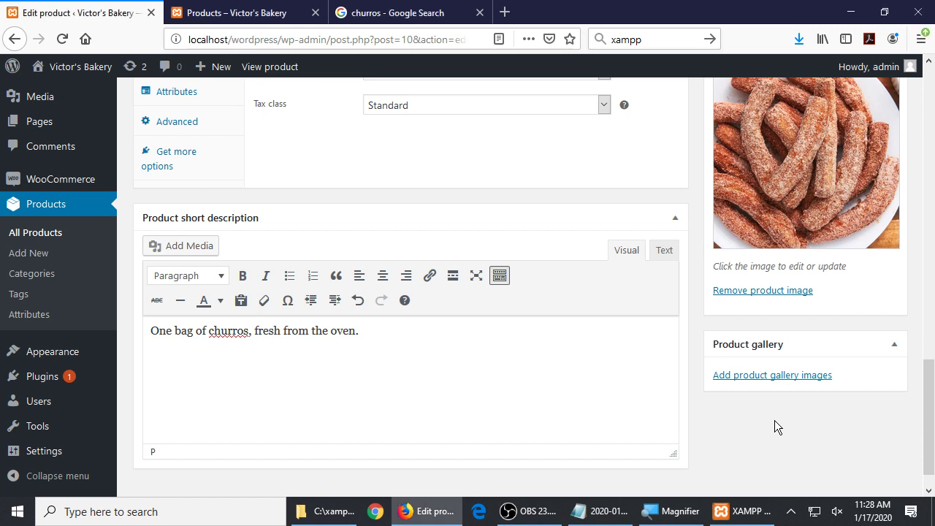
scroll(777, 421, "up", 5)
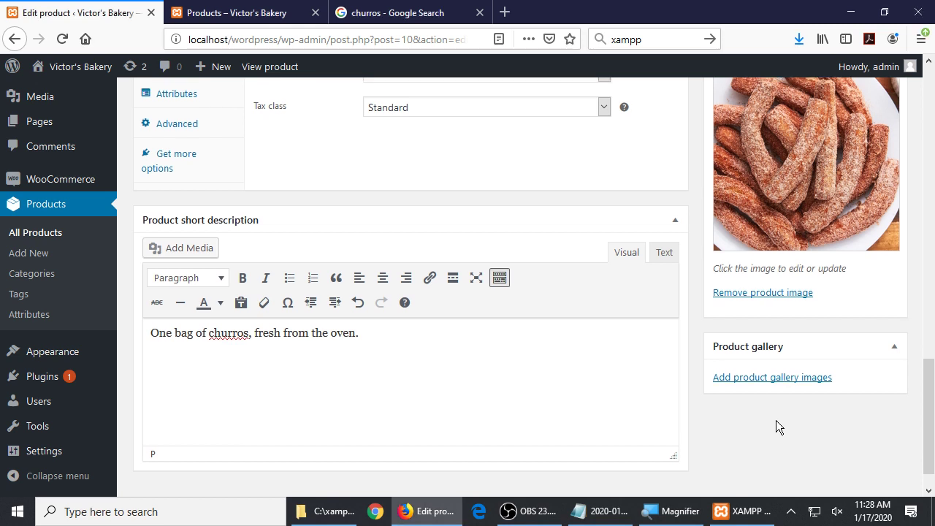
scroll(776, 426, "up", 1)
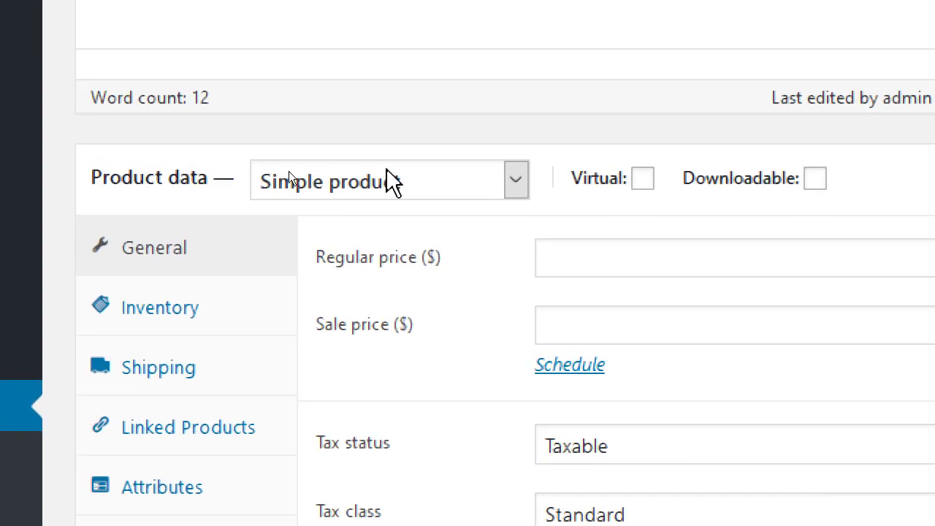
left_click(393, 183)
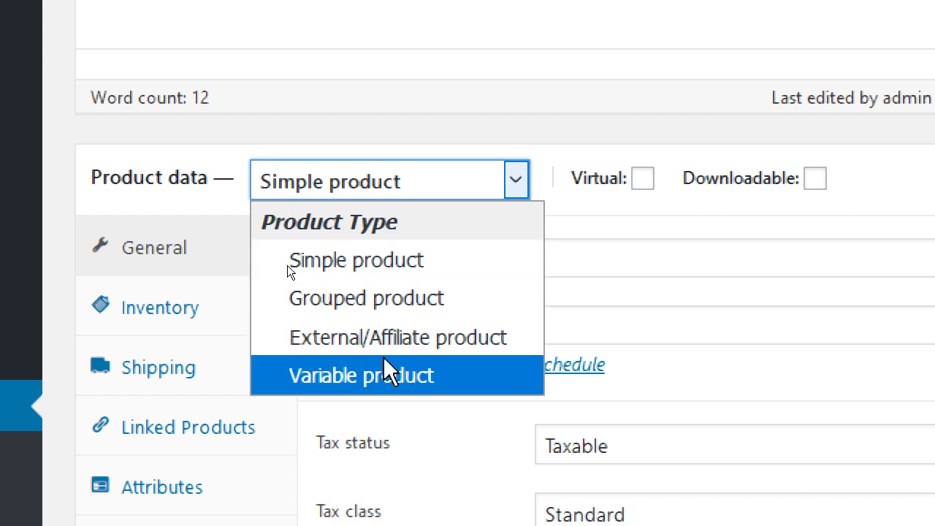
left_click(436, 193)
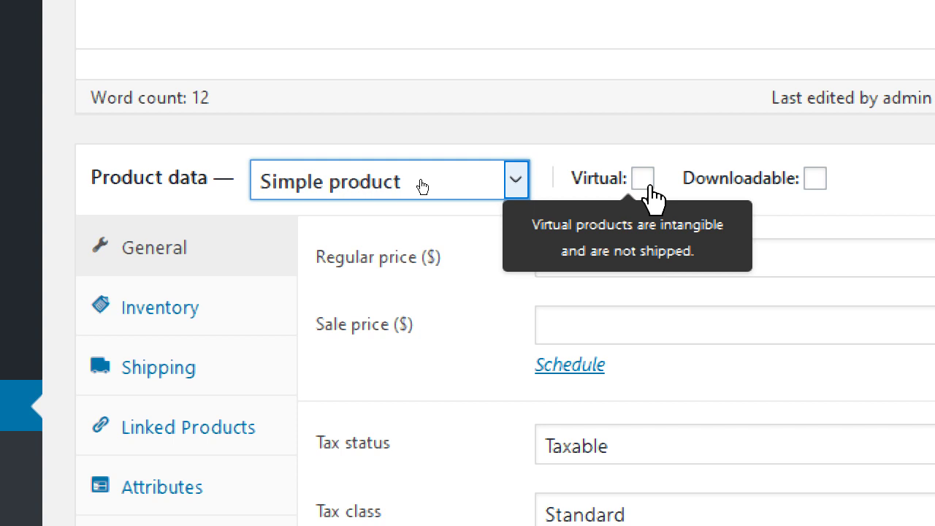
left_click(647, 184)
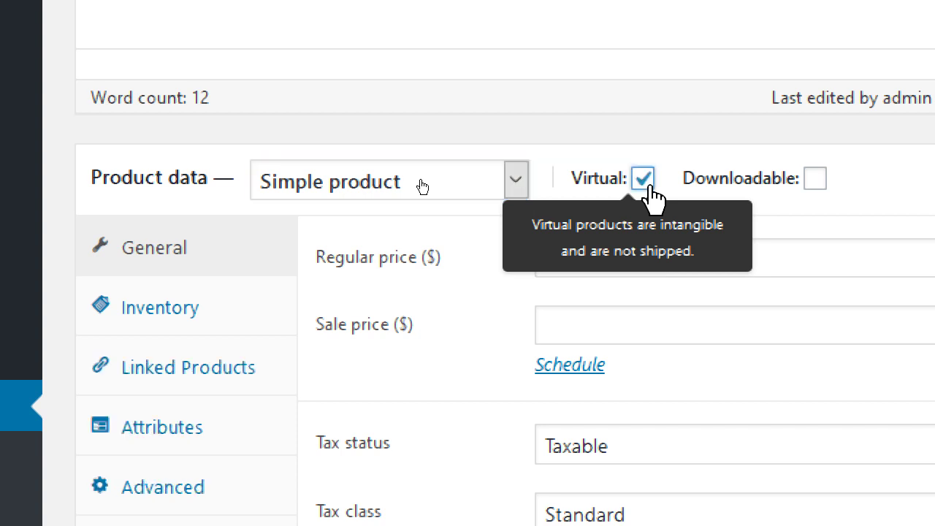
left_click(647, 184)
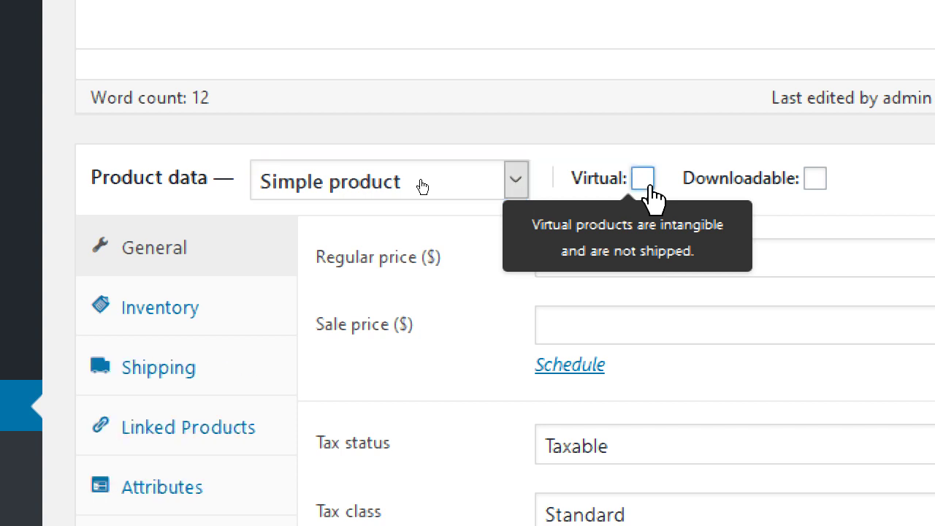
left_click(647, 184)
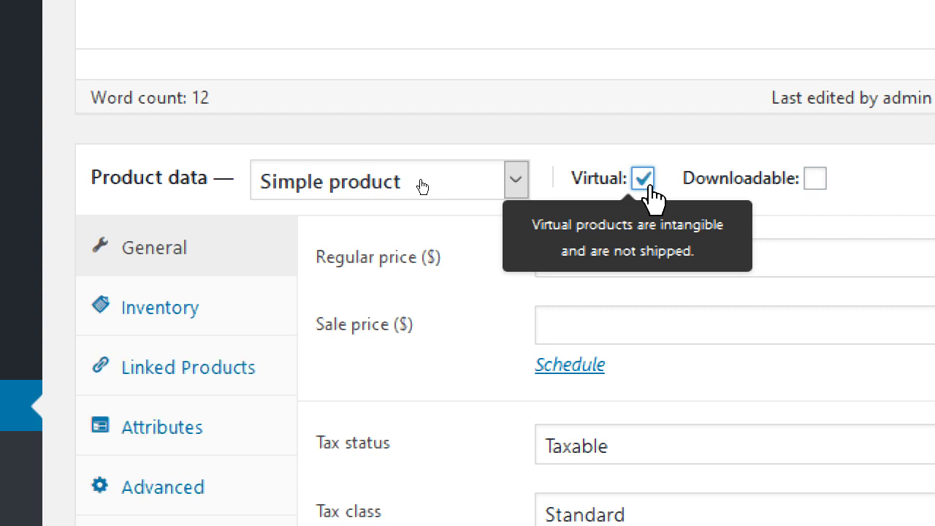
left_click(647, 184)
left_click(647, 184)
left_click(647, 184)
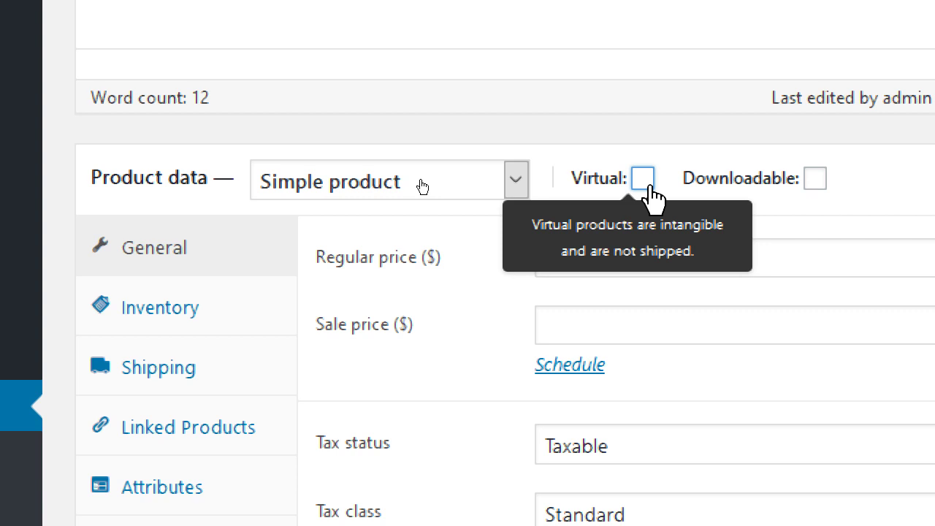
left_click(815, 183)
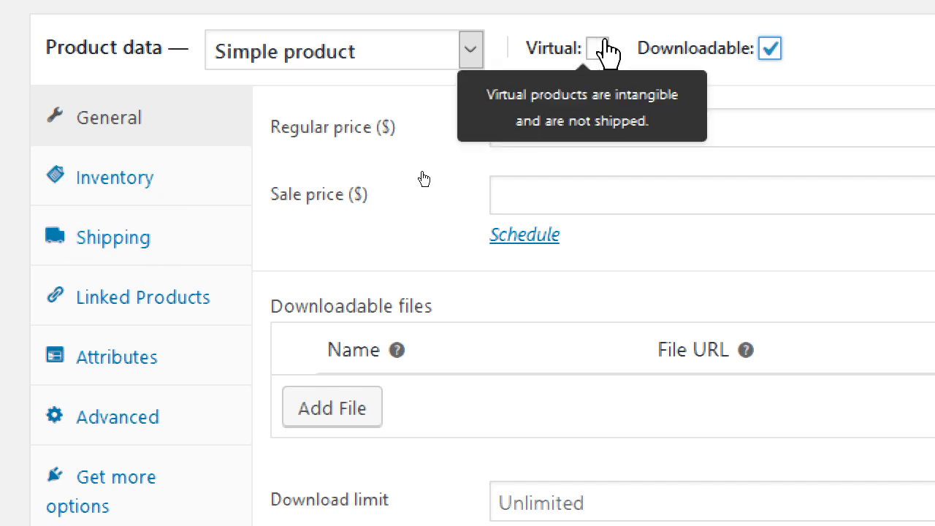
left_click(769, 48)
left_click(769, 48)
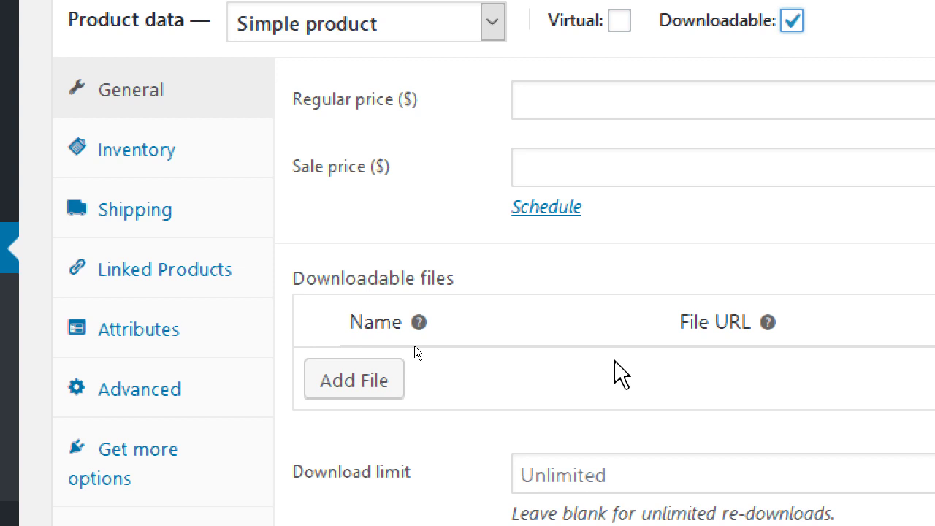
left_click(791, 22)
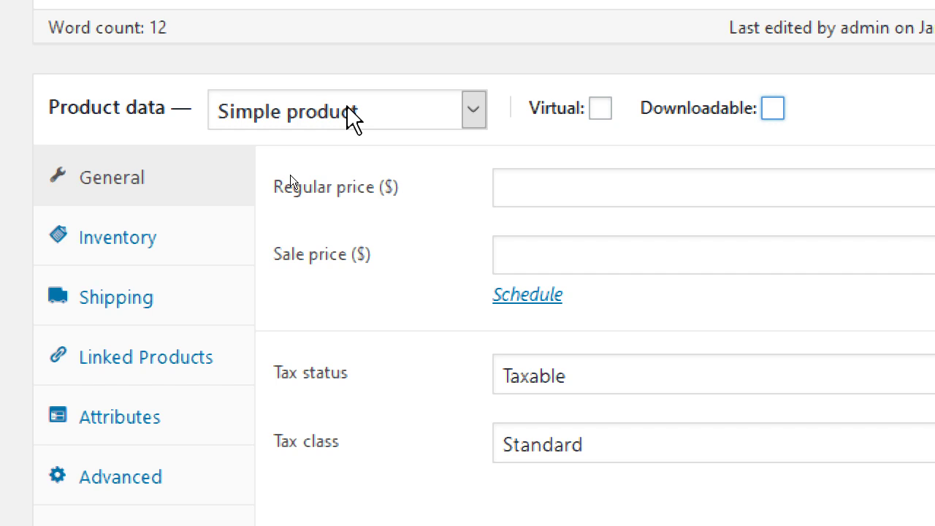
Enter a regular price of 5 and a sale price of 3
mouse_move(715, 104)
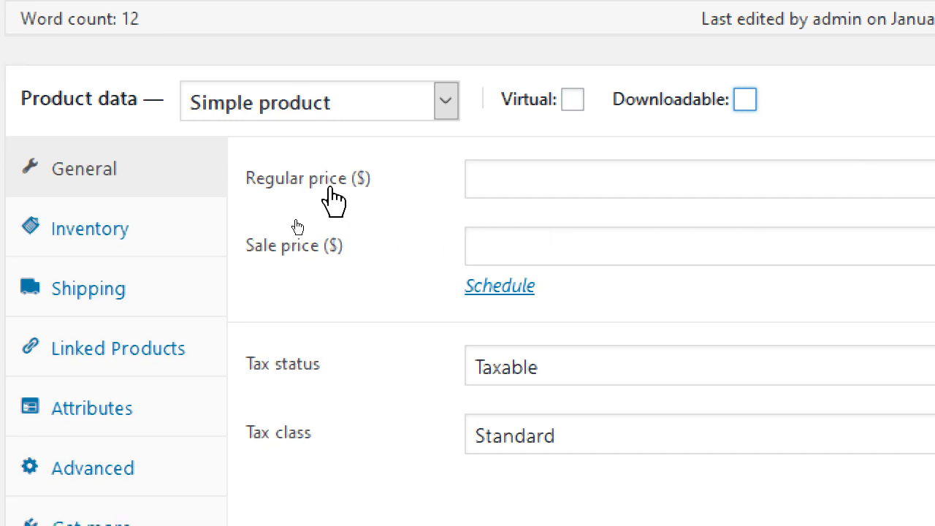
left_click(551, 184)
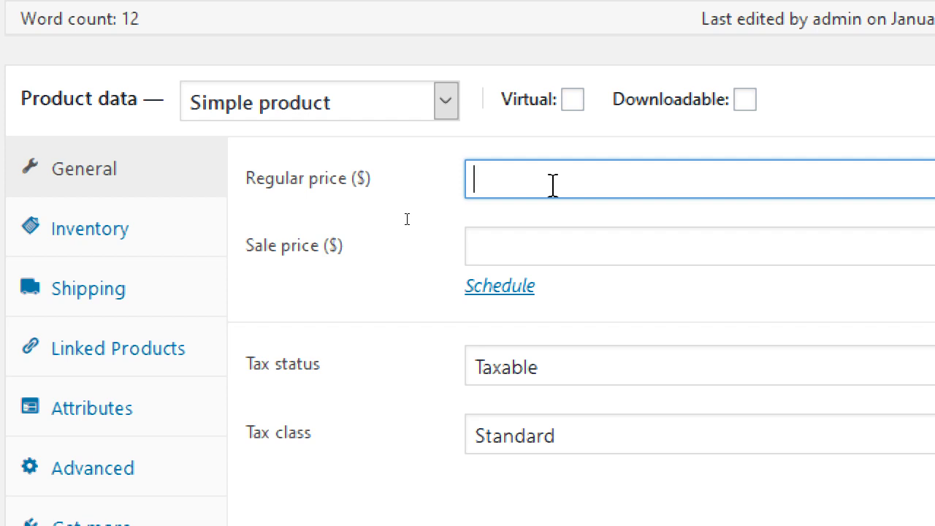
type("10")
key("BackSpace")
key("BackSpace")
type("5")
key("Tab")
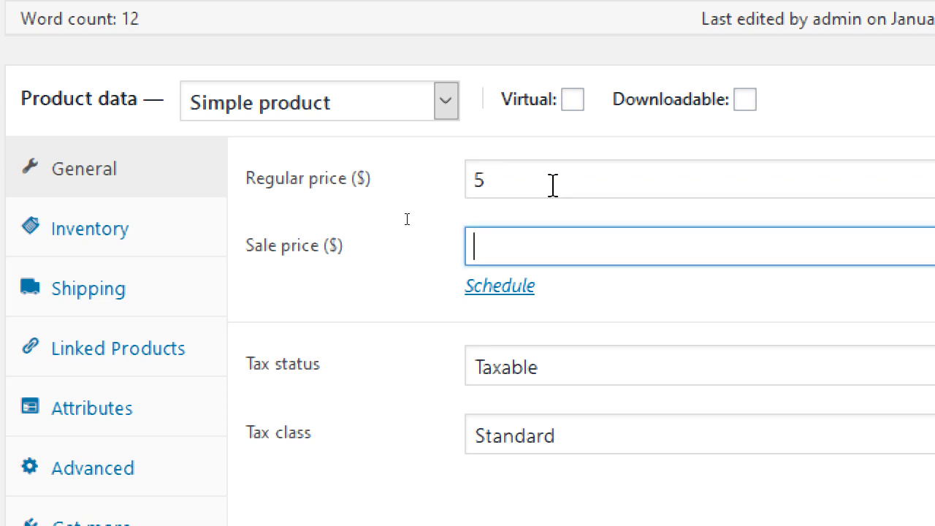
type("3")
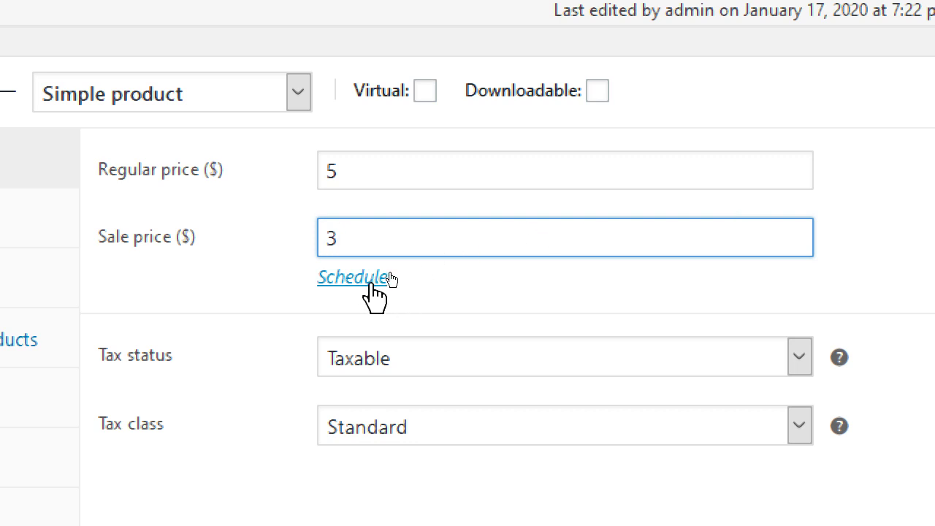
Try scheduling the sale from 2020-01-01 to 2020-01-31, then cancel the schedule
left_click(350, 277)
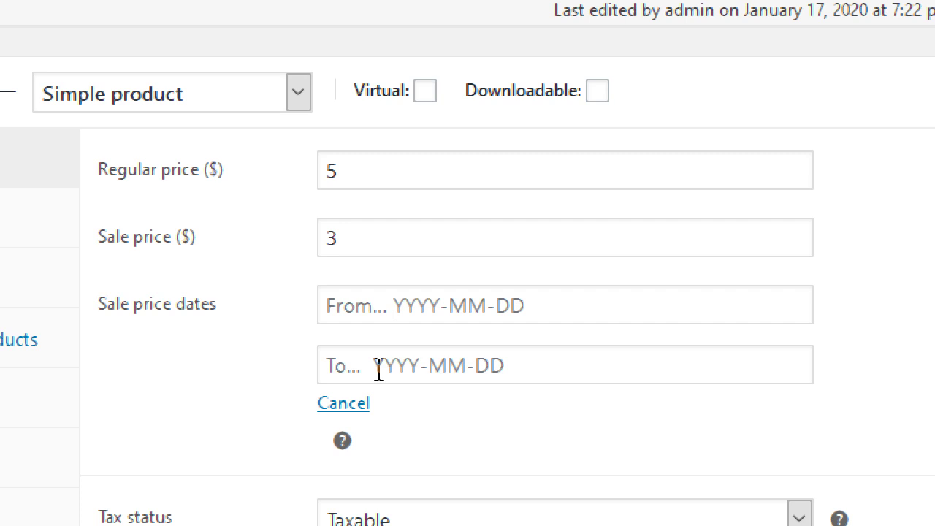
left_click(385, 307)
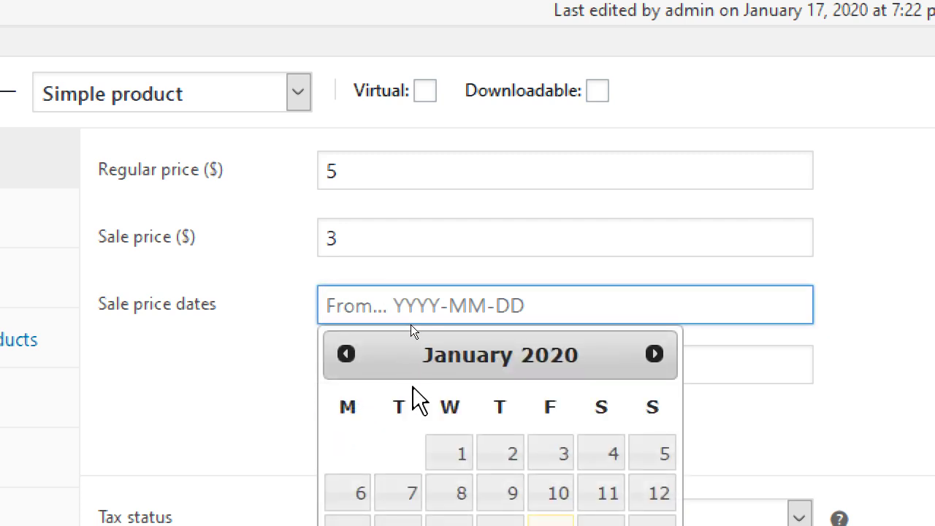
left_click(440, 452)
left_click(416, 355)
left_click(559, 261)
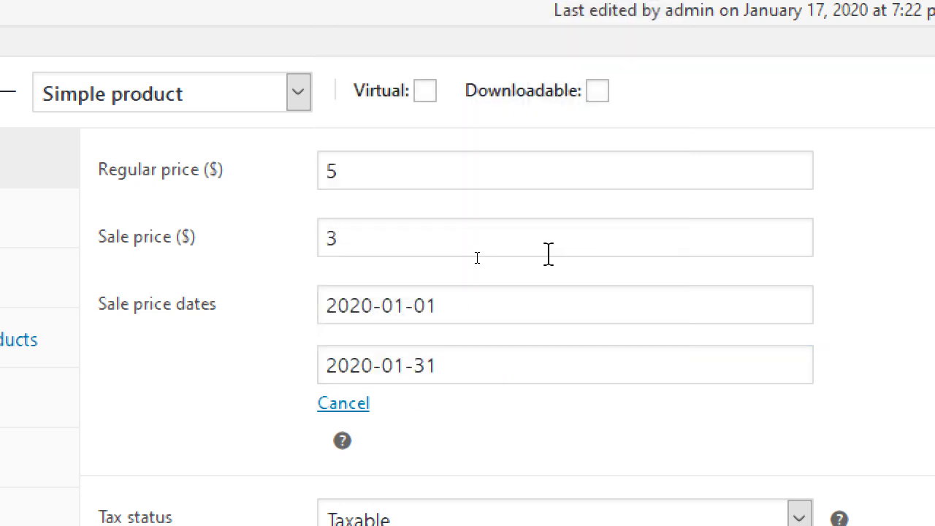
left_click(343, 406)
Delete the sale price of 3 so the Sale price field is blank
left_click_drag(406, 228, 309, 242)
key("BackSpace")
type("0")
key("Tab")
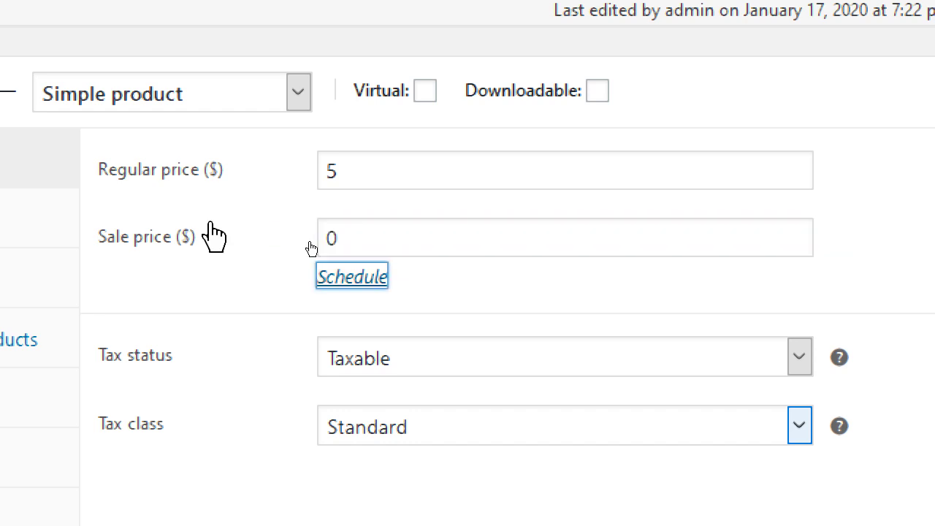
left_click(359, 238)
double_click(358, 238)
key("BackSpace")
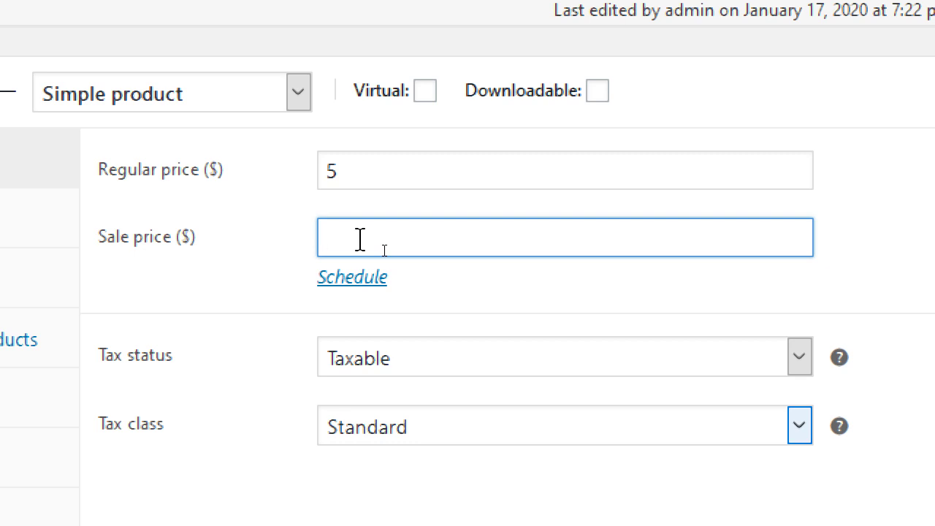
Reopen the sale schedule fields and cancel them without picking any dates
left_click(369, 280)
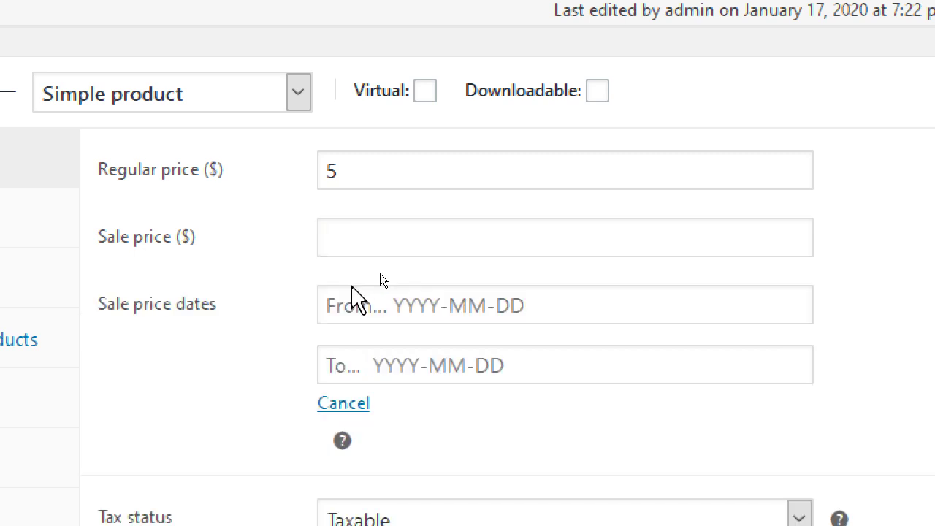
left_click(376, 314)
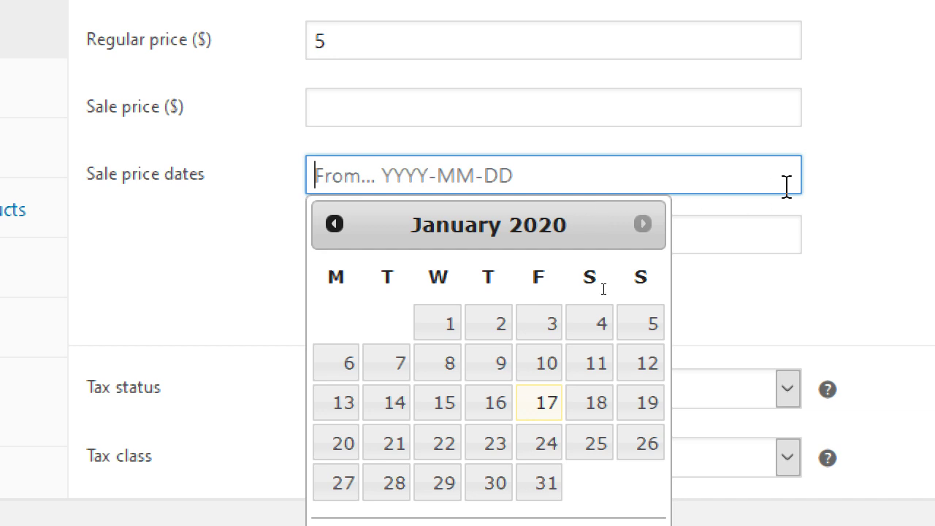
left_click(840, 179)
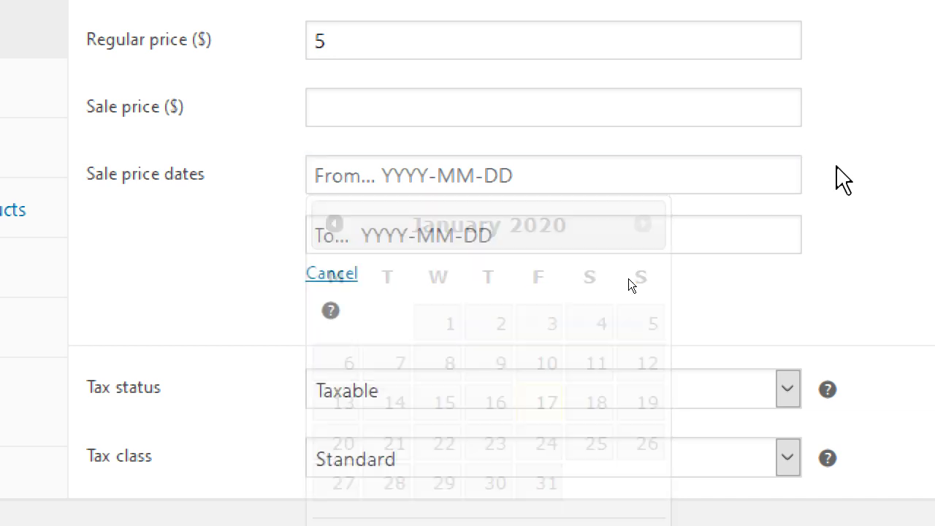
left_click(330, 274)
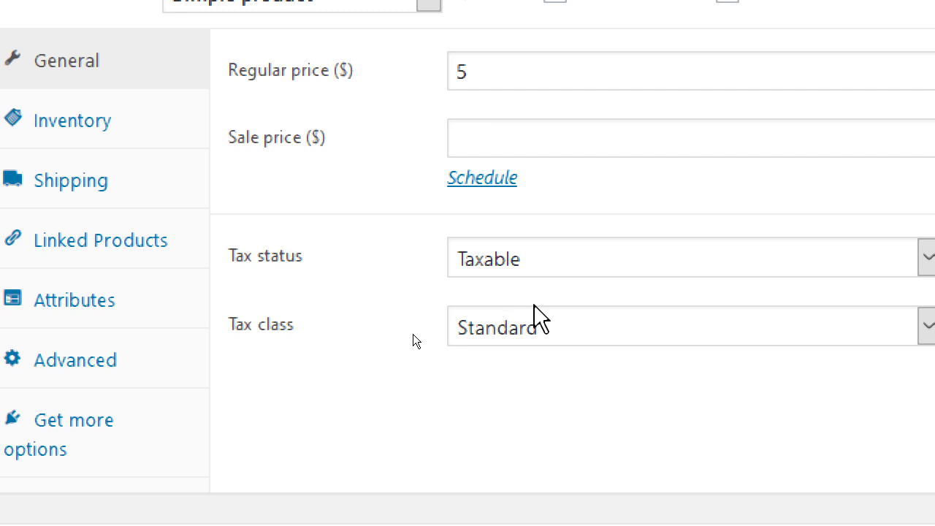
left_click(743, 271)
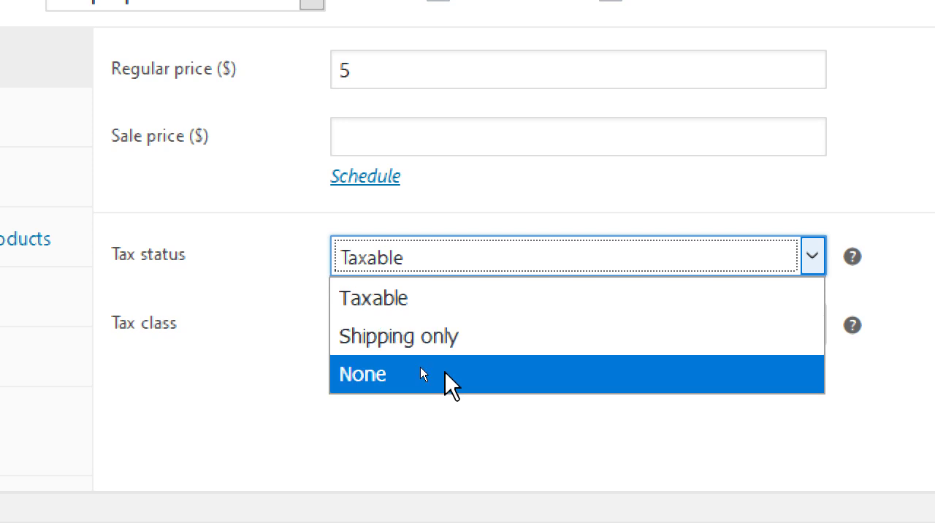
left_click(461, 311)
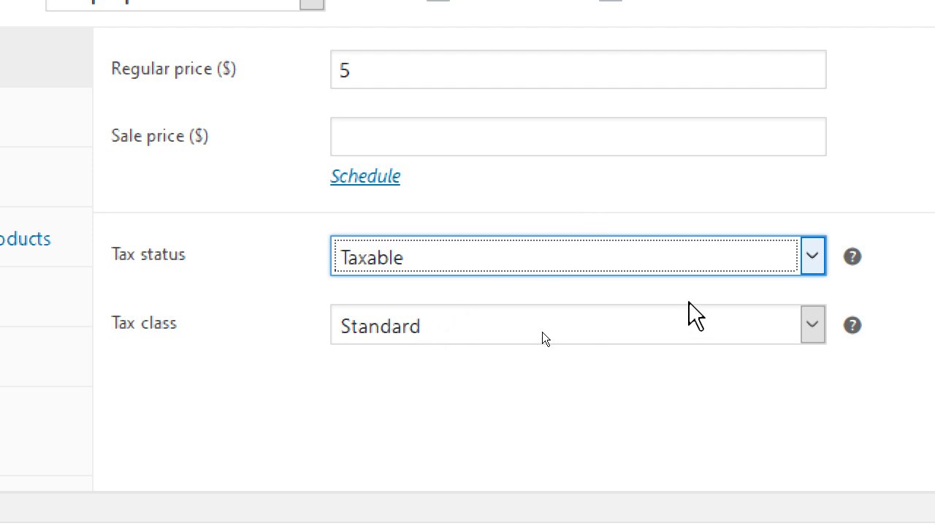
left_click(391, 342)
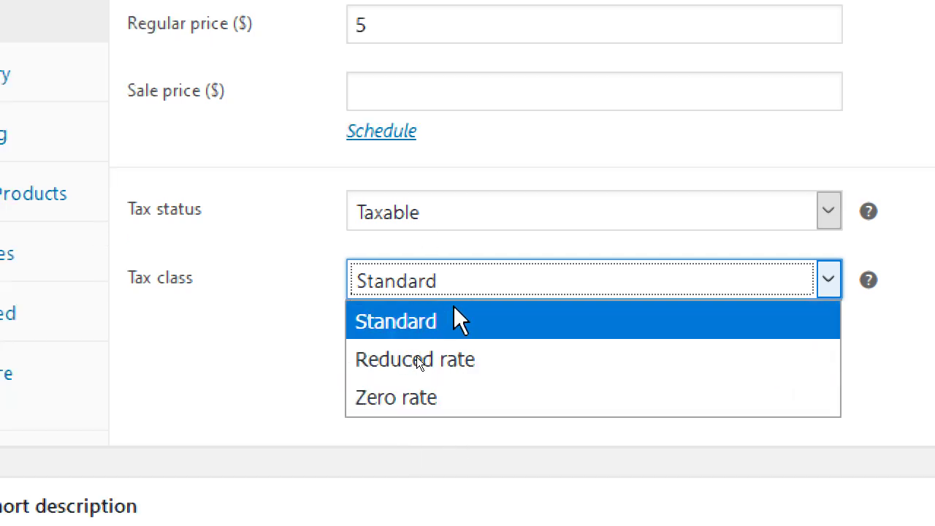
left_click(555, 329)
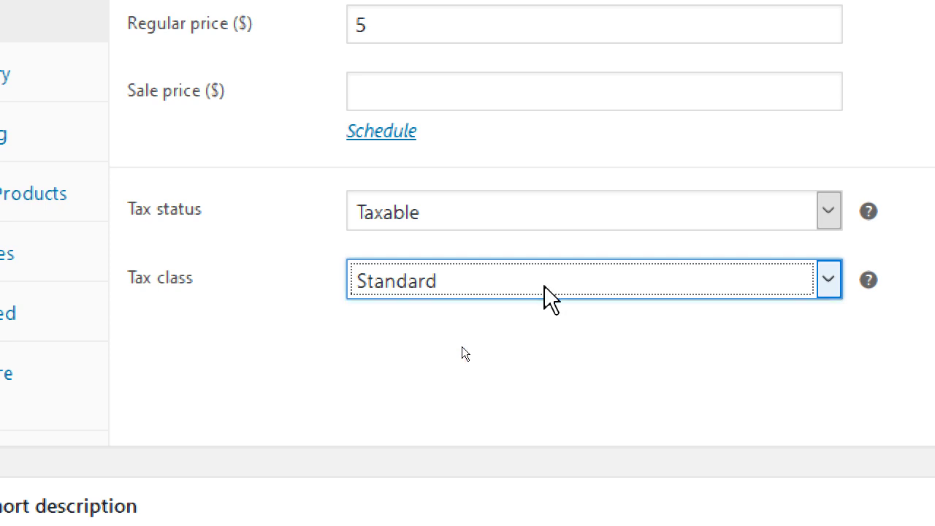
mouse_move(722, 285)
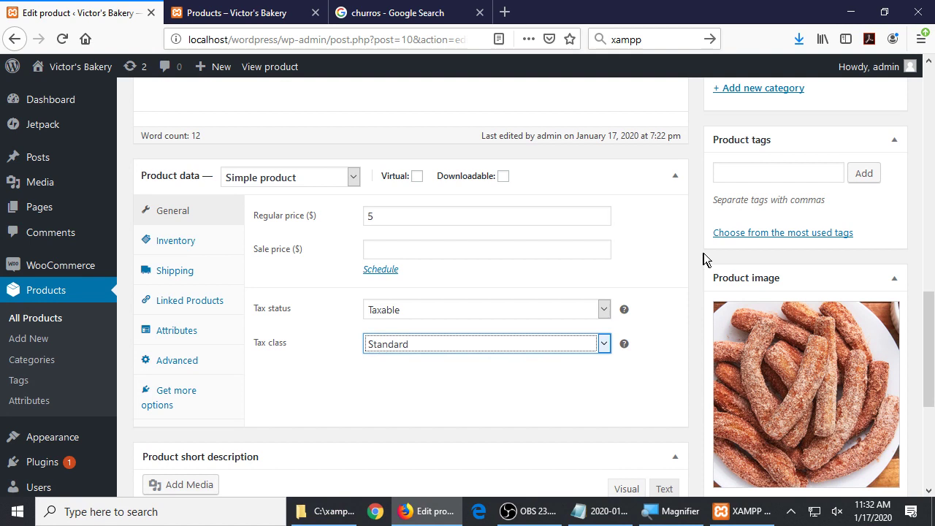
Save the Churros product as a draft from the Publish box
scroll(723, 195, "up", 10)
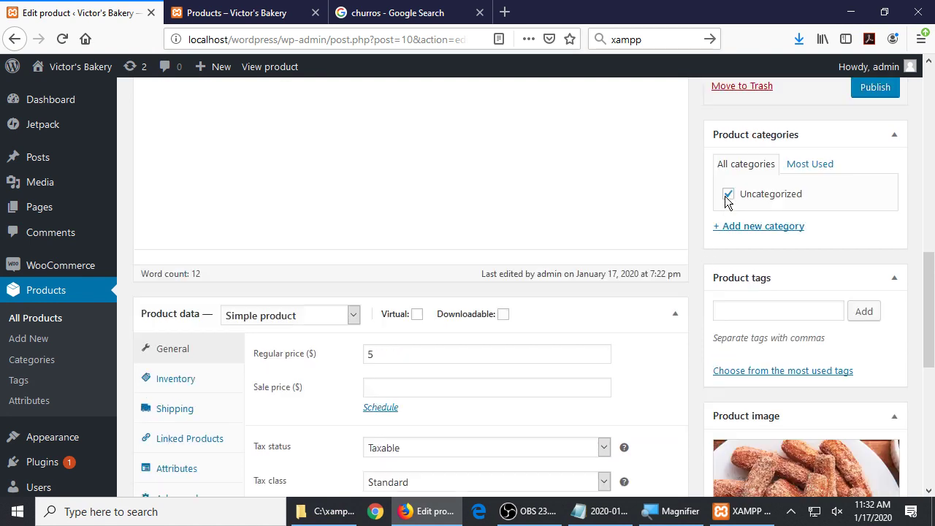
scroll(740, 329, "down", 3)
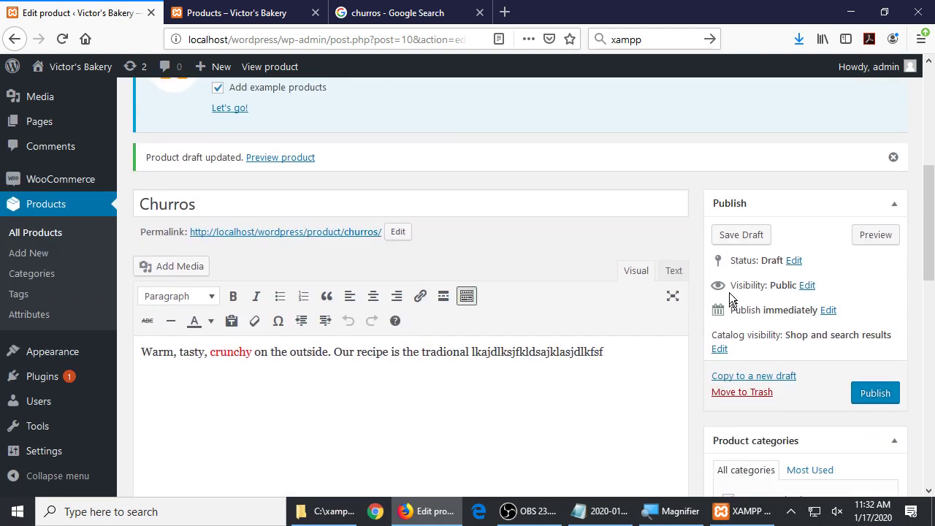
left_click(737, 236)
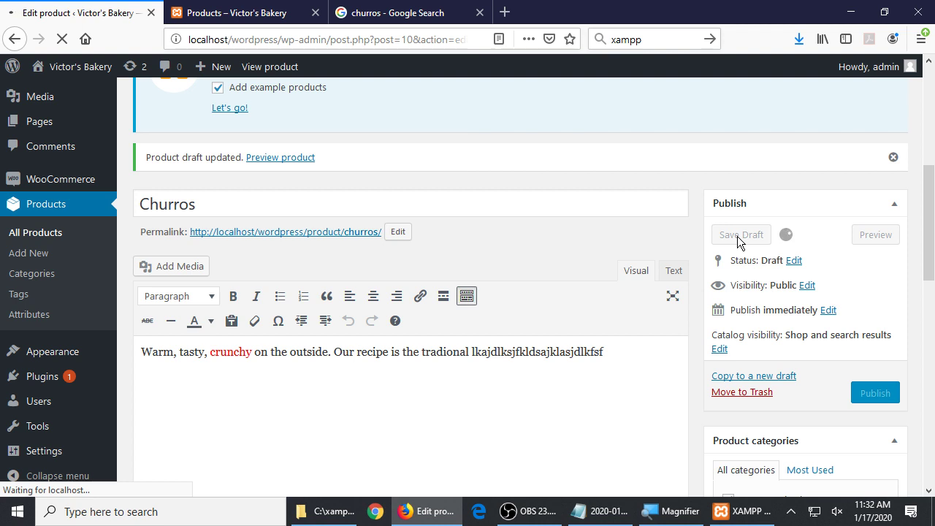
scroll(643, 247, "down", 10)
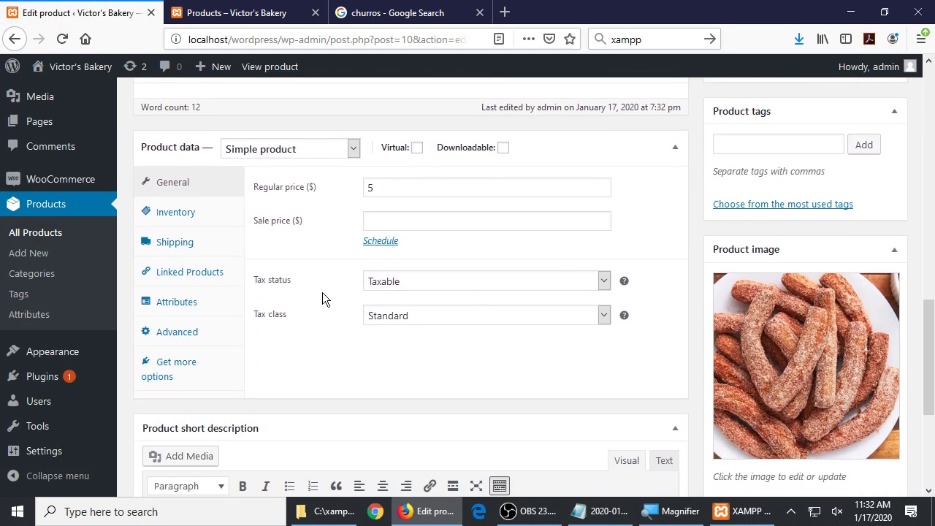
key("super+plus")
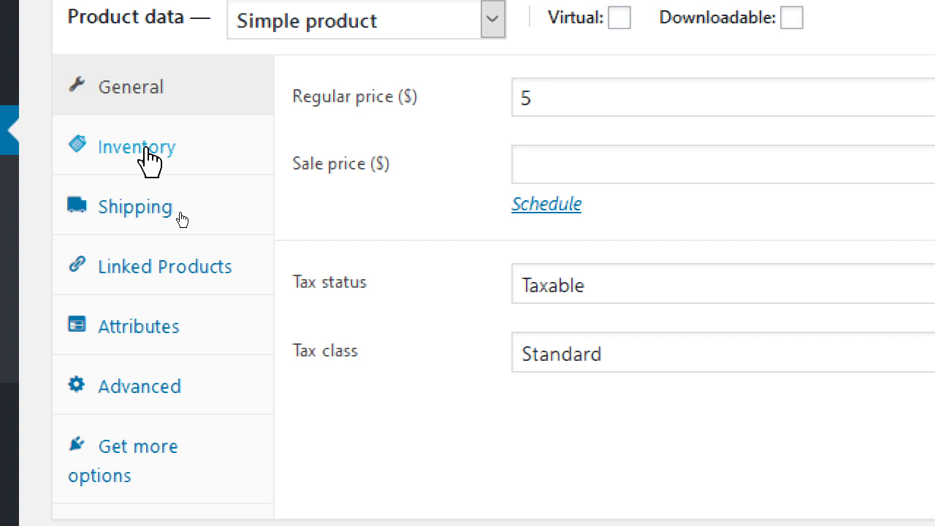
Show the Inventory settings and try SKU codes such as ck01 and chr01 in the SKU field
left_click(149, 161)
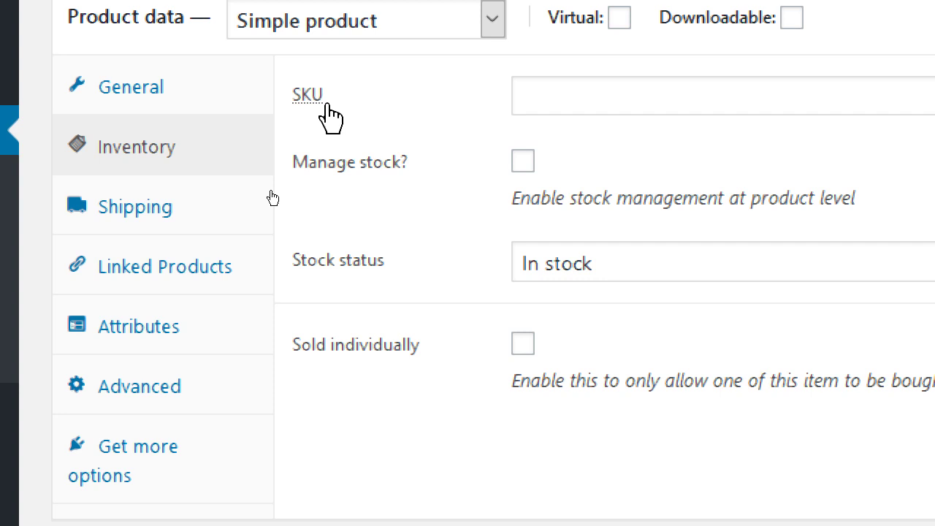
mouse_move(309, 104)
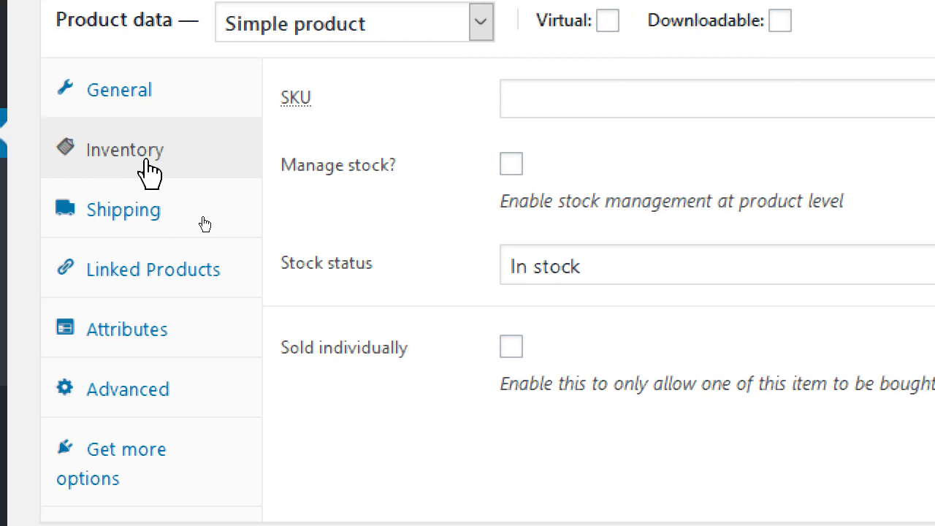
left_click(547, 93)
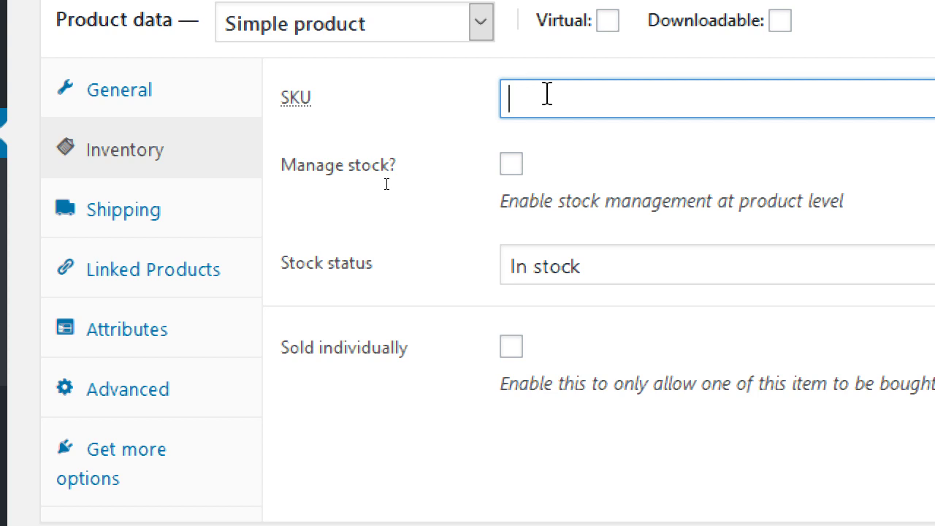
type("ck01")
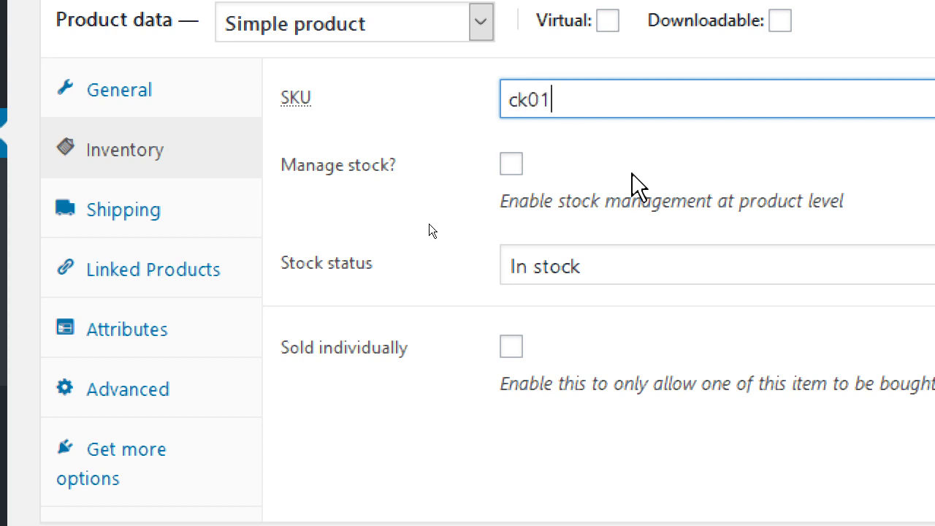
key("BackSpace")
type("2")
key("BackSpace")
key("BackSpace")
key("BackSpace")
key("BackSpace")
type("chr01")
key("BackSpace")
type("2")
key("BackSpace")
key("BackSpace")
key("BackSpace")
key("BackSpace")
key("BackSpace")
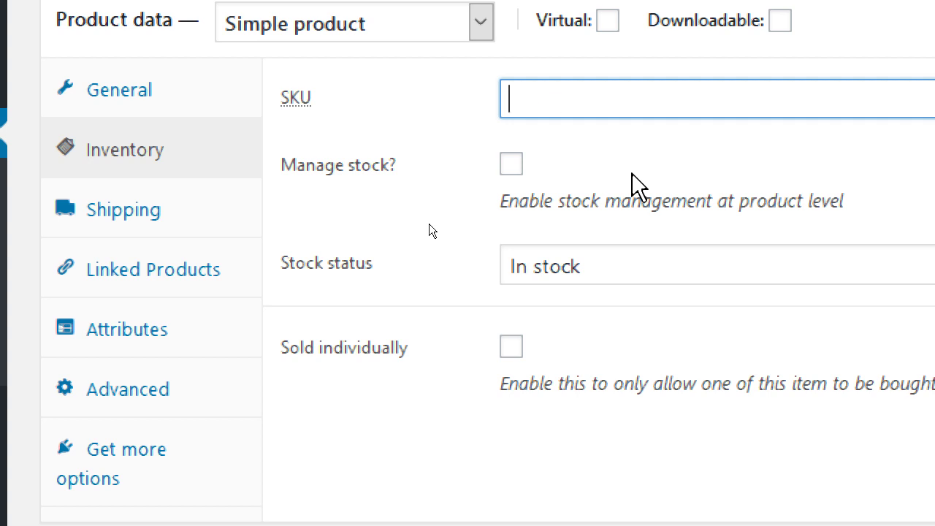
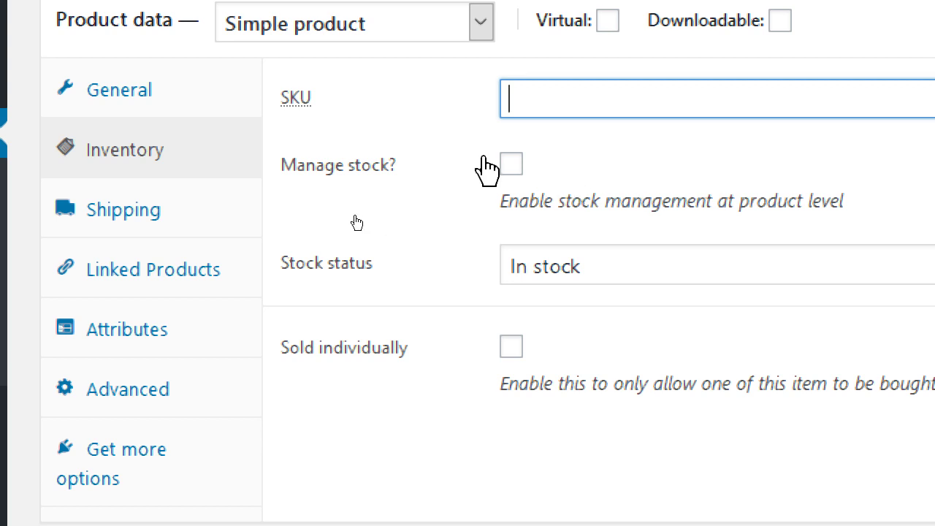
Enable stock management and try stock 10 with threshold 2, then clear both values
left_click(512, 165)
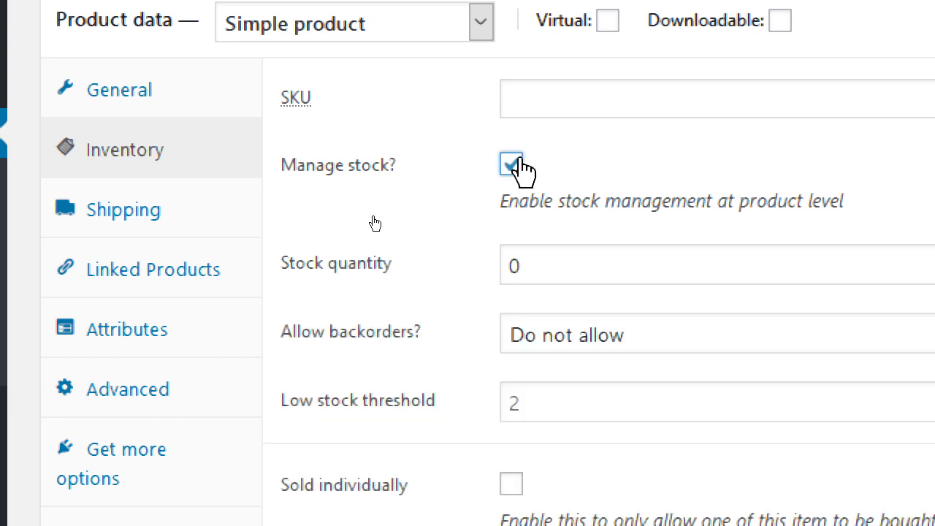
key("Tab")
type("10")
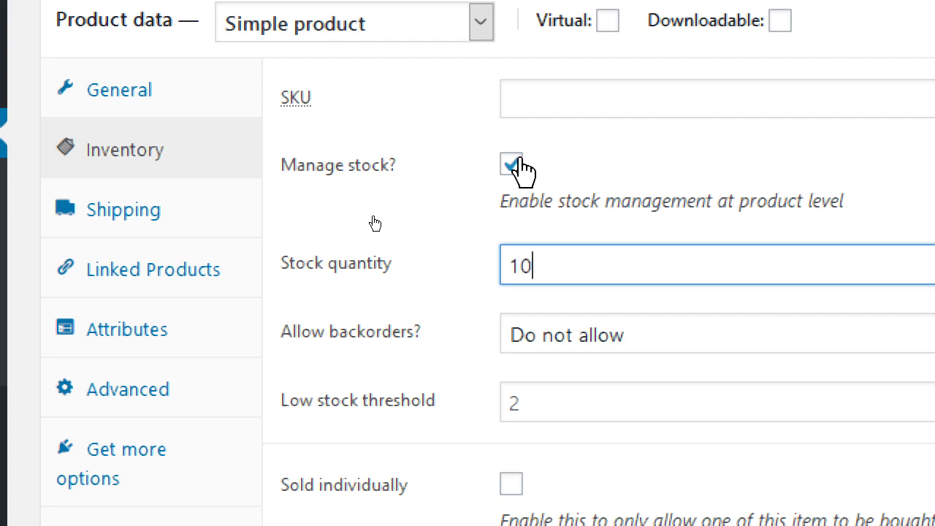
left_click(539, 402)
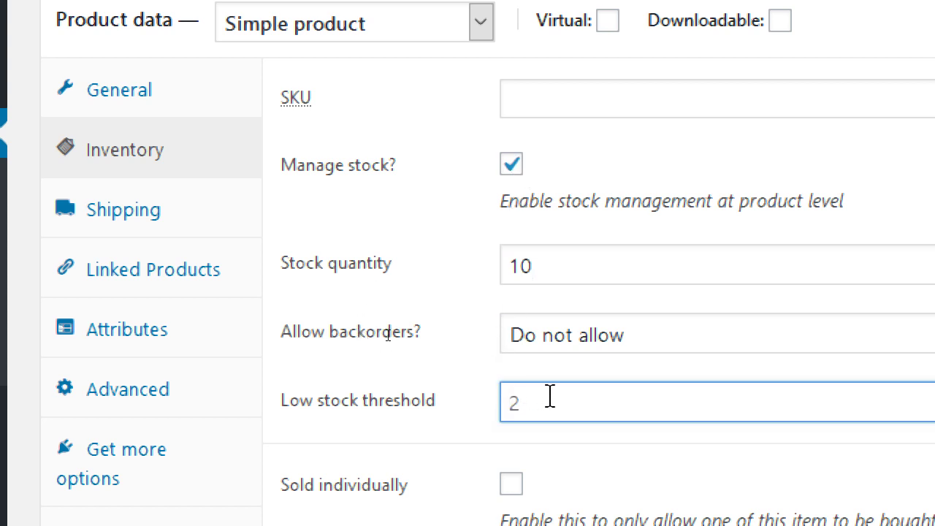
type("2")
key("BackSpace")
key("shift+Tab")
key("shift+Tab")
key("BackSpace")
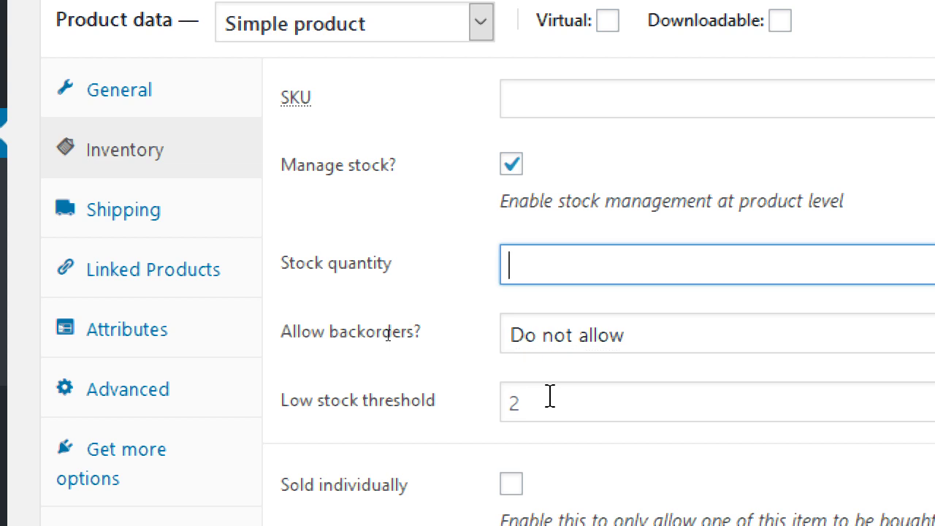
Re-enable Manage stock with stock quantity 3 and low stock threshold 1
left_click(520, 165)
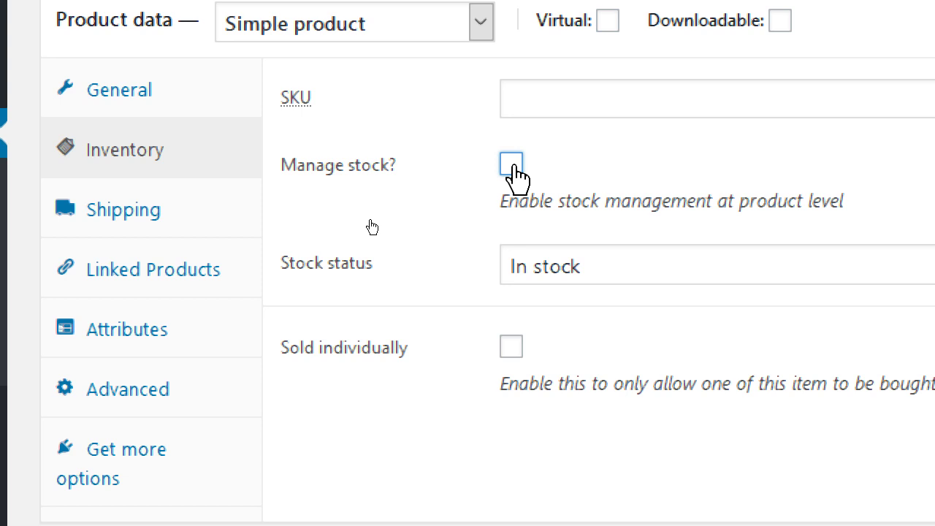
left_click(514, 170)
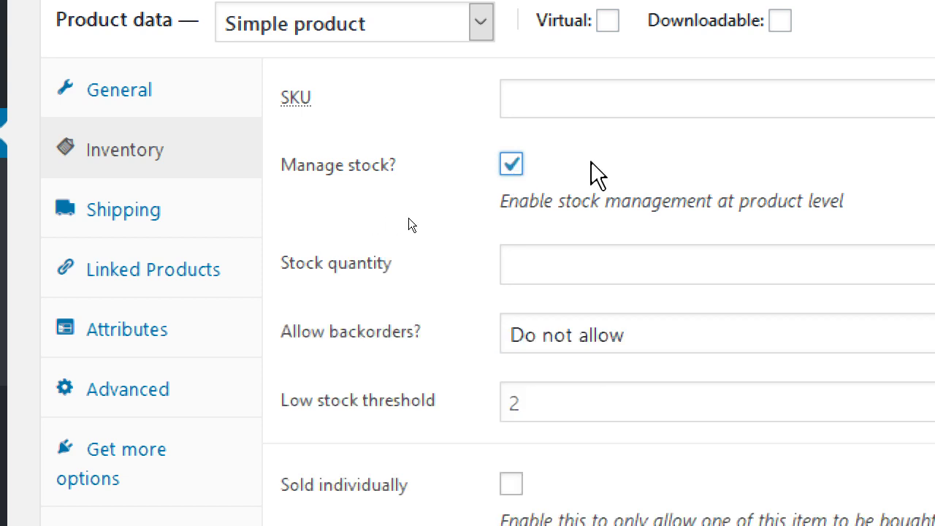
key("Tab")
type("3")
key("Tab")
key("Tab")
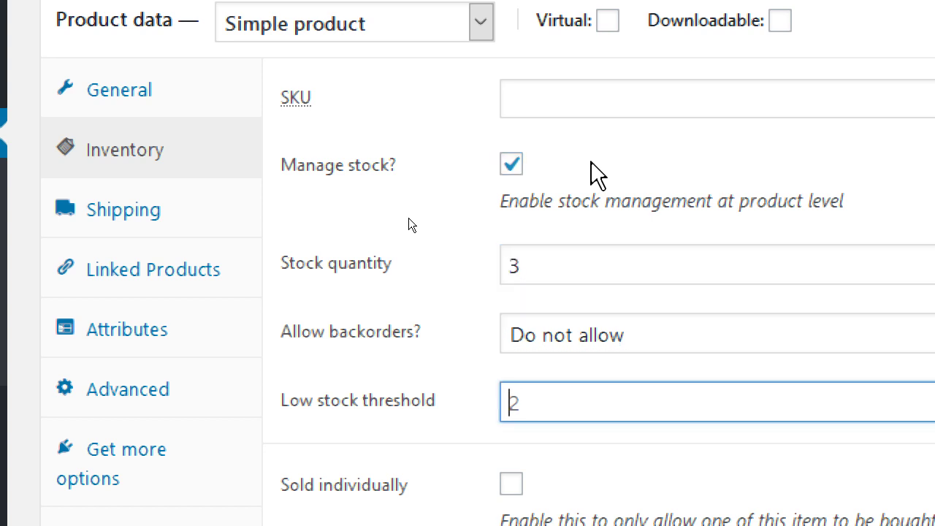
type("1")
key("shift+Tab")
key("shift+Tab")
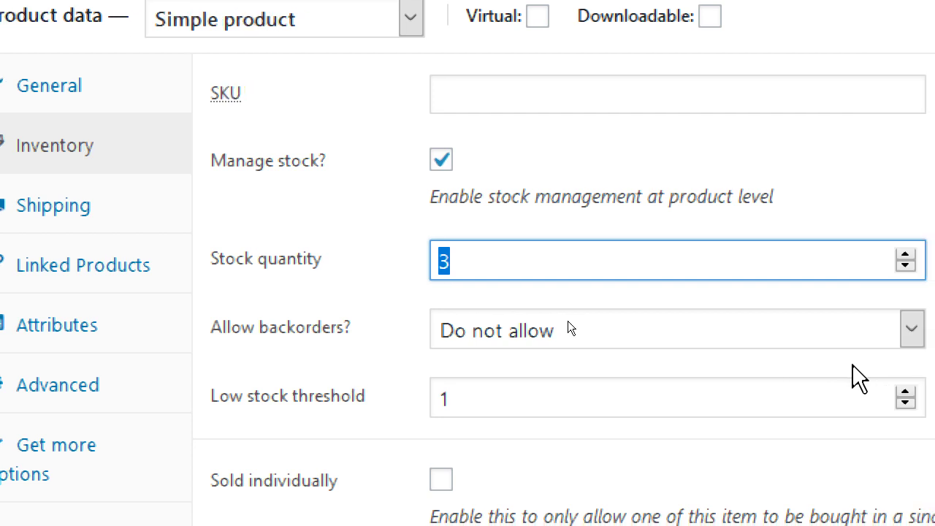
left_click(541, 253)
left_click(531, 97)
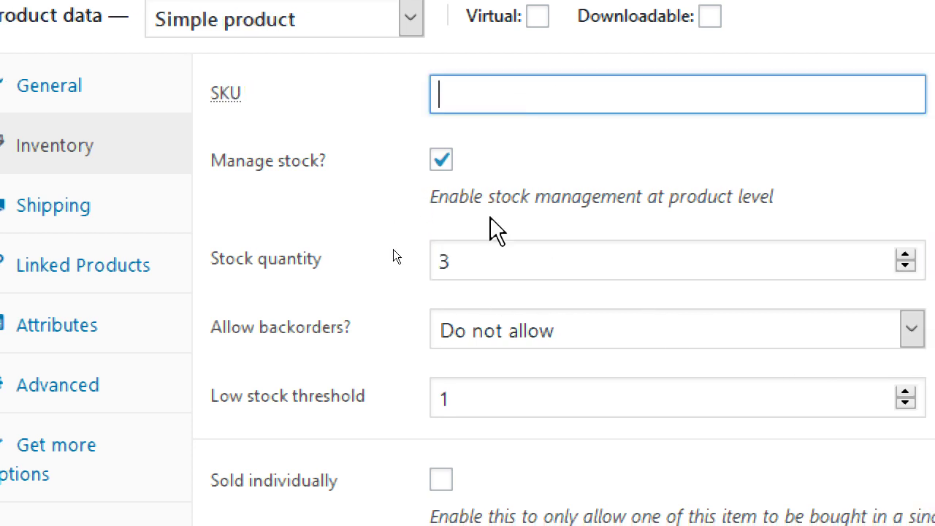
left_click(492, 252)
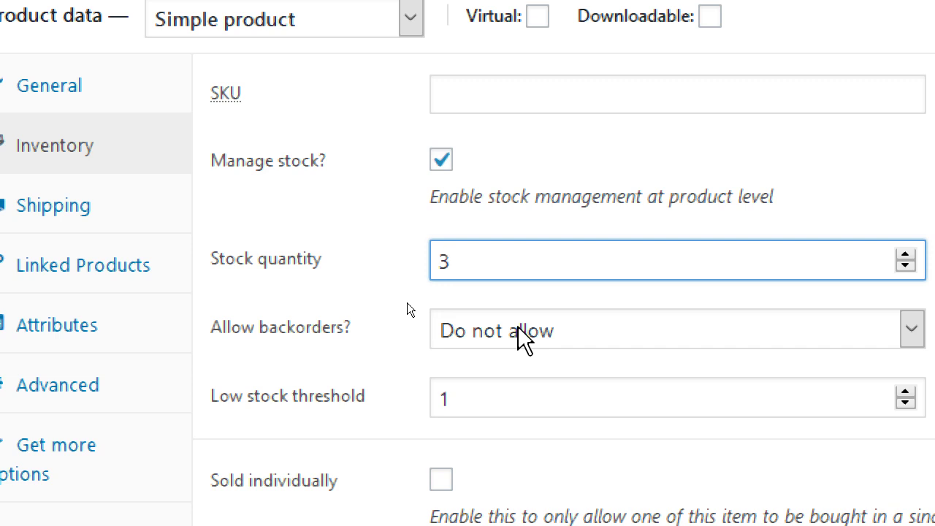
left_click(518, 328)
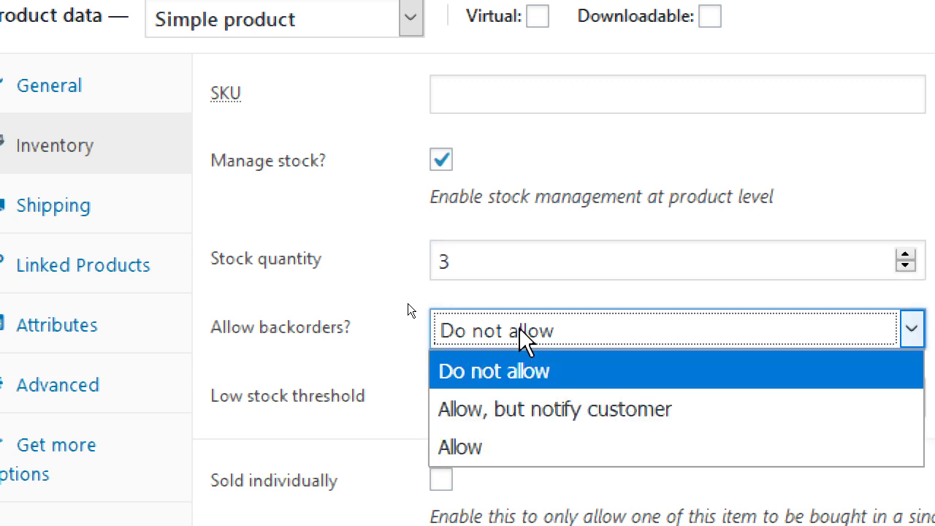
left_click(521, 400)
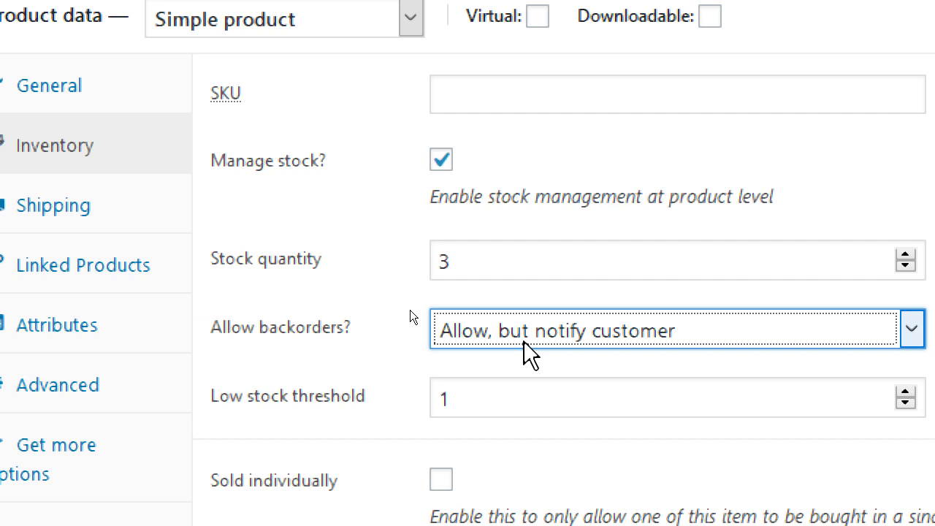
left_click(524, 341)
left_click(525, 445)
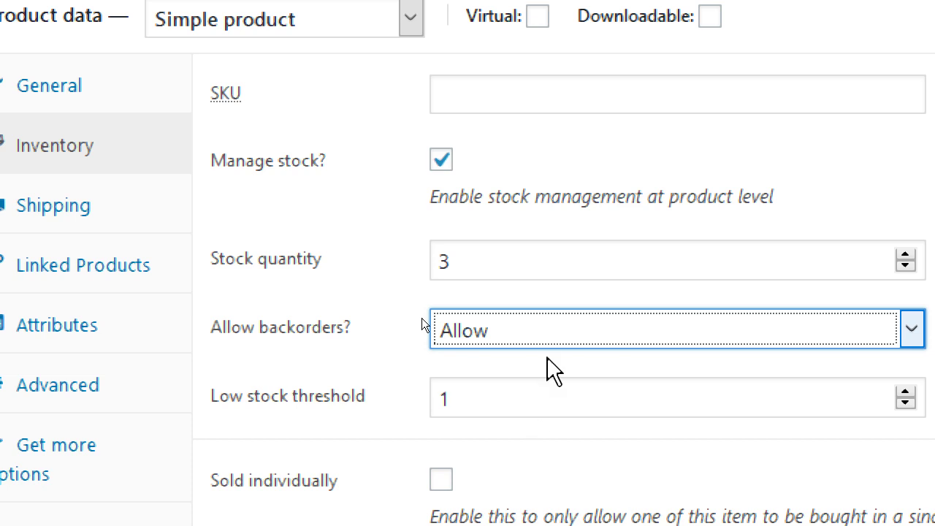
left_click(523, 342)
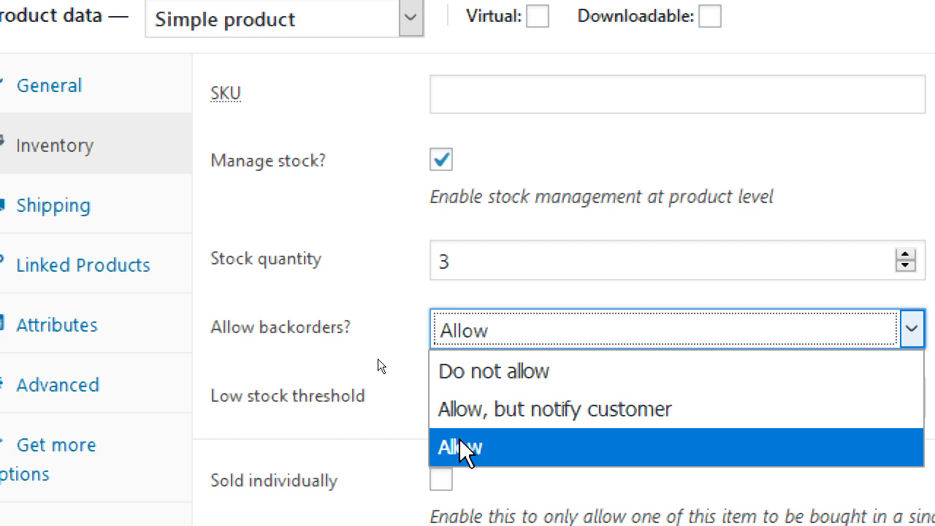
left_click(461, 447)
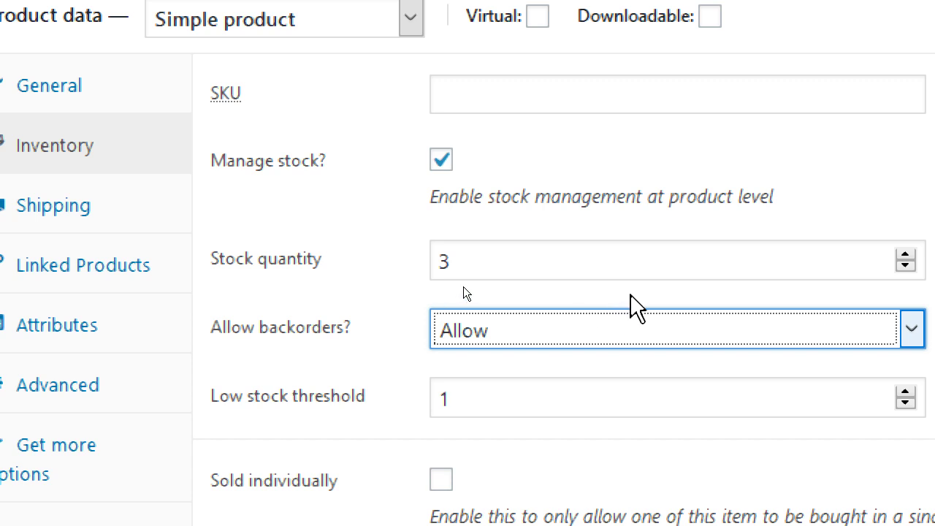
left_click(506, 322)
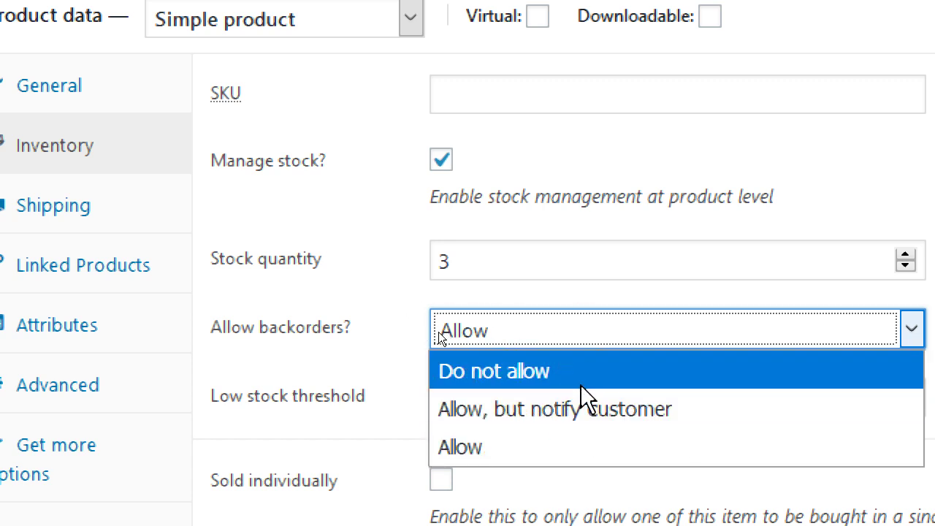
left_click(469, 370)
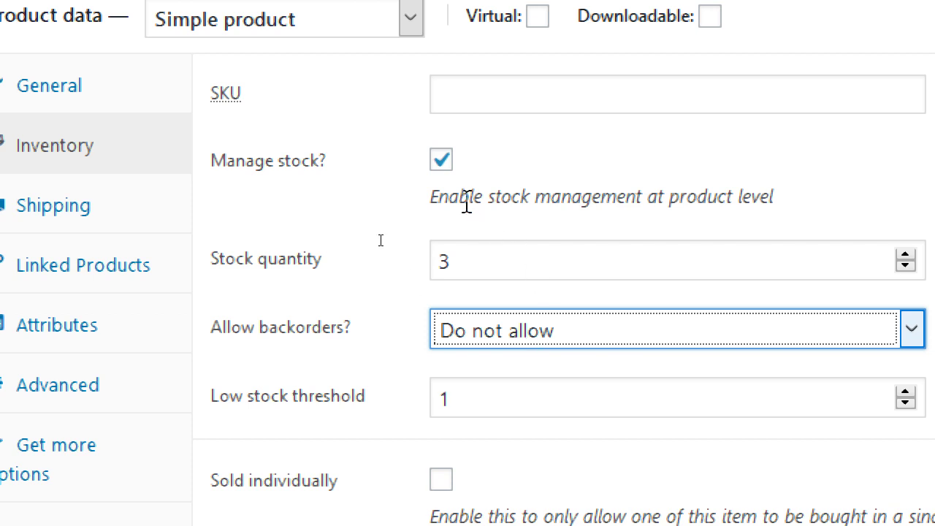
Toggle stock management and set backorders to allow but notify the customer
left_click(441, 159)
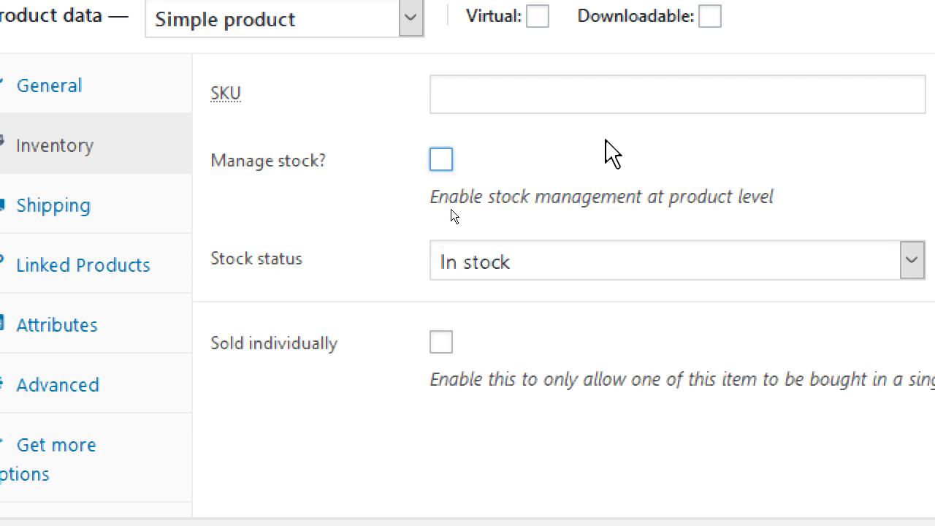
left_click(529, 267)
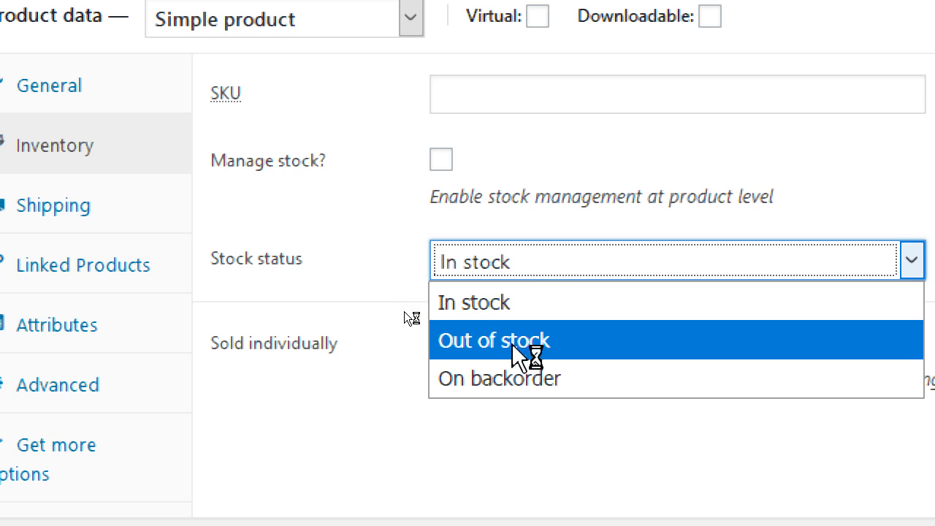
left_click(441, 159)
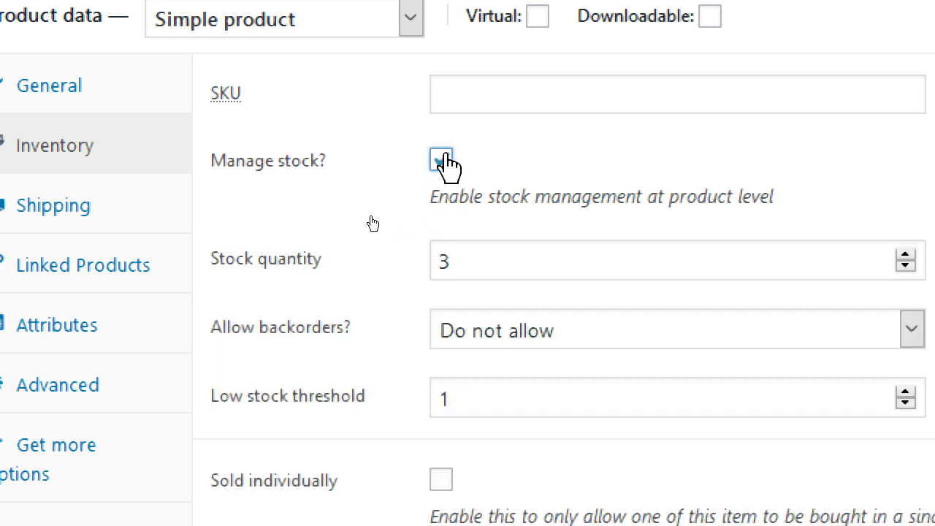
scroll(483, 261, "down", 3)
scroll(520, 411, "up", 2)
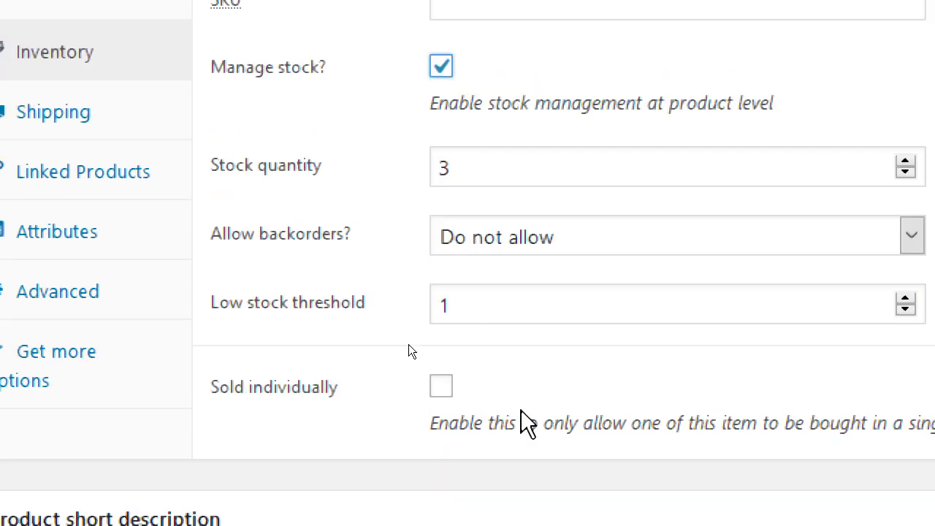
left_click(531, 272)
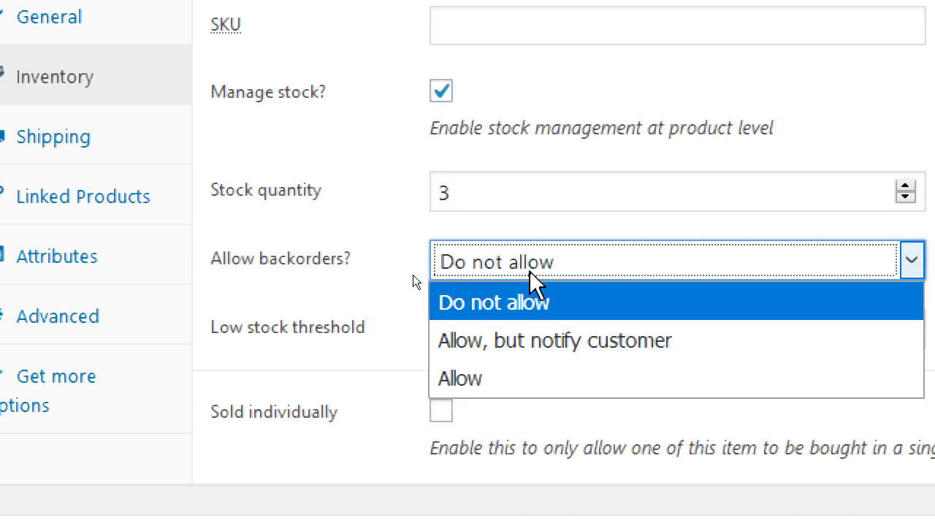
left_click(545, 341)
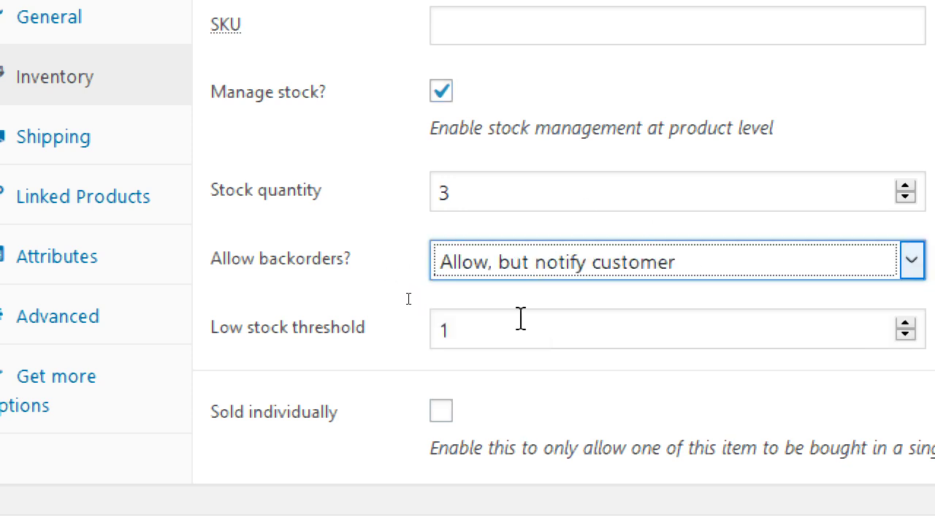
Turn stock management off and try Out of stock and On backorder, ending on In stock
left_click(443, 92)
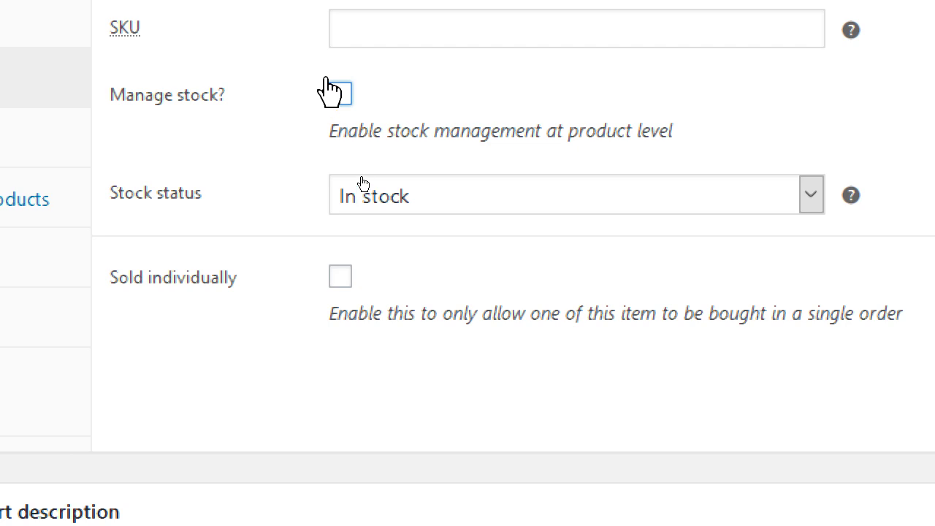
left_click(398, 204)
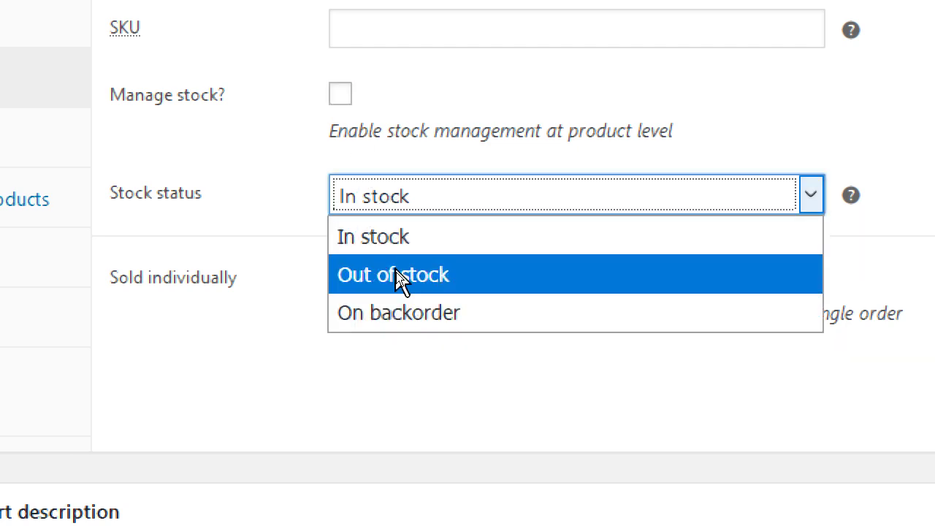
left_click(395, 272)
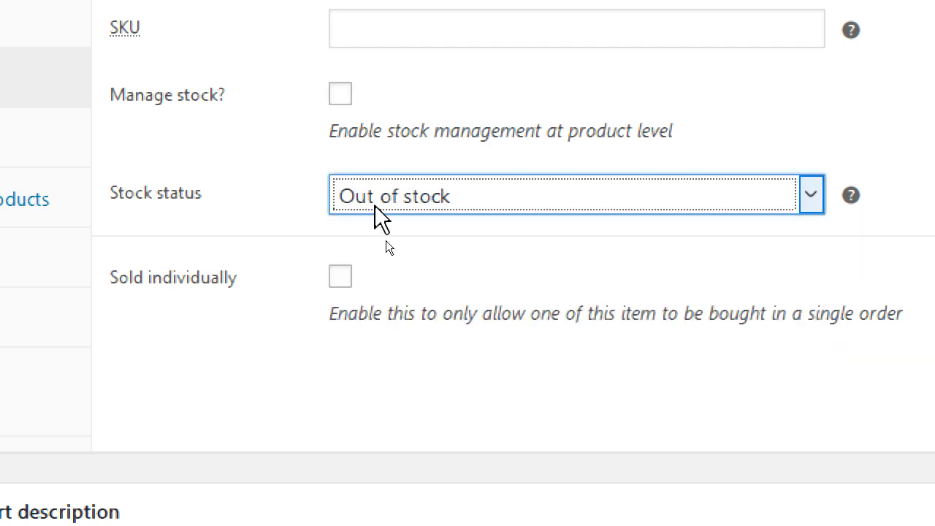
left_click(378, 206)
left_click(396, 309)
left_click(401, 200)
left_click(394, 234)
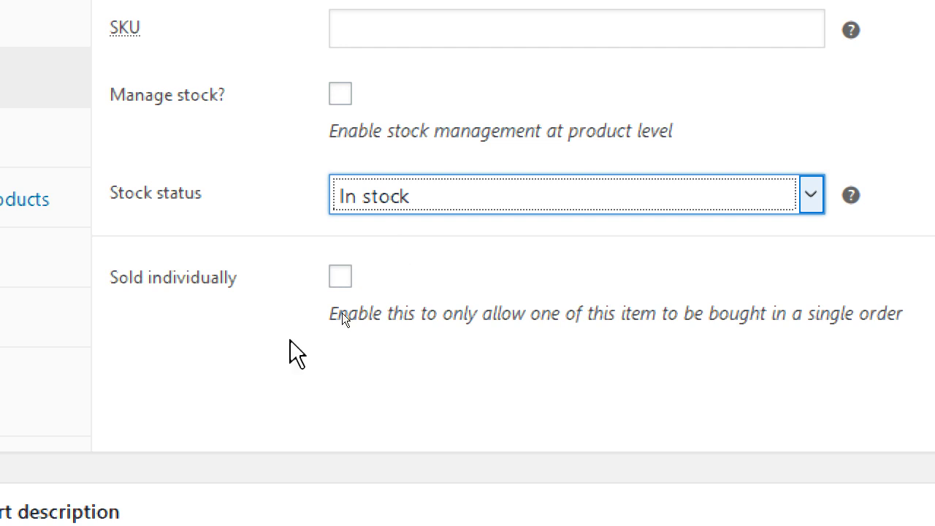
left_click(285, 395)
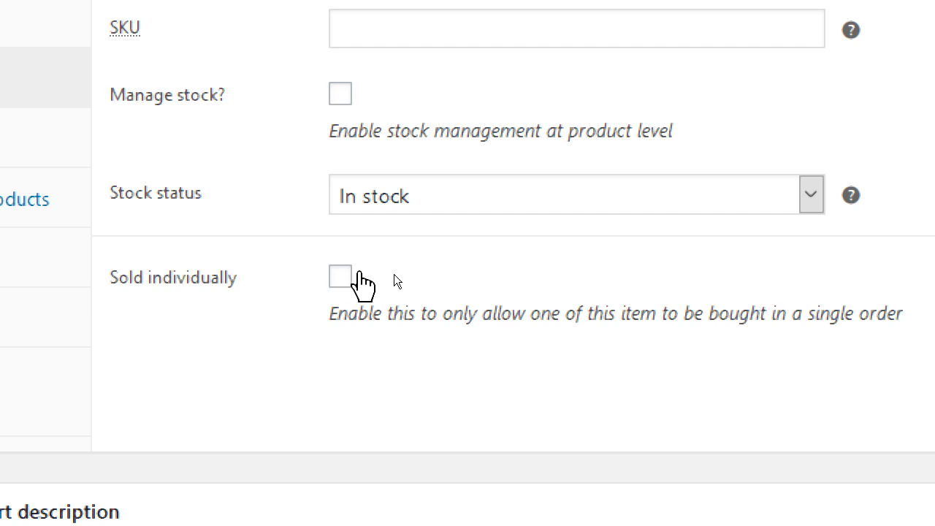
Tick and untick Manage stock and Sold individually, leaving both unchecked
left_click(339, 94)
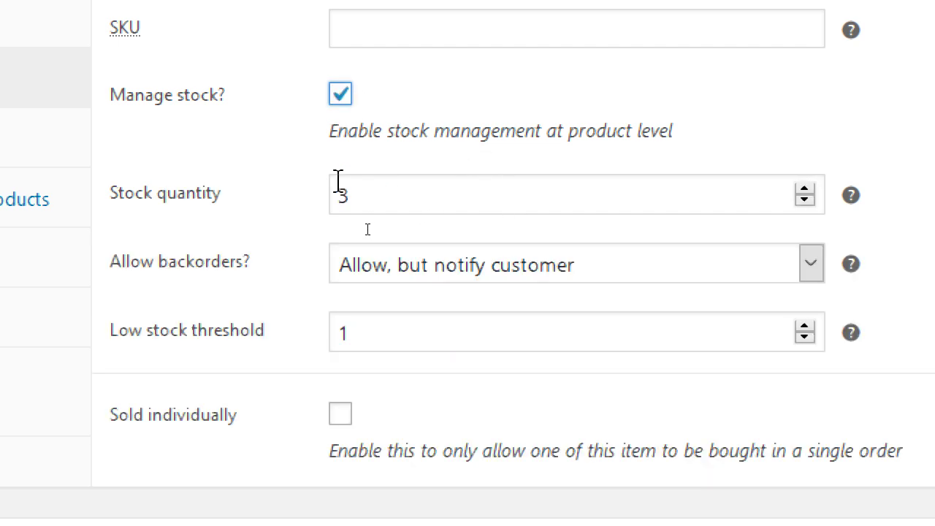
left_click(340, 96)
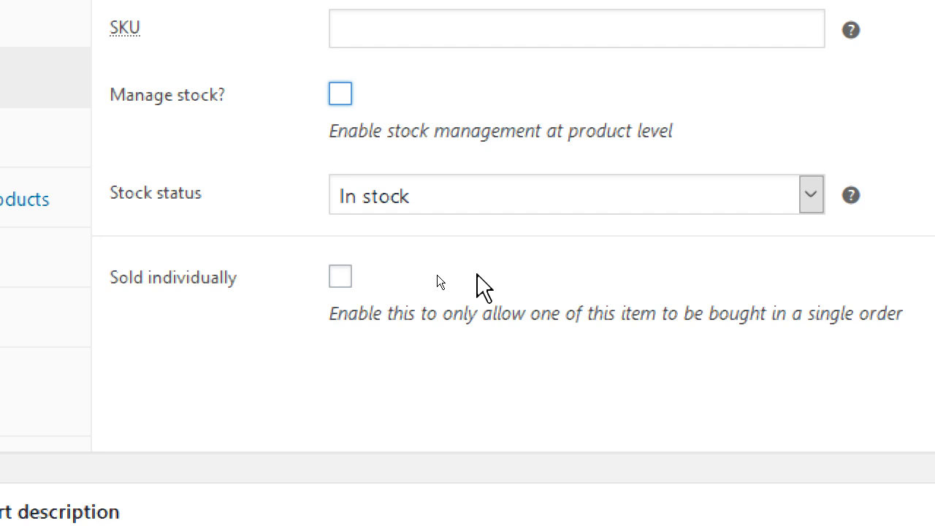
left_click(340, 278)
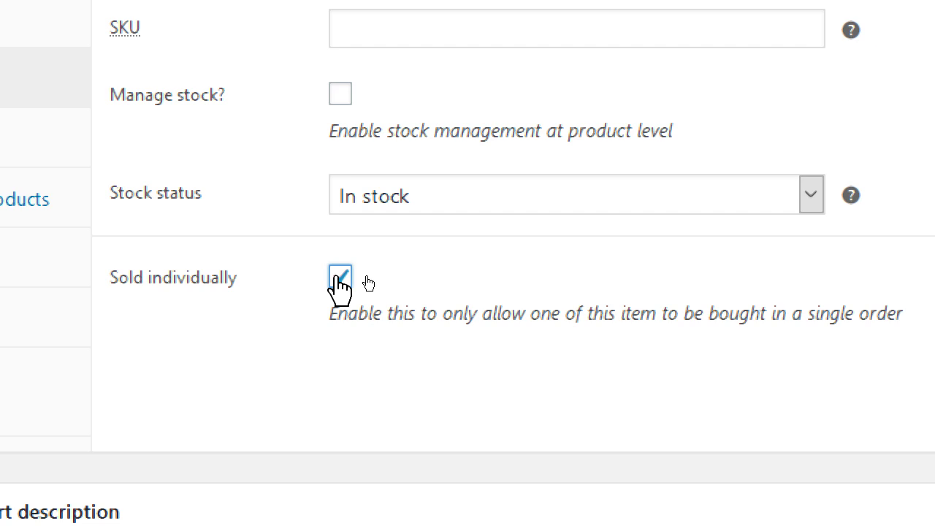
left_click(339, 277)
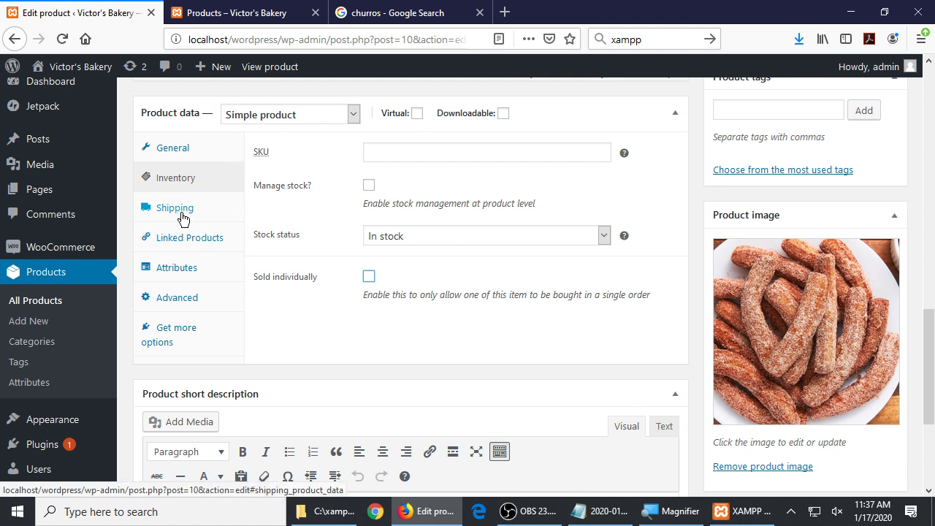
left_click(180, 213)
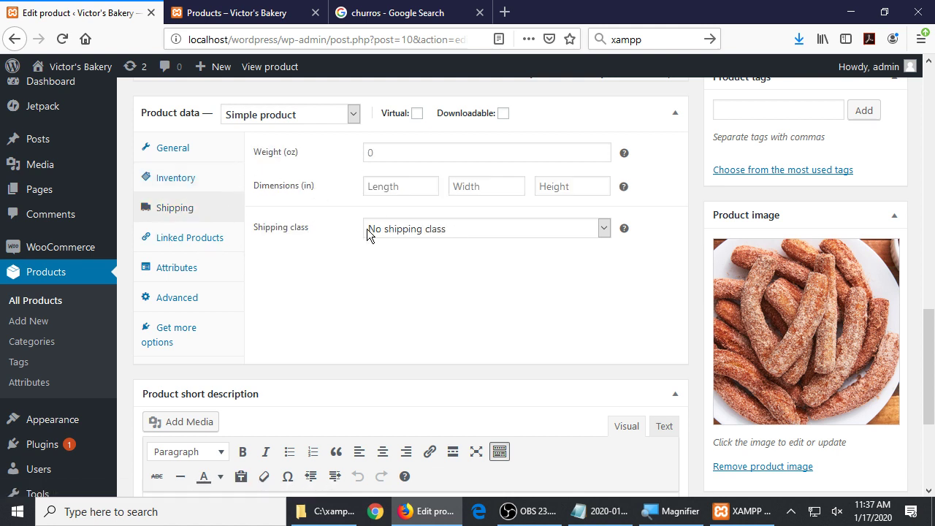
key("super+plus")
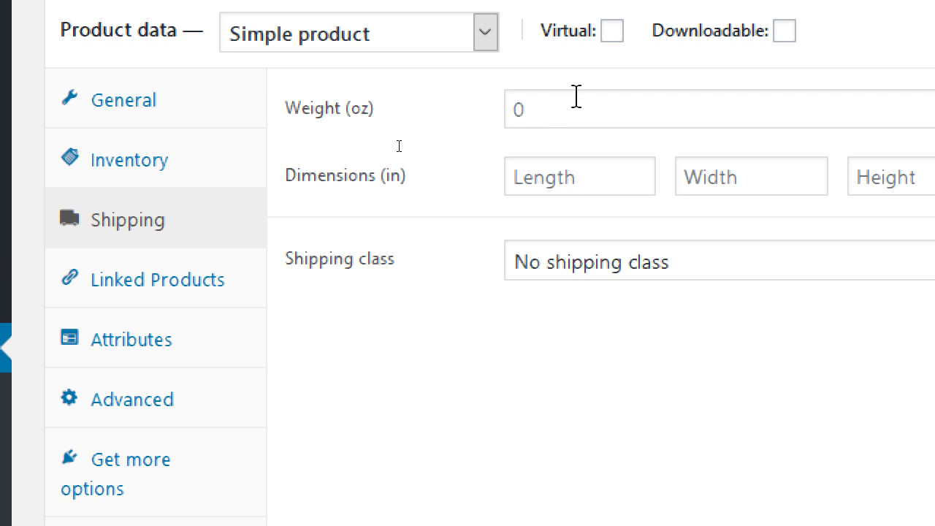
left_click(577, 265)
left_click(862, 395)
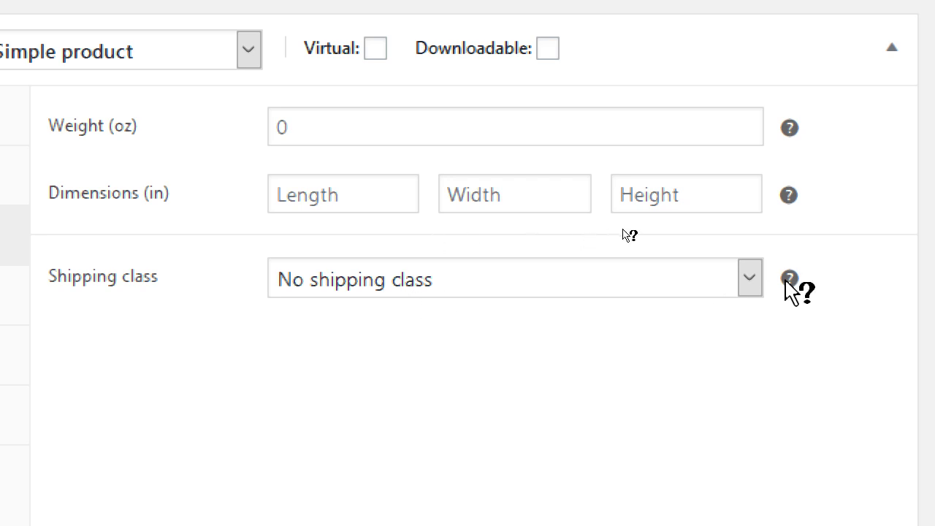
mouse_move(791, 279)
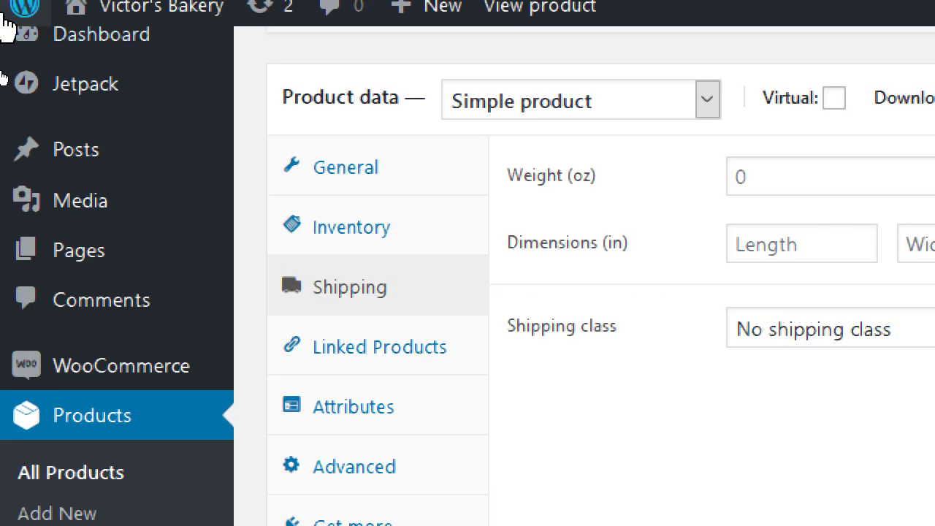
scroll(64, 432, "down", 2)
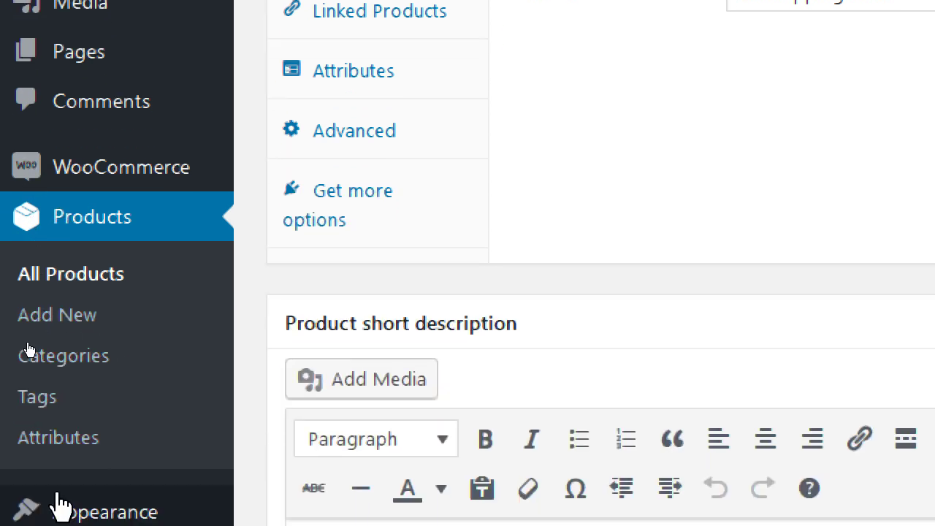
mouse_move(186, 167)
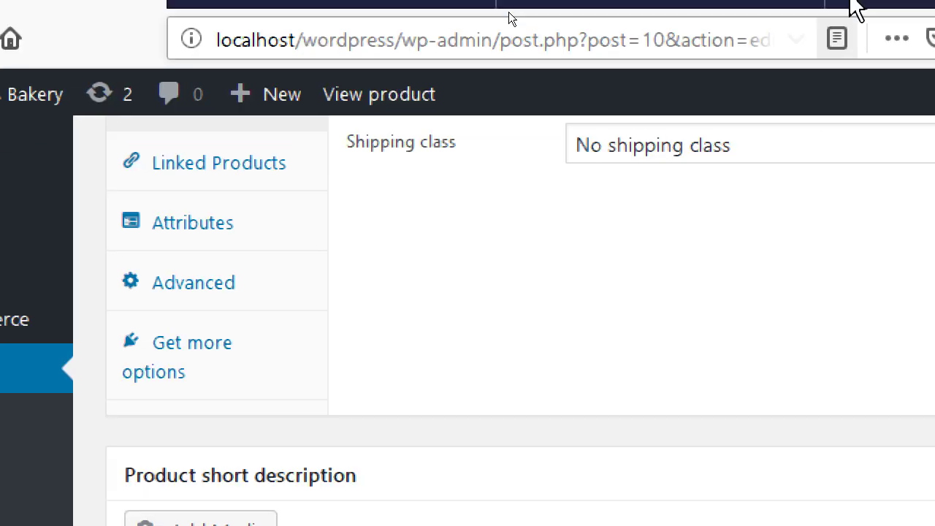
scroll(932, 242, "up", 3)
left_click(754, 265)
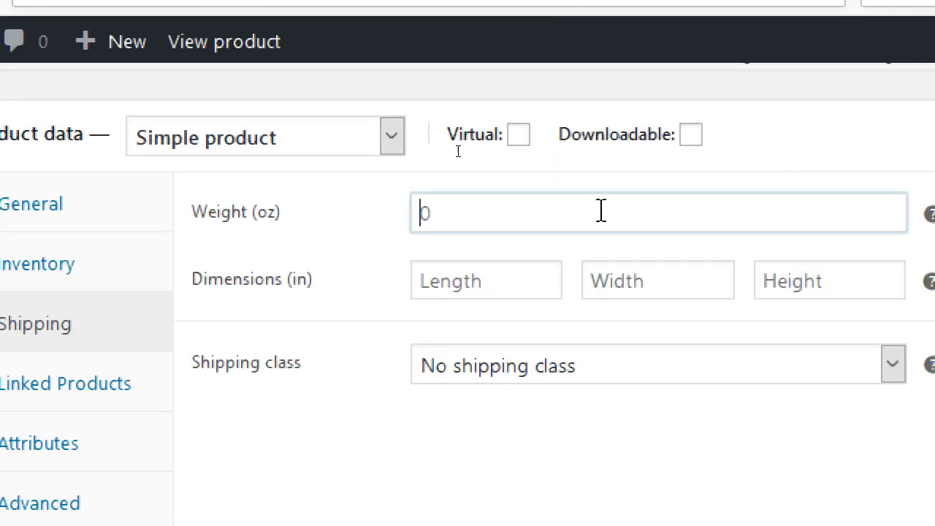
type("10")
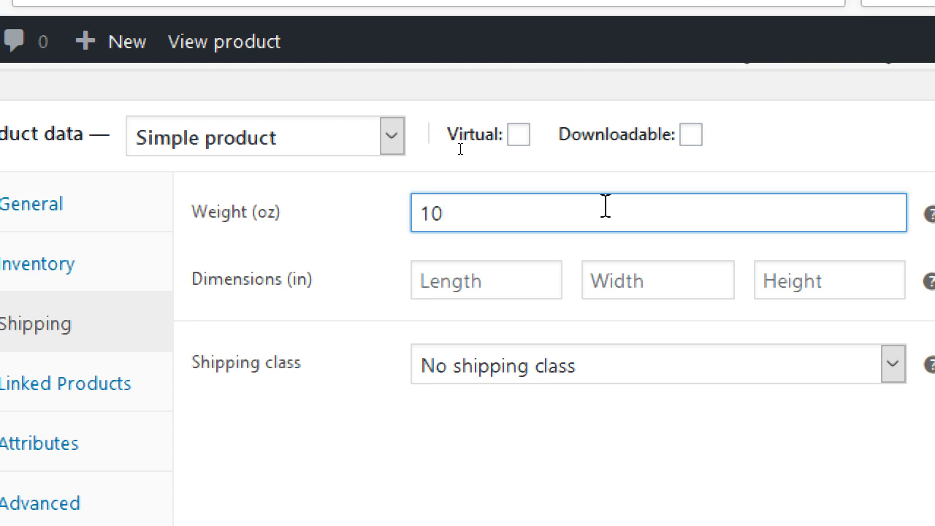
key("BackSpace")
key("BackSpace")
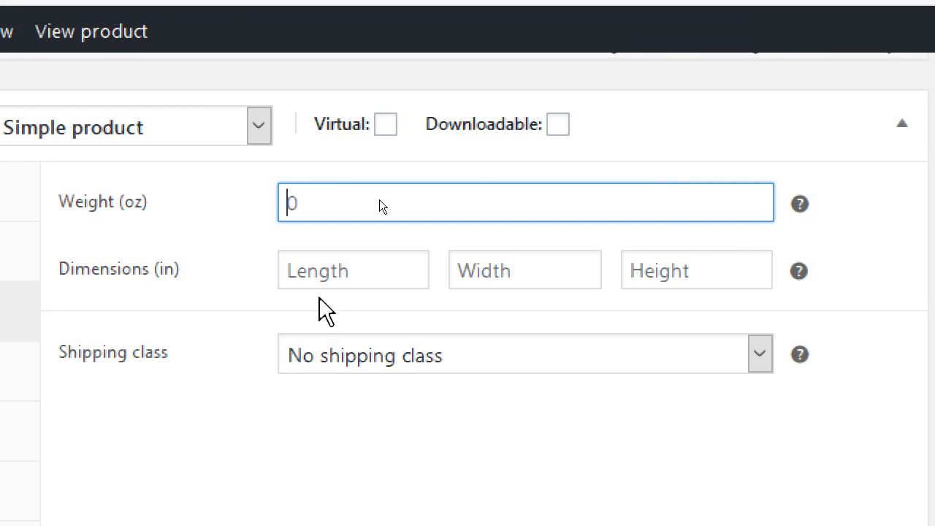
mouse_move(20, 363)
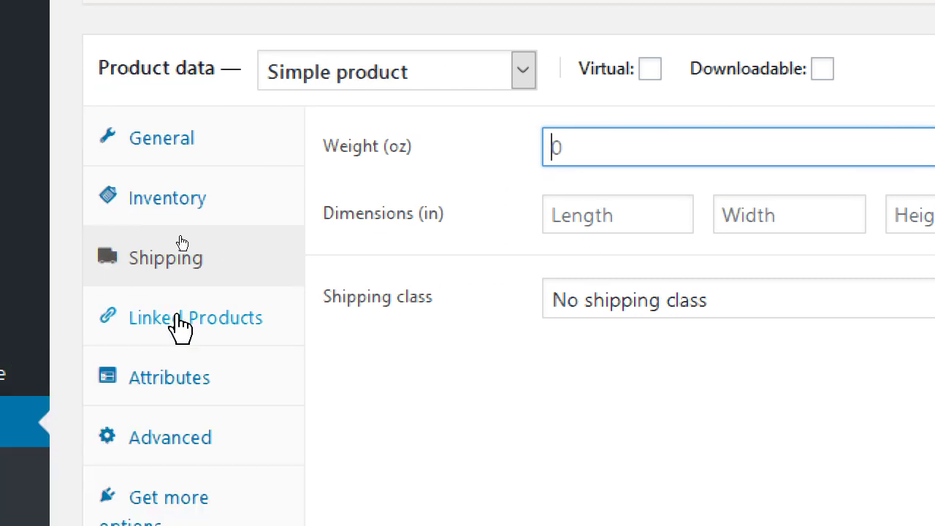
Show Linked Products and try the Upsells and Cross-sells searches without adding any product
left_click(176, 325)
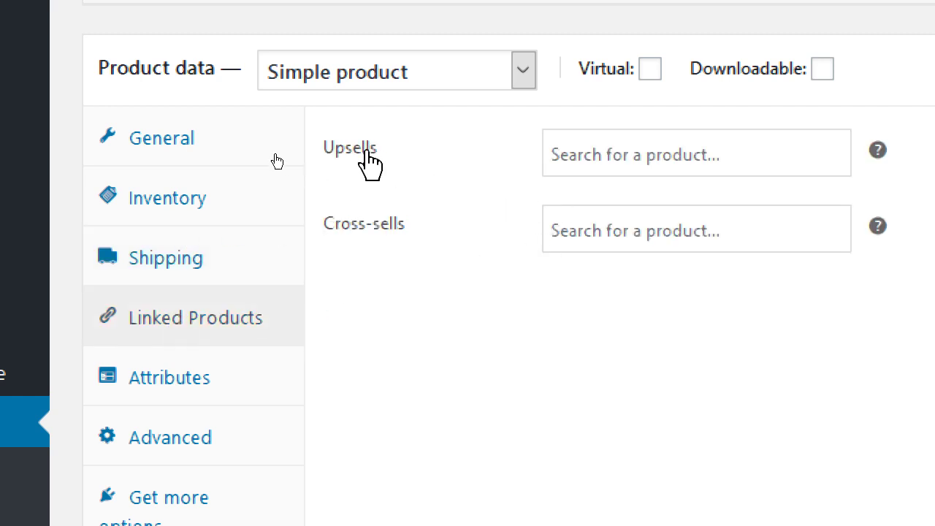
mouse_move(847, 179)
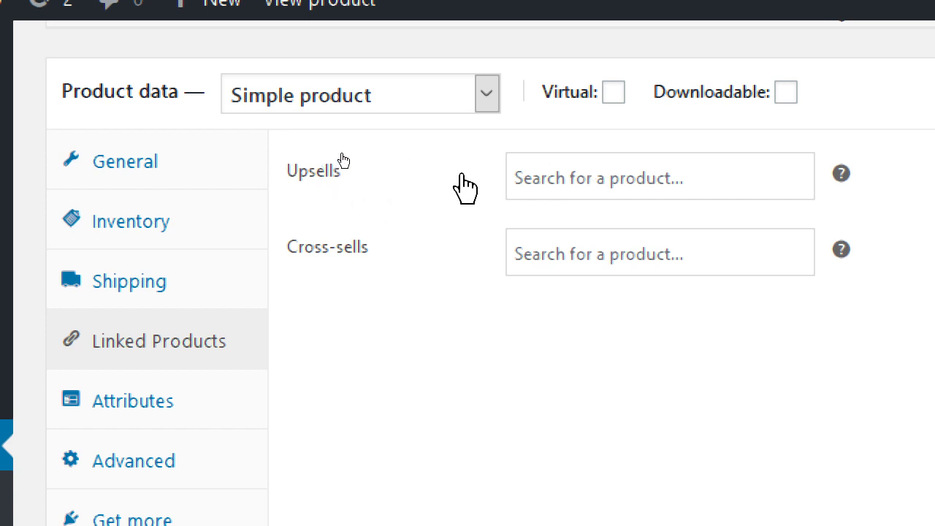
left_click(548, 178)
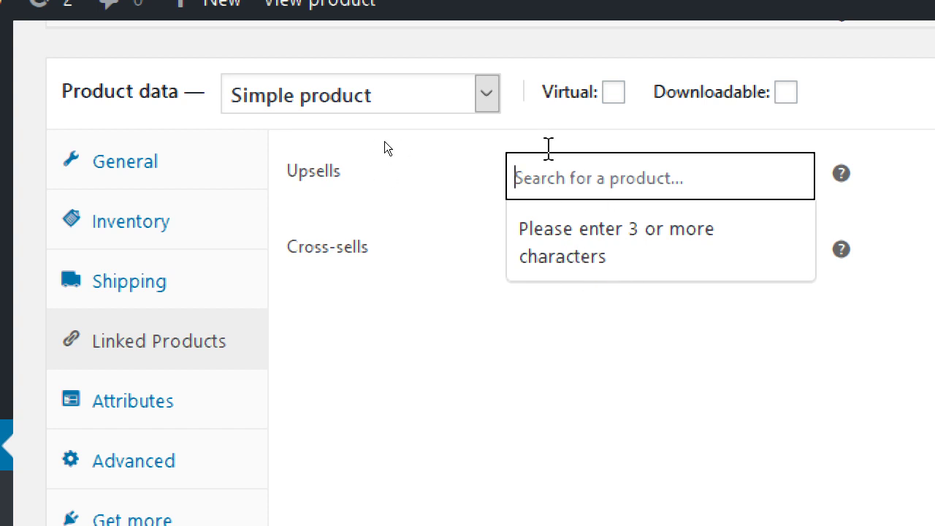
left_click(557, 178)
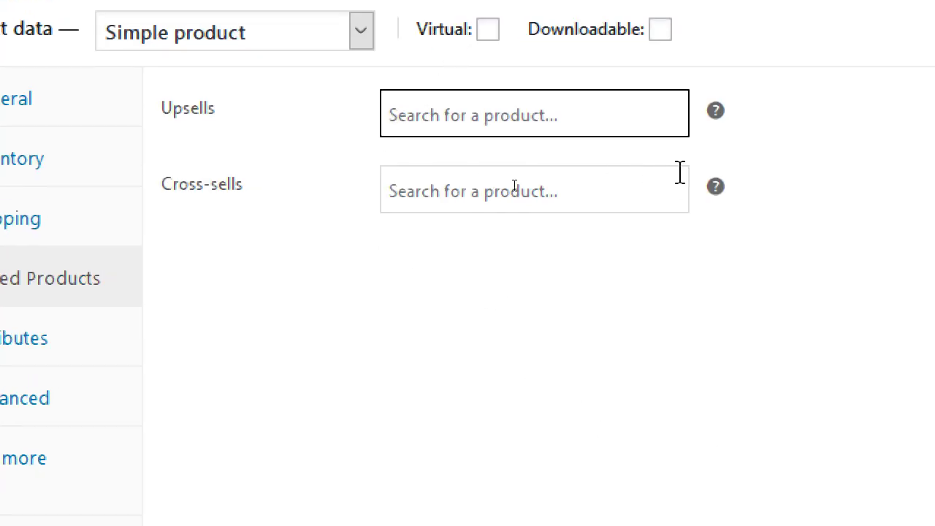
mouse_move(720, 170)
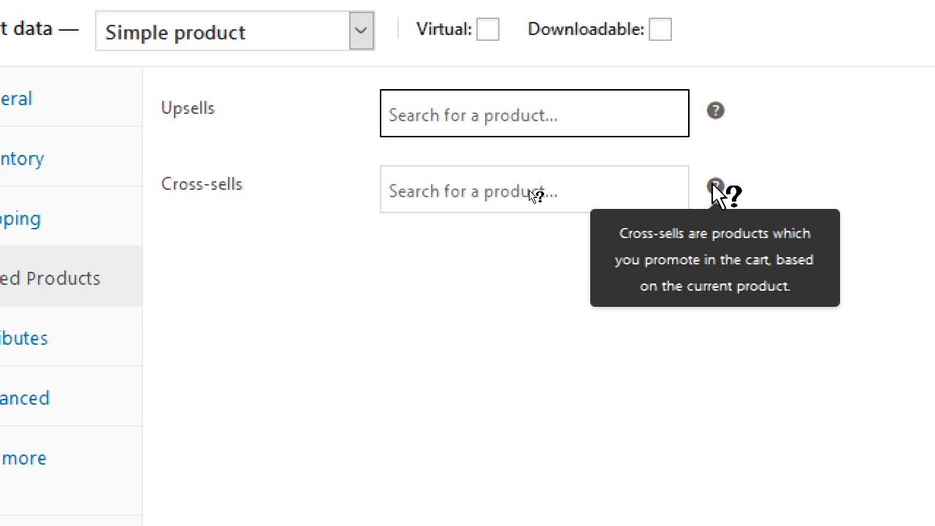
left_click(479, 181)
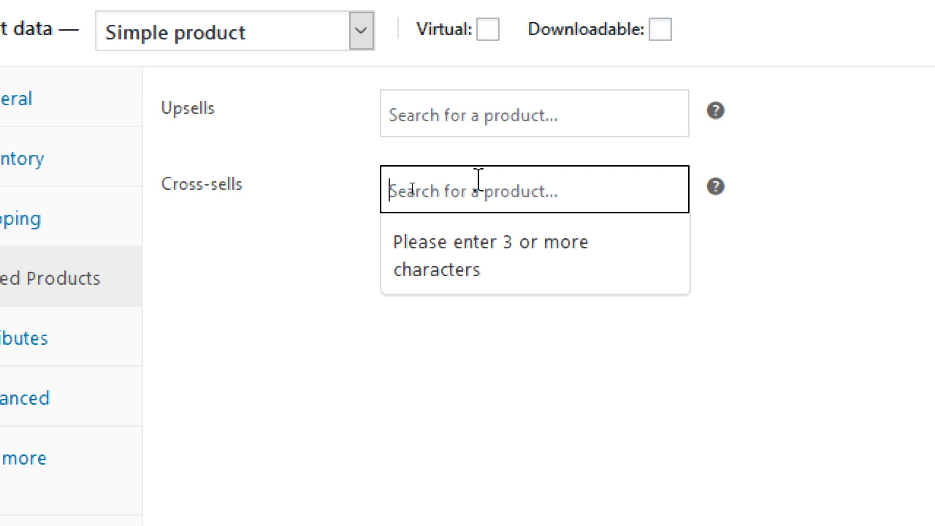
left_click(467, 406)
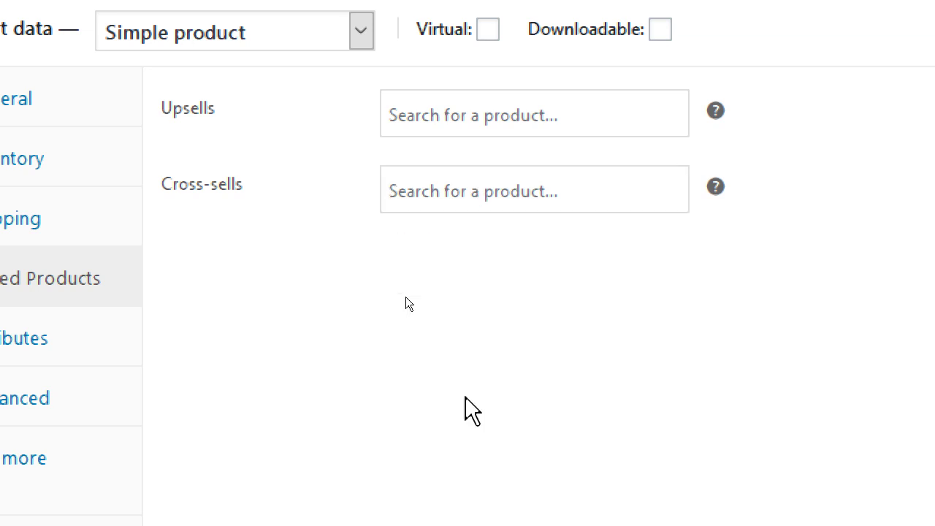
left_click(462, 109)
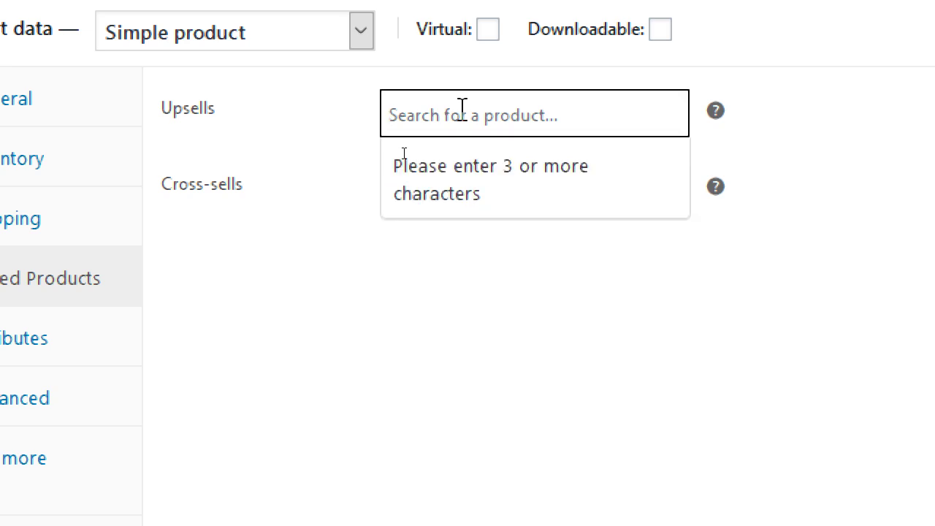
left_click(541, 485)
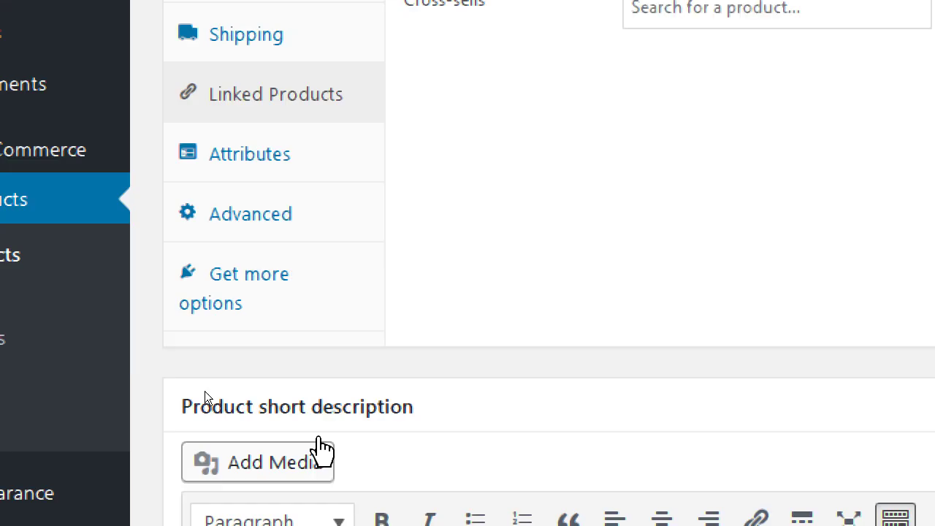
Check Attributes and the product type list, keeping Simple product, and show the Advanced settings
left_click(336, 155)
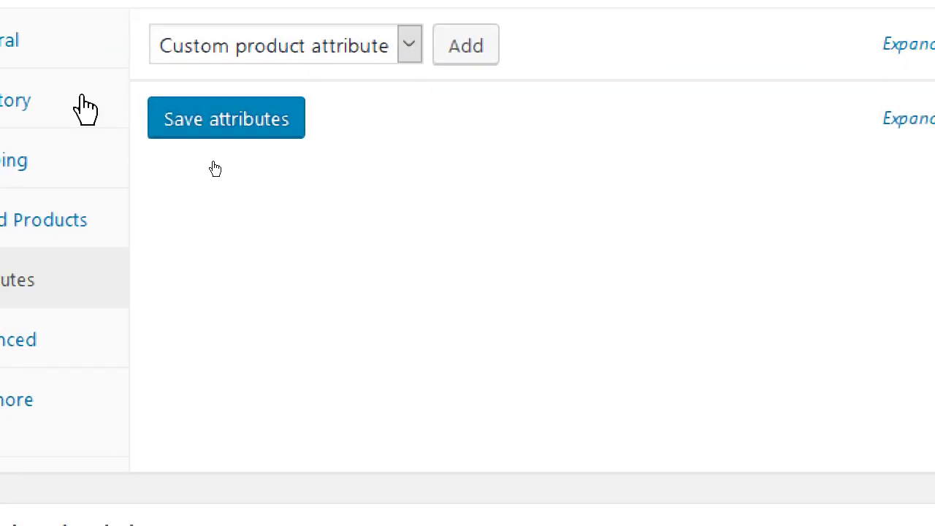
left_click(299, 92)
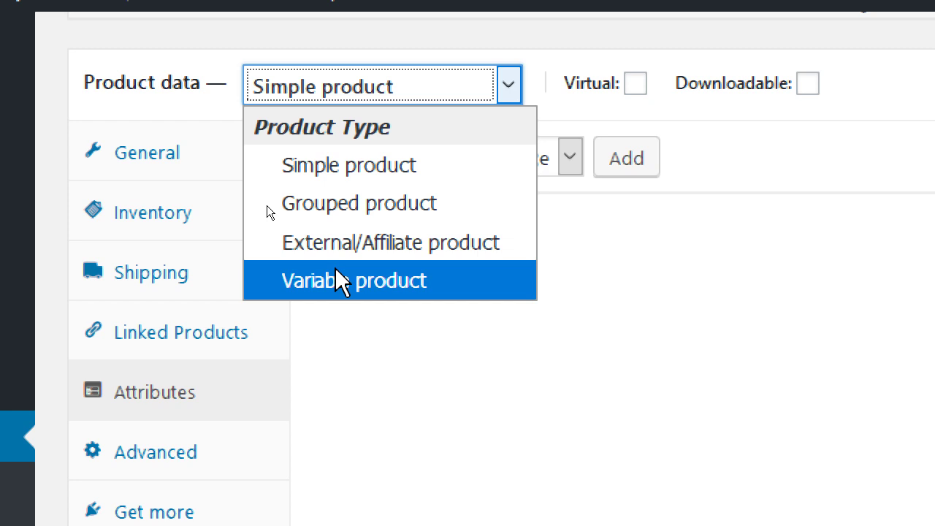
left_click(672, 411)
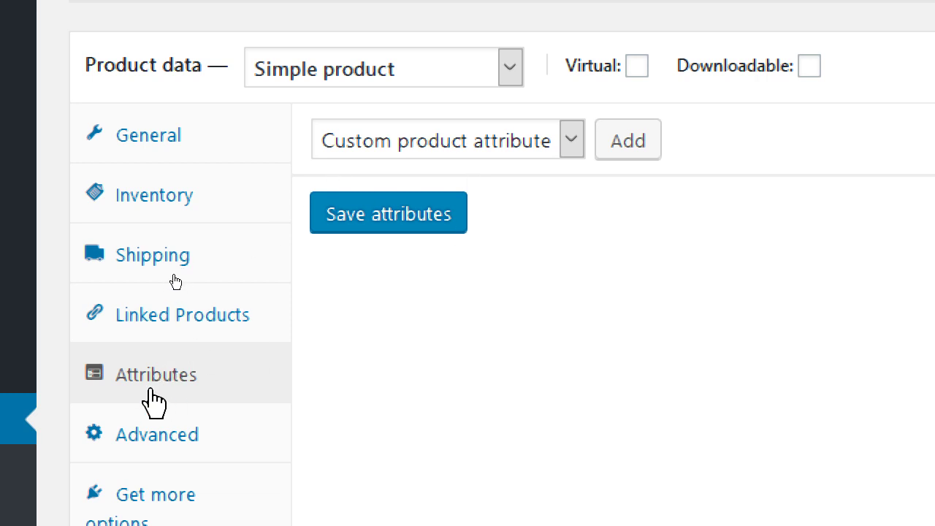
left_click(403, 71)
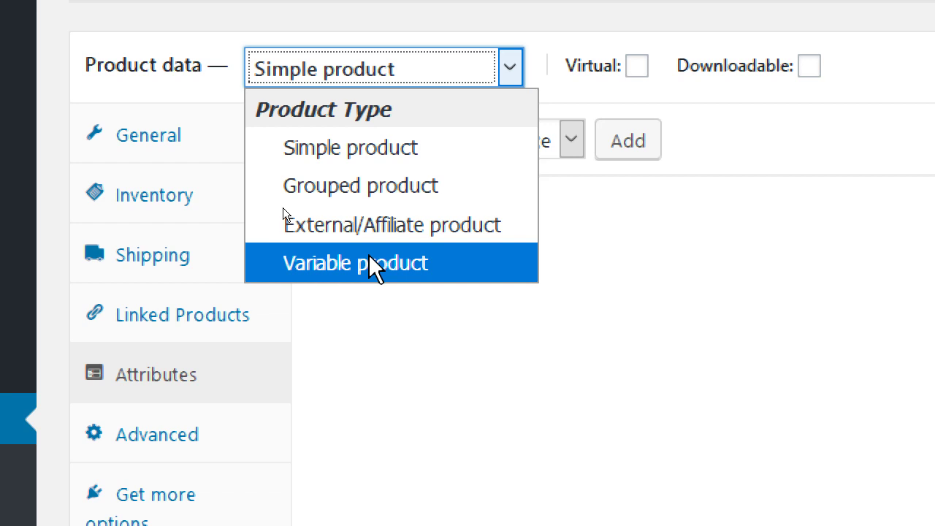
left_click(615, 298)
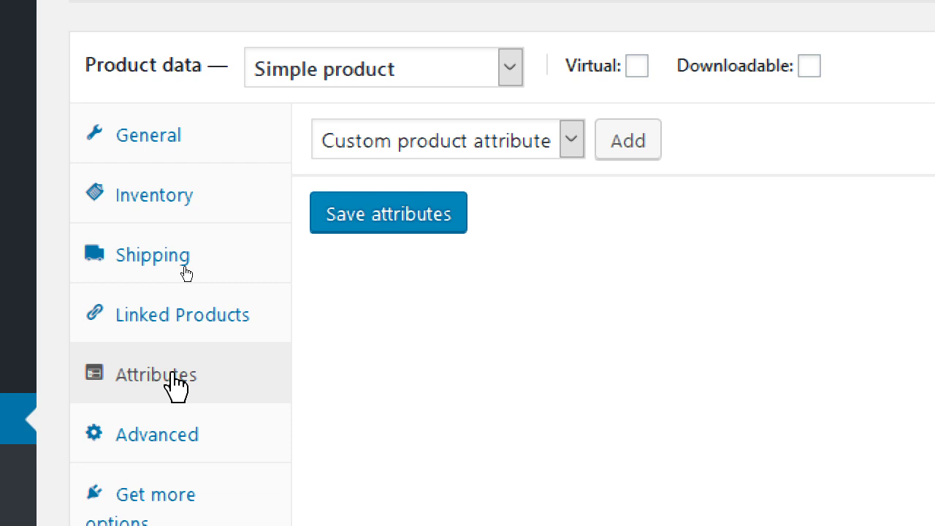
left_click(170, 442)
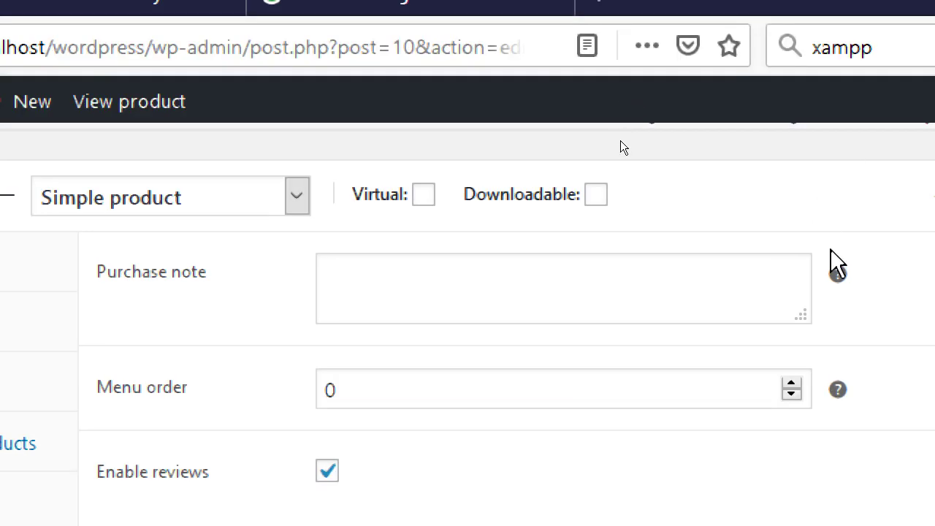
Leave the purchase note empty and return the menu order to 0 after stepping it up and down
mouse_move(870, 159)
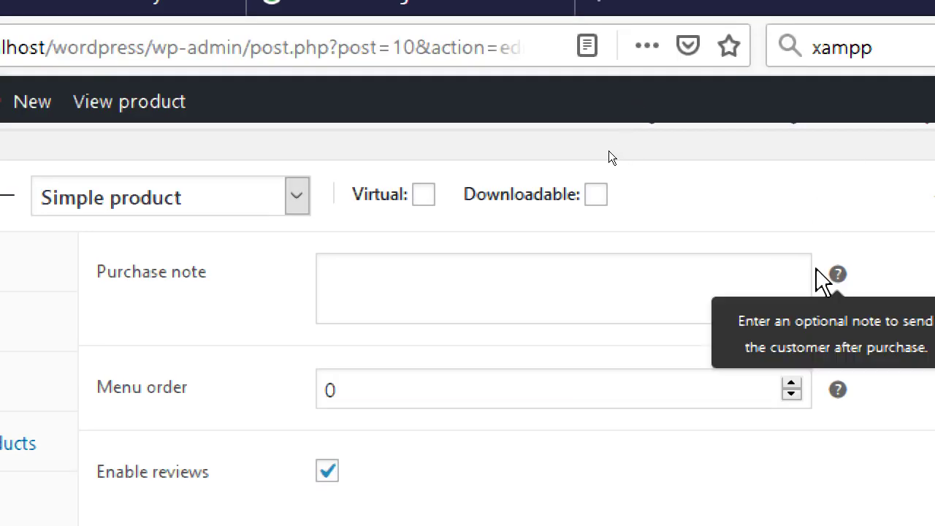
left_click(444, 277)
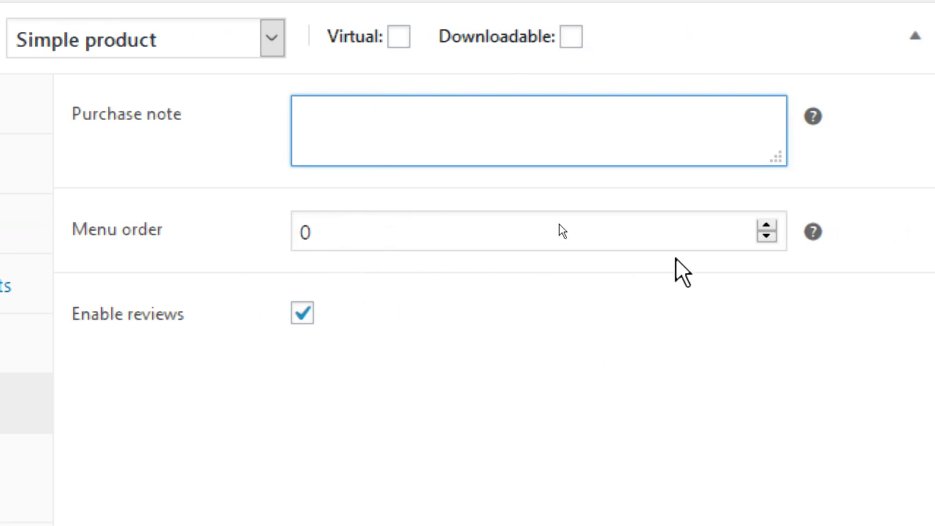
left_click(766, 226)
left_click(766, 236)
left_click(766, 226)
left_click(766, 226)
left_click(766, 226)
left_click(766, 236)
left_click(766, 236)
left_click(766, 235)
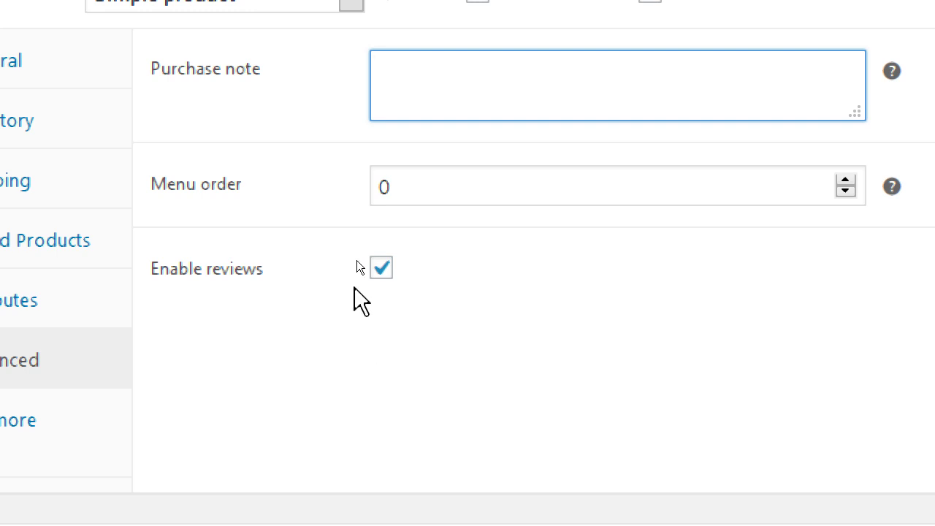
Uncheck Enable reviews for the product
left_click(379, 270)
left_click(379, 269)
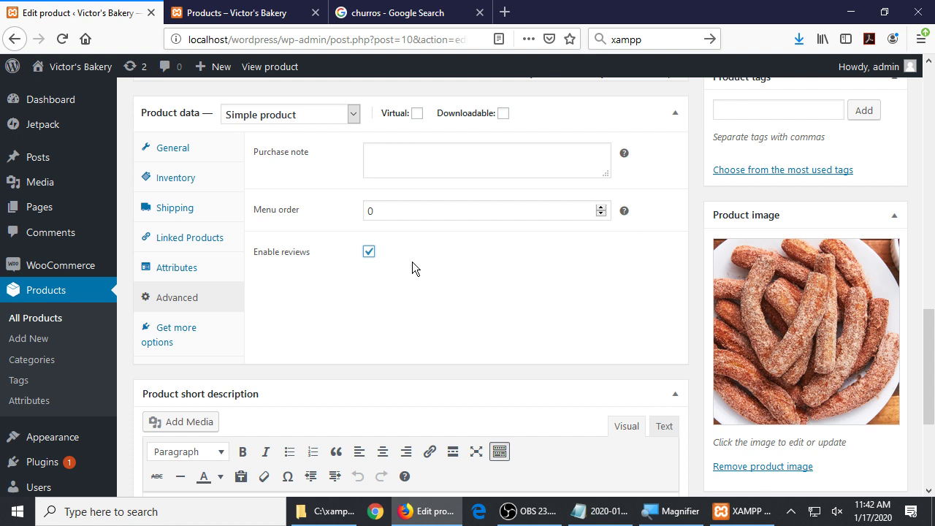
left_click(371, 251)
Leave reviews enabled and open the Name Your Price page from Get more options
left_click(370, 252)
left_click(371, 255)
left_click(371, 255)
left_click(371, 255)
left_click(371, 254)
left_click(175, 337)
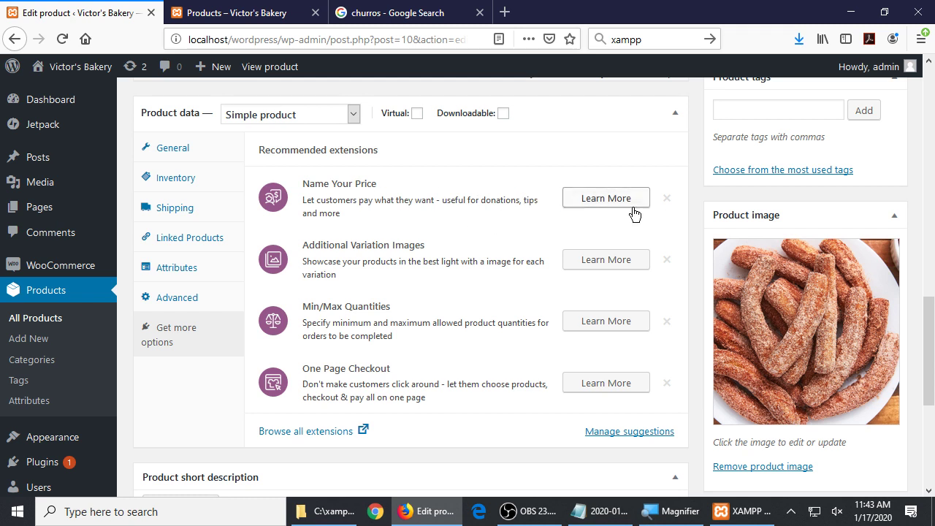
left_click(616, 202)
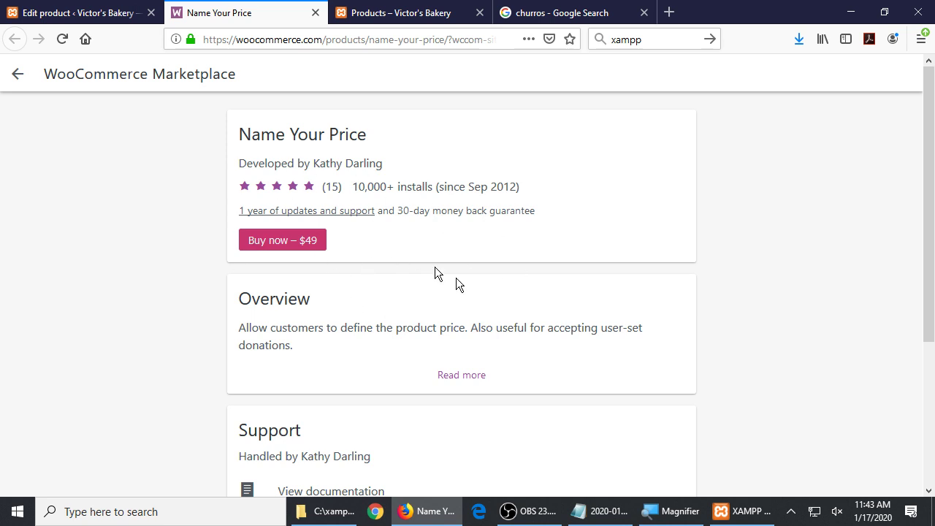
Browse the Name Your Price page, close the newsletter popup, and return to the Edit product tab
scroll(304, 328, "down", 3)
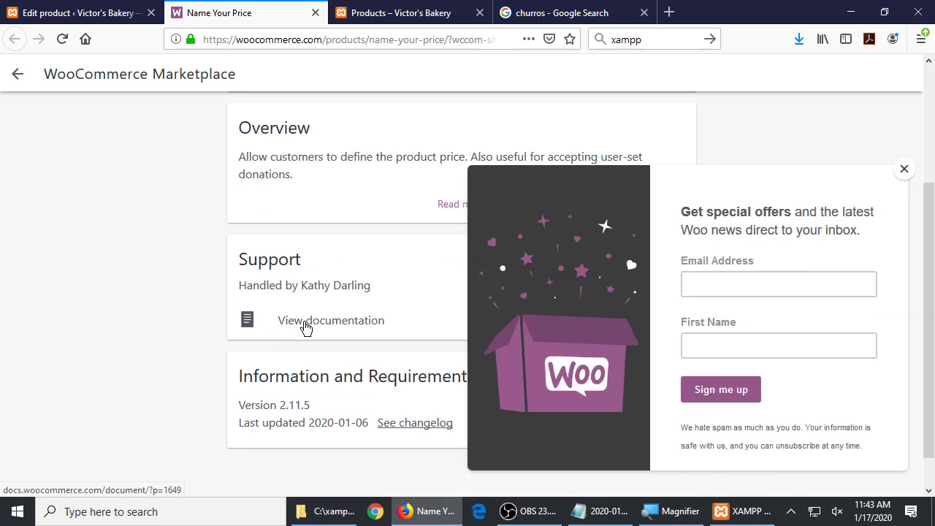
left_click(904, 169)
scroll(492, 318, "down", 1)
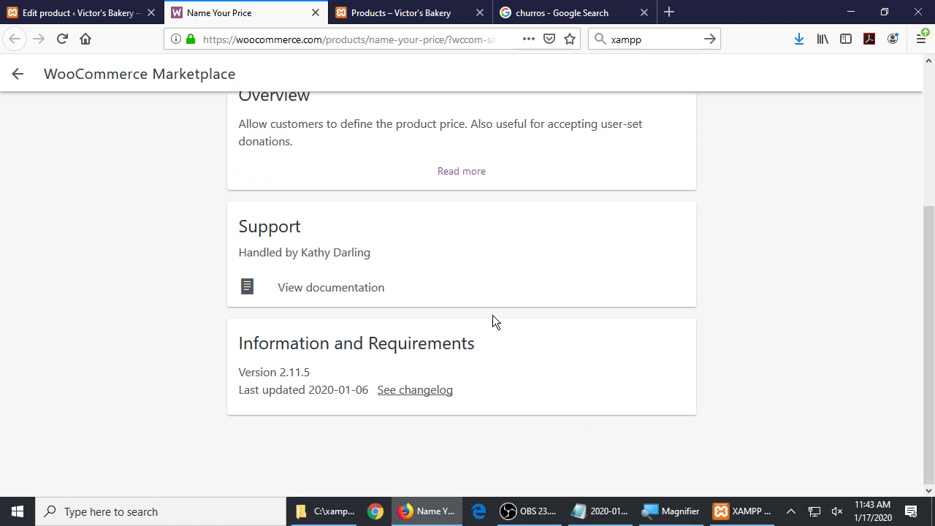
scroll(492, 319, "up", 4)
left_click(122, 6)
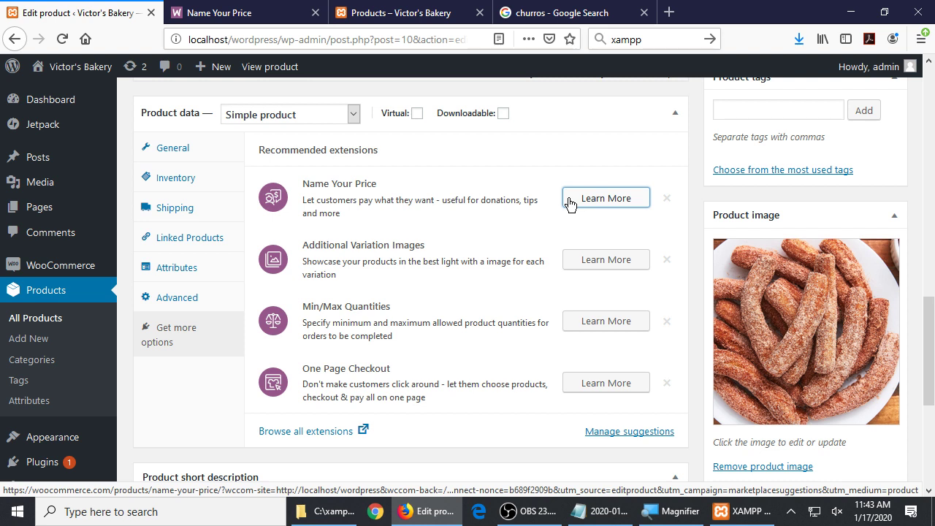
Publish the Churros product
scroll(714, 175, "up", 10)
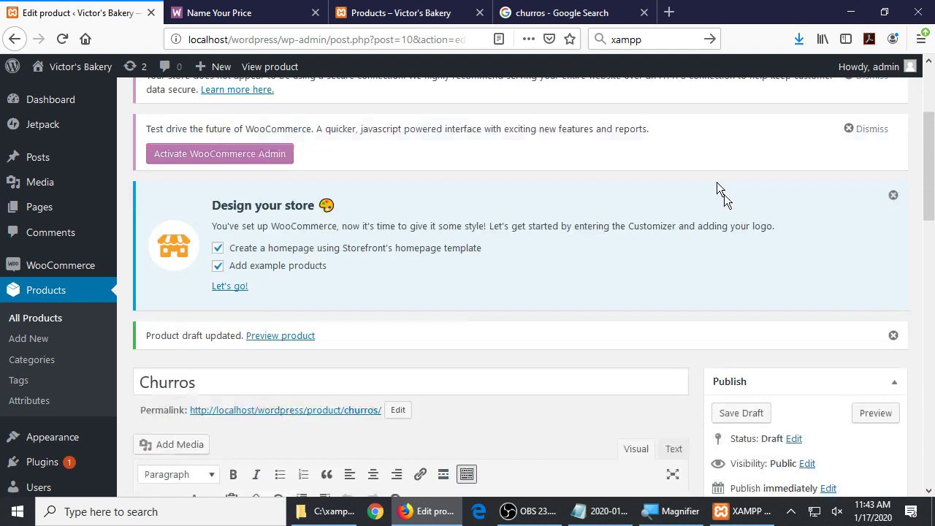
scroll(831, 385, "down", 4)
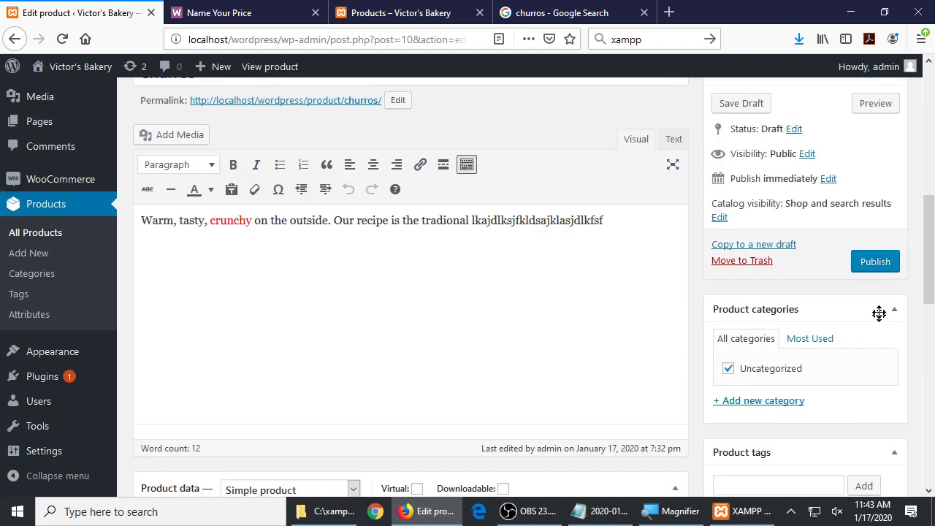
left_click(874, 263)
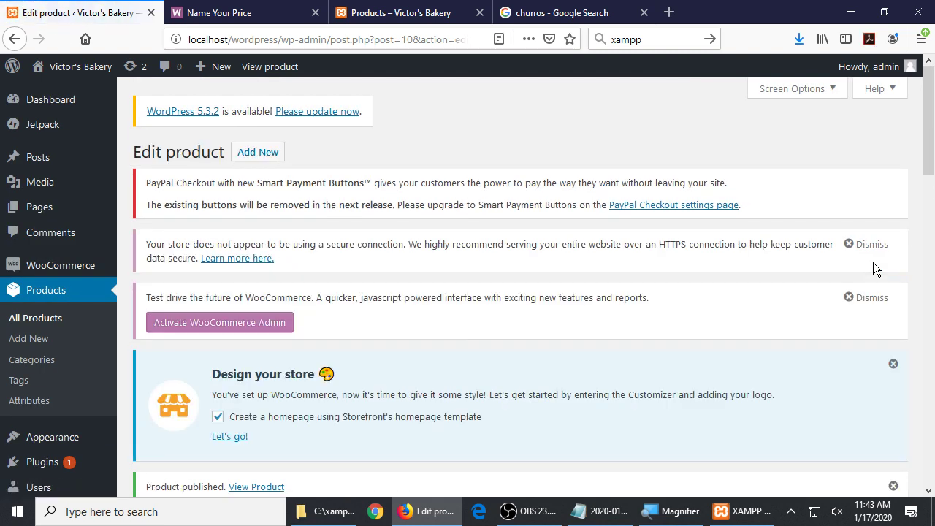
Visit the bakery site and open the Shop page listing Churros at $5.00
mouse_move(73, 66)
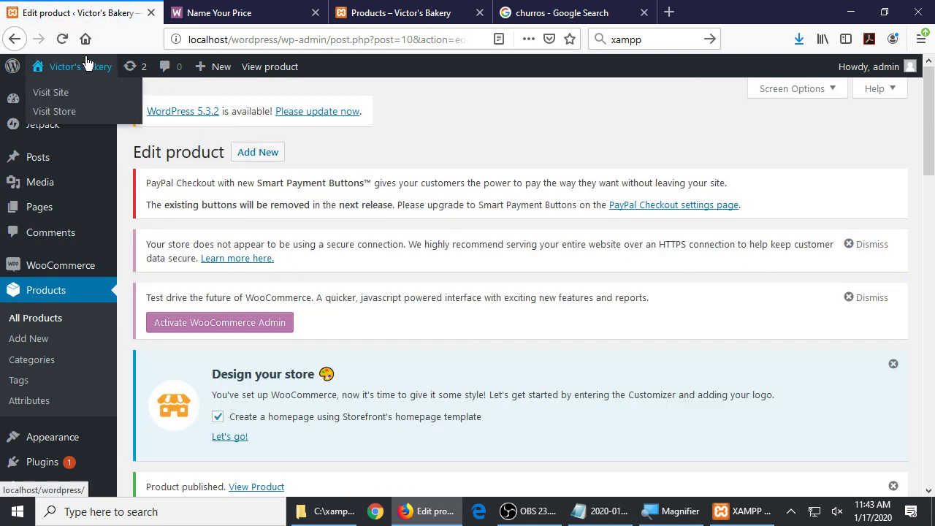
left_click(61, 93)
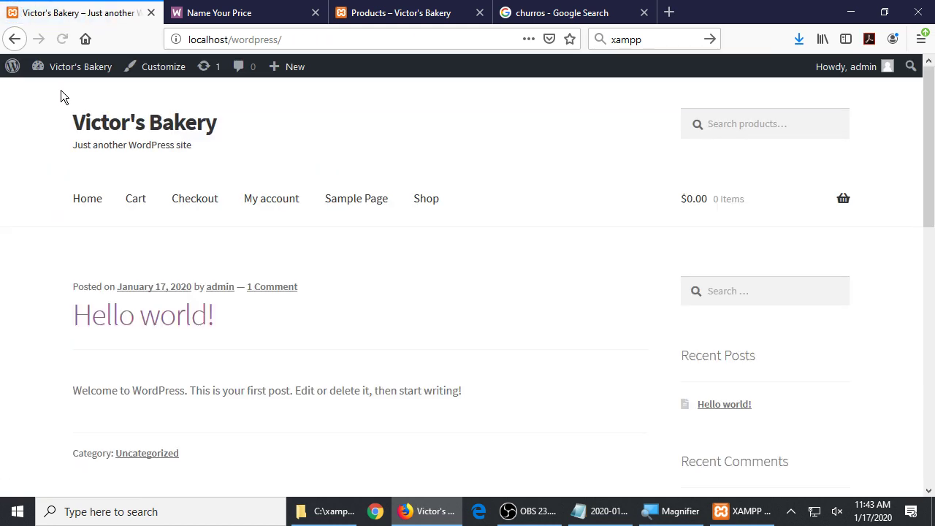
left_click(429, 206)
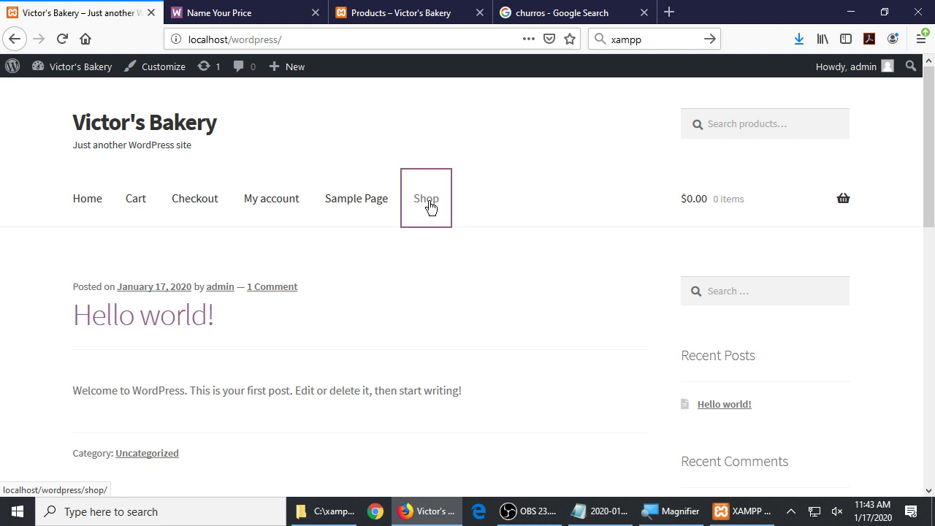
scroll(503, 357, "down", 3)
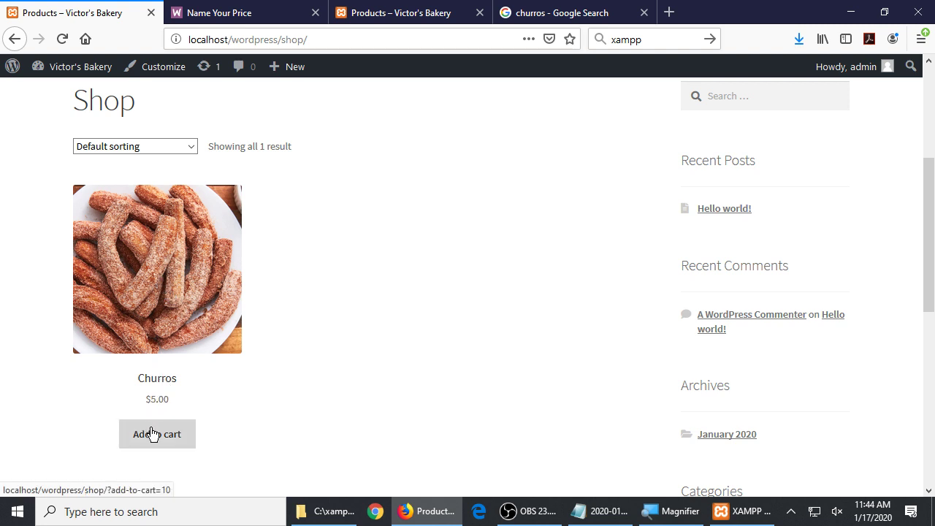
Open the Churros product page and highlight its title and 5.00 price
left_click(160, 263)
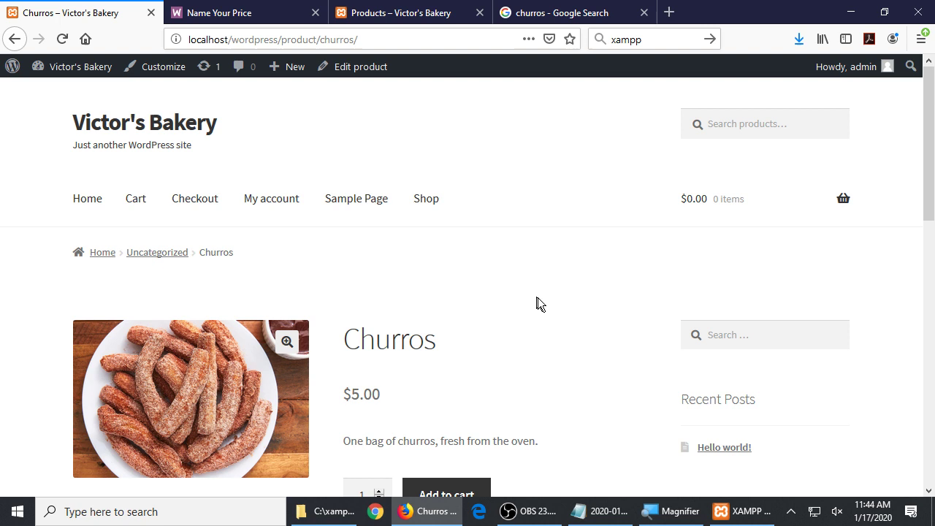
scroll(537, 300, "down", 3)
left_click_drag(360, 240, 423, 236)
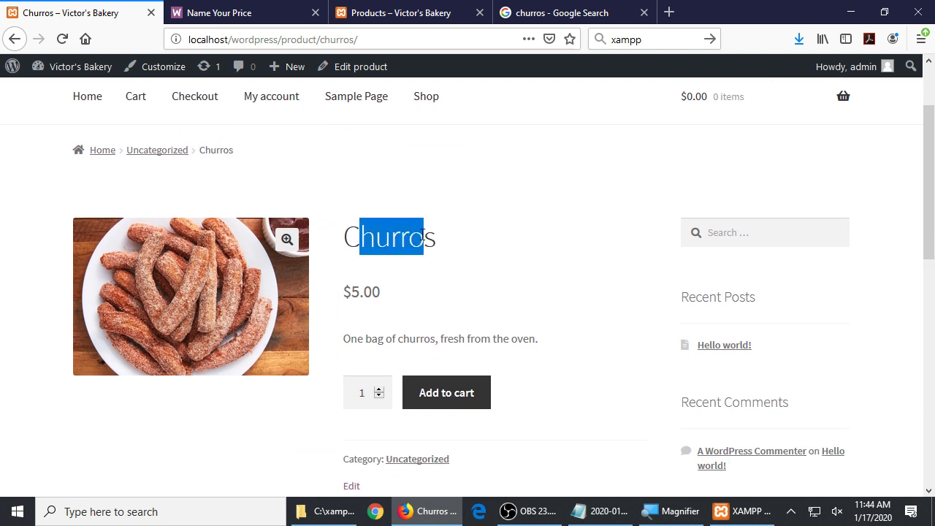
left_click(395, 290)
left_click_drag(356, 288, 398, 295)
left_click(419, 344)
scroll(394, 338, "down", 5)
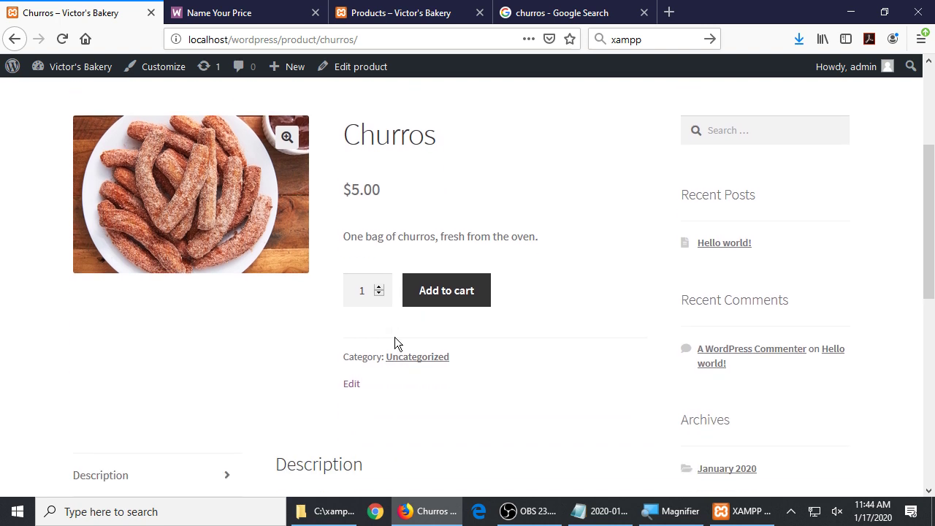
scroll(395, 337, "down", 2)
scroll(395, 336, "up", 7)
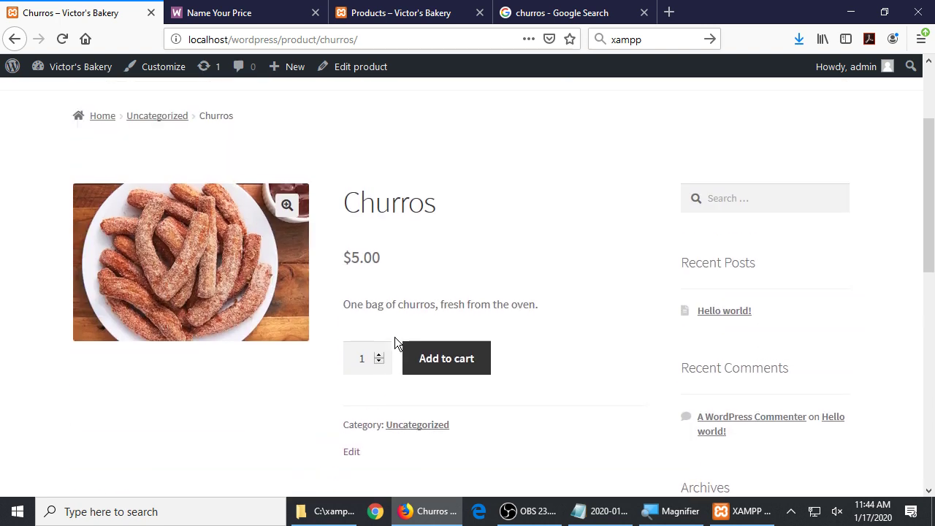
scroll(394, 337, "up", 1)
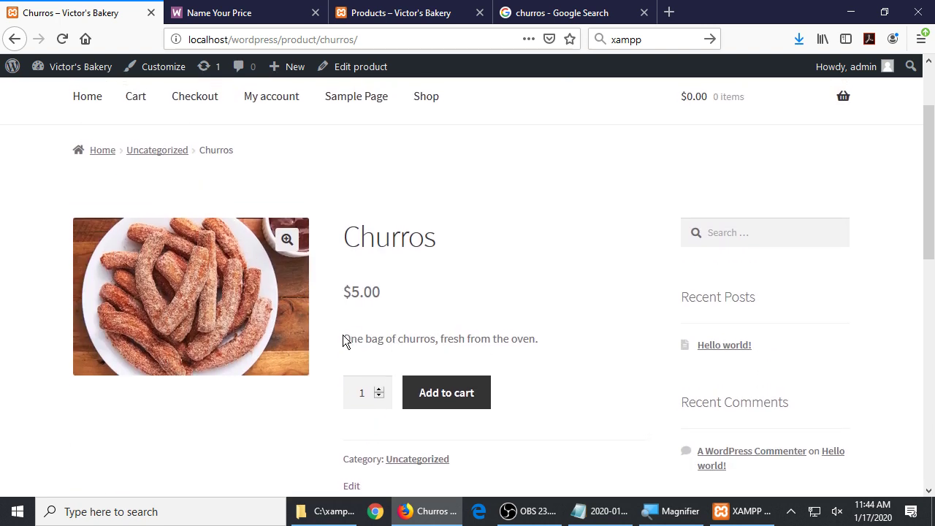
Highlight the short description and the long description text
left_click_drag(350, 336, 518, 344)
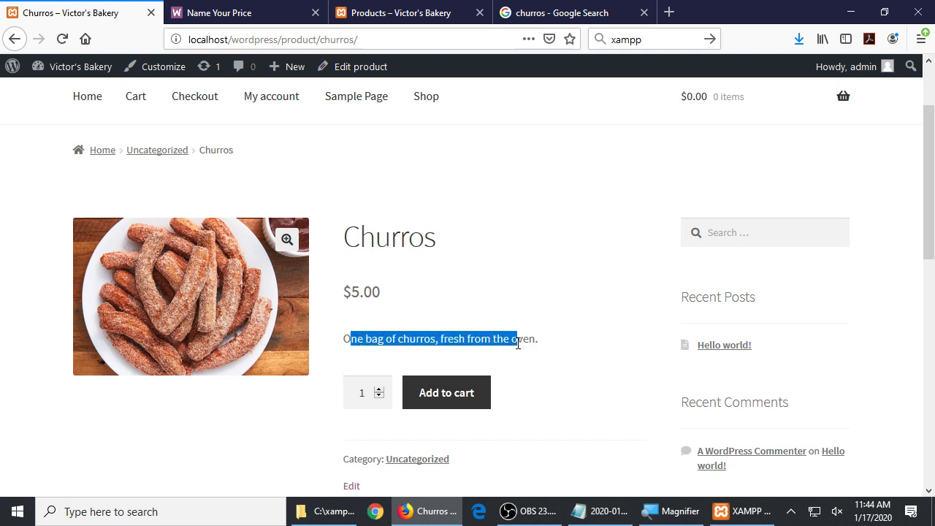
left_click(551, 351)
scroll(551, 351, "down", 4)
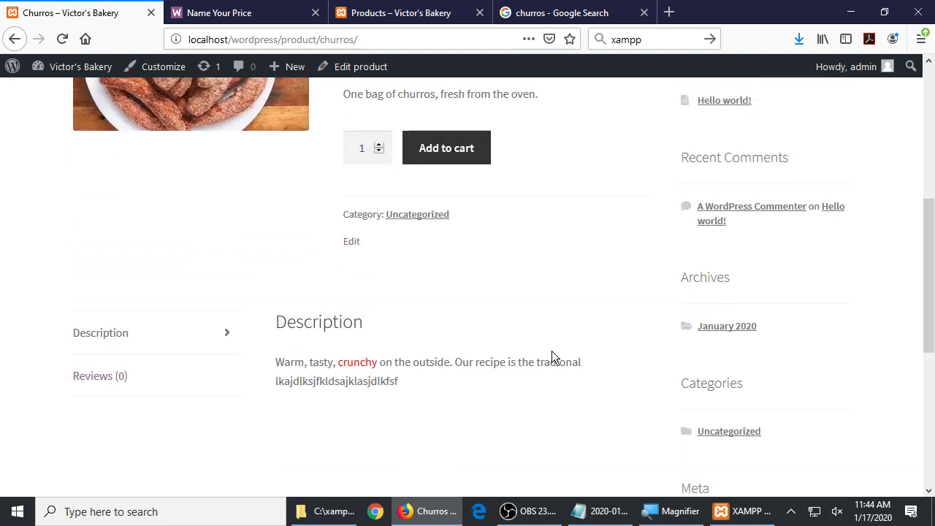
left_click_drag(305, 300, 388, 325)
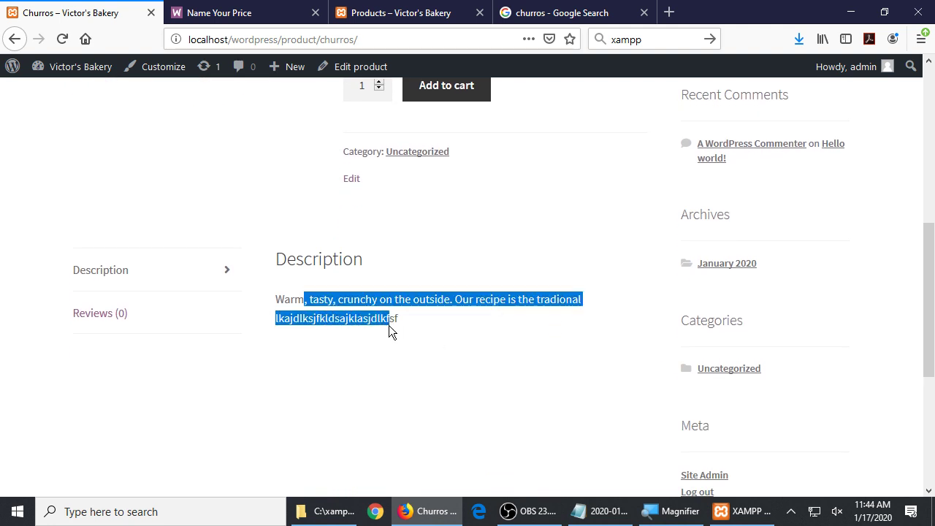
left_click(440, 339)
scroll(449, 345, "up", 3)
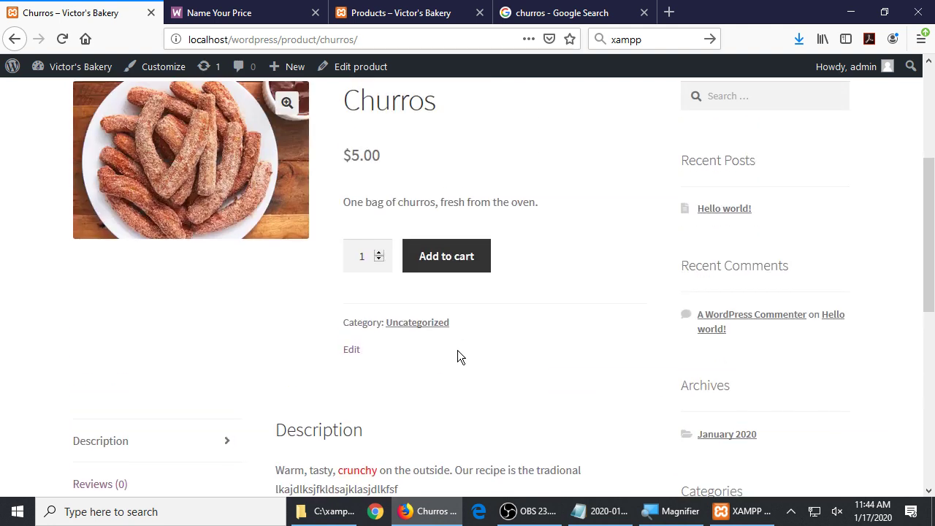
Raise the churros quantity, then set it back to 1
left_click(378, 320)
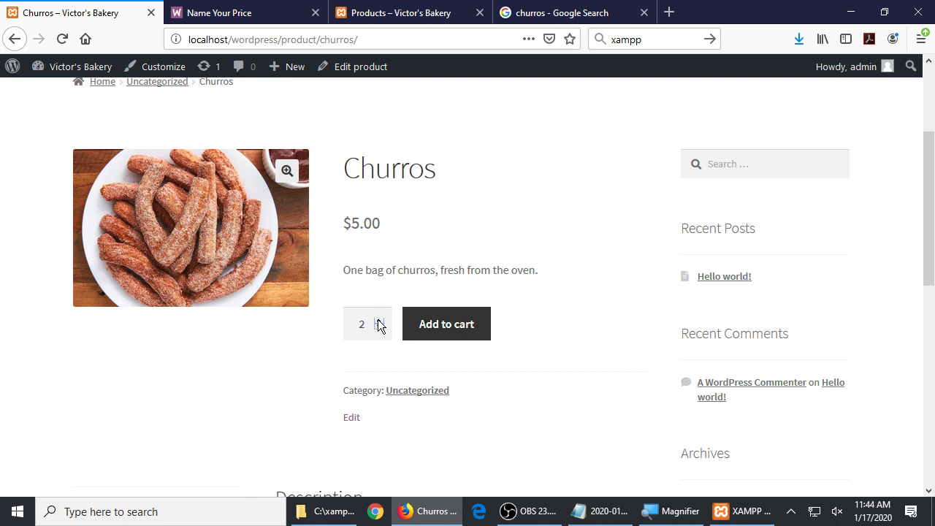
left_click(378, 320)
left_click(378, 320)
left_click(377, 320)
double_click(371, 323)
type("1")
key("Tab")
left_click(484, 408)
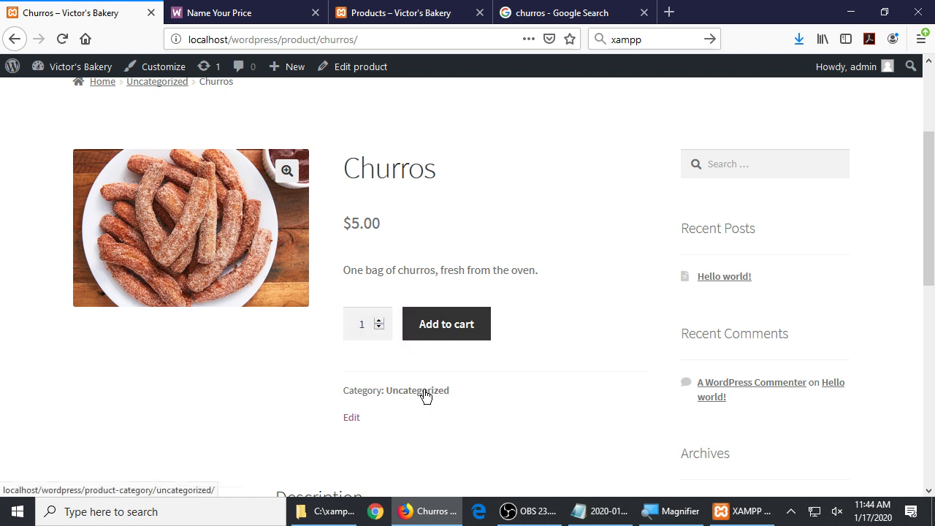
Check the Reviews tab and return to the product Description tab
scroll(425, 396, "down", 3)
left_click(125, 345)
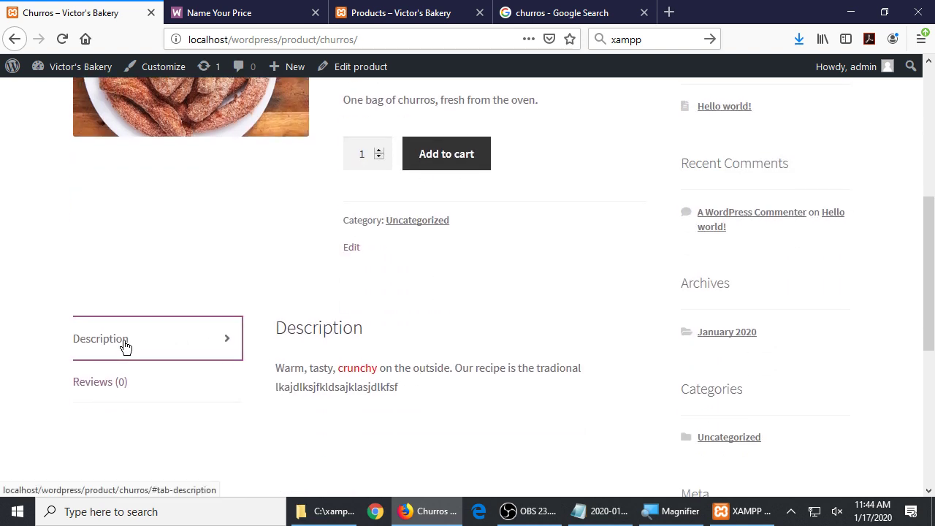
left_click(129, 395)
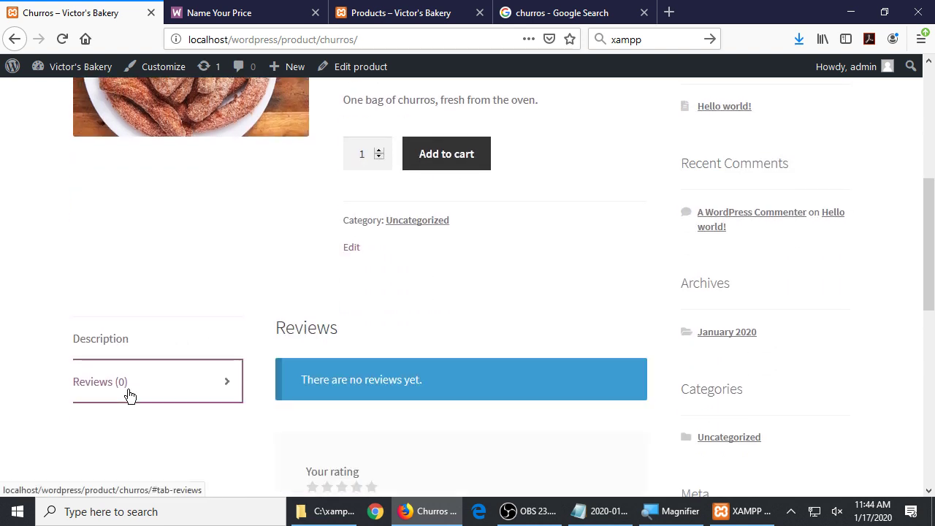
scroll(129, 395, "down", 3)
scroll(129, 394, "down", 3)
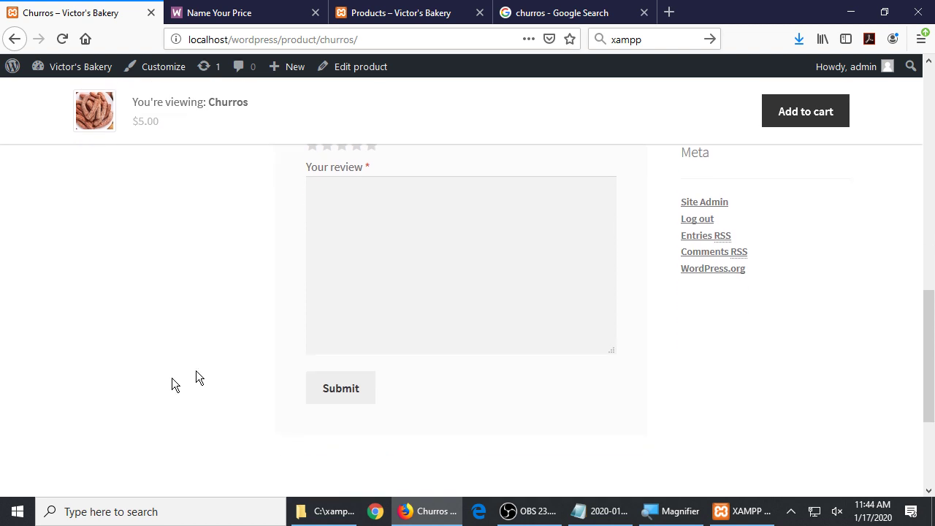
scroll(426, 314, "up", 2)
scroll(426, 315, "down", 2)
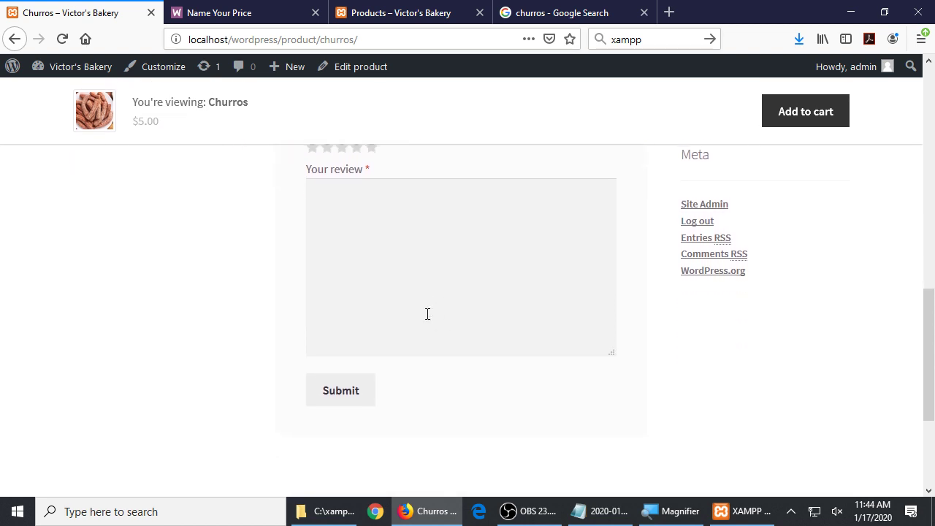
scroll(428, 314, "up", 4)
left_click(224, 253)
scroll(234, 273, "up", 8)
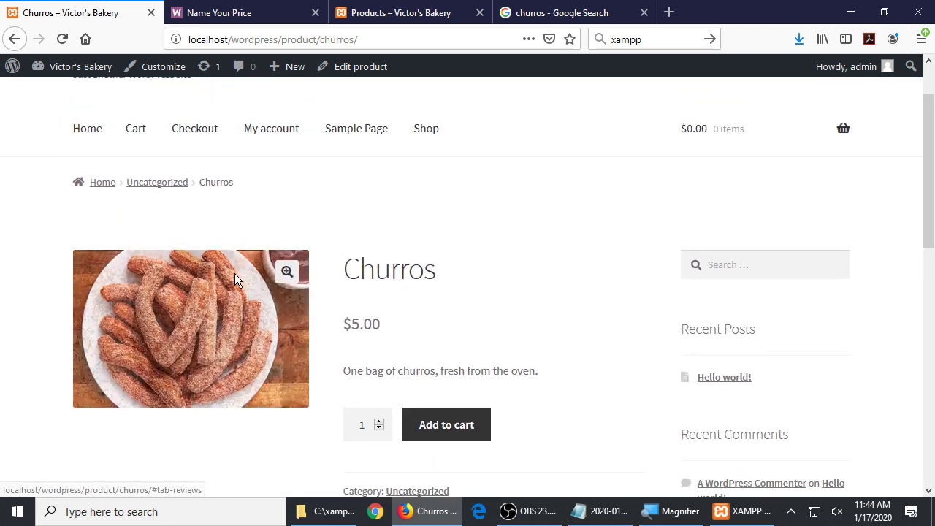
scroll(222, 378, "down", 1)
scroll(221, 378, "down", 2)
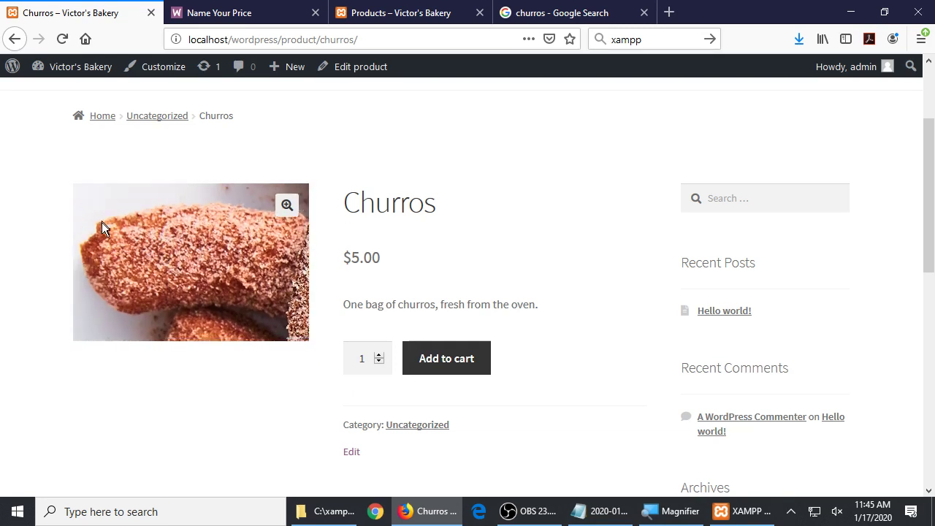
View the churros photo enlarged, zoom in and out, then close the lightbox
left_click(290, 200)
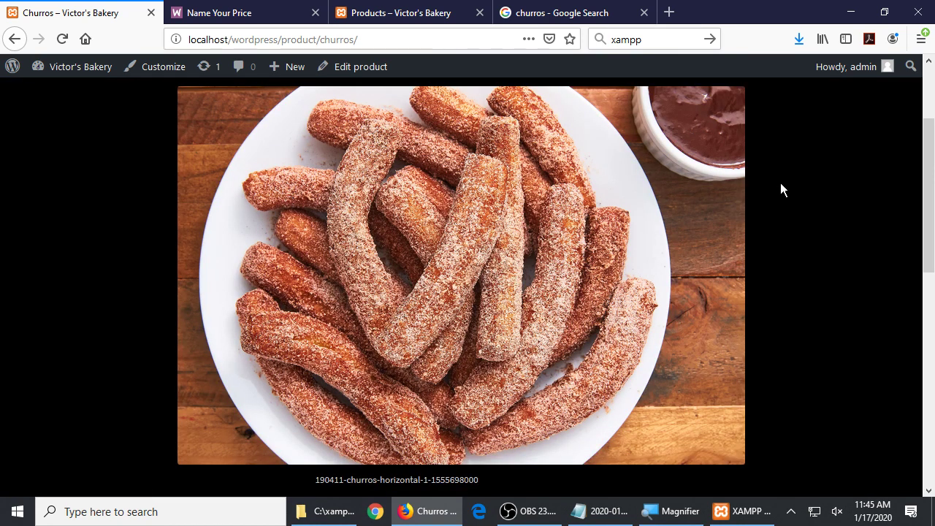
left_click(822, 177)
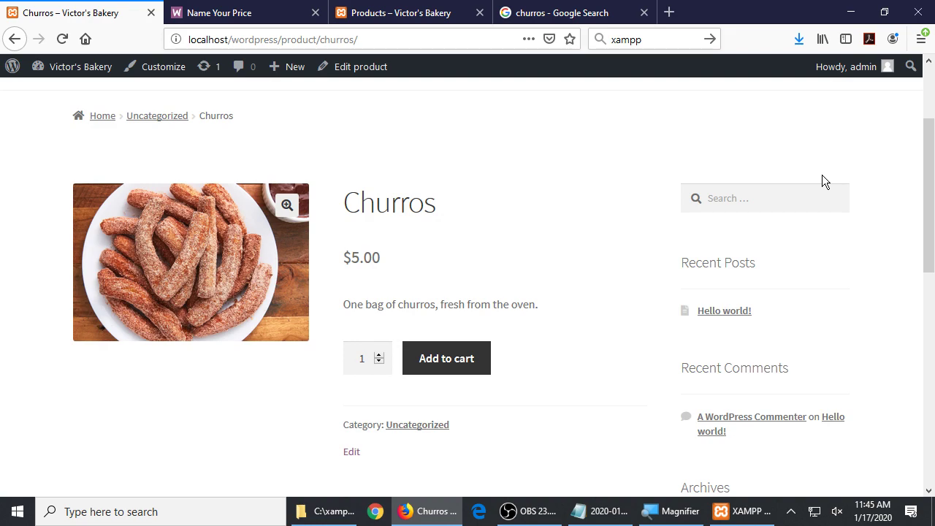
left_click(287, 205)
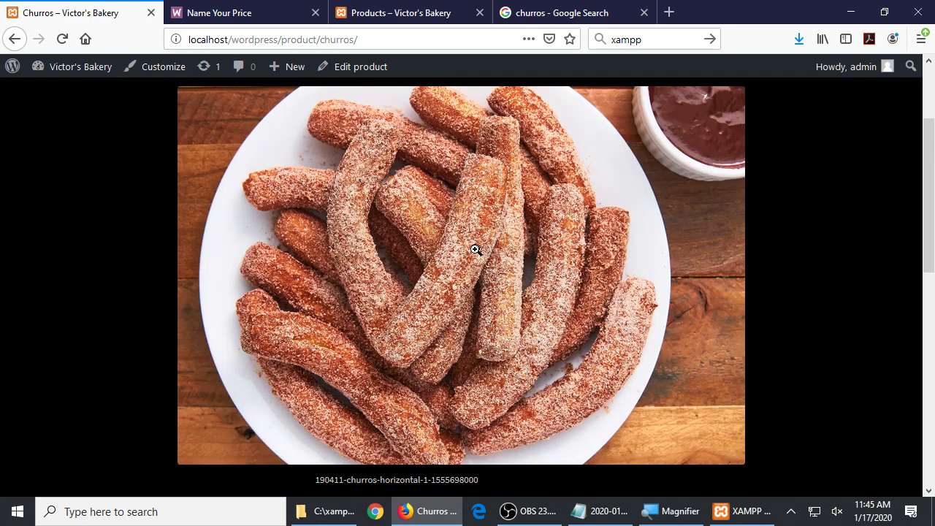
left_click(474, 248)
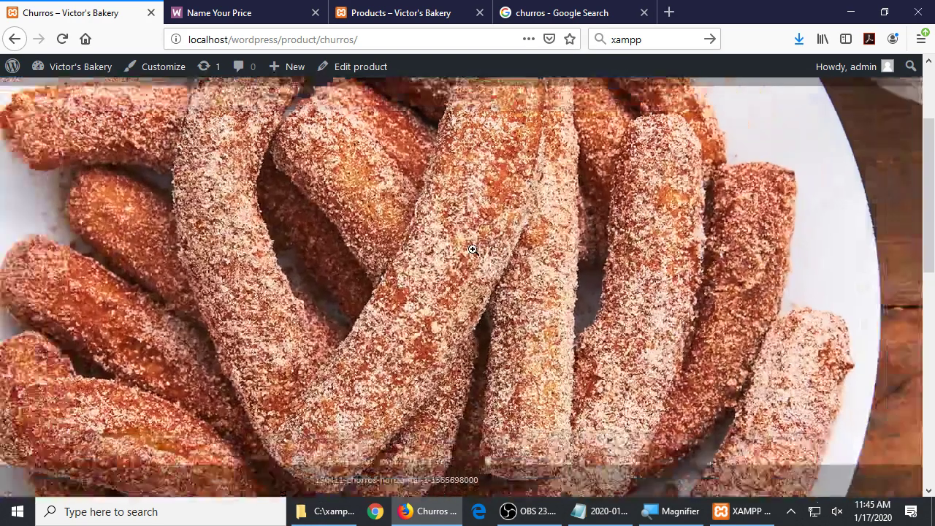
left_click(473, 250)
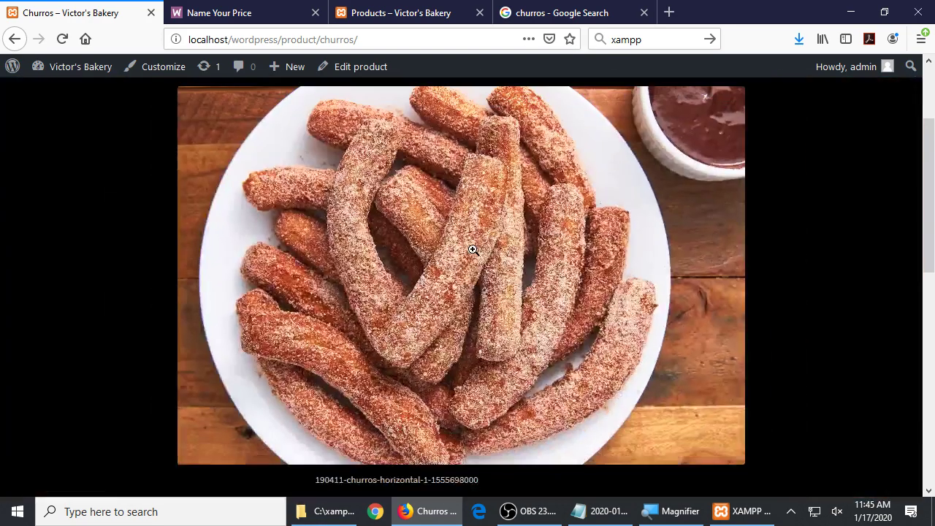
left_click(800, 179)
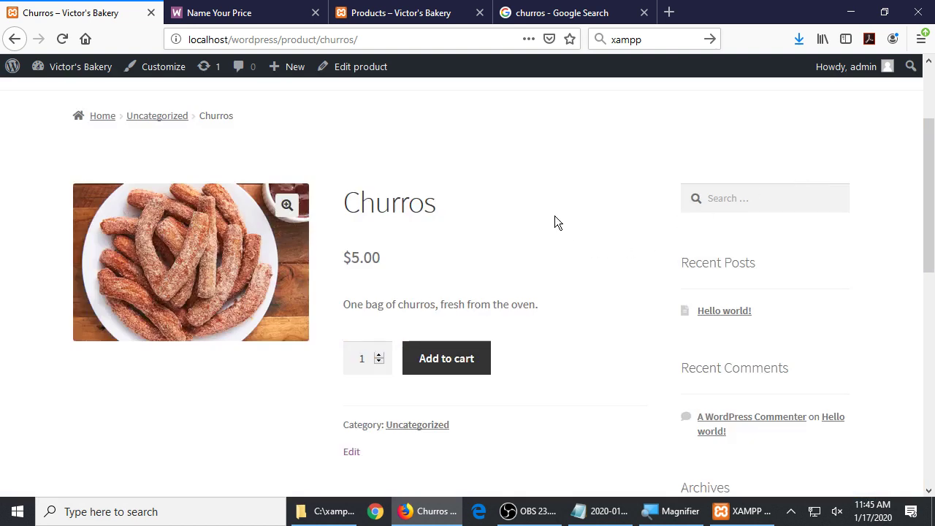
Add one Churros to the cart, preview the $5.00 mini-cart, and go to the cart page
left_click(460, 358)
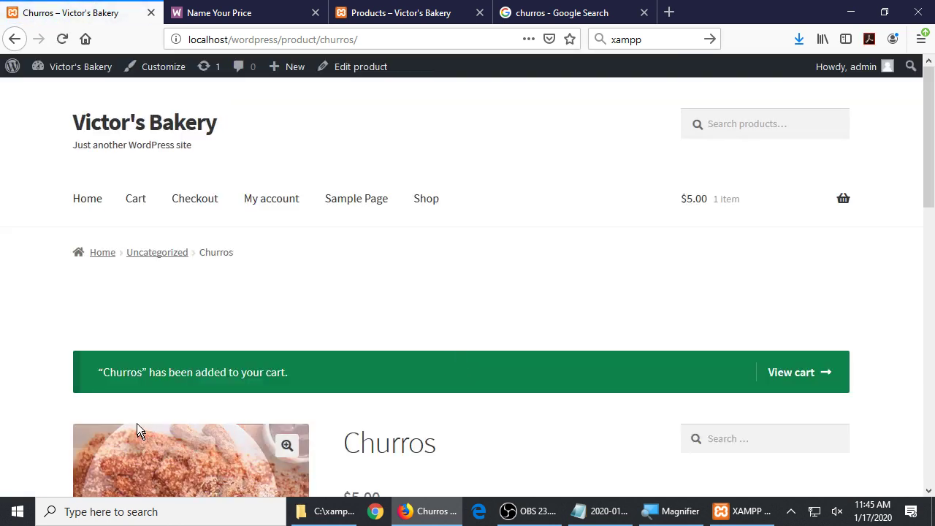
left_click_drag(111, 366, 262, 358)
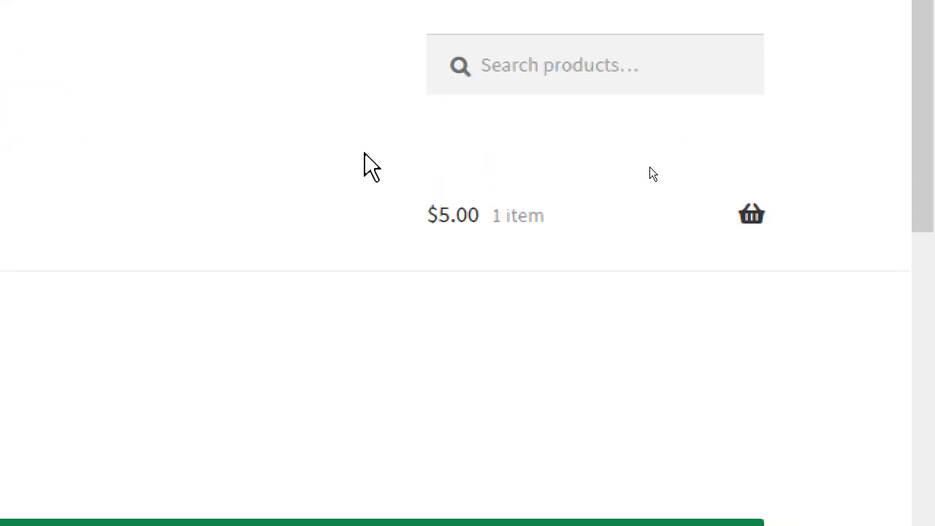
mouse_move(747, 152)
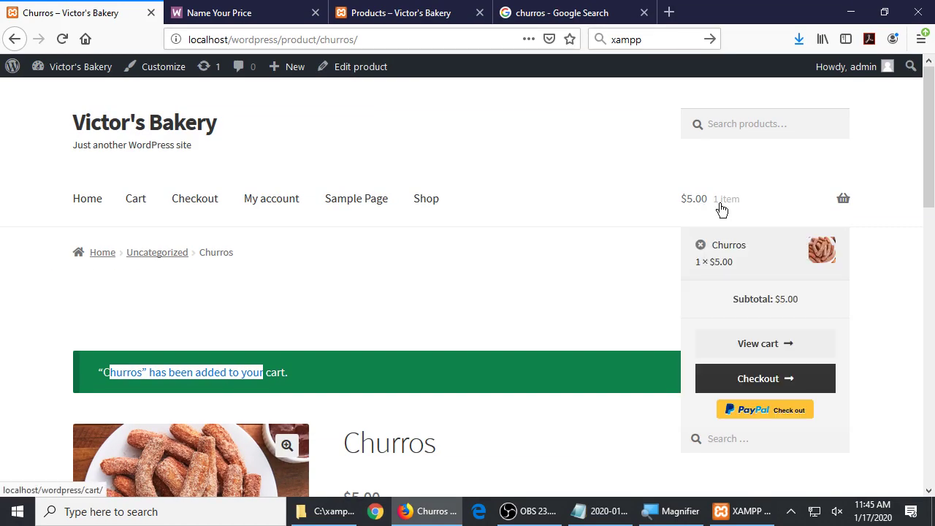
mouse_move(772, 209)
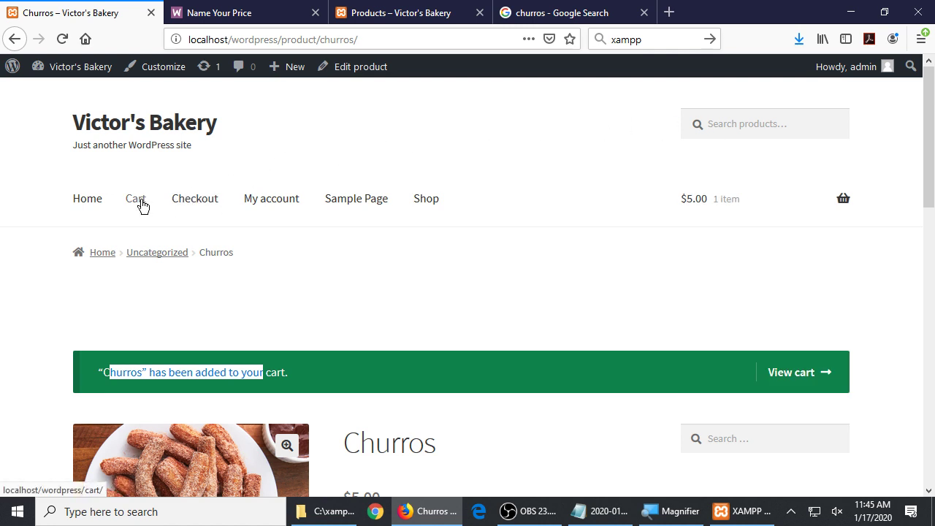
left_click(142, 207)
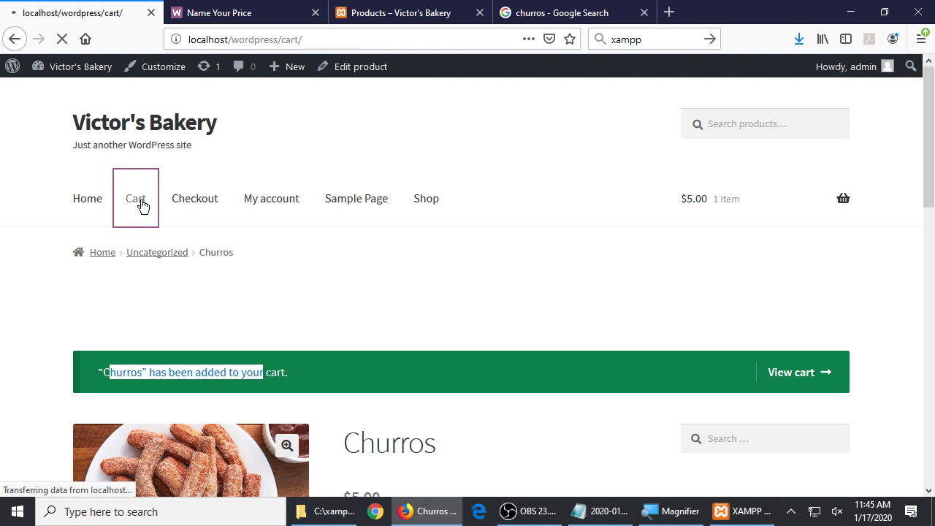
Review the cart: one Churros, $5.00 flat-rate shipping, $10.00 total, coupon left empty
scroll(371, 253, "down", 3)
scroll(371, 253, "down", 3)
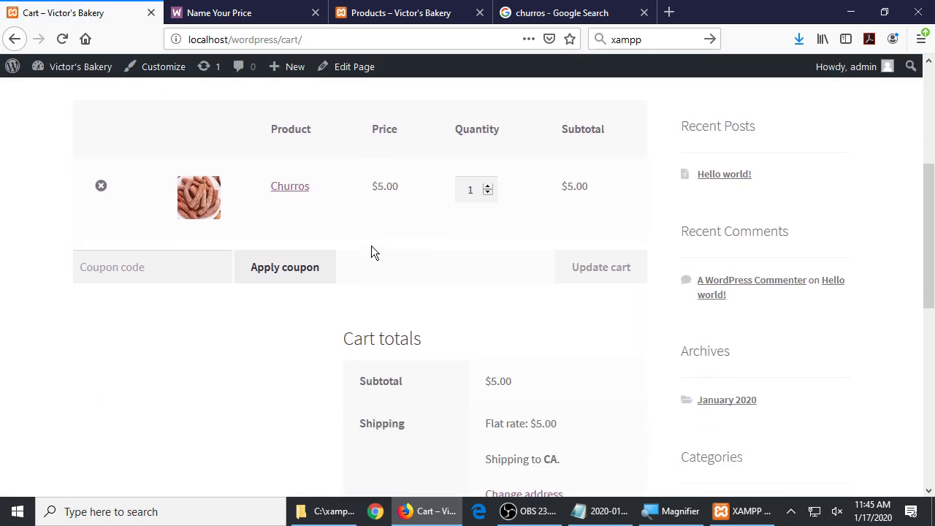
left_click(177, 269)
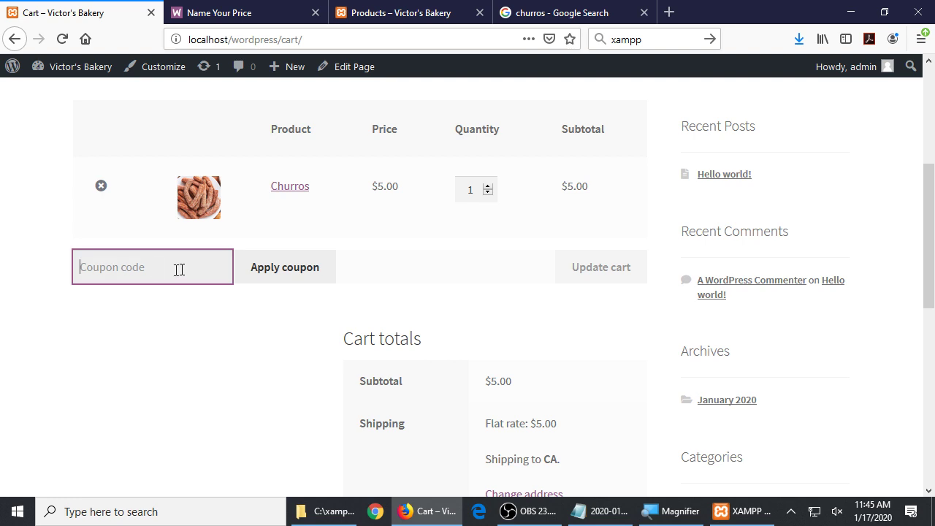
left_click(542, 261)
scroll(517, 257, "down", 3)
scroll(517, 258, "down", 4)
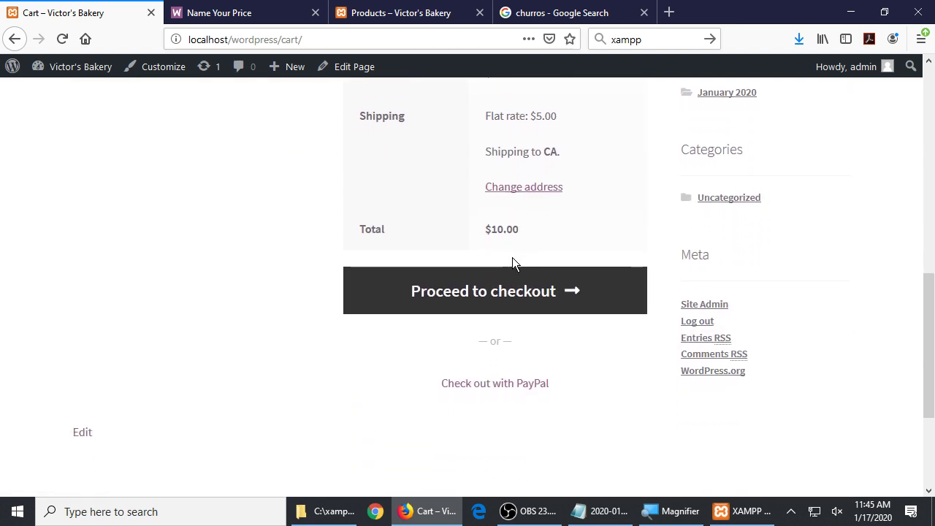
scroll(512, 257, "up", 3)
scroll(512, 257, "up", 6)
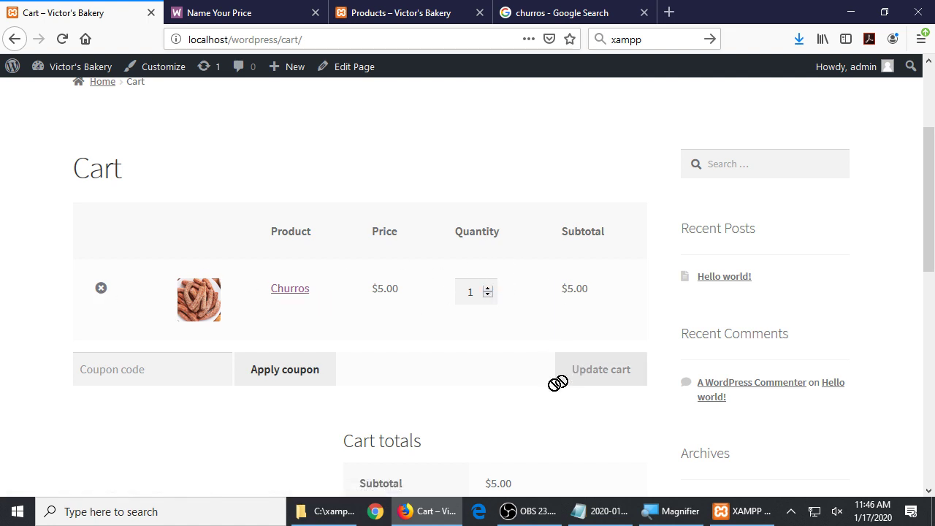
scroll(475, 396, "down", 9)
Proceed from the cart to the Victor's Bakery checkout page
left_click(504, 301)
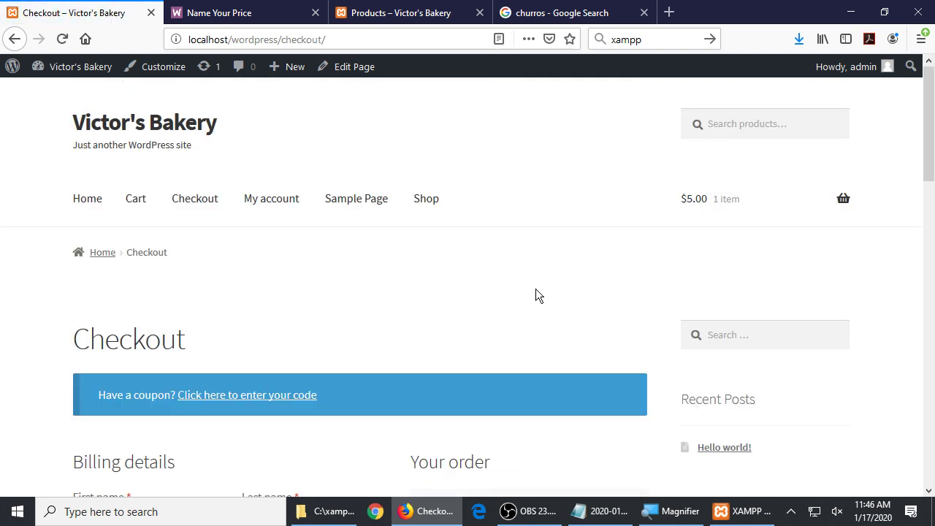
scroll(537, 288, "down", 4)
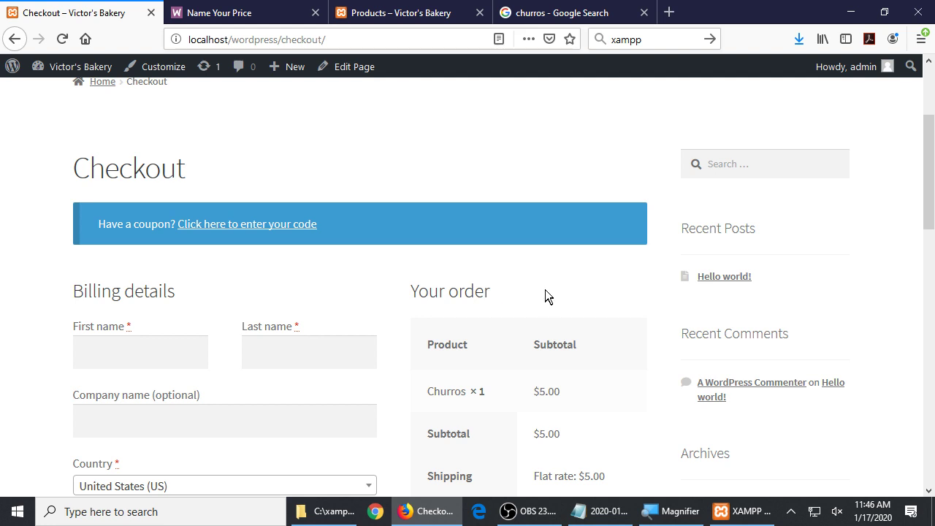
scroll(545, 290, "down", 2)
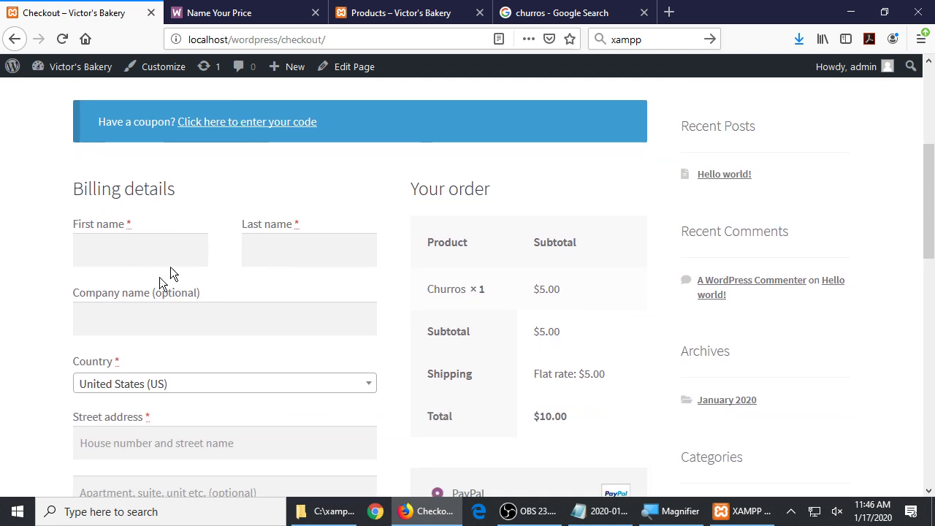
left_click_drag(176, 188, 101, 189)
Place the cursor in the blank billing First name field and look over the $10.00 PayPal order
left_click(154, 250)
scroll(260, 328, "down", 2)
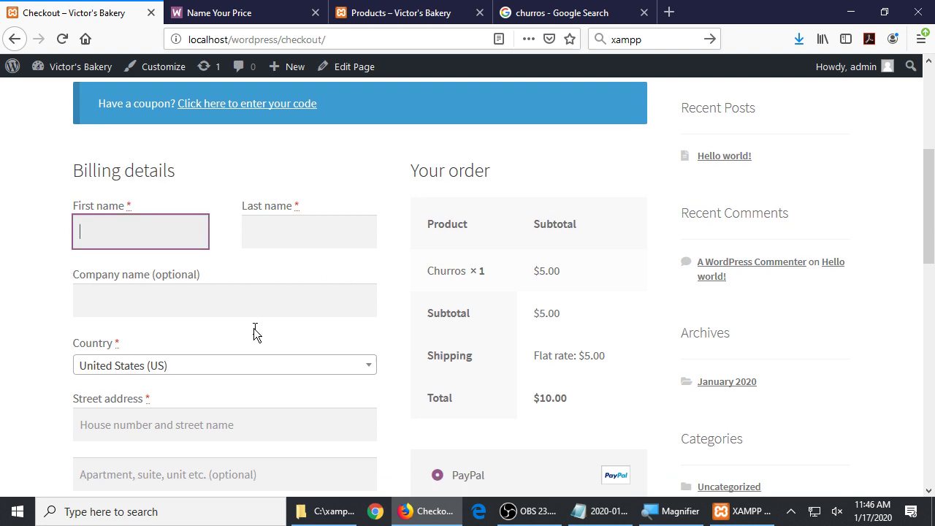
scroll(227, 369, "down", 3)
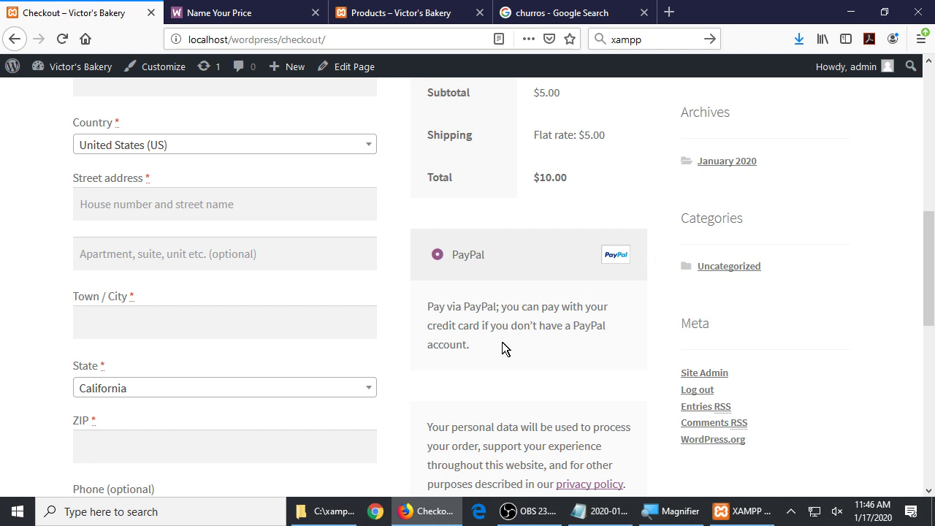
scroll(522, 336, "down", 5)
scroll(521, 336, "up", 3)
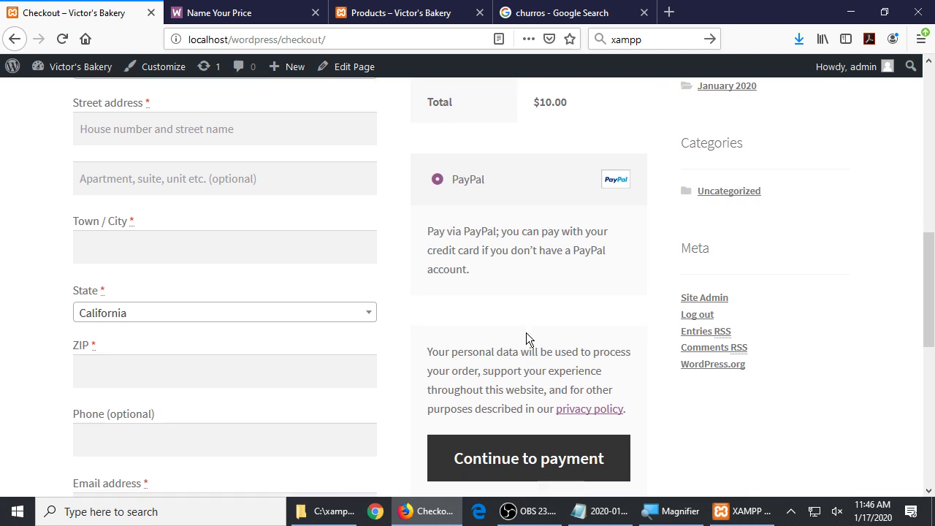
scroll(525, 336, "up", 2)
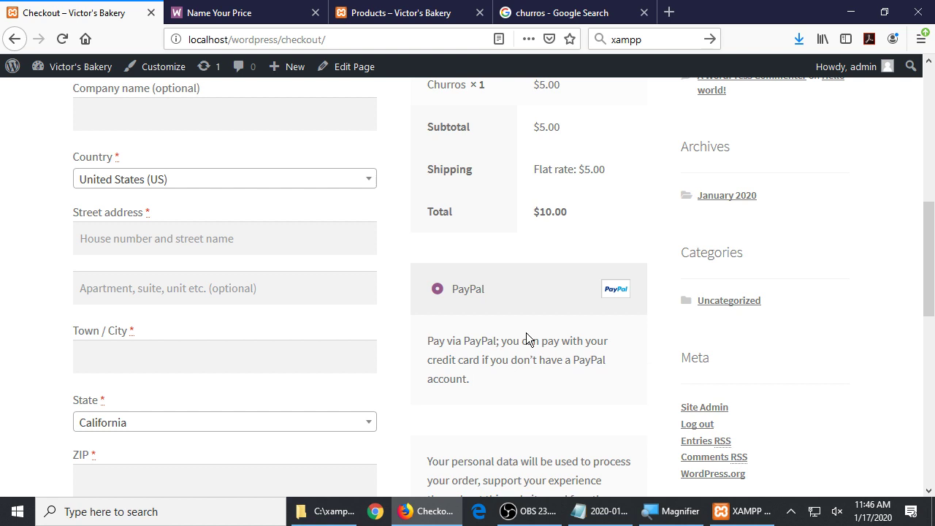
scroll(581, 314, "down", 1)
scroll(578, 313, "down", 3)
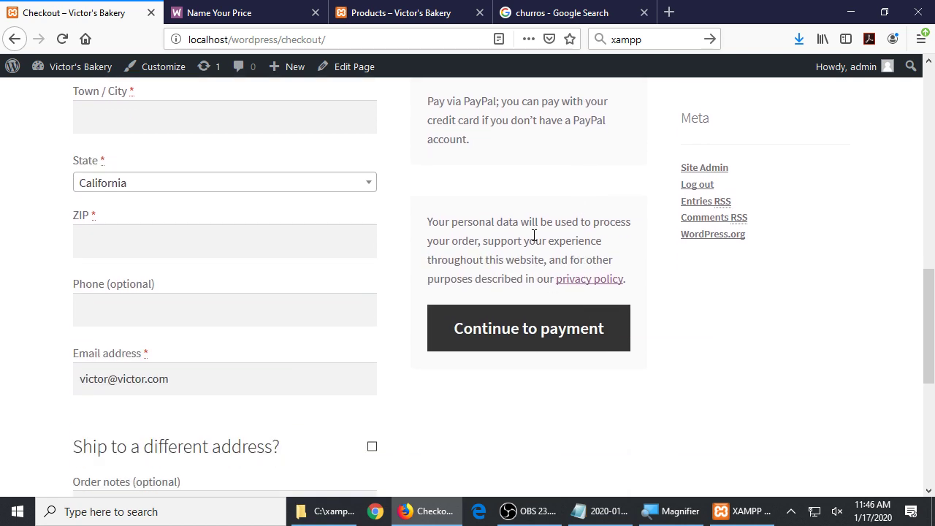
scroll(522, 336, "down", 4)
scroll(528, 341, "up", 7)
scroll(528, 346, "up", 6)
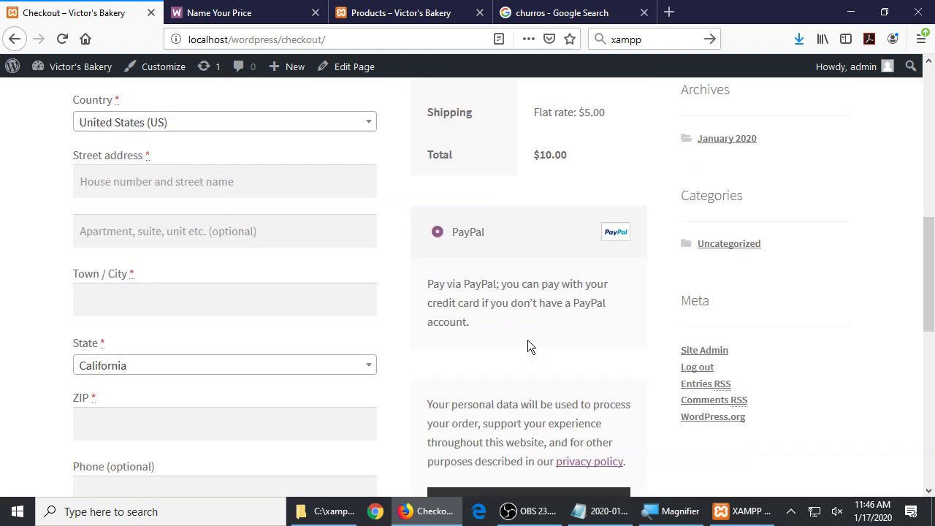
Enter the customer's first name, last name and street address in the billing details
key("Tab")
key("Tab")
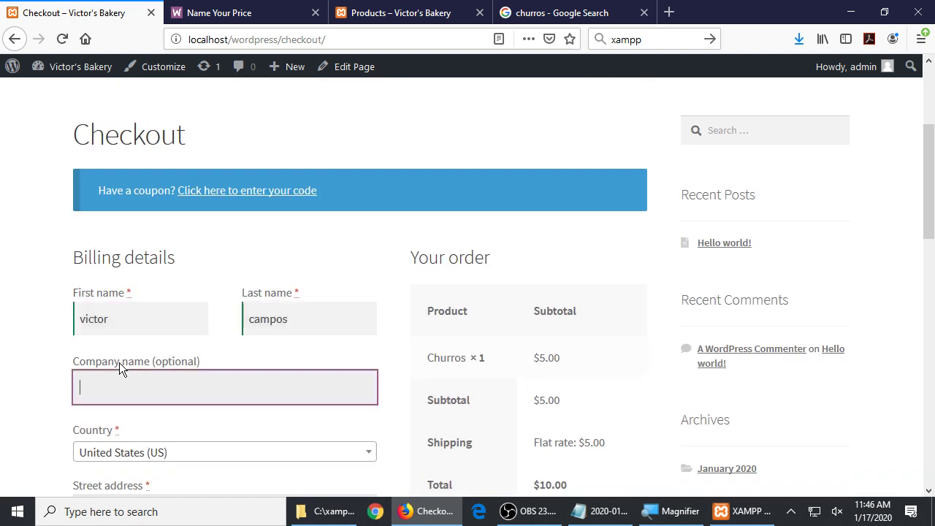
scroll(399, 330, "down", 3)
left_click(198, 307)
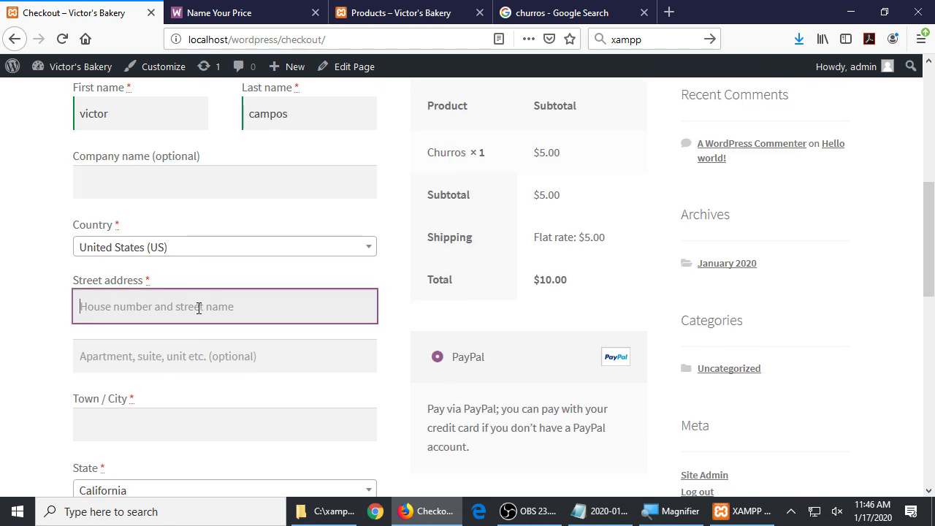
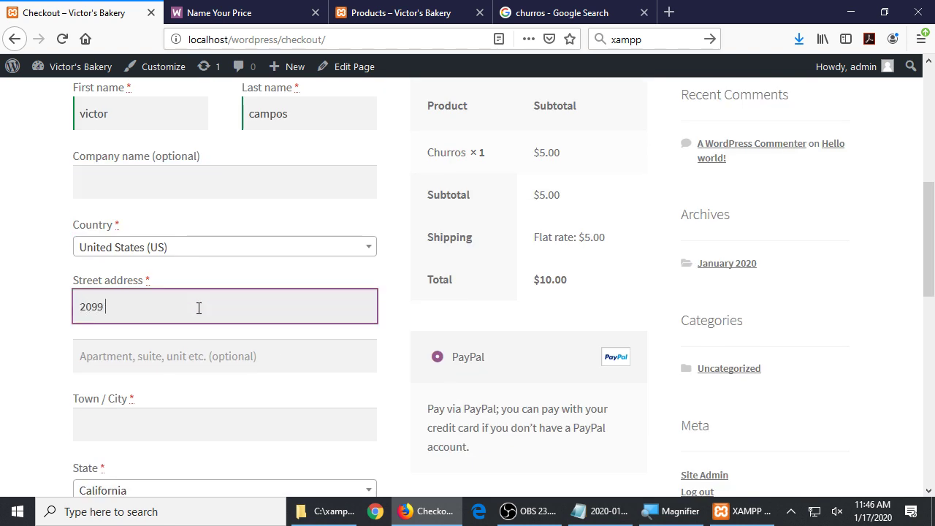
key("Tab")
key("Tab")
Fill in the town/city and ZIP from the browser's saved address suggestion
type("sandieg")
key("BackSpace")
key("BackSpace")
key("BackSpace")
key("BackSpace")
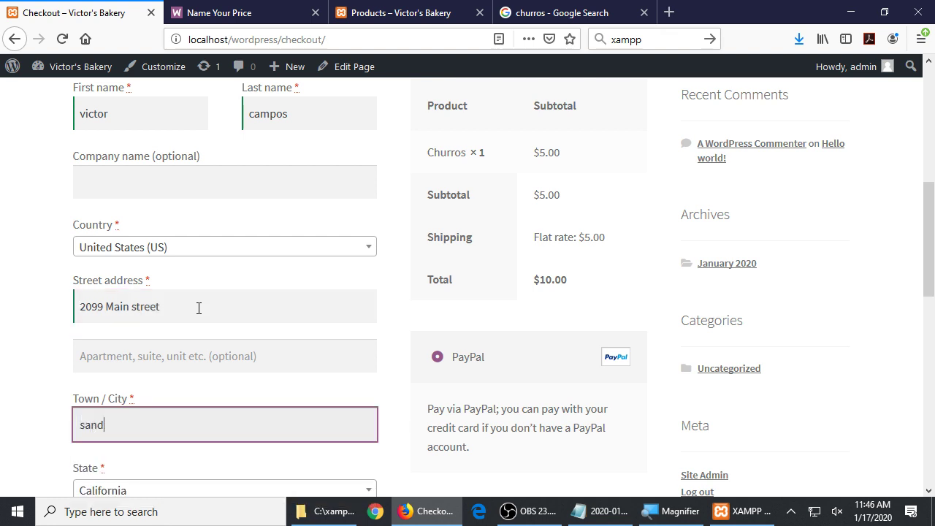
scroll(269, 261, "down", 3)
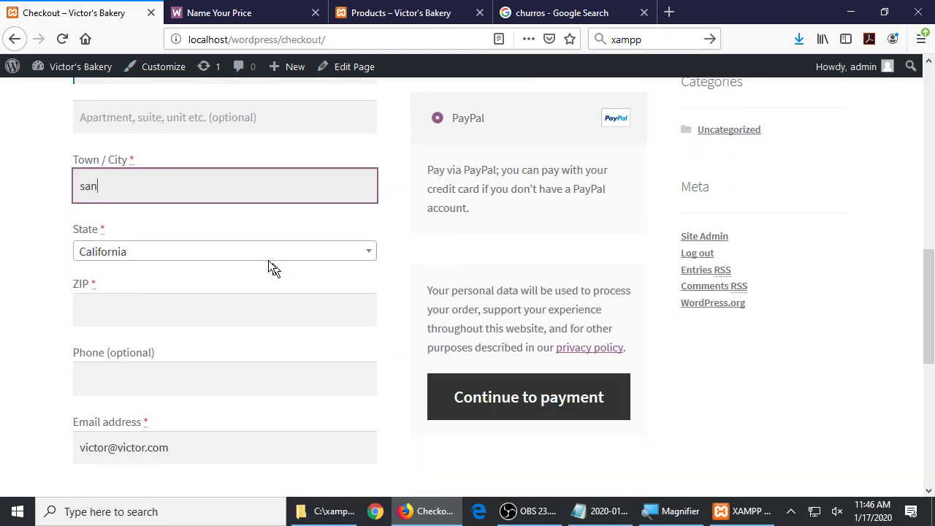
left_click(140, 192)
left_click(106, 207)
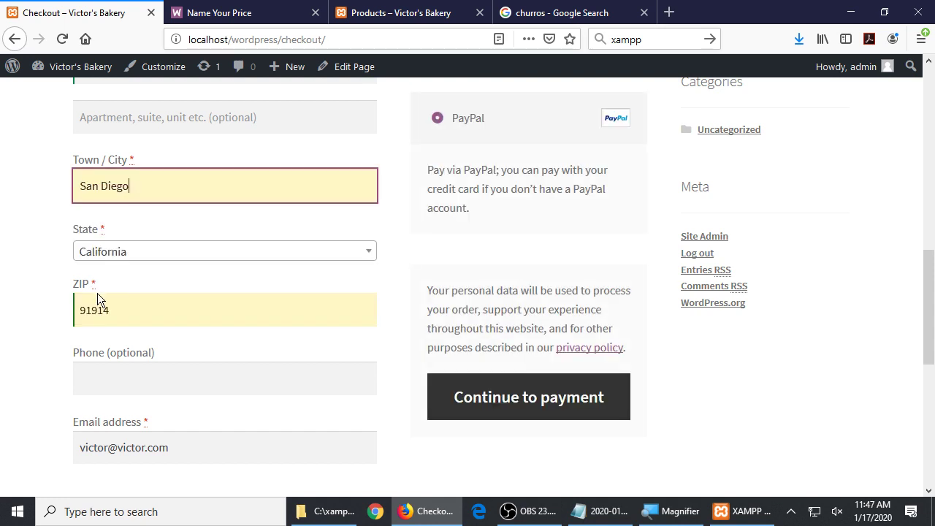
Check the completed billing form and the $10.00 order total
scroll(149, 362, "down", 3)
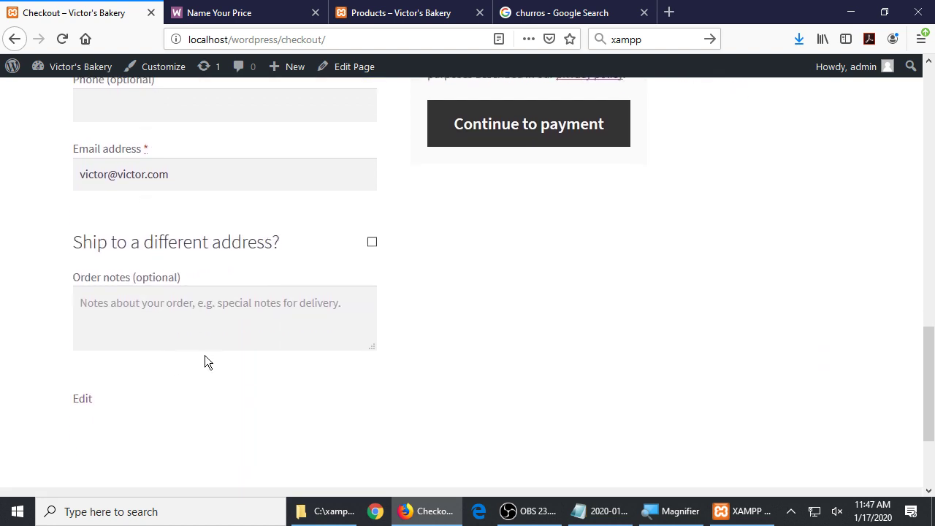
scroll(569, 291, "down", 2)
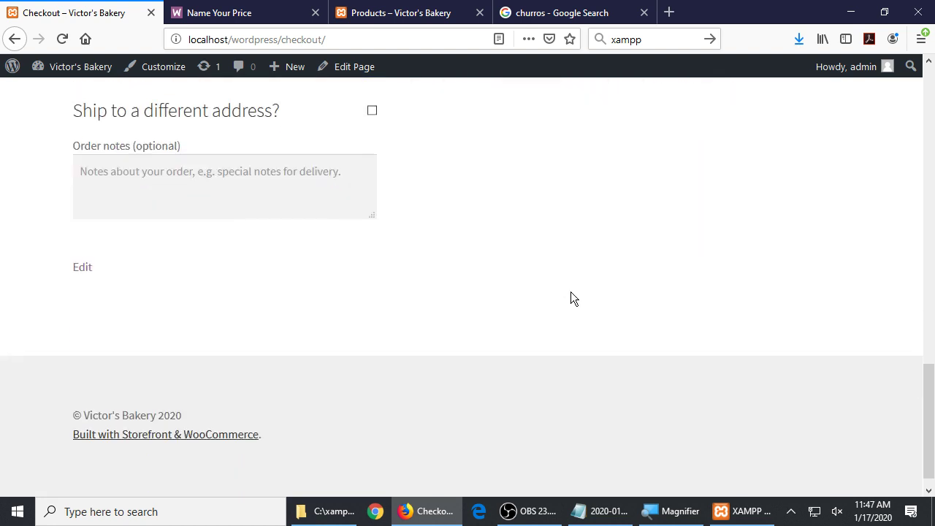
scroll(682, 276, "up", 12)
scroll(704, 275, "down", 7)
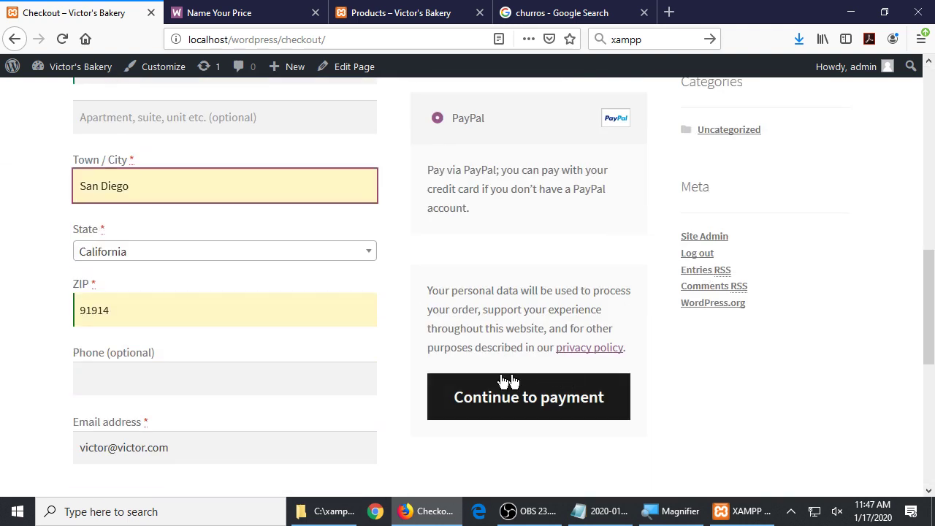
scroll(418, 347, "down", 2)
scroll(418, 347, "up", 6)
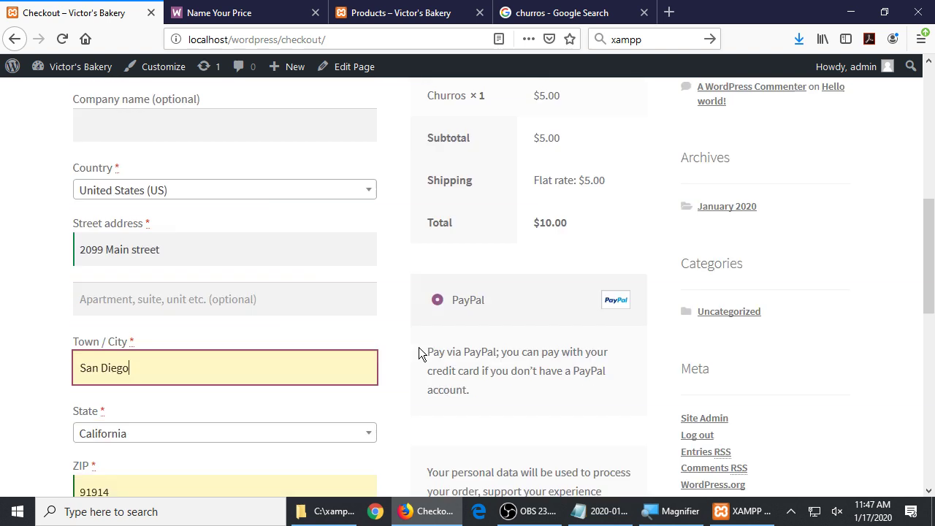
left_click_drag(476, 204, 575, 286)
left_click(631, 290)
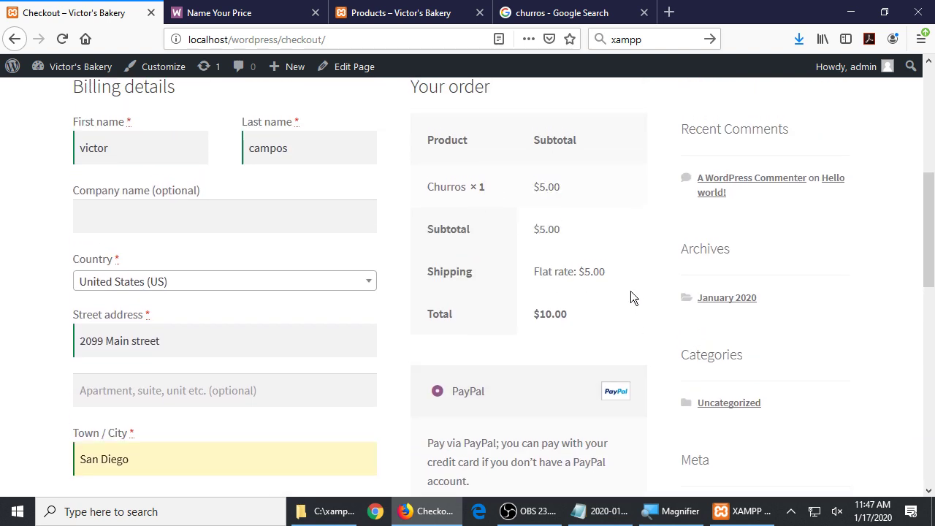
scroll(630, 291, "up", 1)
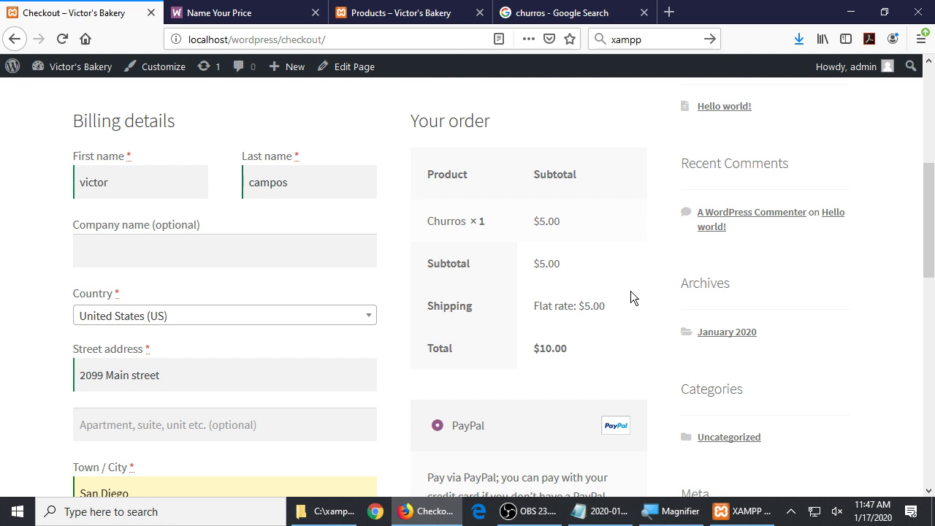
scroll(580, 323, "down", 5)
scroll(578, 321, "down", 2)
scroll(582, 319, "up", 3)
scroll(582, 318, "up", 9)
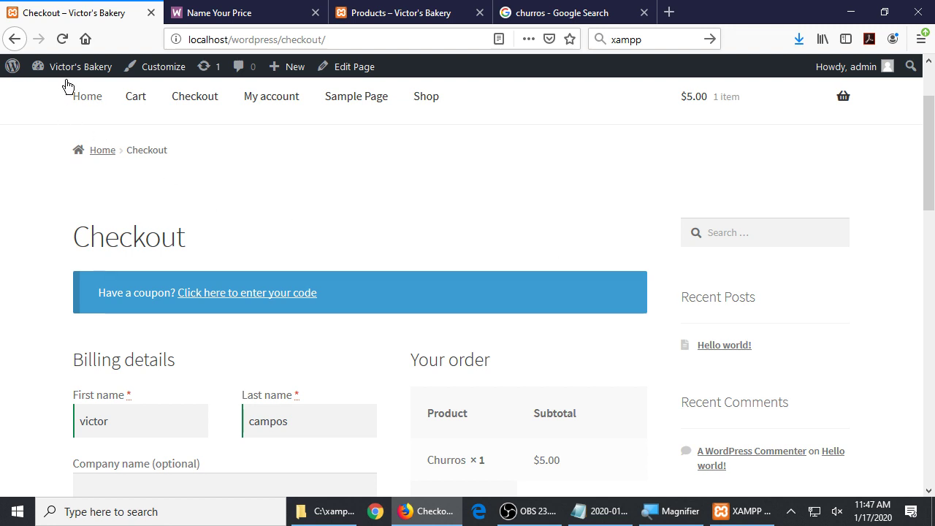
Open the admin Dashboard in a new tab, check WooCommerce, then return to the Checkout tab
mouse_move(70, 77)
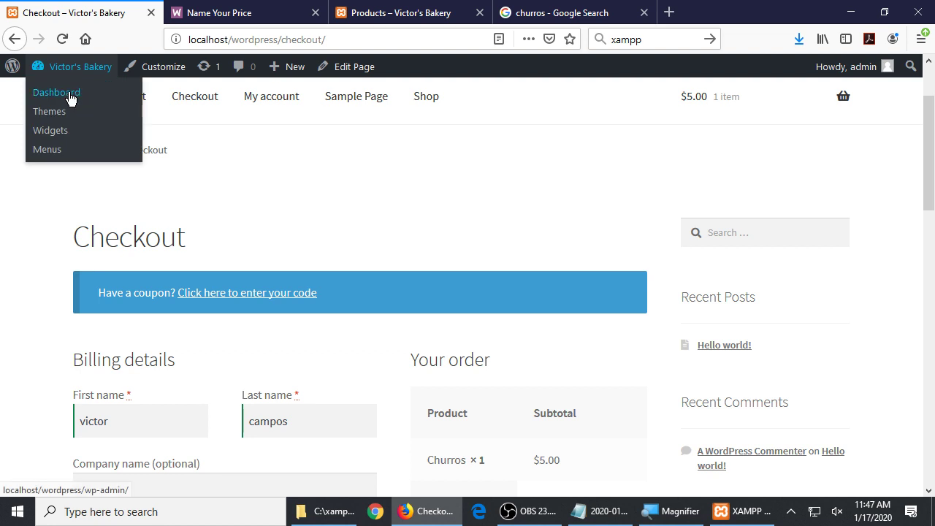
middle_click(69, 97)
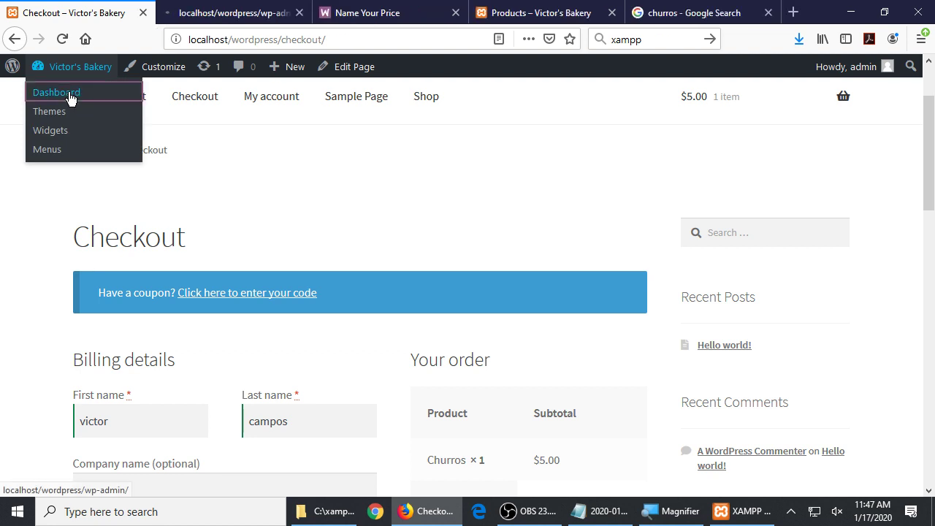
left_click(219, 13)
scroll(360, 315, "down", 1)
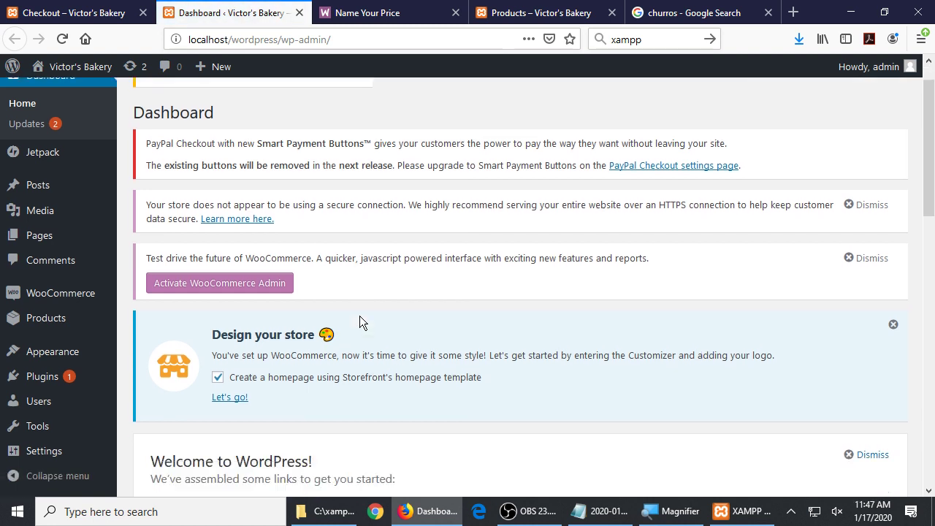
scroll(359, 315, "down", 15)
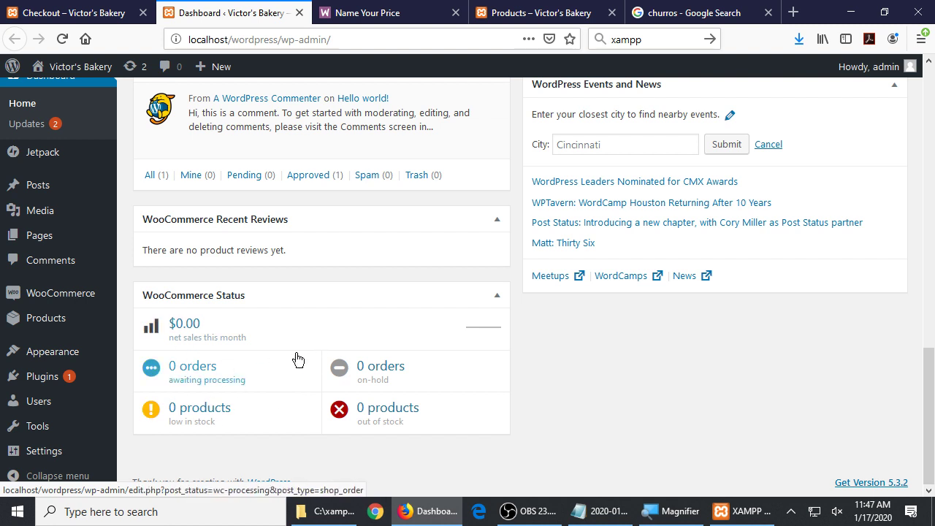
mouse_move(76, 298)
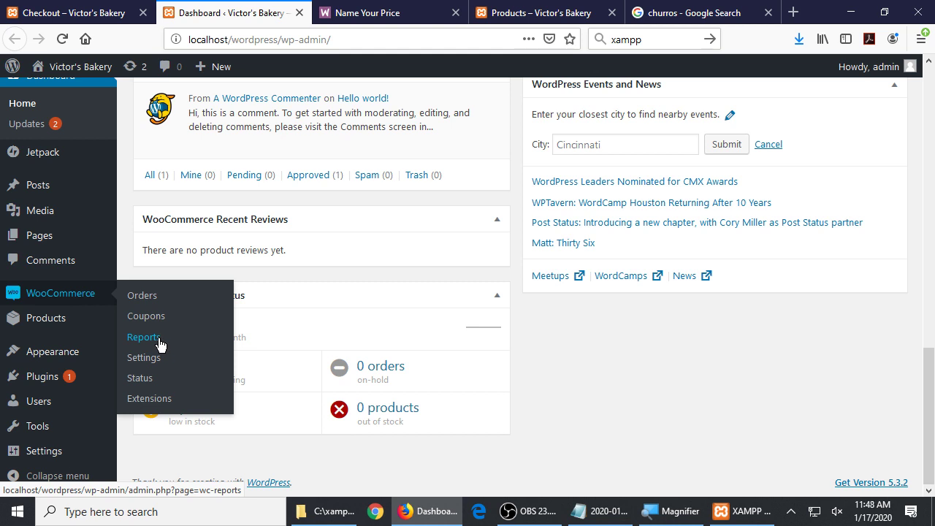
left_click(46, 12)
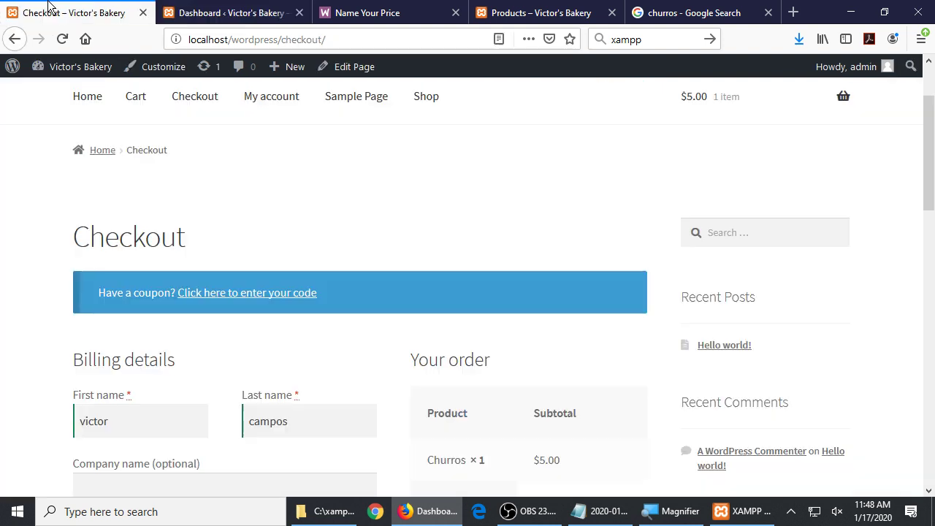
Place the order with PayPal, dismiss the save-address prompt, and highlight the PayPal error (2) message
scroll(589, 302, "down", 7)
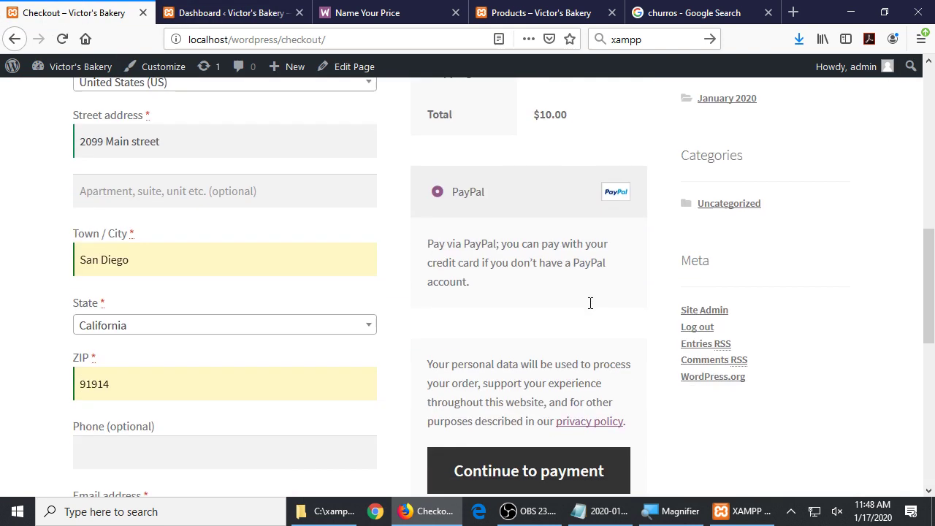
left_click(500, 468)
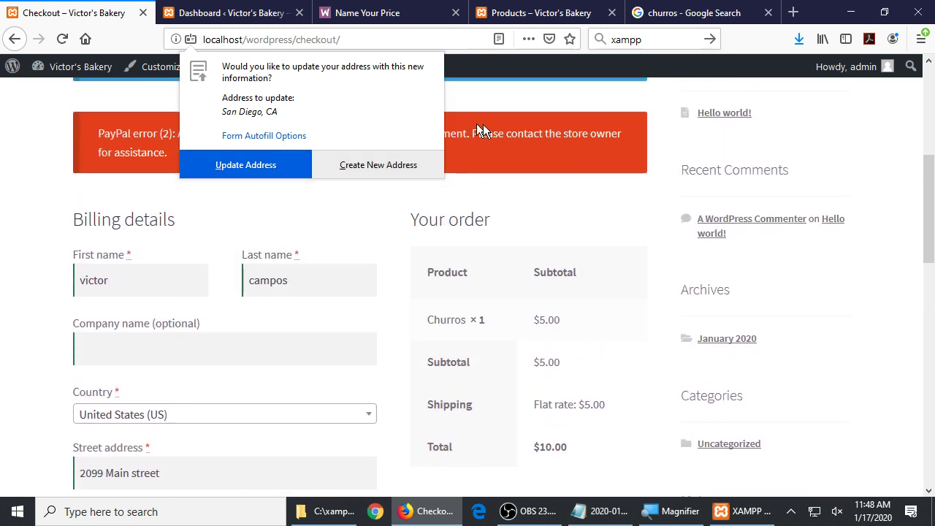
left_click(358, 165)
left_click_drag(116, 152, 310, 166)
scroll(569, 266, "down", 5)
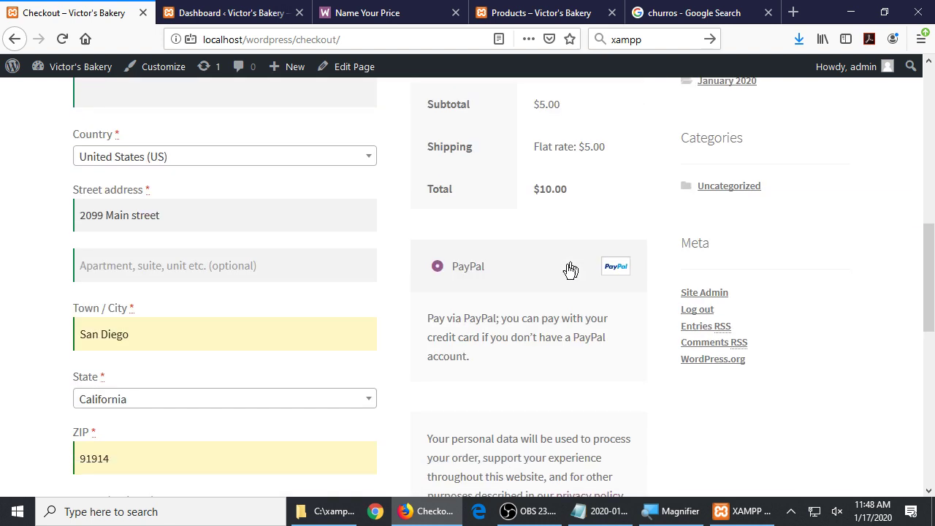
scroll(480, 375, "up", 5)
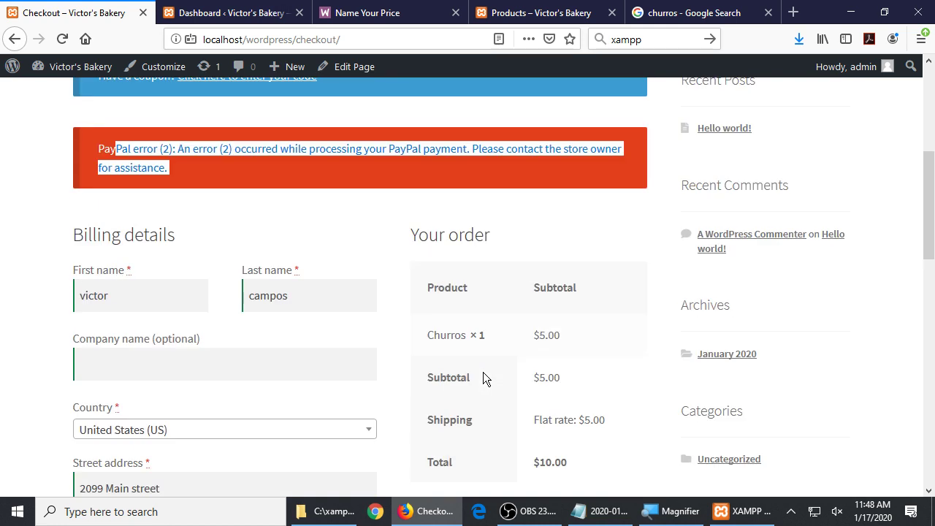
scroll(391, 249, "up", 5)
left_click(383, 250)
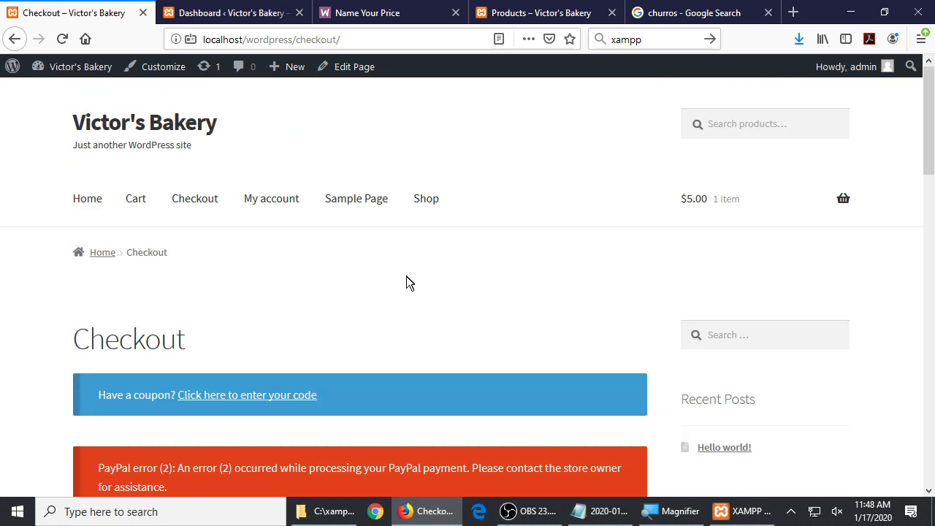
Go from the store Home page to the admin Dashboard notices, then switch to OBS
left_click(87, 209)
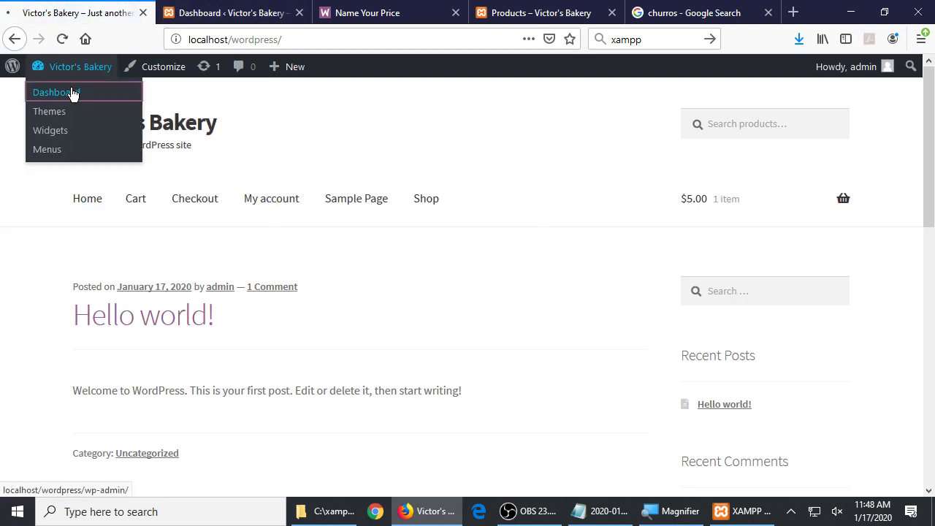
left_click(71, 92)
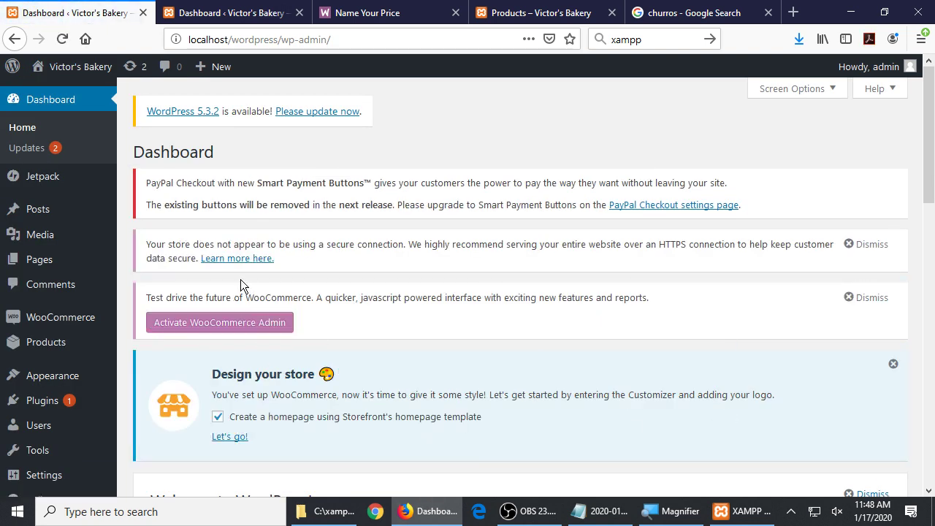
scroll(240, 279, "down", 10)
scroll(244, 280, "up", 10)
left_click(527, 511)
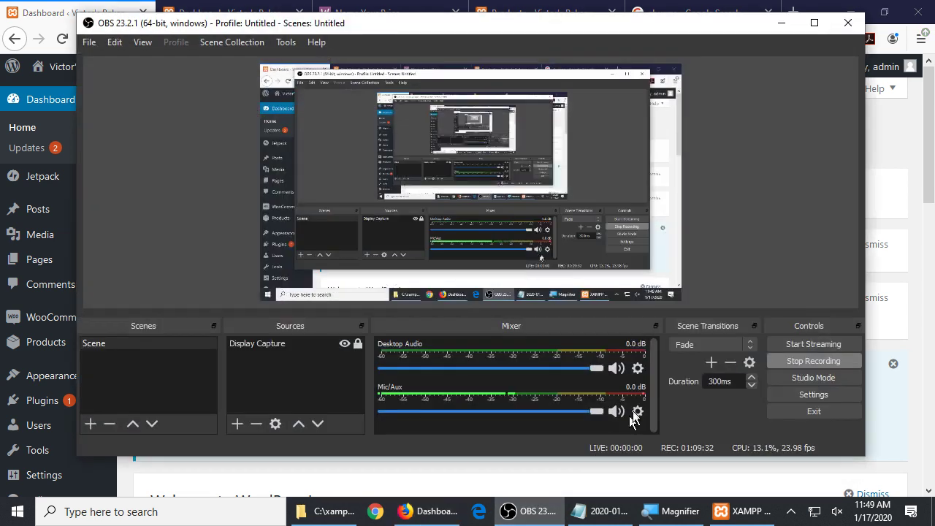